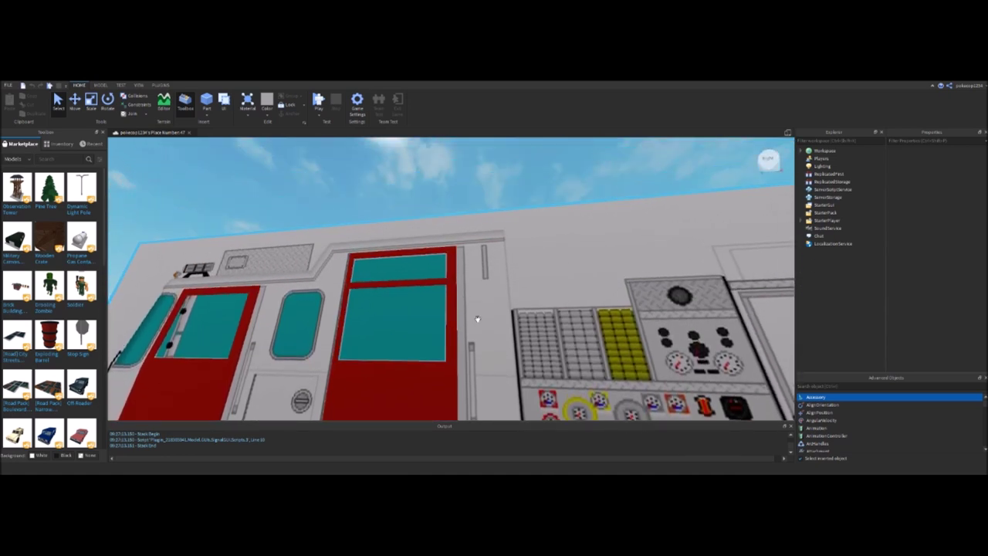
Duplicate the red rear door union on the fire truck's side and focus the view on the copy
key(q)
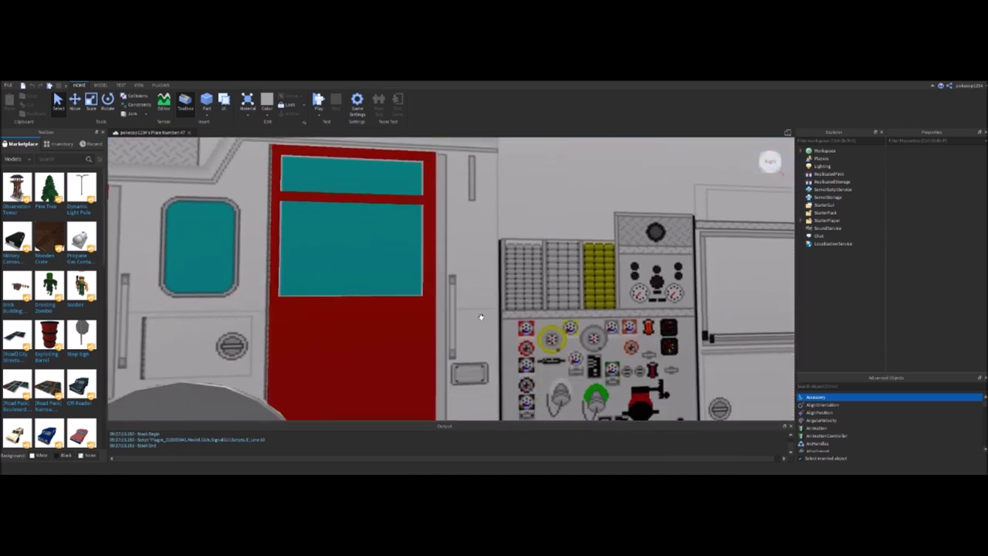
key(e)
key(a)
key(q)
key(w)
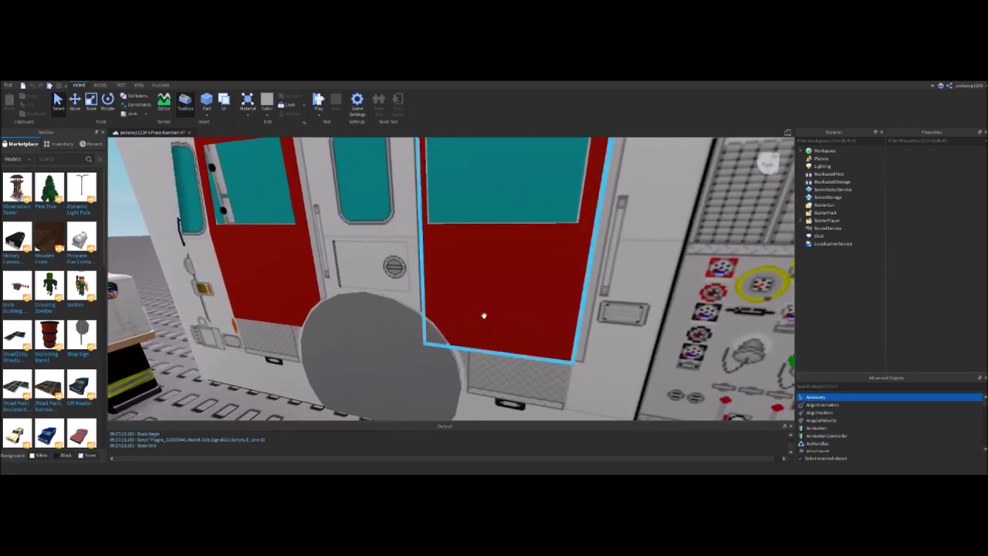
click(484, 315)
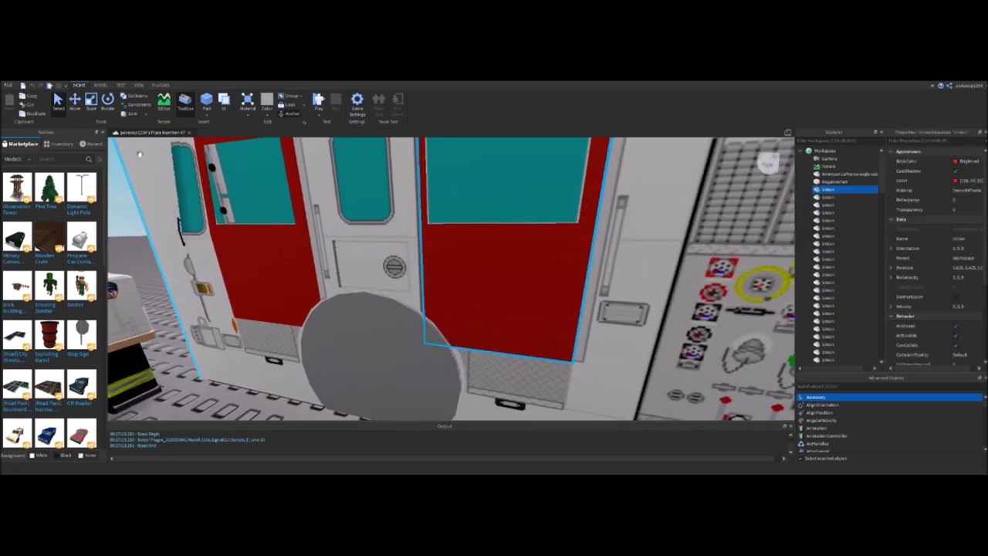
click(455, 267)
key(ctrl+2)
key(f)
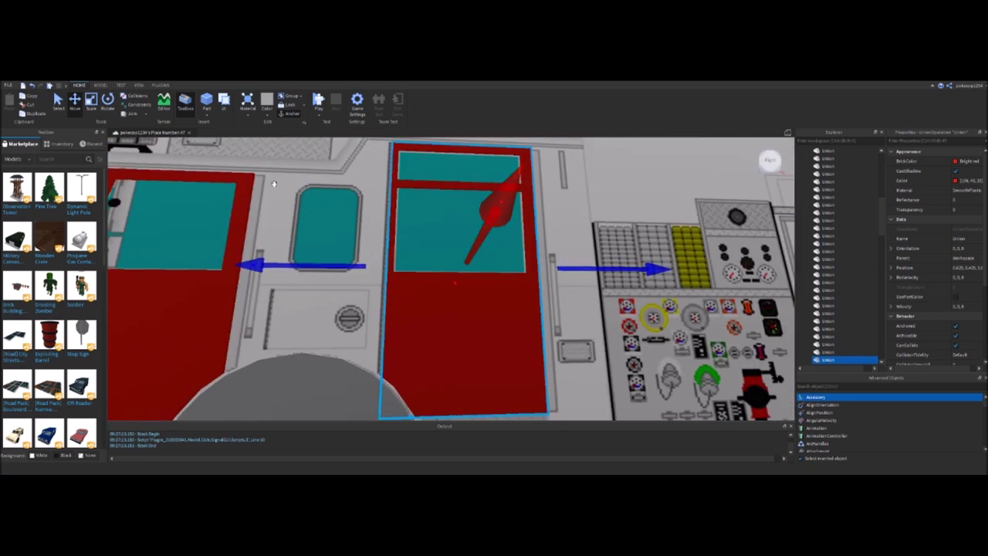
Separate the copied door union into its components and delete the negative part that cuts out its window
right_drag(273, 184, 293, 194)
scroll(293, 194, down, 5)
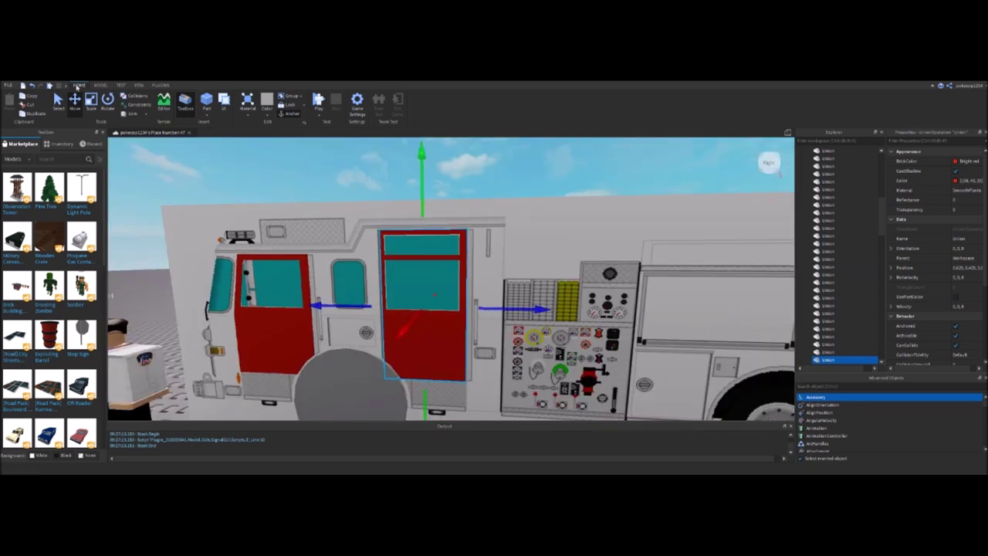
click(100, 85)
click(351, 100)
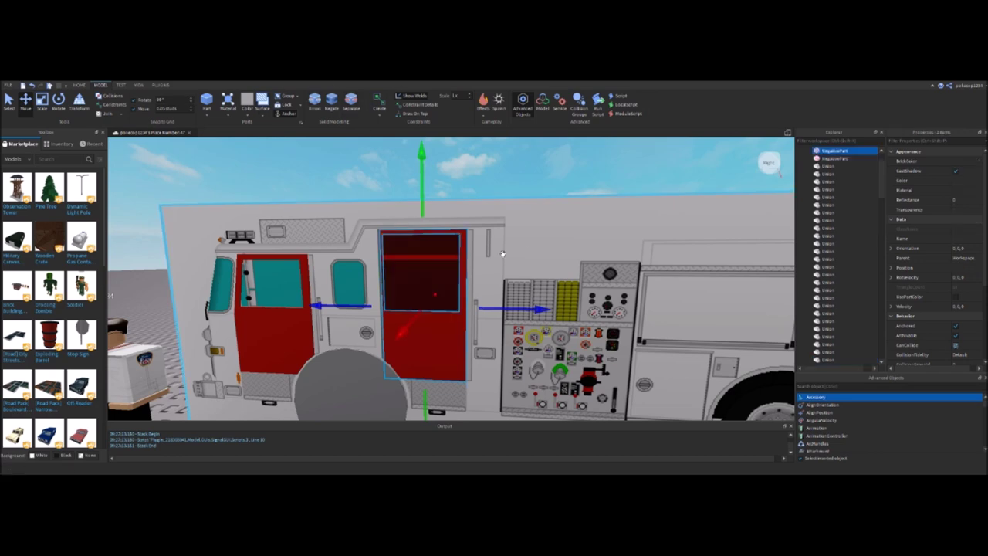
click(491, 216)
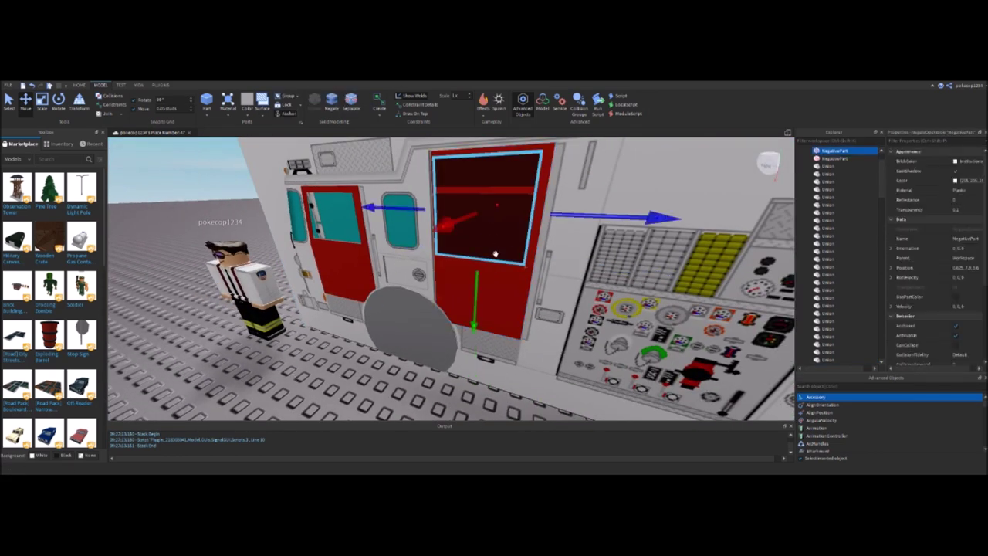
key(ctrl+z)
Separate the remaining copied door solid, remove its wheel-arch negative part and select the plain red panel
click(495, 214)
click(351, 100)
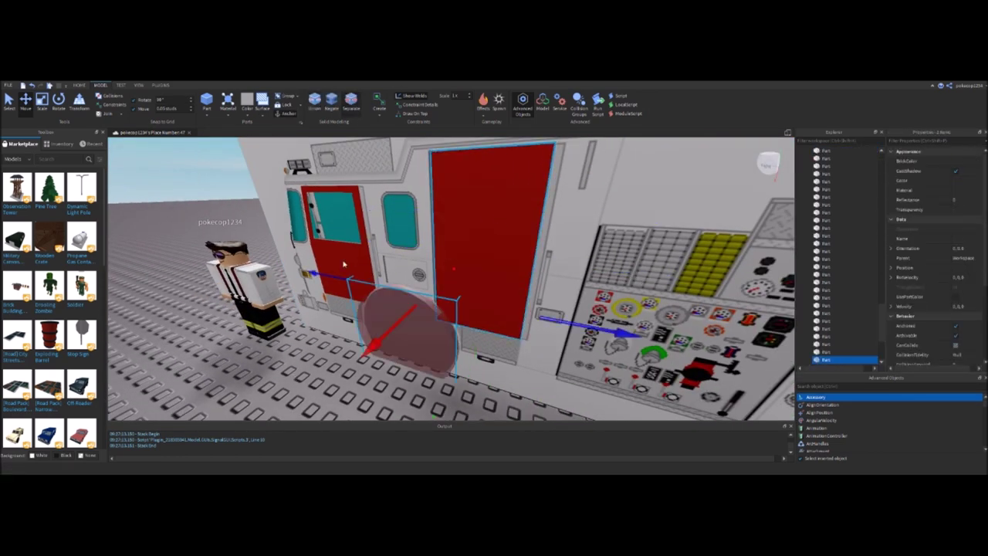
click(408, 342)
click(505, 205)
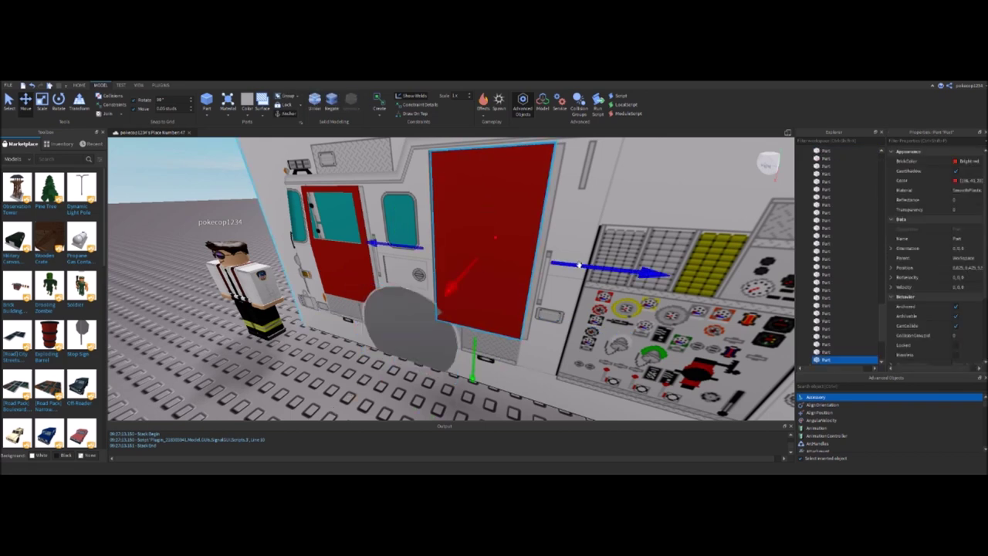
Move the plain red panel along the truck's side until it sits flush behind the rear door
scroll(658, 295, up, 5)
scroll(658, 295, down, 5)
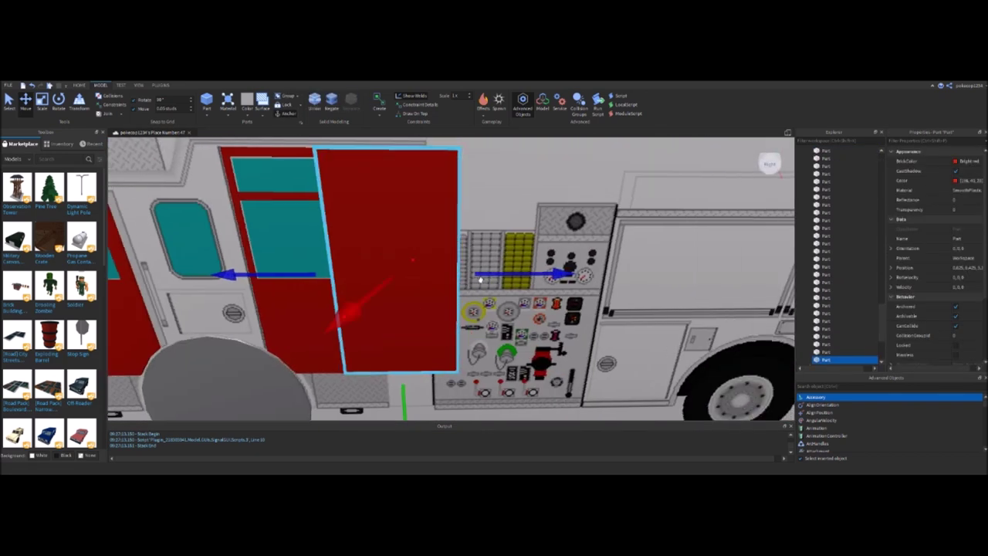
drag(499, 275, 565, 272)
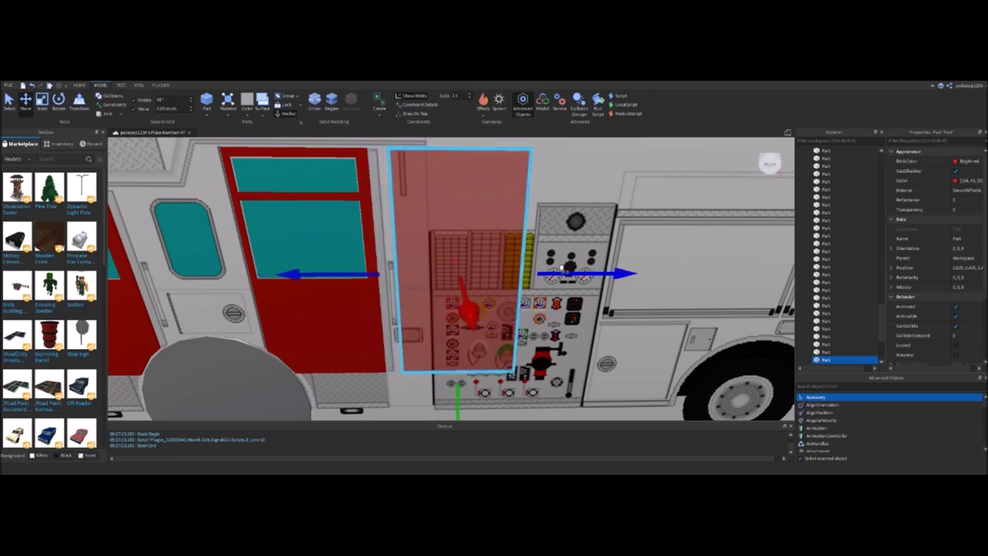
scroll(364, 278, down, 2)
scroll(366, 278, up, 10)
scroll(363, 278, down, 8)
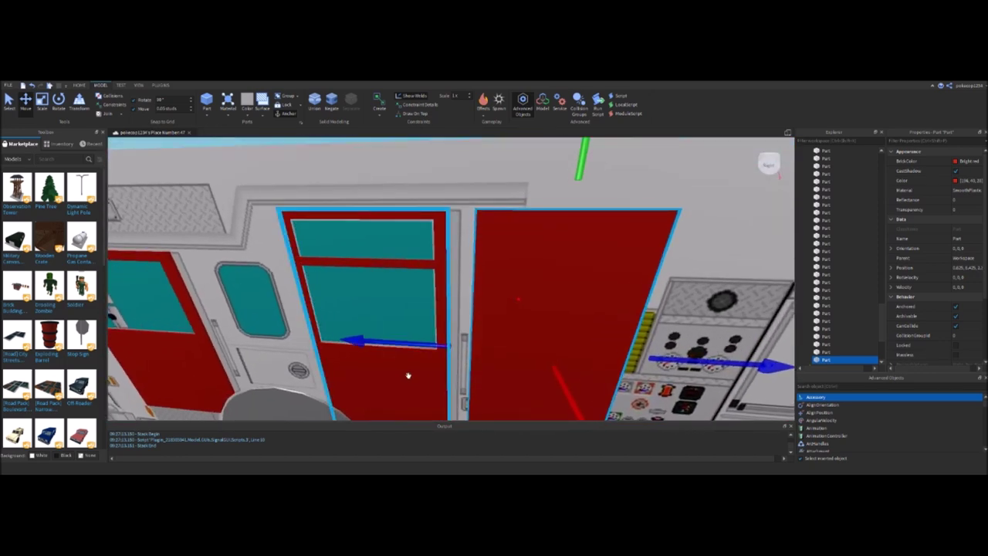
drag(407, 346, 389, 339)
scroll(387, 340, up, 3)
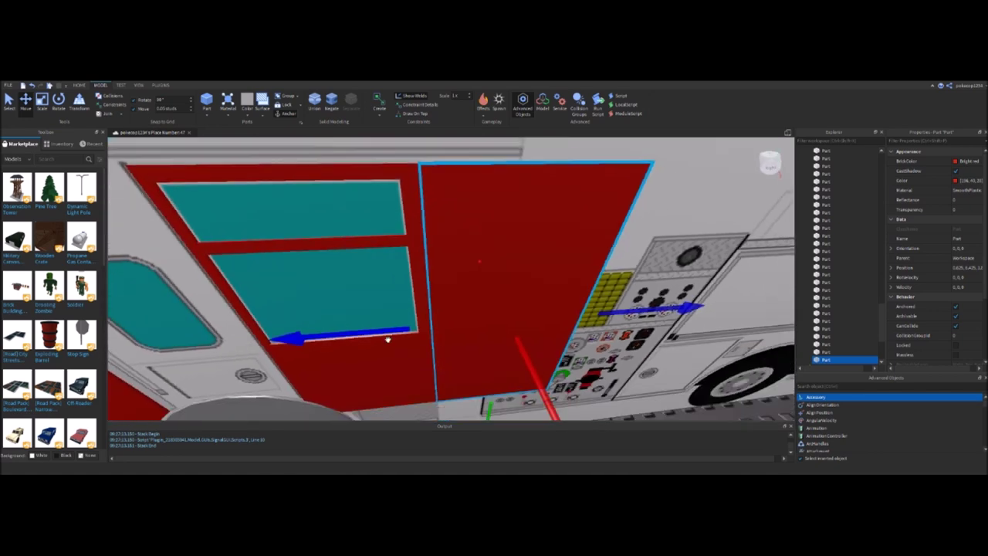
right_drag(387, 340, 388, 337)
Scale the red panel's width to fill the gap between the rear door and the pump panel
right_drag(355, 379, 267, 367)
click(267, 367)
scroll(267, 367, down, 5)
click(266, 367)
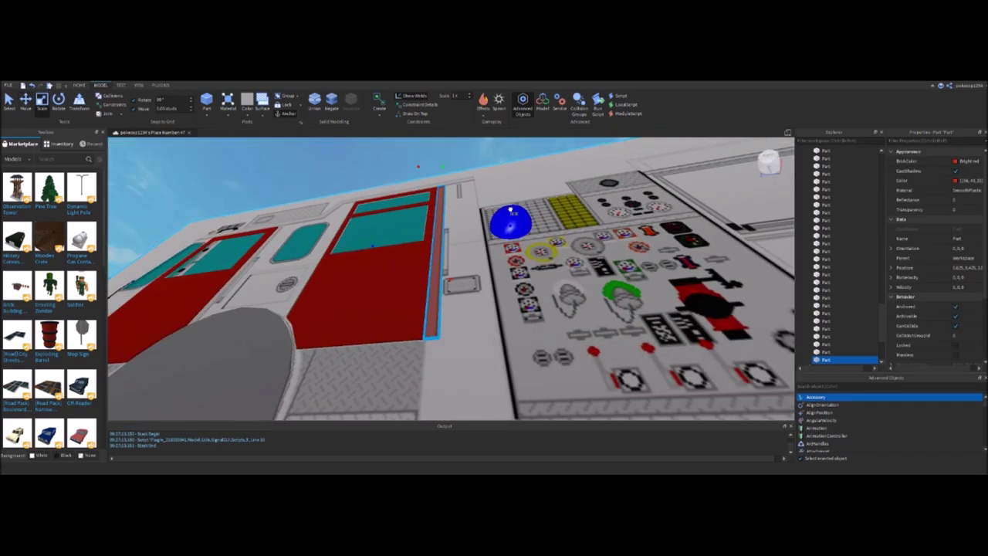
scroll(561, 197, down, 5)
scroll(439, 285, up, 5)
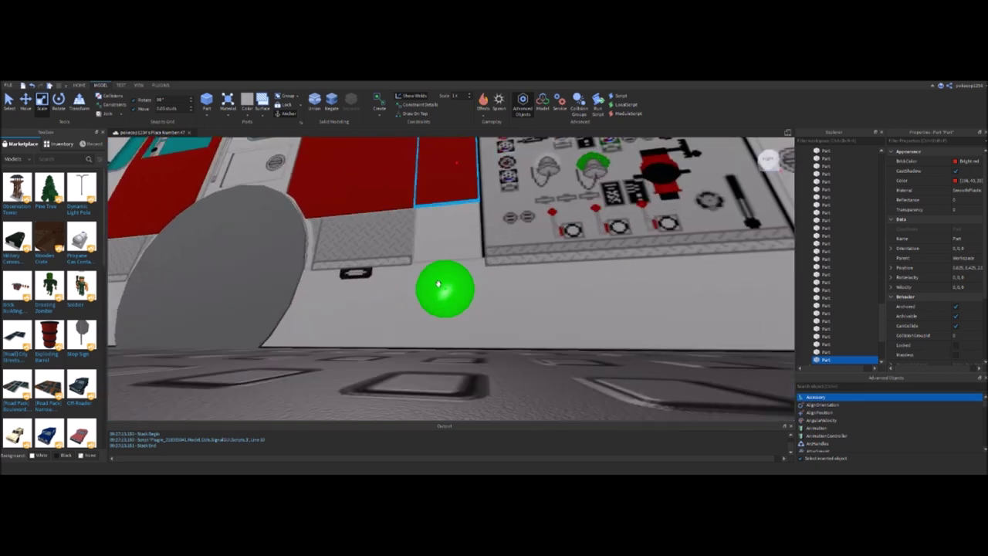
Extend the red panel's lower edge down to the base of the neighbouring pump panel
click(443, 372)
scroll(342, 376, up, 3)
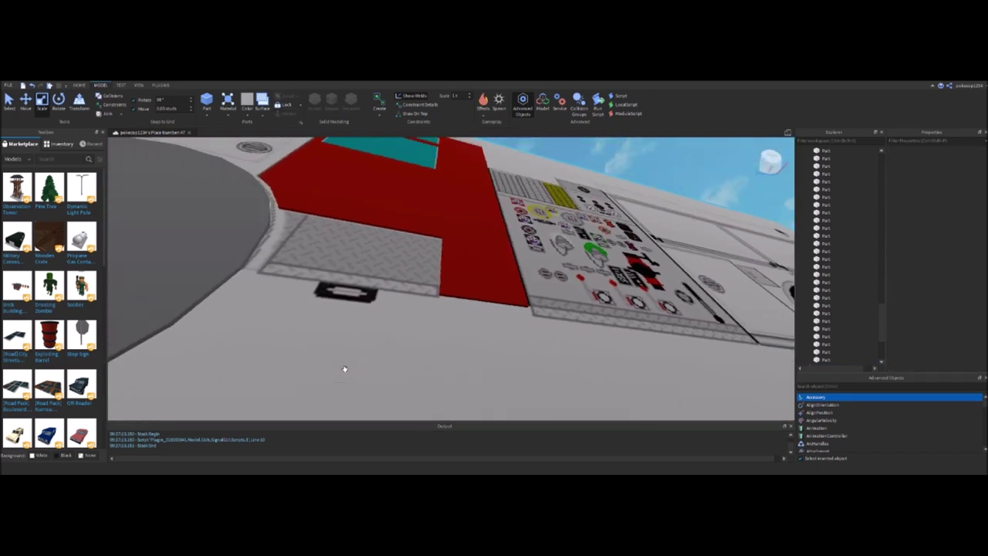
click(470, 319)
scroll(507, 400, down, 4)
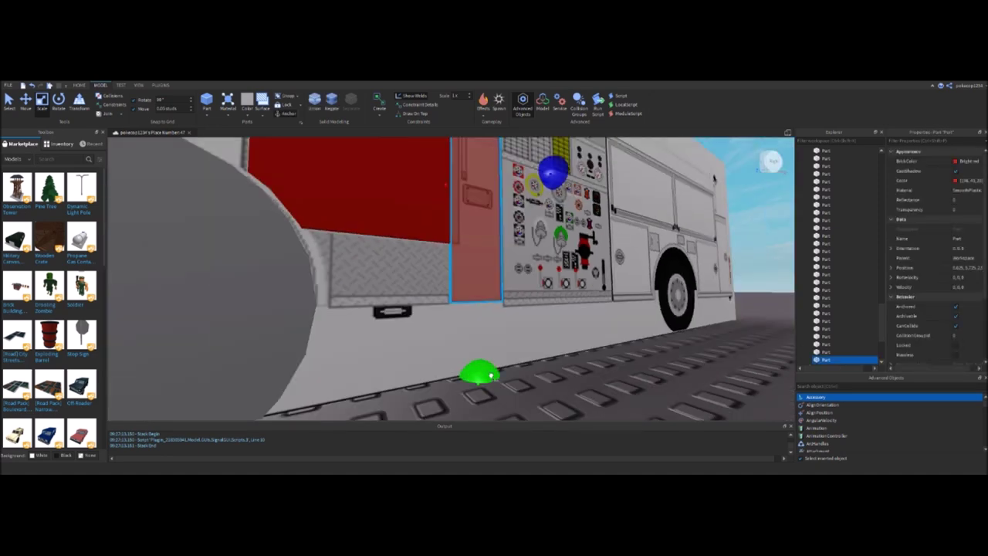
click(495, 375)
scroll(509, 382, down, 2)
scroll(548, 393, up, 5)
right_drag(547, 393, 548, 391)
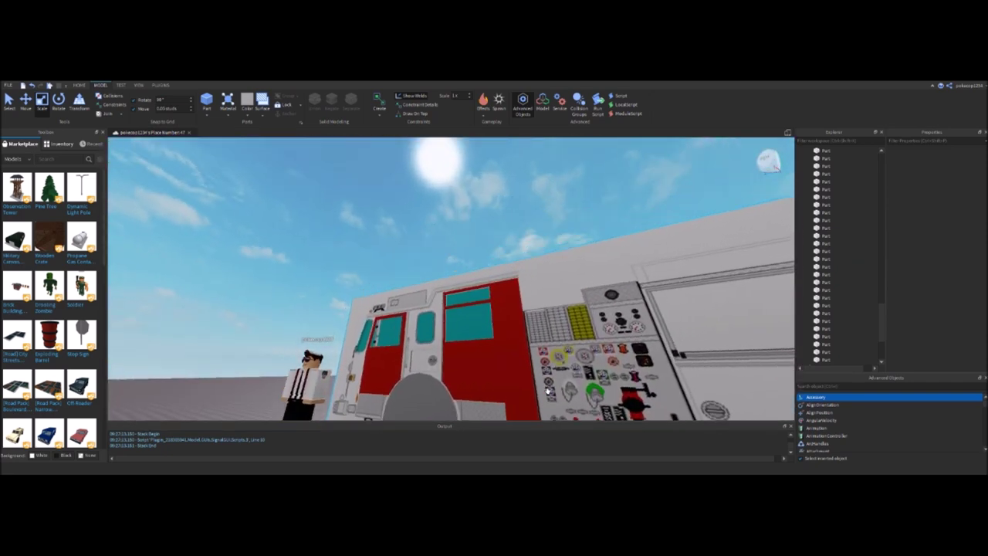
Adjust the red panel's height so its upper edge meets the trim line above the rear door
scroll(534, 309, down, 3)
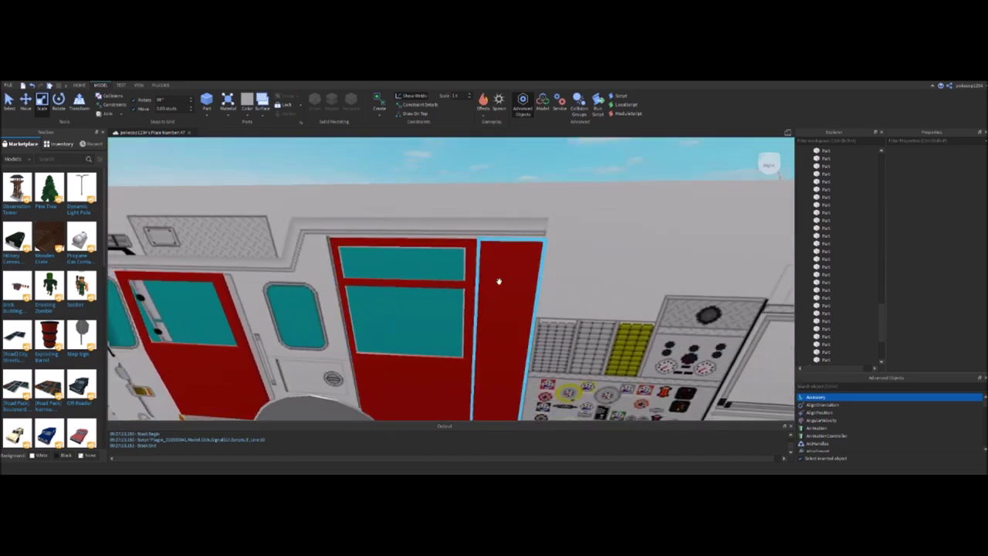
click(510, 285)
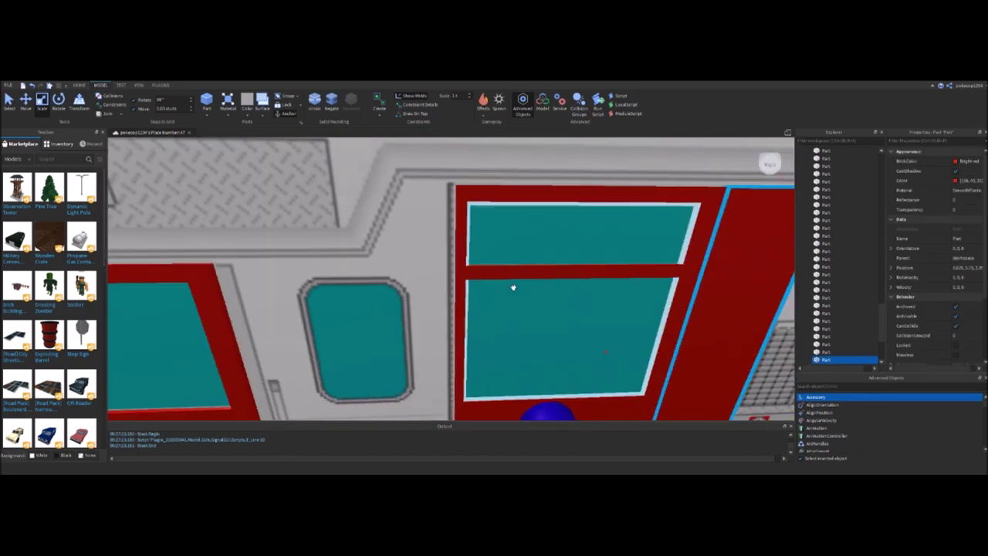
scroll(503, 300, down, 5)
key(d)
scroll(438, 234, up, 4)
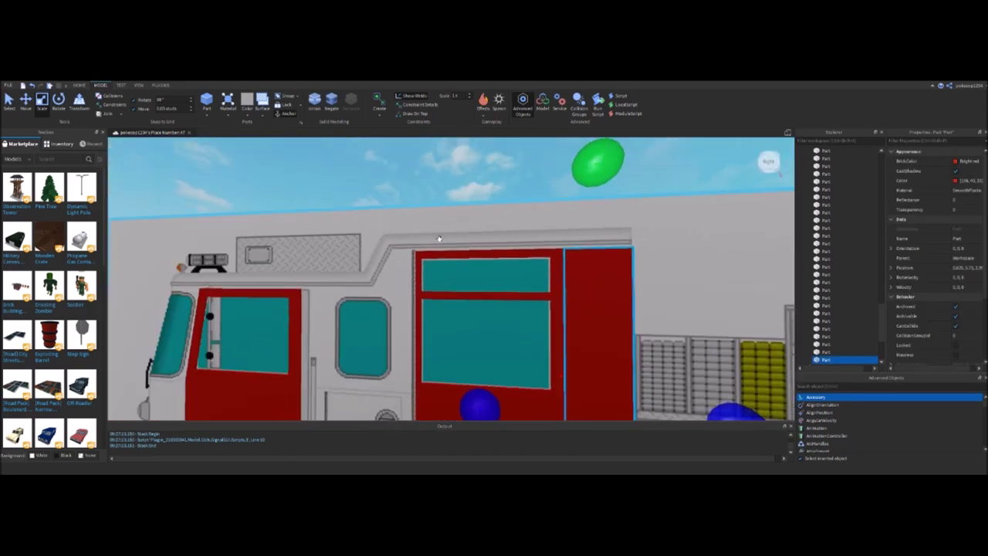
scroll(439, 239, down, 4)
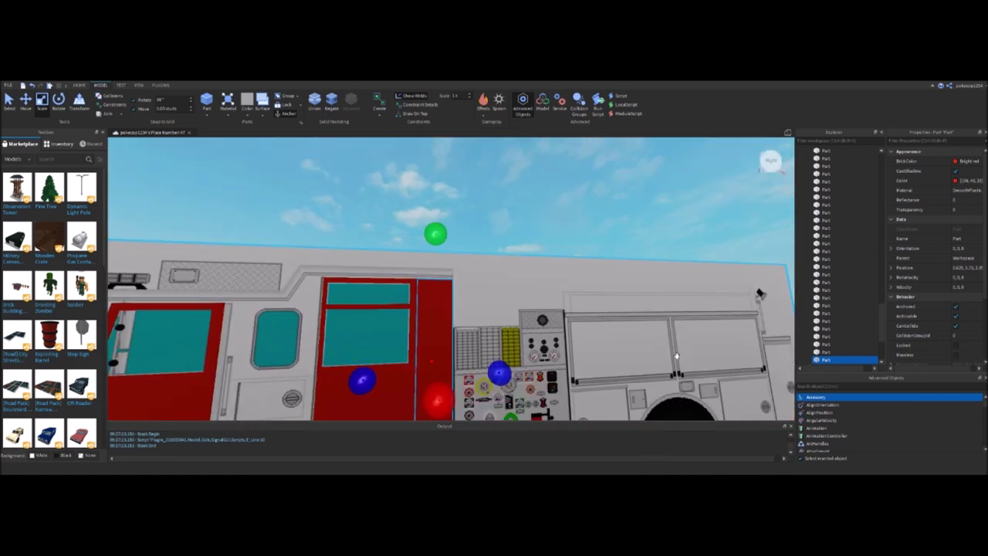
right_drag(759, 294, 700, 256)
right_drag(579, 182, 477, 334)
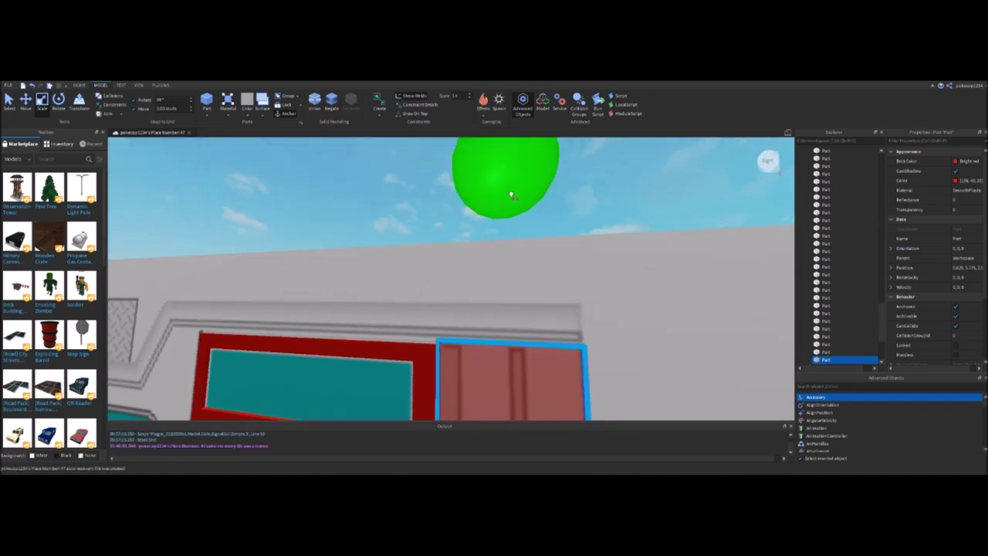
right_drag(491, 207, 492, 207)
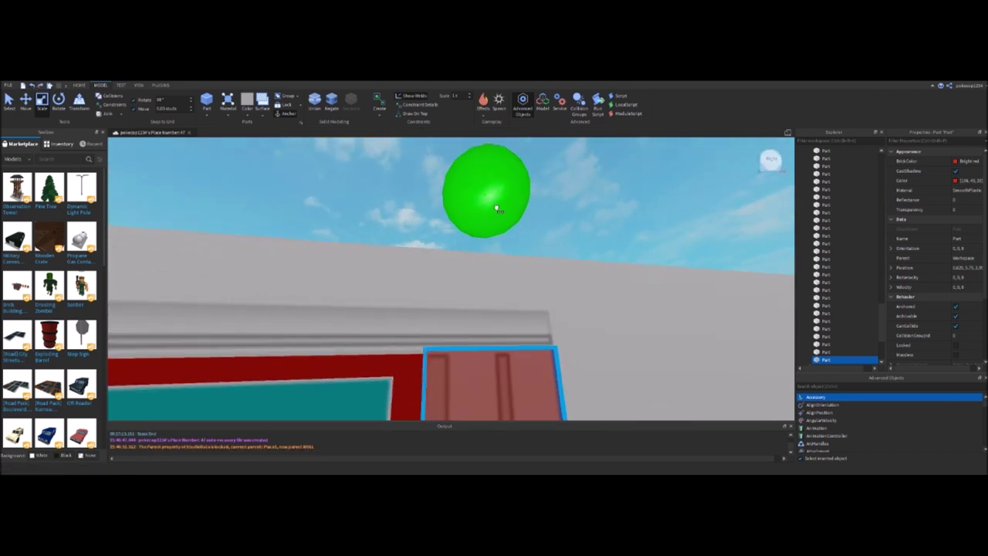
right_drag(499, 208, 480, 218)
Stretch the red panel forward along the truck's side, past the rear door and small window to the front door
scroll(480, 219, up, 10)
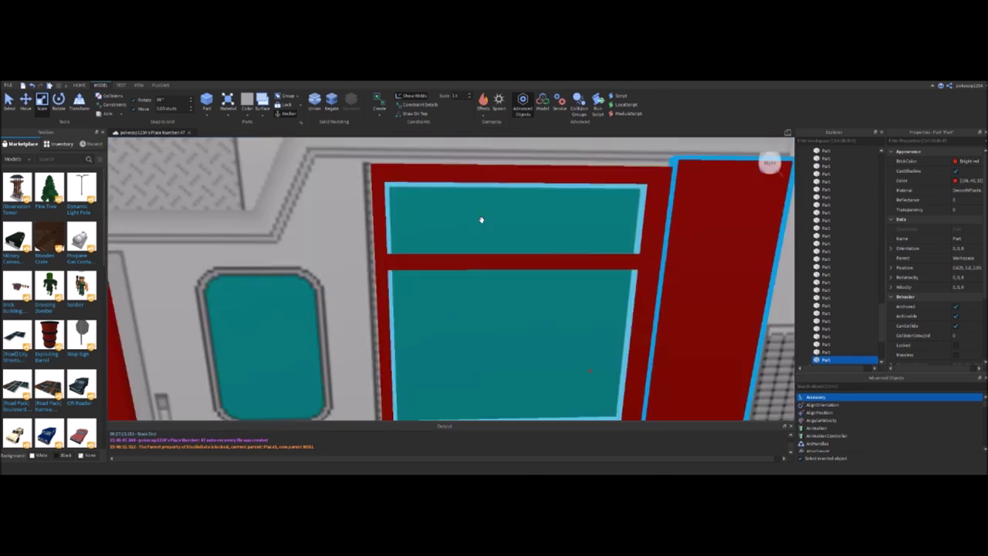
scroll(517, 337, down, 5)
right_drag(474, 364, 392, 371)
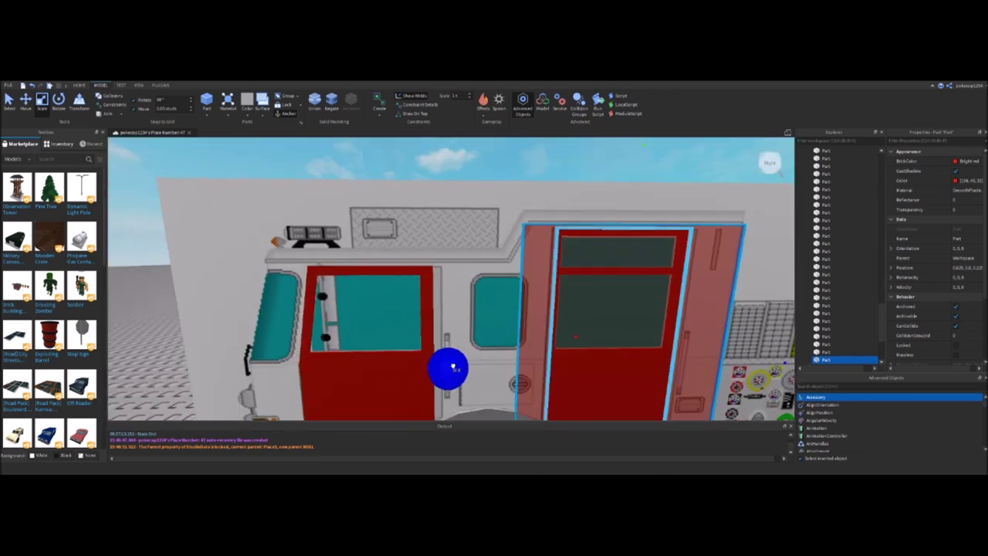
mouse_move(393, 371)
mouse_down()
mouse_move(417, 369)
mouse_move(342, 307)
mouse_up()
scroll(342, 307, down, 3)
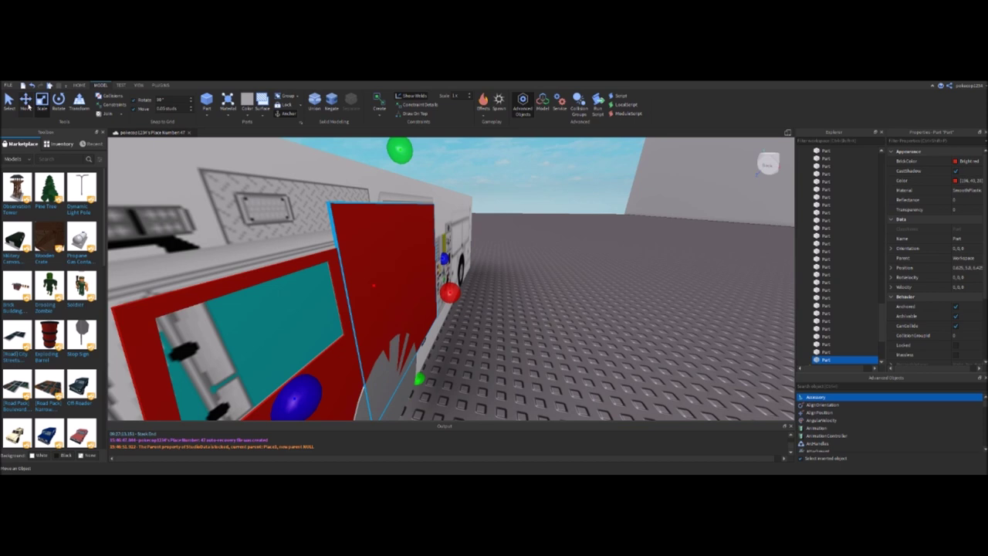
key(ctrl+r)
drag(462, 295, 547, 309)
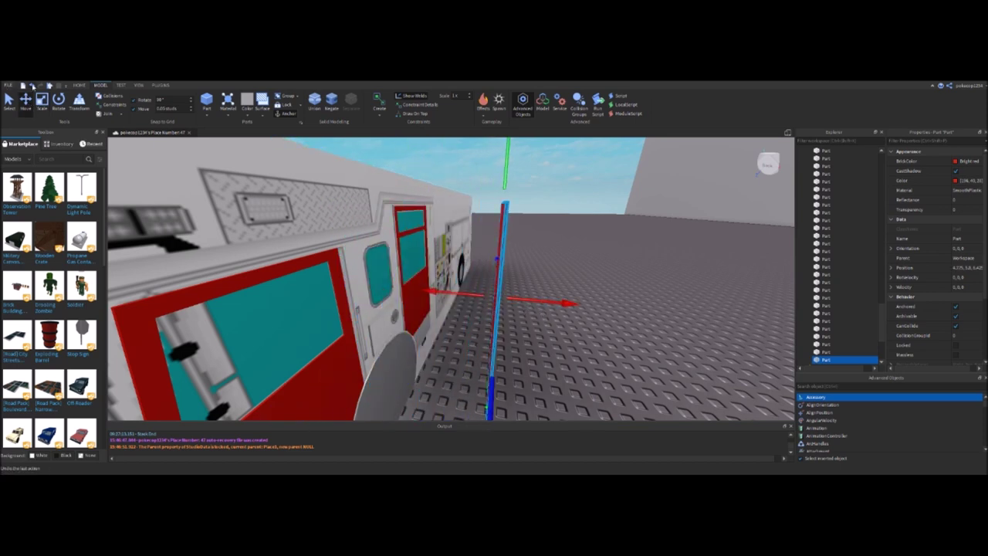
click(34, 87)
Duplicate the widened red panel and offset the copy slightly outward from the truck's side
key(ctrl+y)
scroll(630, 346, up, 3)
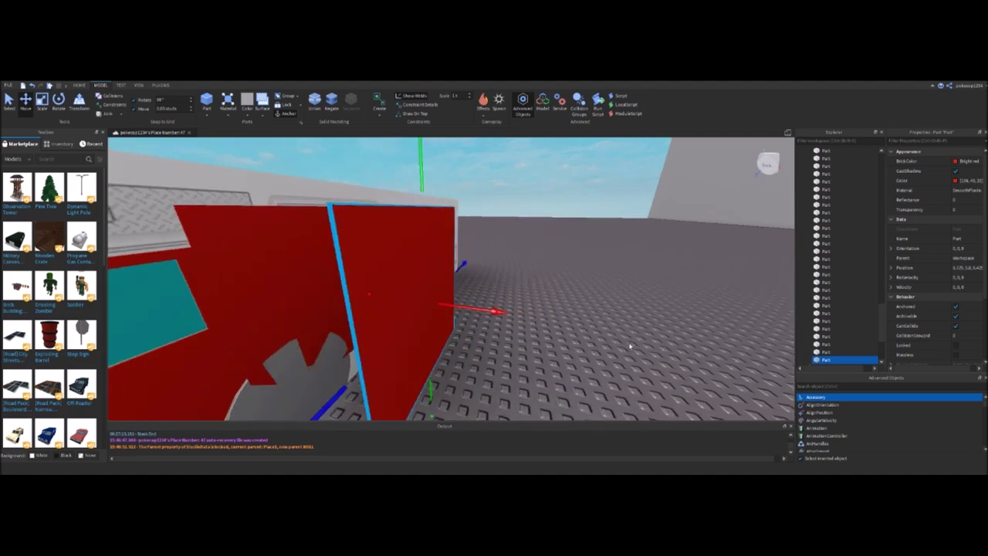
right_drag(630, 346, 385, 292)
Select the red panel behind the rear door and narrow it to a thin vertical strip beside the door
click(475, 264)
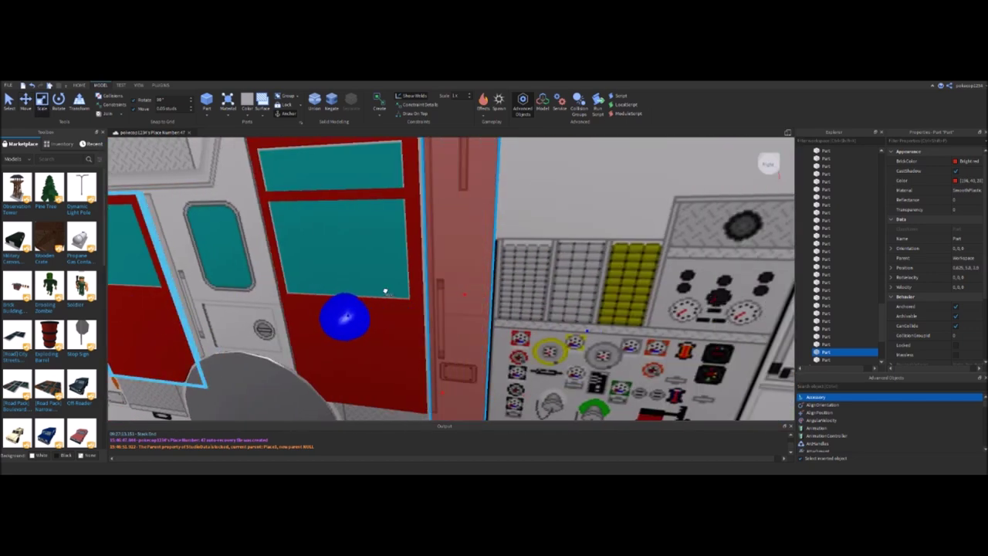
key(f)
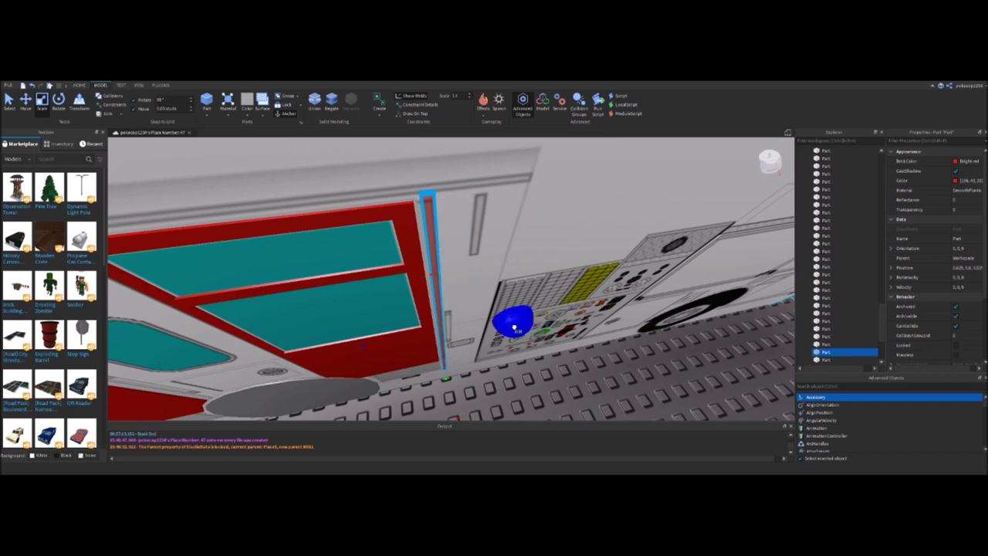
right_drag(515, 308, 506, 297)
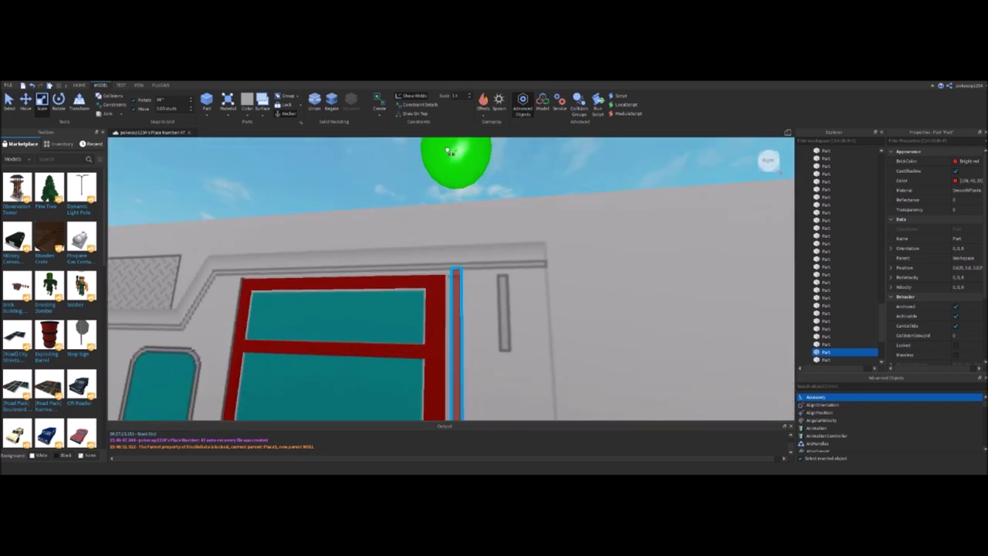
Shorten the thin red strip behind the rear door so its ends line up with the door's upper and lower edges
key(d)
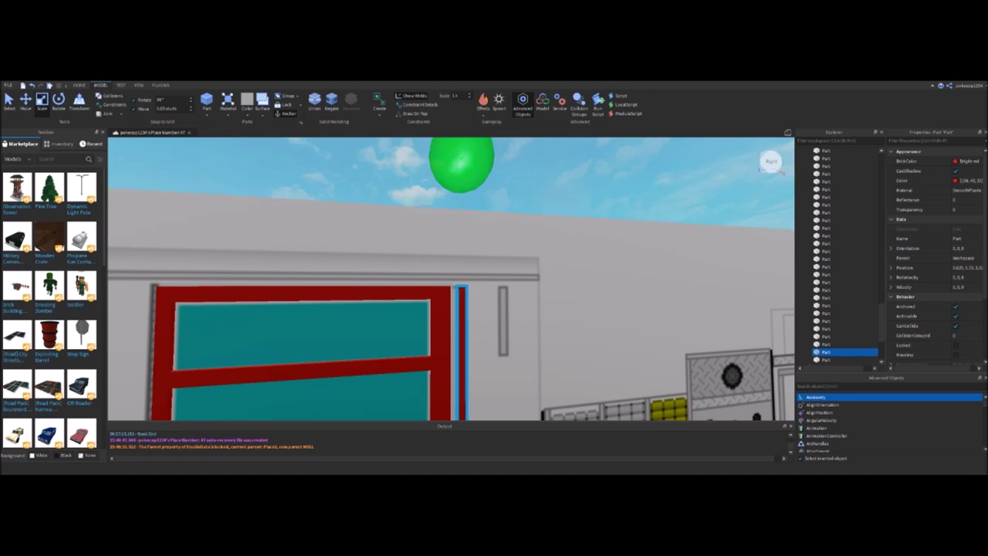
right_drag(414, 359, 507, 264)
click(507, 265)
scroll(507, 264, down, 5)
scroll(507, 264, up, 5)
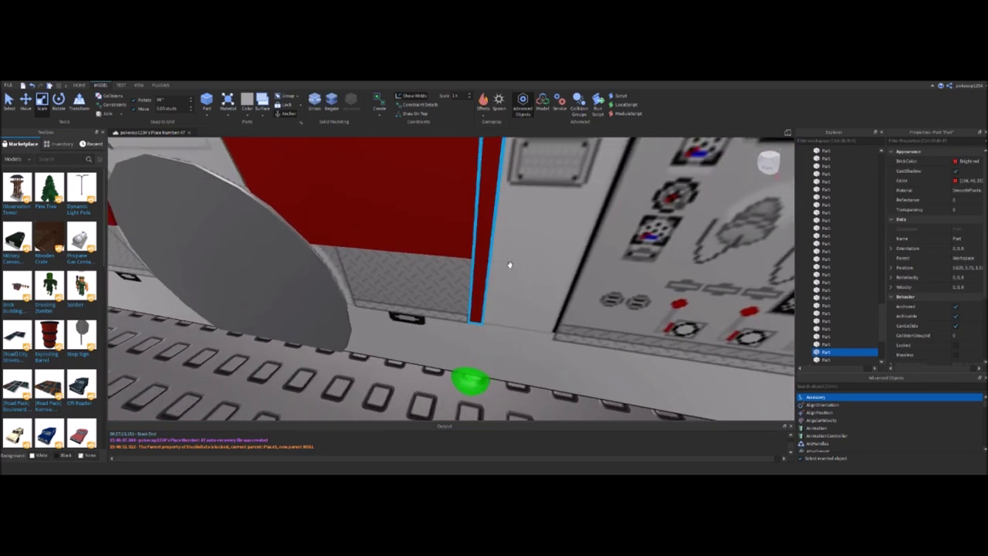
scroll(474, 352, up, 3)
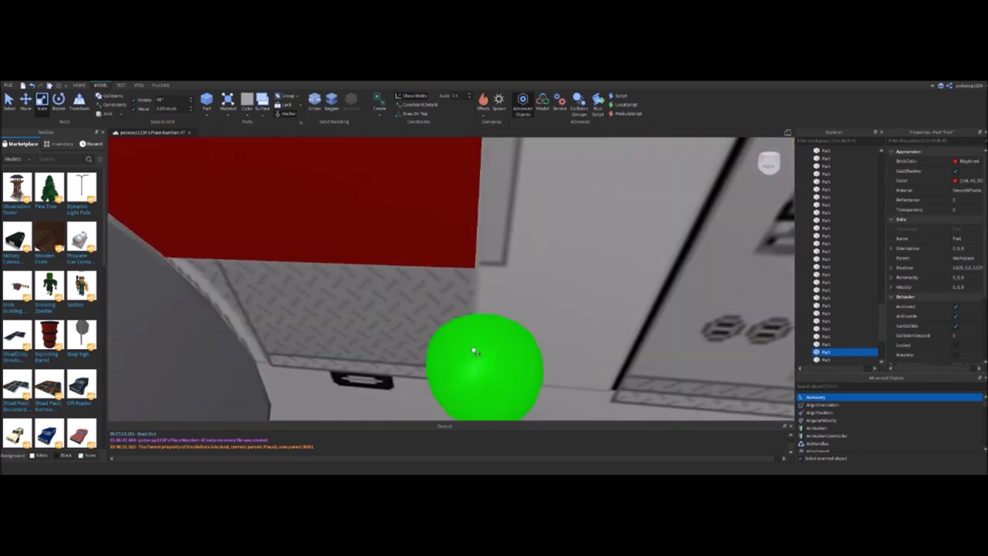
scroll(474, 352, down, 3)
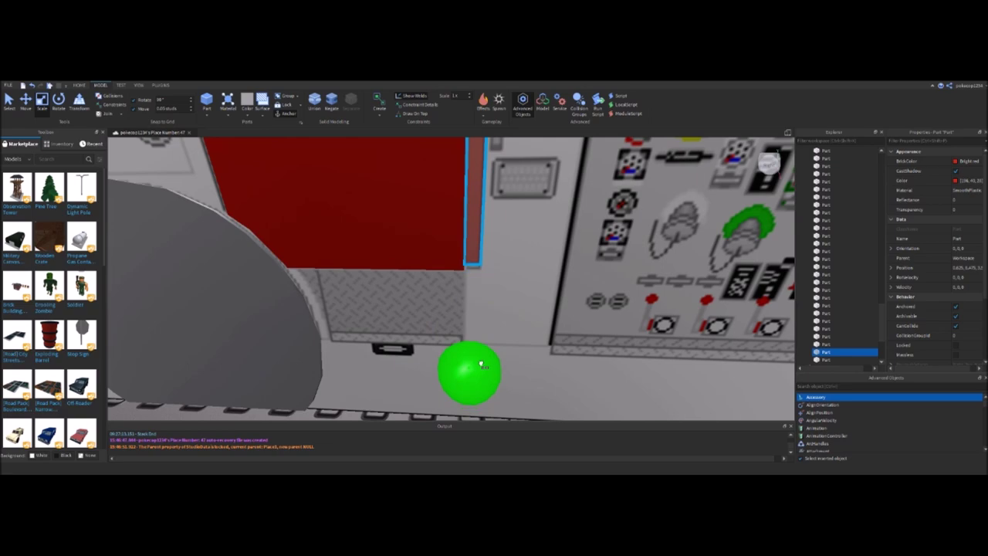
scroll(503, 333, down, 2)
right_drag(502, 333, 510, 337)
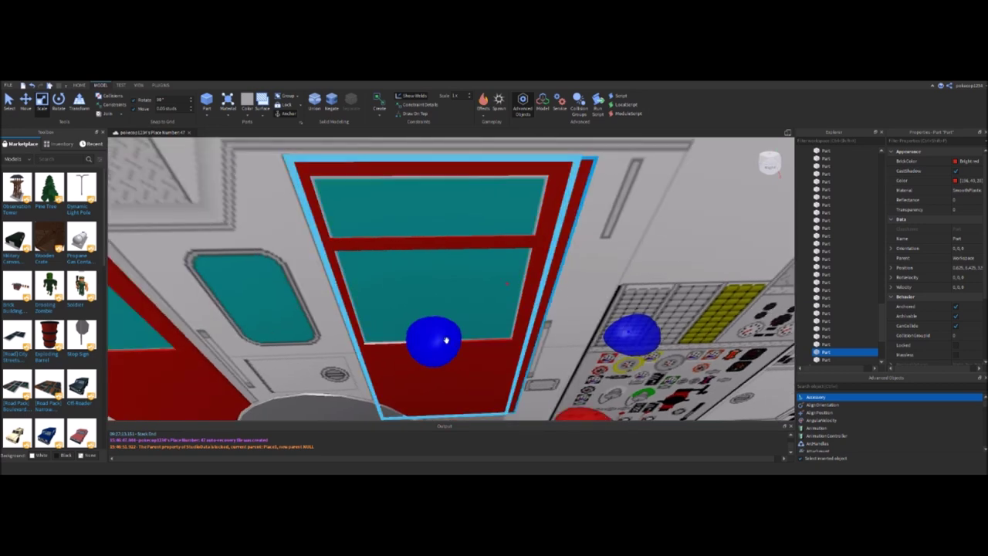
Stretch the thin red strip forward across the rear door until it meets the door's front edge
right_drag(417, 340, 420, 349)
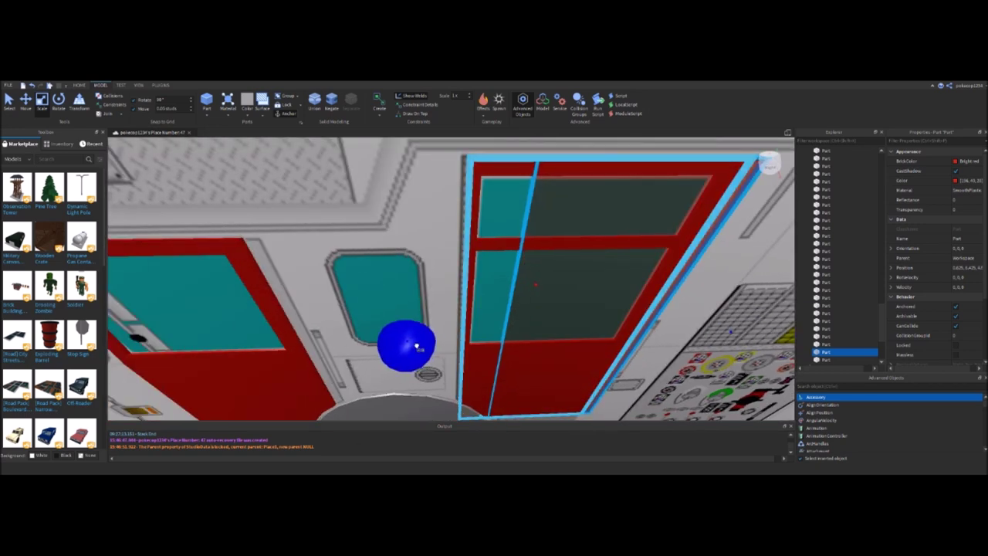
drag(419, 348, 376, 356)
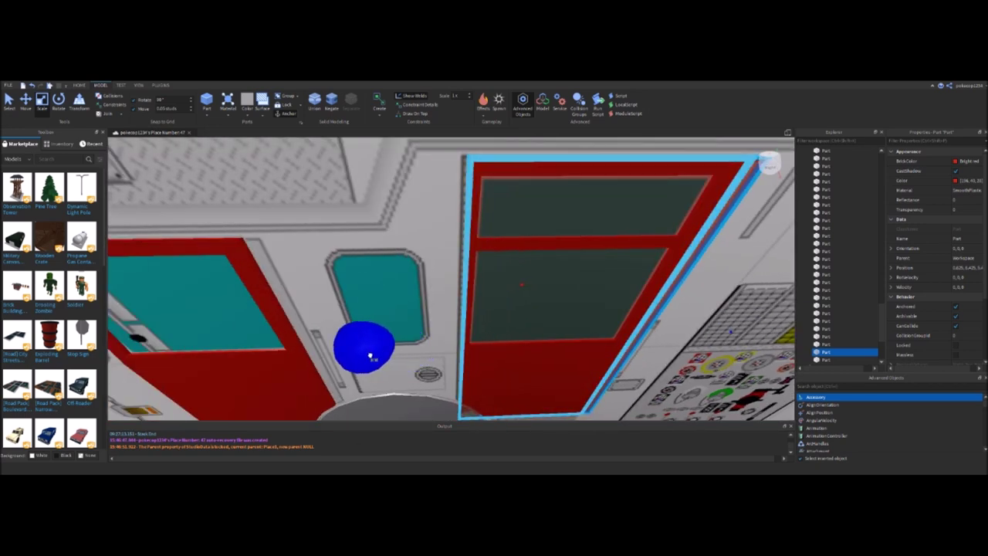
right_drag(374, 352, 374, 363)
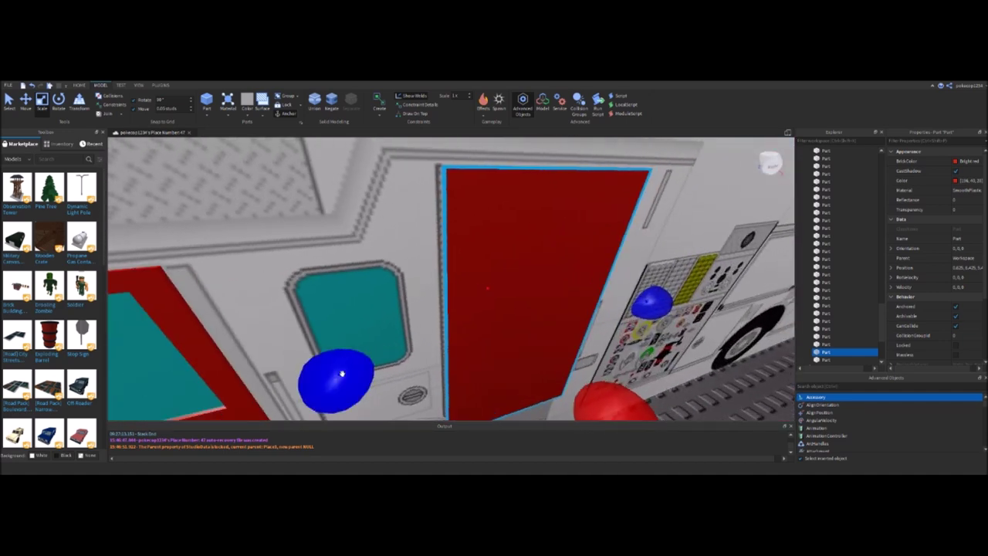
drag(342, 374, 339, 380)
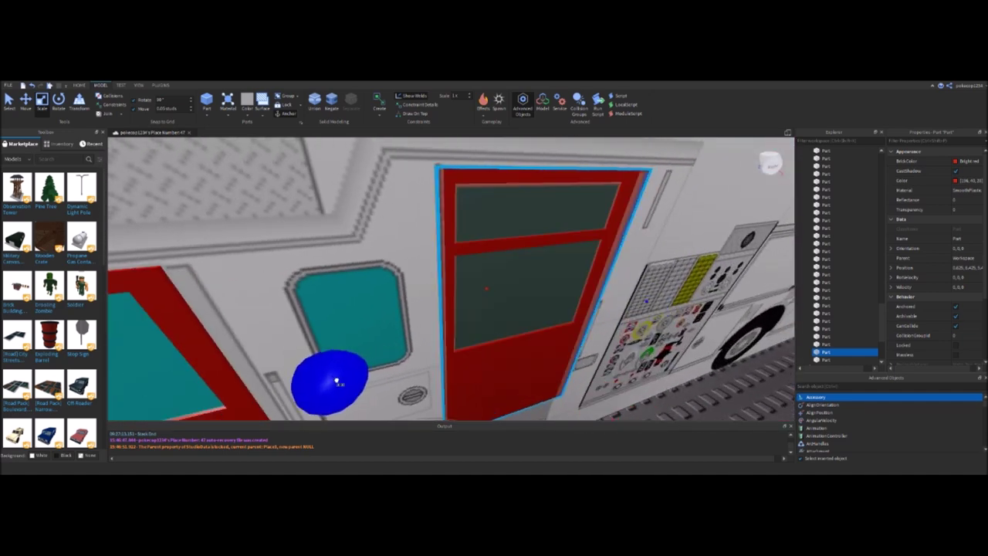
right_drag(338, 381, 344, 389)
scroll(343, 388, down, 3)
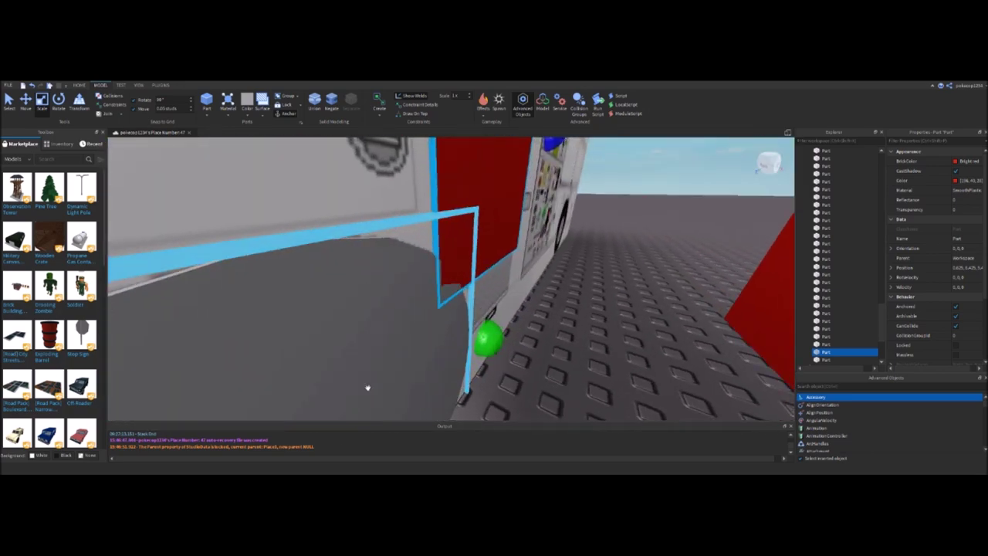
Move the rear door's red union outward, well clear of the truck, and separate it into its original parts
right_drag(520, 430, 446, 217)
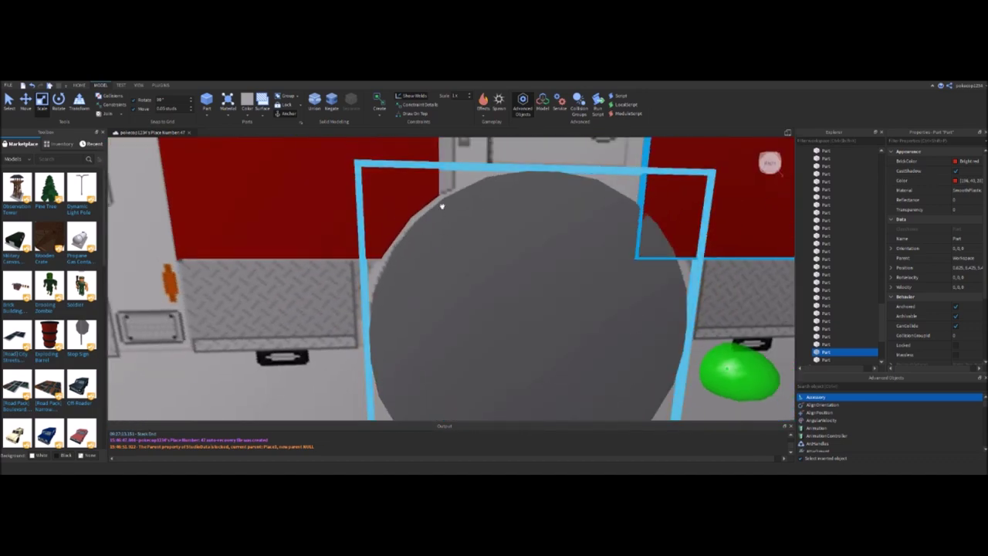
right_drag(432, 281, 342, 251)
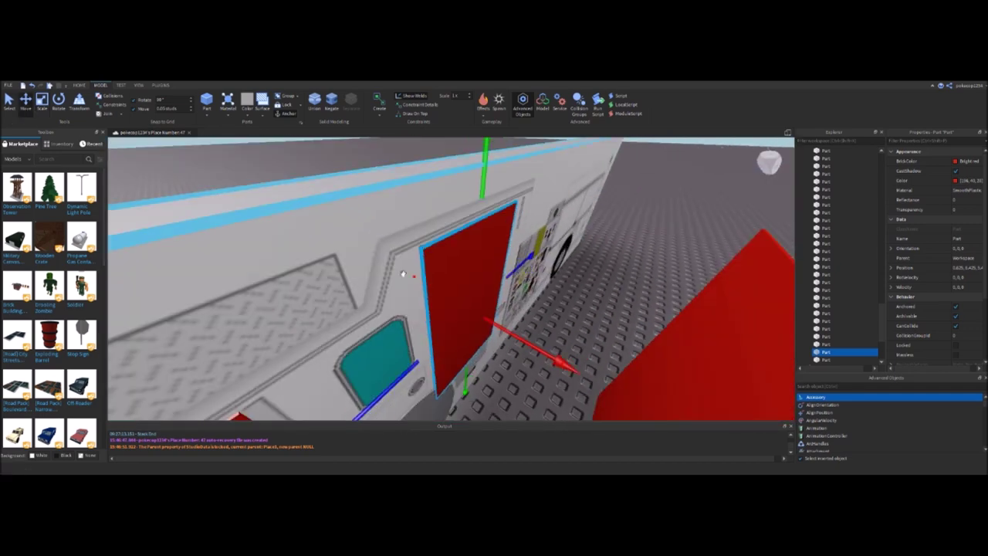
click(532, 344)
scroll(485, 235, down, 5)
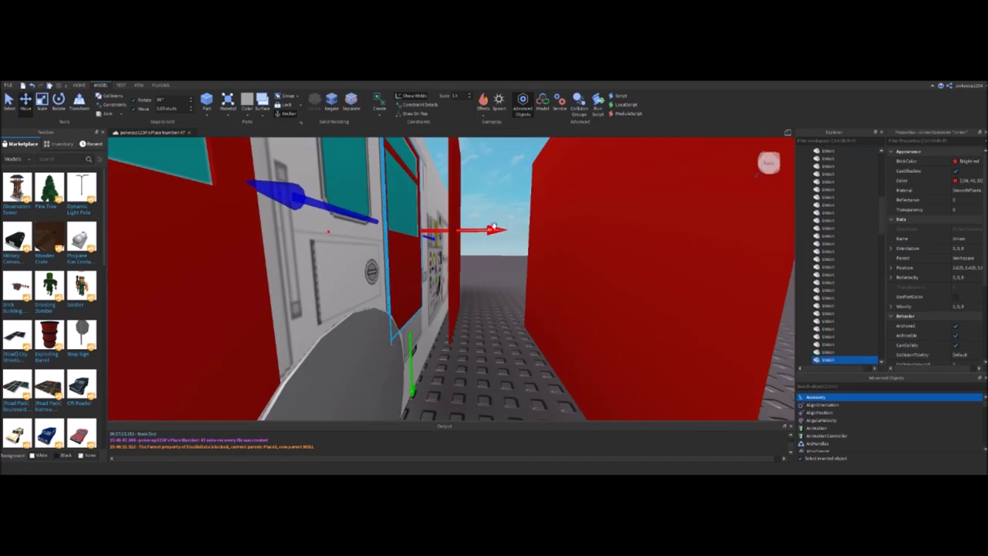
scroll(488, 230, down, 5)
right_drag(488, 230, 507, 254)
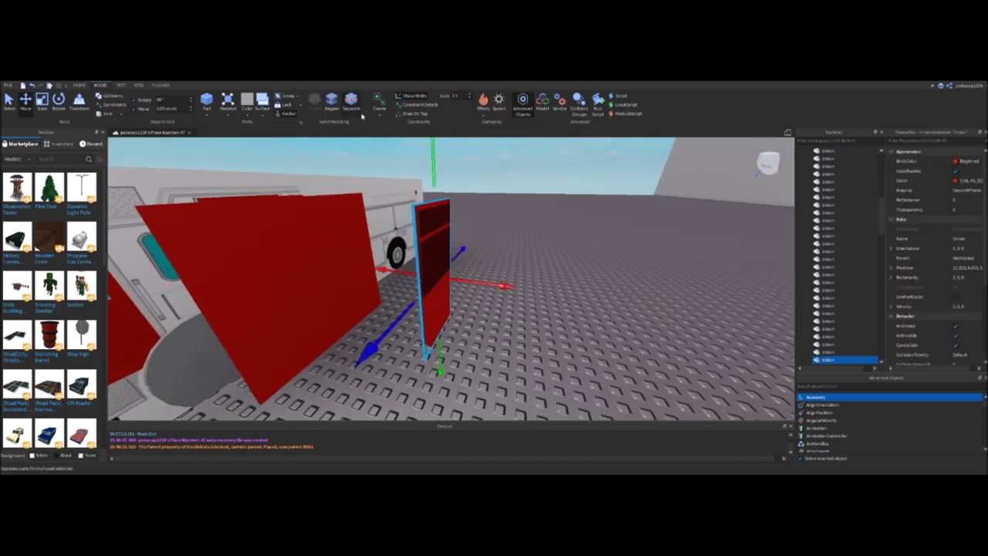
click(356, 108)
Turn the separated wheel cut-out back into a solid part and place it beside the truck beneath the offset red panel
right_drag(518, 287, 372, 272)
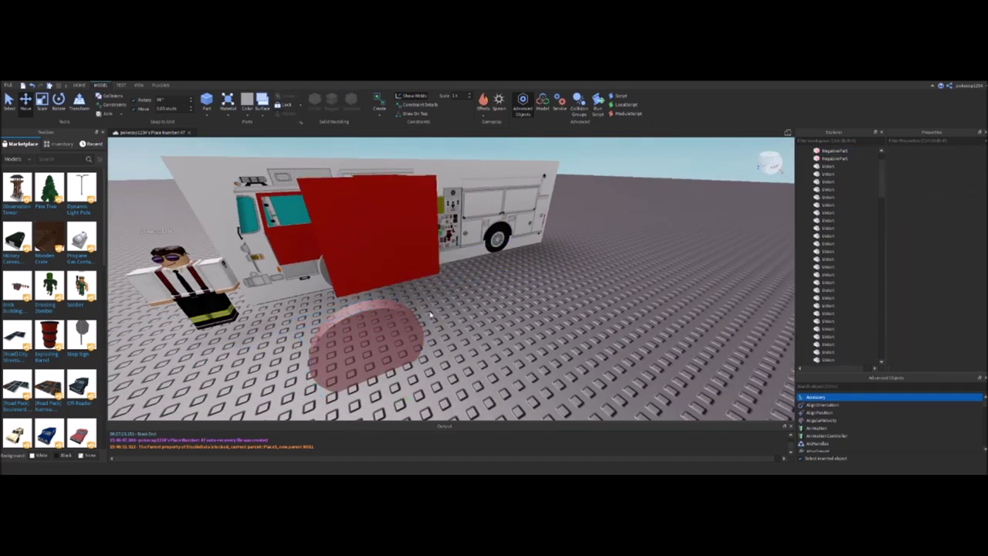
right_drag(379, 330, 559, 334)
scroll(409, 297, up, 3)
scroll(378, 201, up, 3)
click(559, 333)
click(561, 308)
key(f)
Narrow the red part over the rear door to a thin strip along the door's front edge, ending at the wheel arch
right_drag(416, 226, 475, 239)
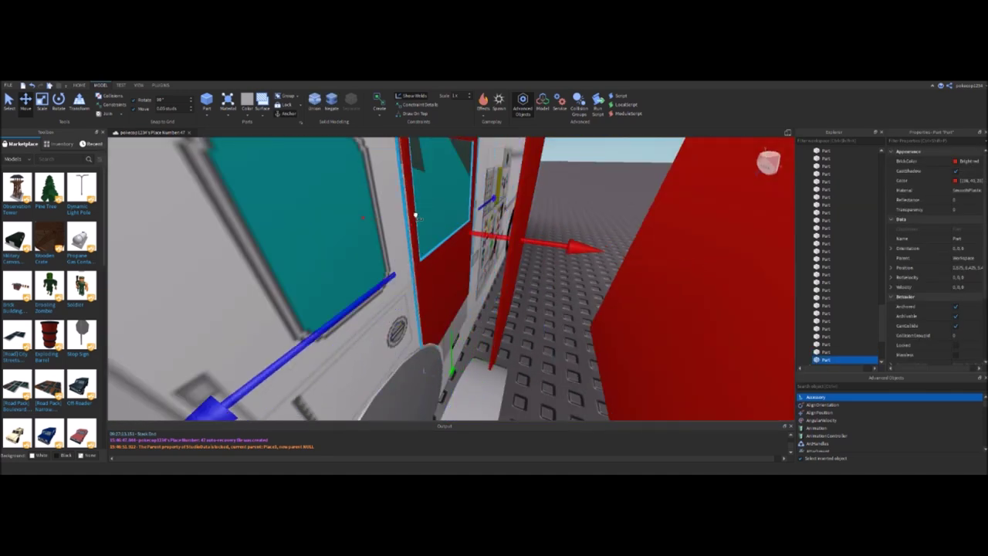
right_drag(418, 215, 388, 198)
scroll(540, 190, up, 3)
scroll(569, 186, down, 3)
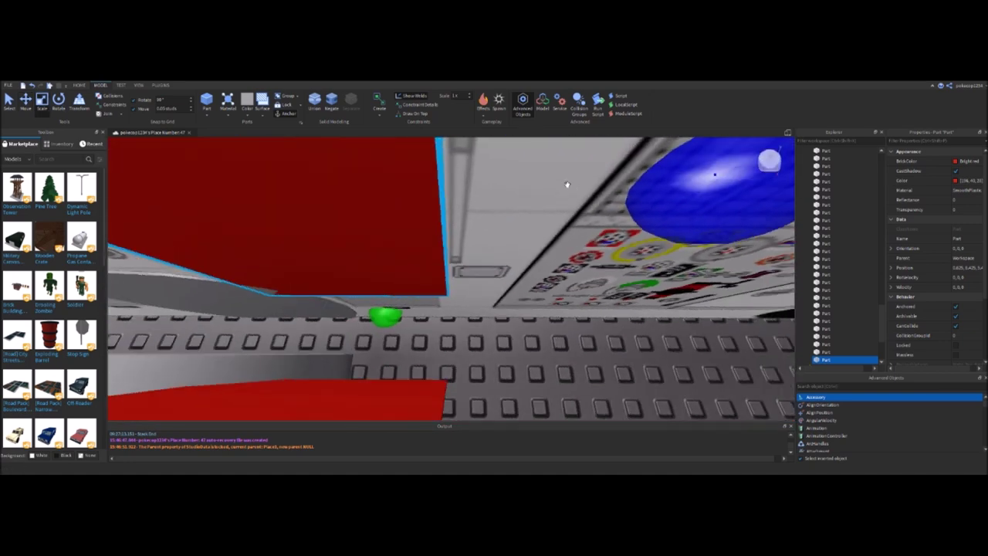
right_drag(632, 170, 573, 169)
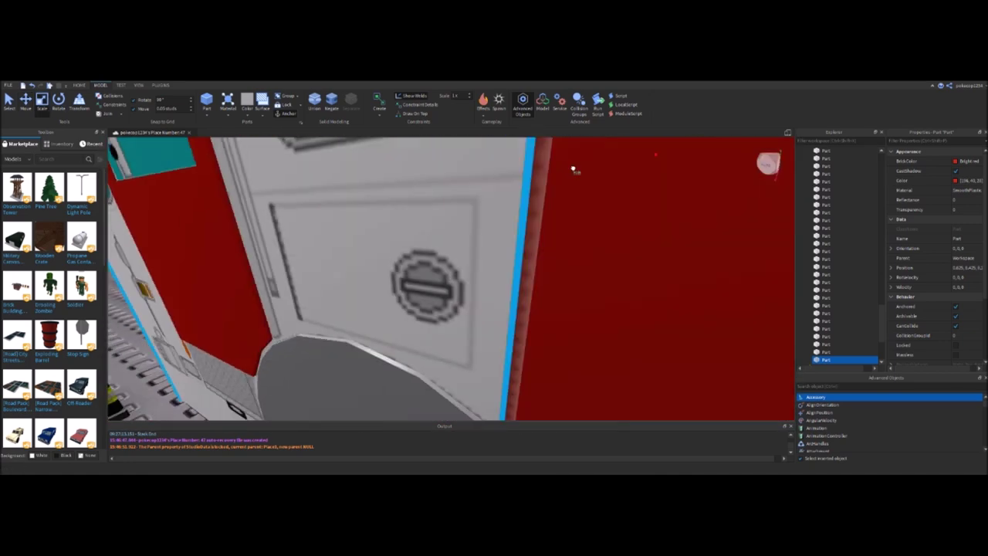
right_drag(491, 240, 419, 205)
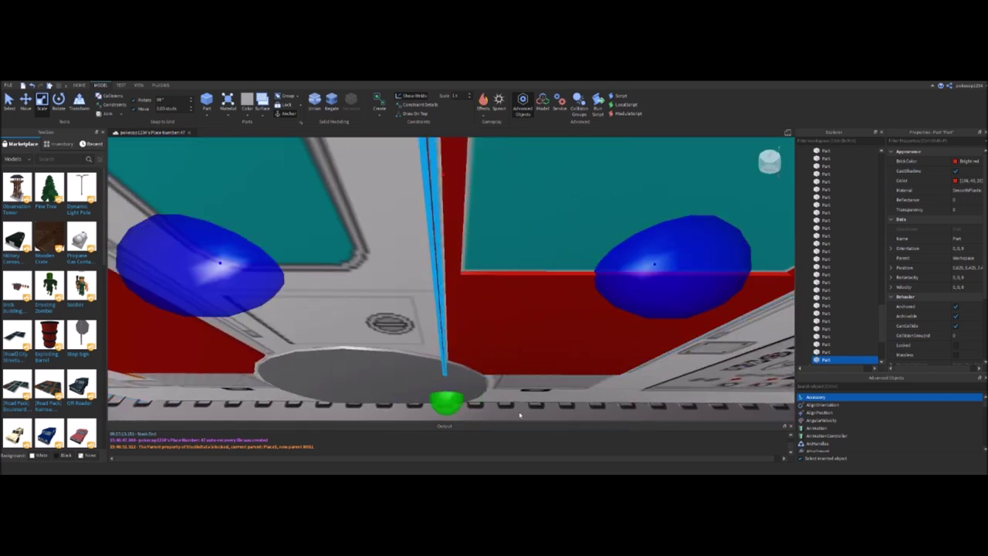
right_drag(647, 283, 445, 313)
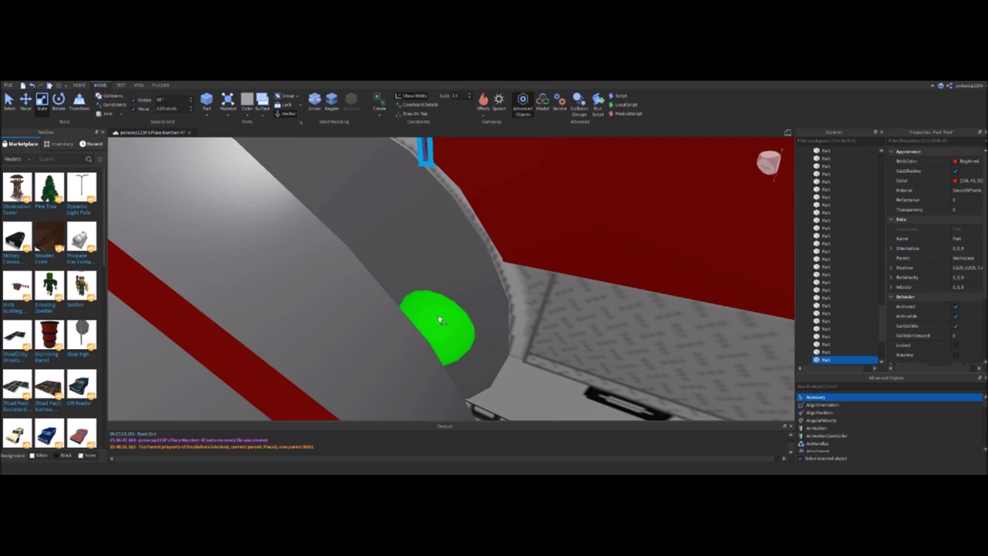
right_drag(440, 321, 441, 319)
right_drag(572, 397, 478, 374)
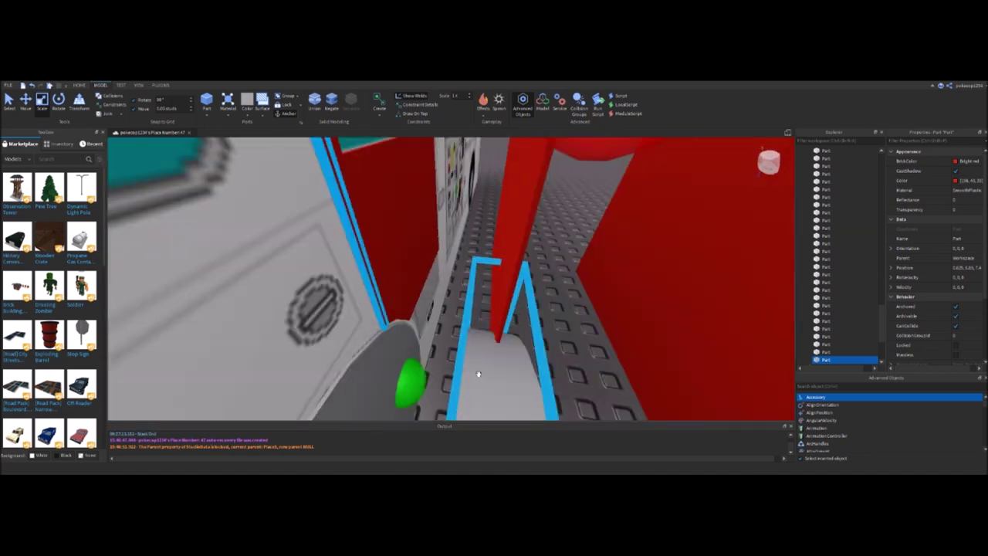
Move the thin strip outward from the truck to the offset red panel and thicken it
right_drag(456, 192, 477, 301)
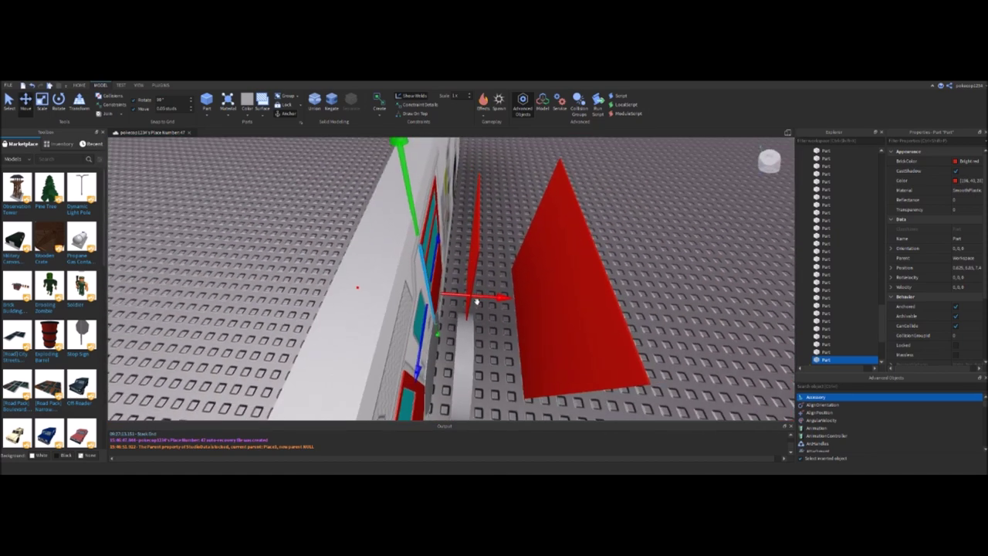
scroll(477, 301, up, 5)
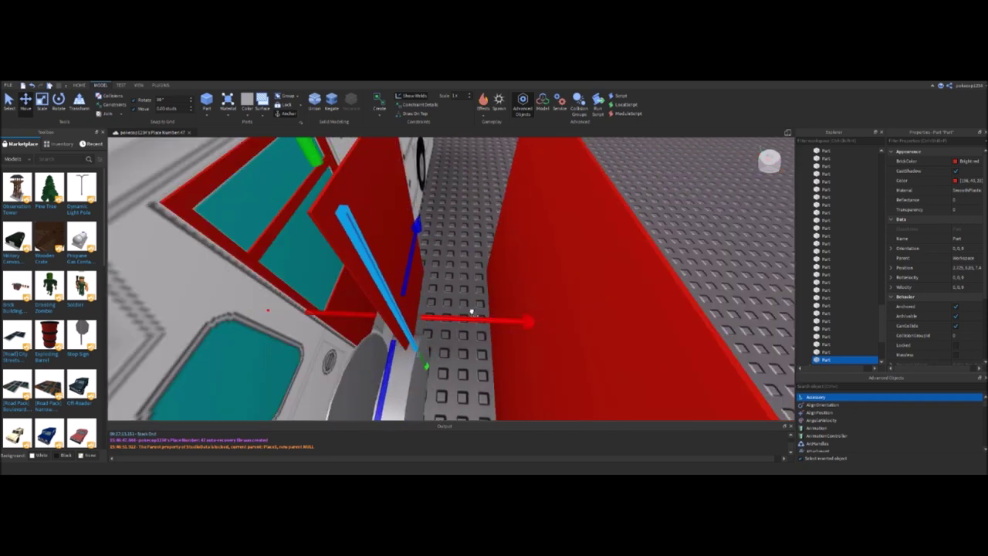
right_drag(471, 310, 469, 309)
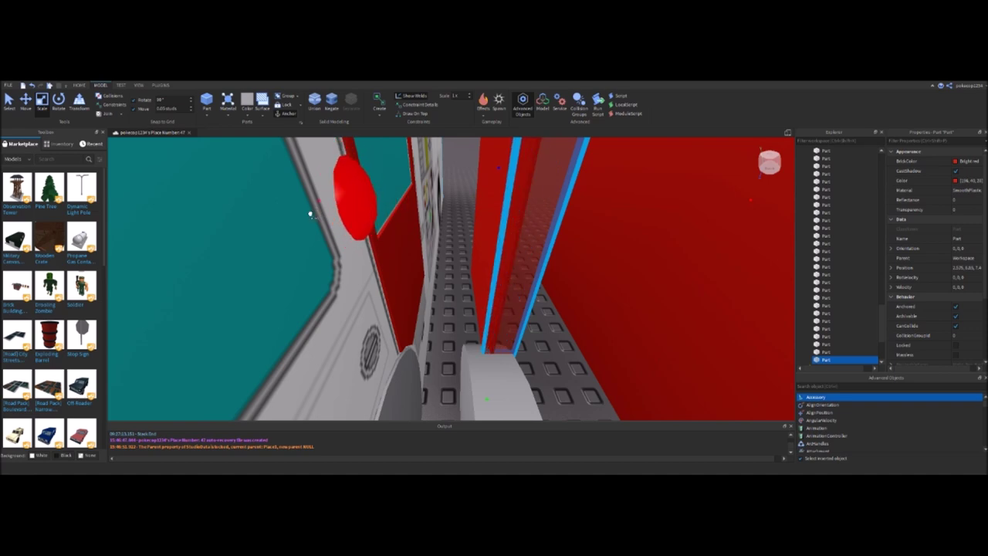
Subtract the thin strip from the grey wheel part by joining its negated form with the wheel part in a union
scroll(466, 294, down, 10)
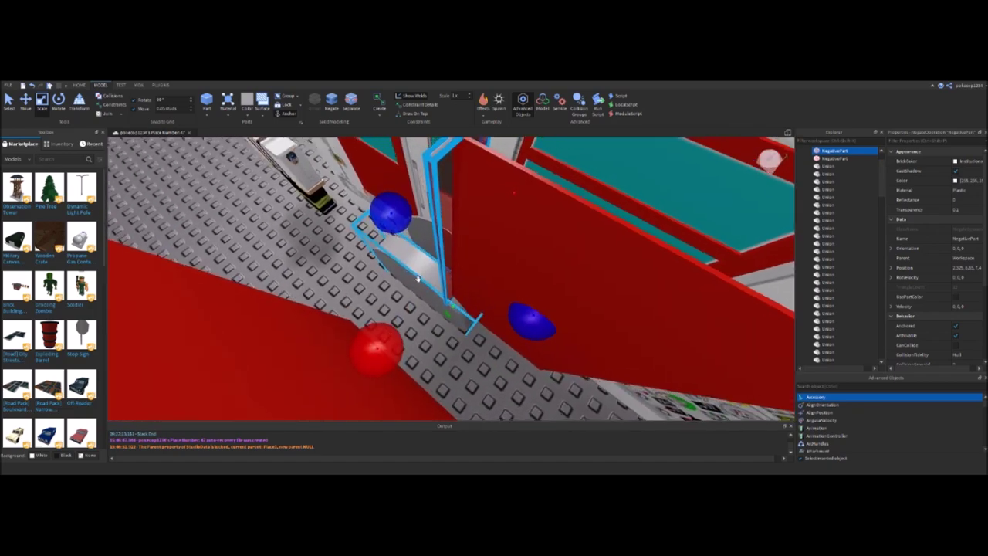
click(417, 279)
right_drag(417, 278, 255, 192)
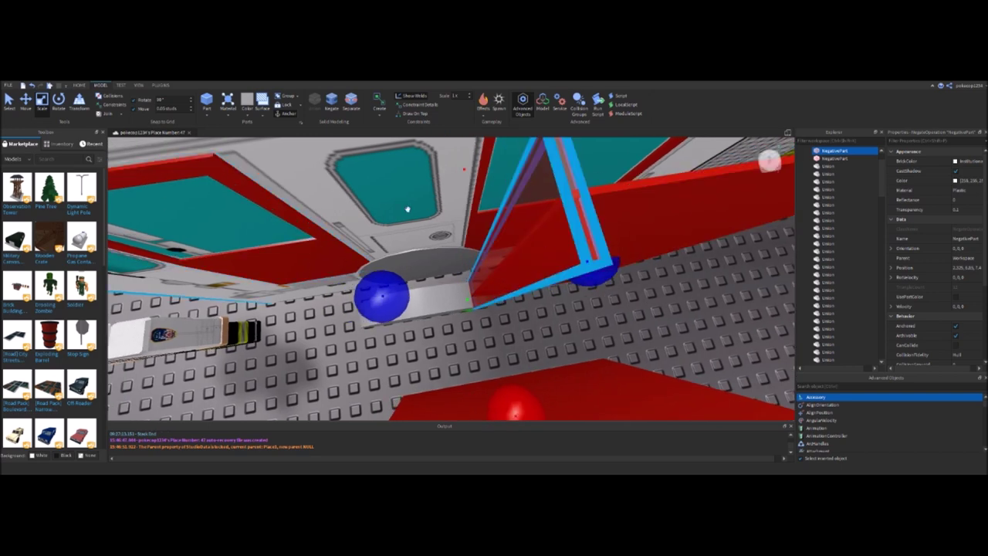
right_drag(464, 332, 479, 312)
key(ctrl+z)
click(314, 100)
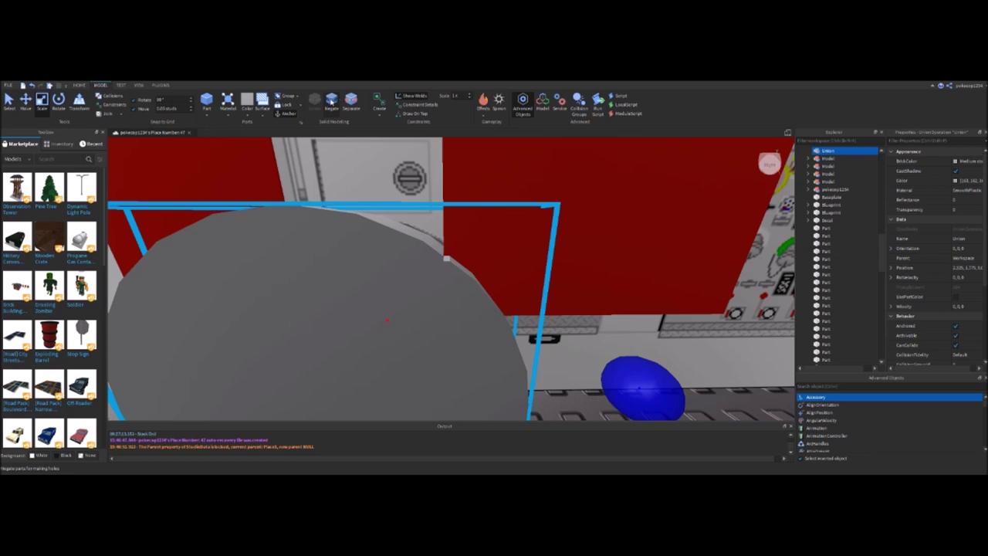
Negate the grey wheel part and union it with the red panel to cut the wheel arch out of the panel
click(331, 101)
right_drag(386, 234, 466, 246)
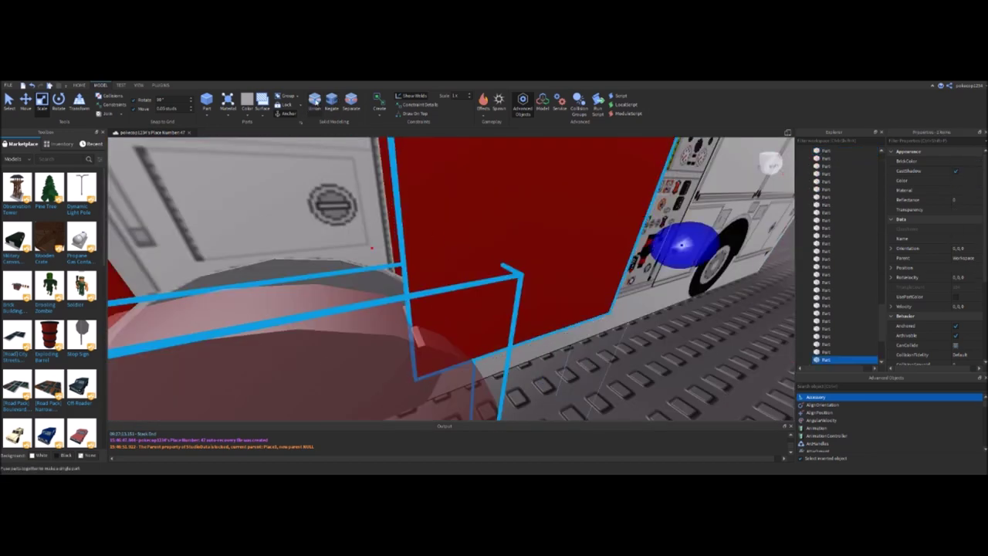
key(ctrl+shift+g)
right_drag(600, 386, 607, 386)
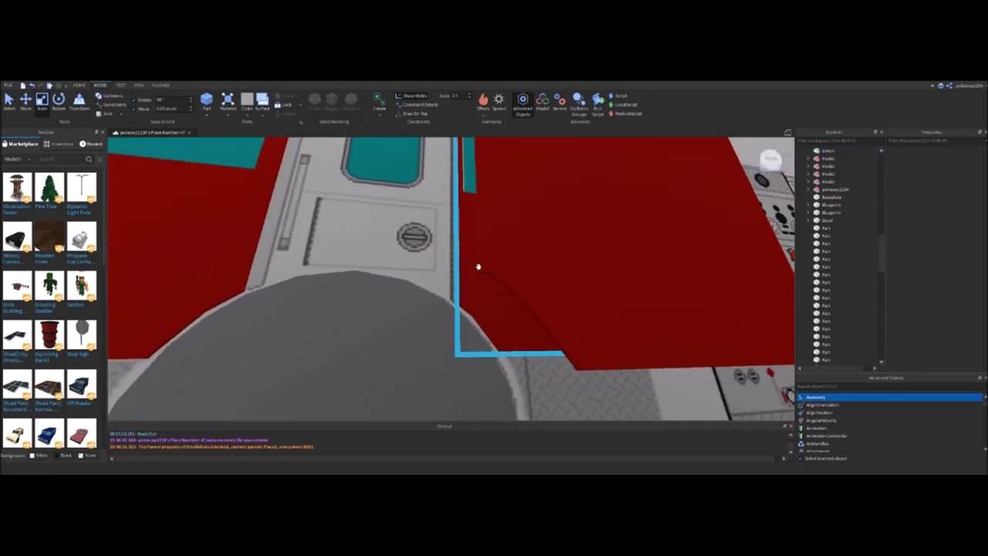
right_drag(507, 280, 327, 285)
Union the arch-cut red panel with the red part beside it and move the piece back against the truck's side at the rear door
click(455, 272)
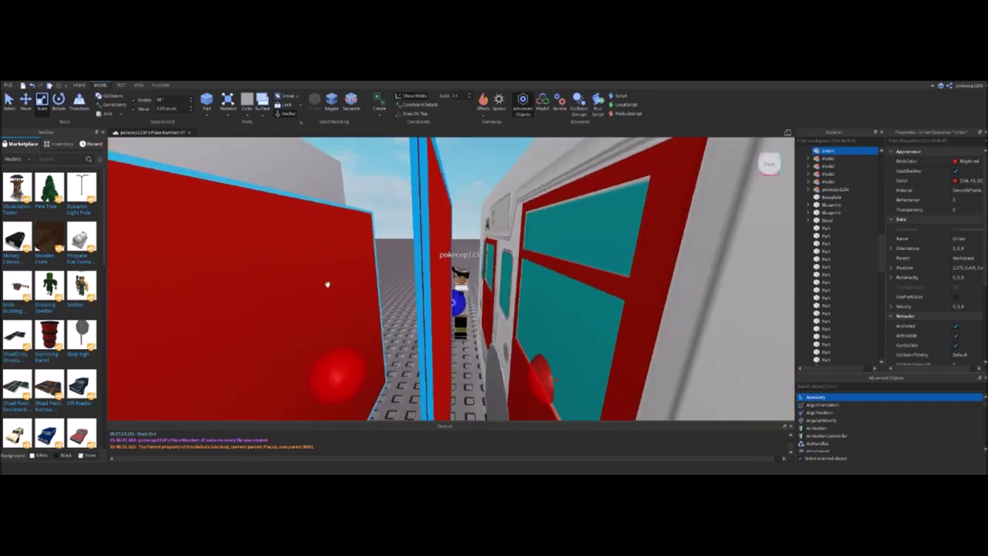
right_drag(488, 309, 514, 206)
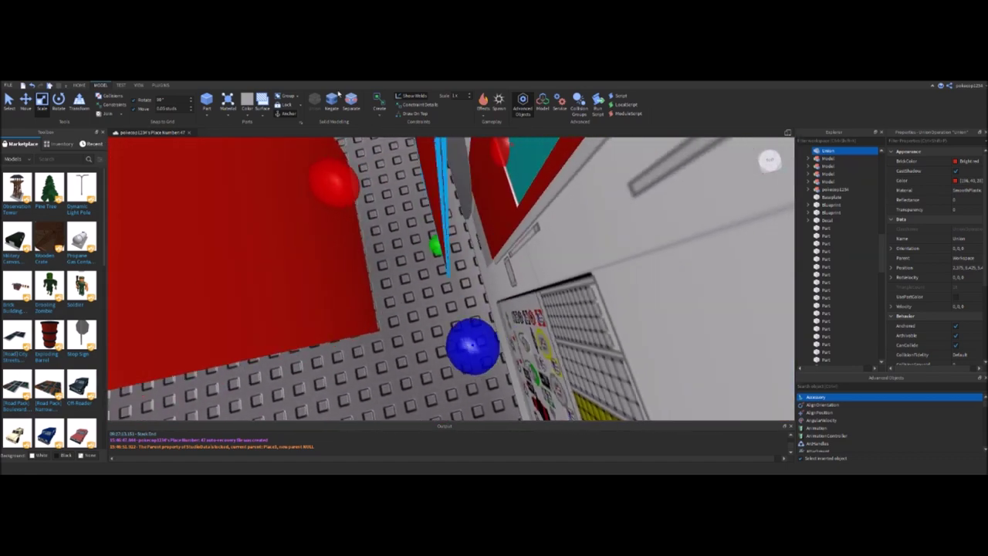
right_drag(403, 301, 528, 291)
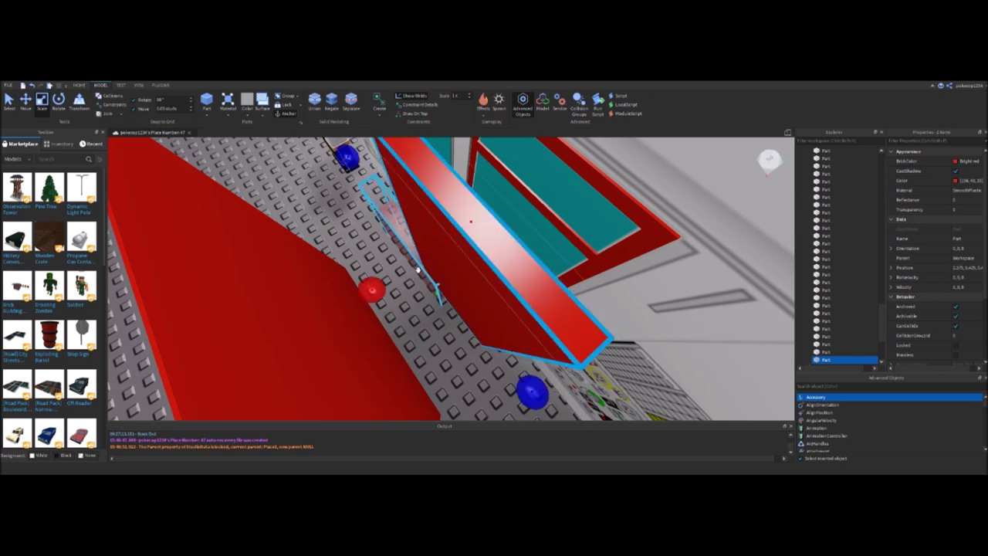
right_drag(408, 394, 393, 295)
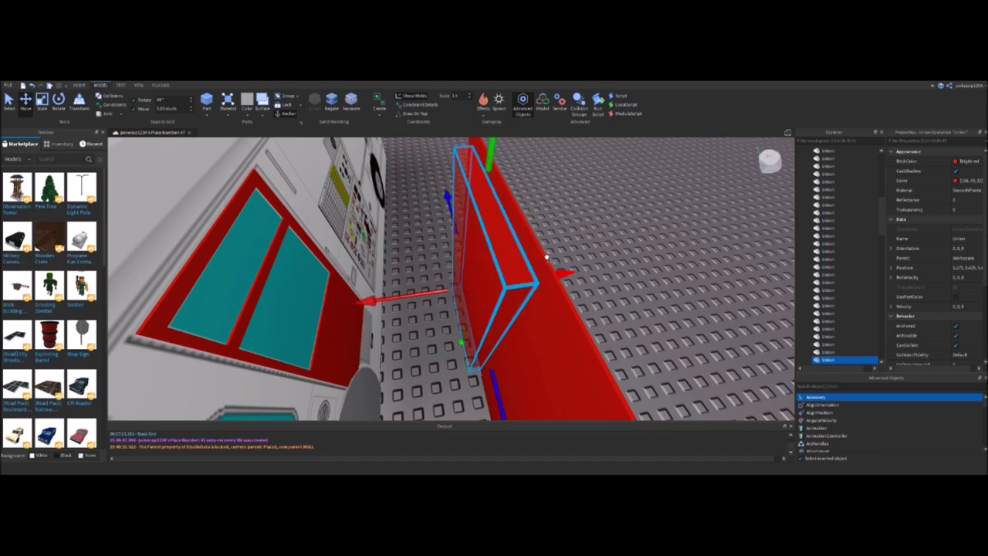
right_drag(562, 254, 557, 338)
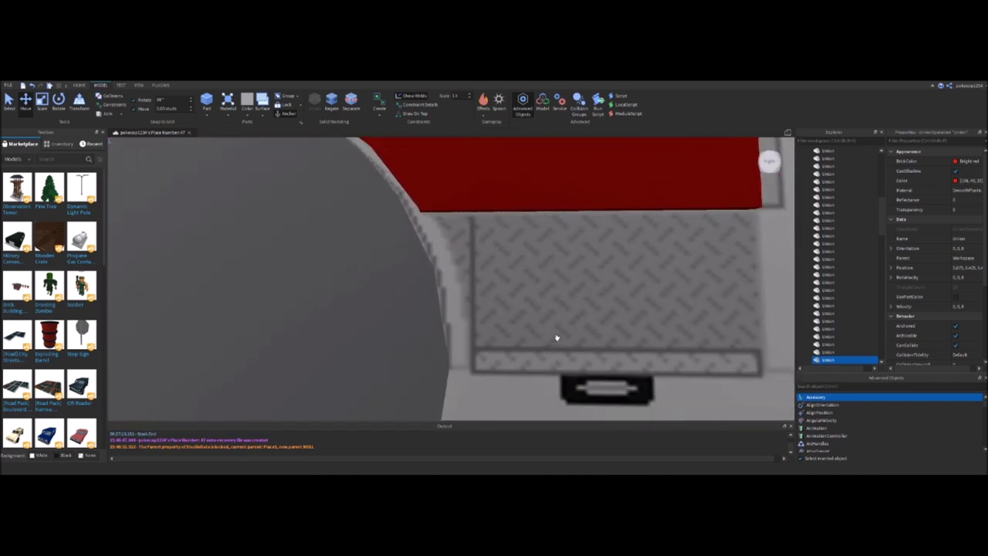
right_drag(557, 337, 549, 342)
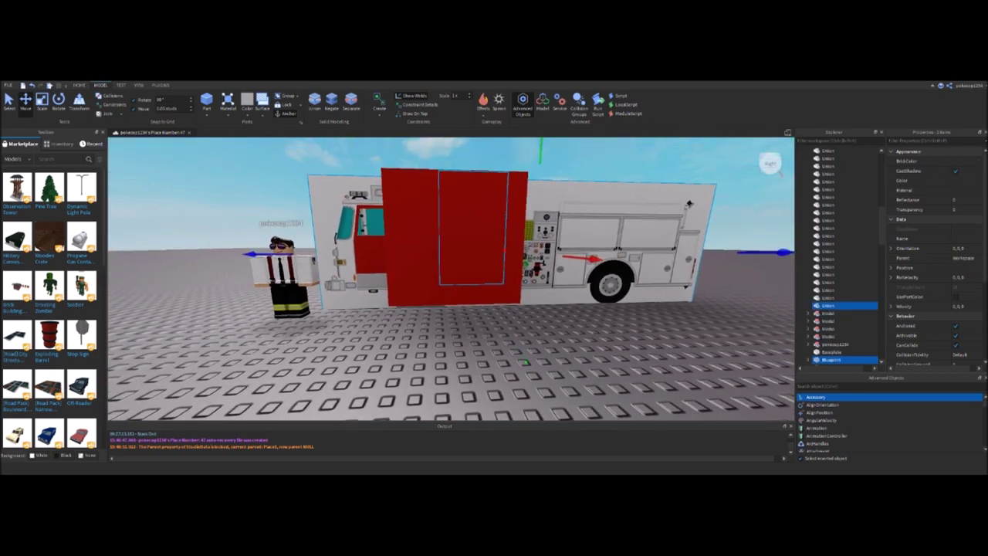
Separate the offset red side panel union back into its component parts
right_drag(353, 331, 339, 320)
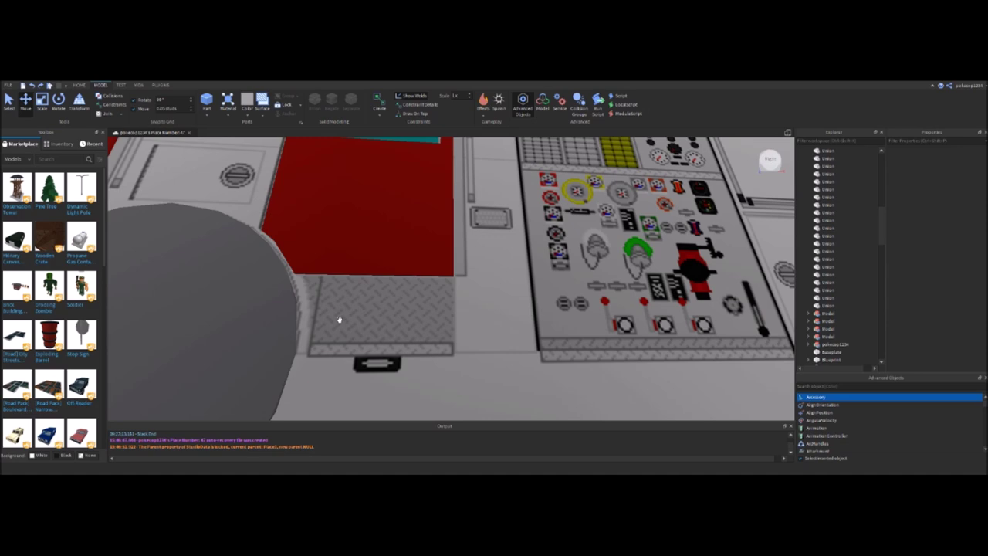
click(376, 267)
right_drag(393, 294, 565, 309)
click(477, 280)
scroll(477, 282, up, 2)
right_drag(477, 281, 495, 296)
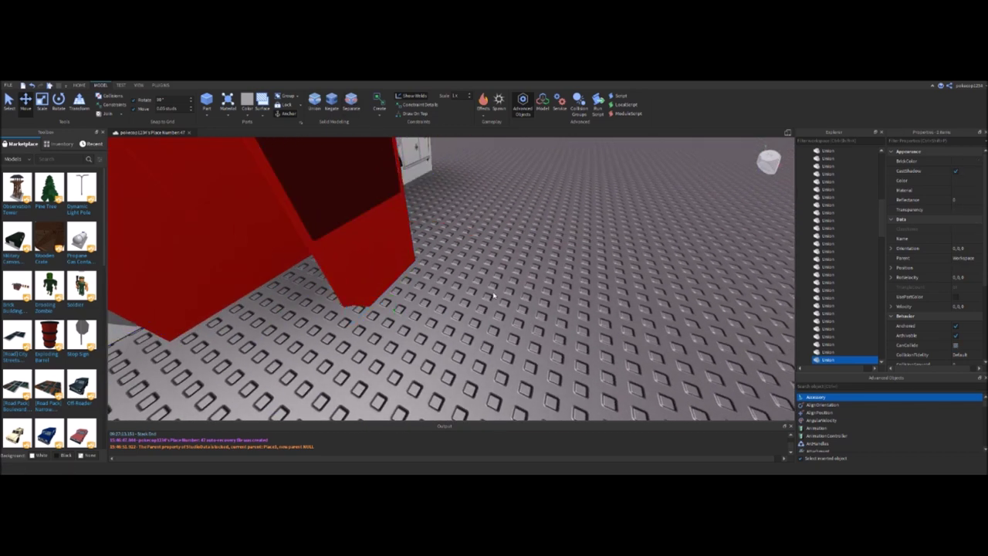
click(352, 102)
right_drag(472, 329, 470, 326)
click(471, 316)
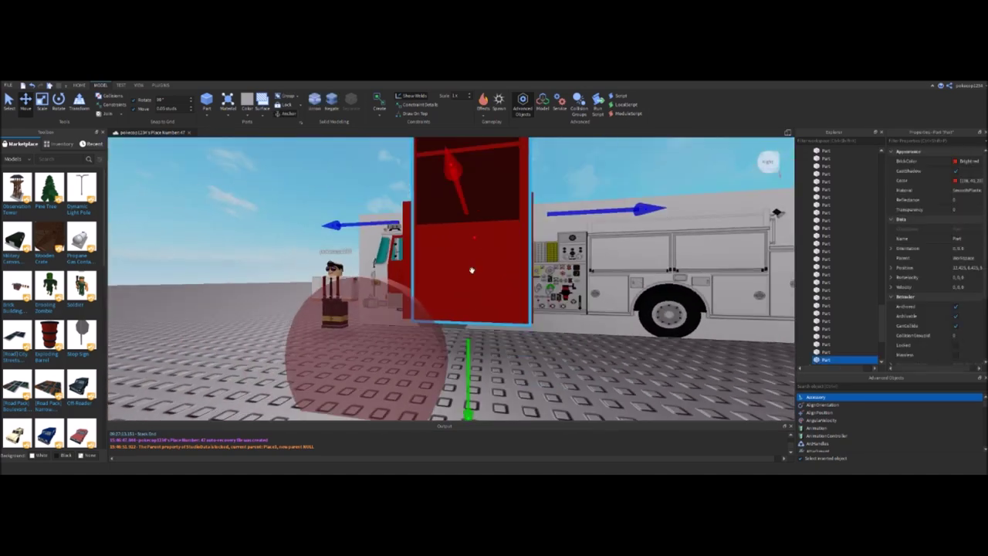
Extend the door cut-out part down to the red panel's lower edge and union it with the wheel-shaped negative part
right_drag(515, 219, 444, 270)
click(376, 317)
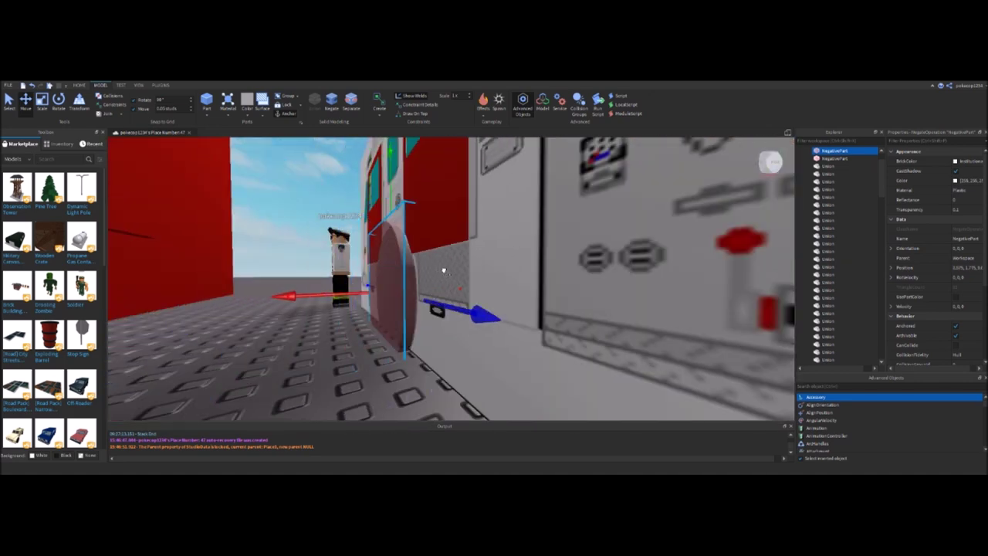
key(w)
key(d)
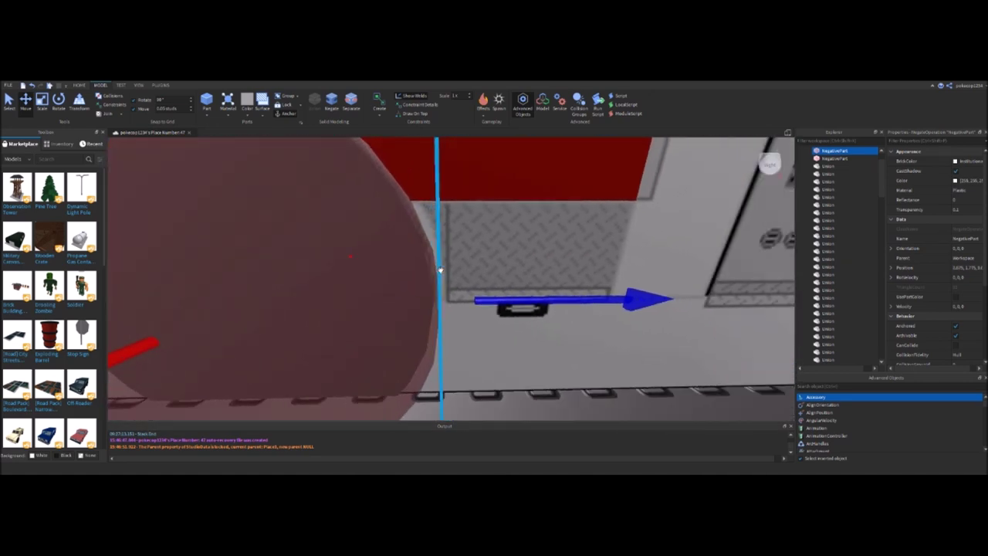
key(a)
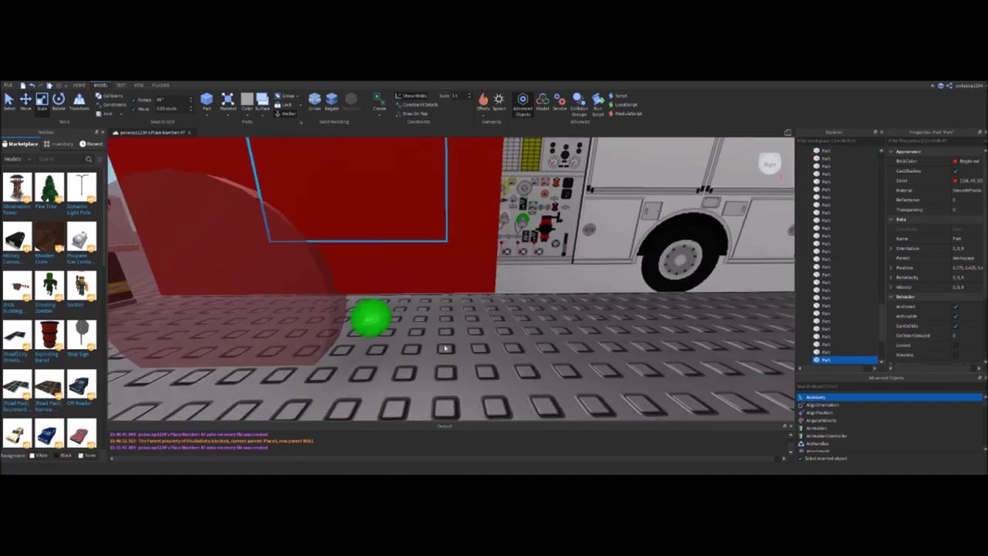
key(w)
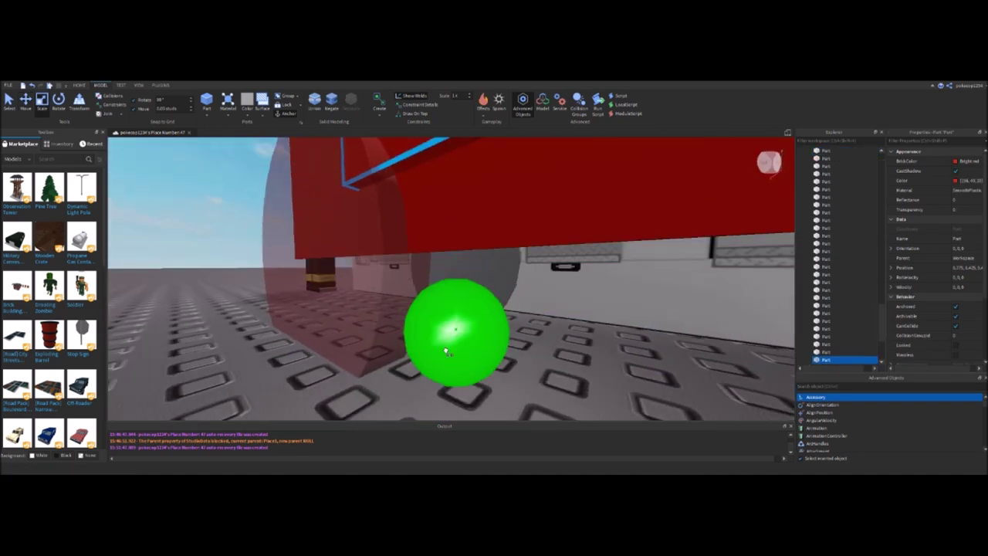
key(s)
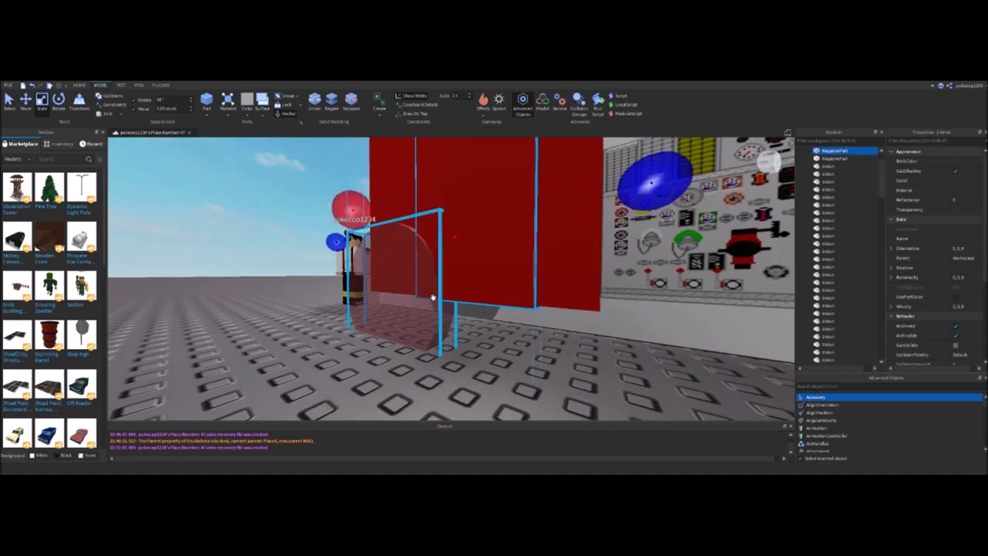
key(ctrl+shift+g)
key(w)
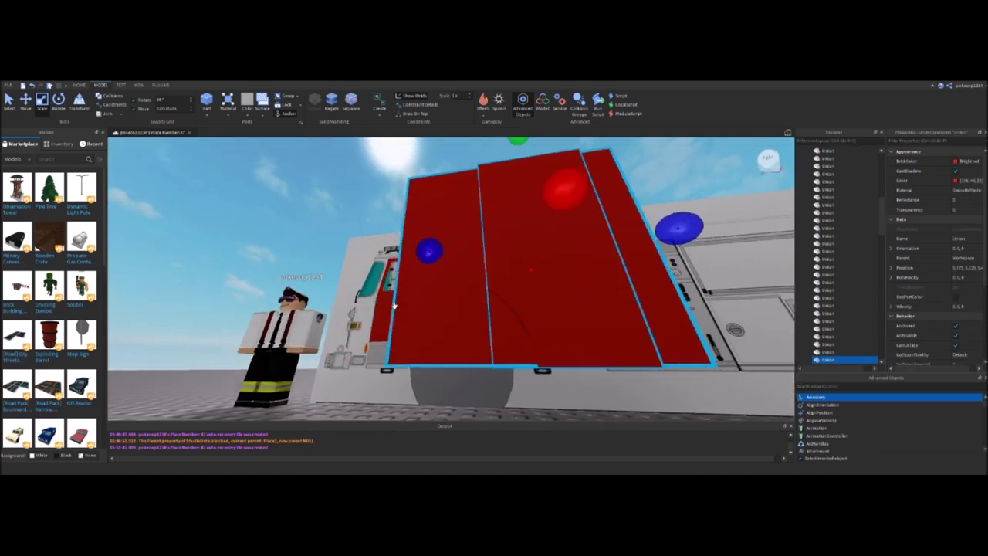
Try to union the arch-cut door part with the offset red panel and undo it
key(ctrl+z)
right_drag(392, 304, 457, 273)
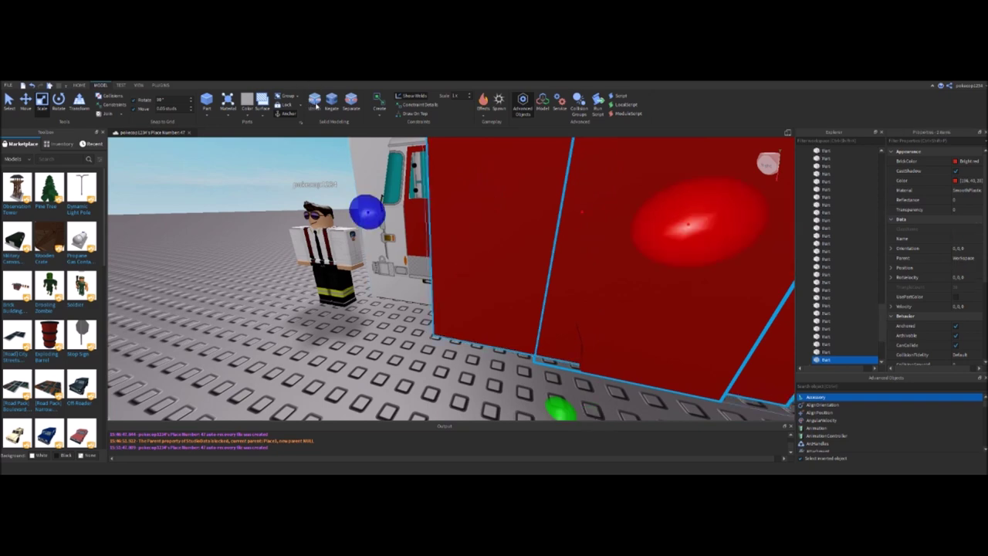
key(f)
key(ctrl+shift+g)
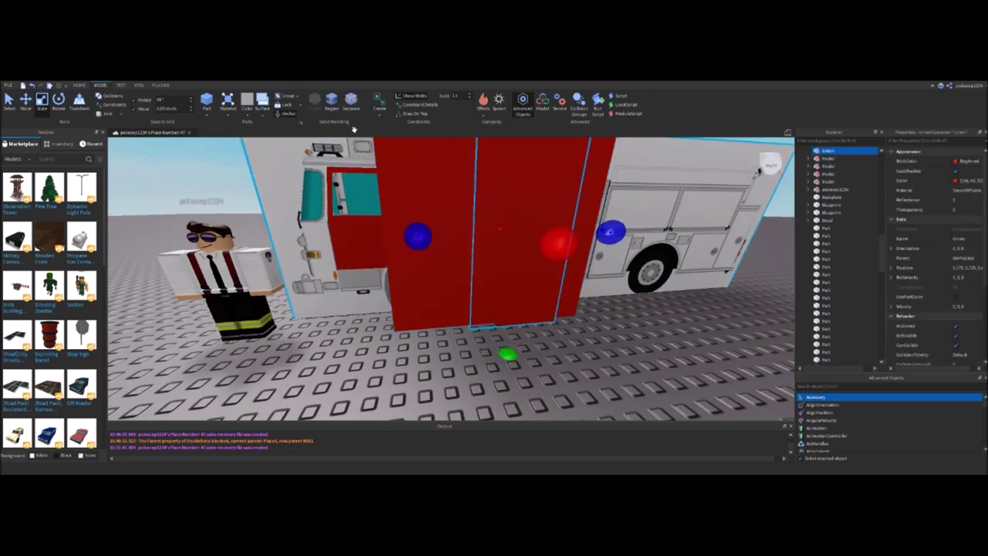
key(ctrl+z)
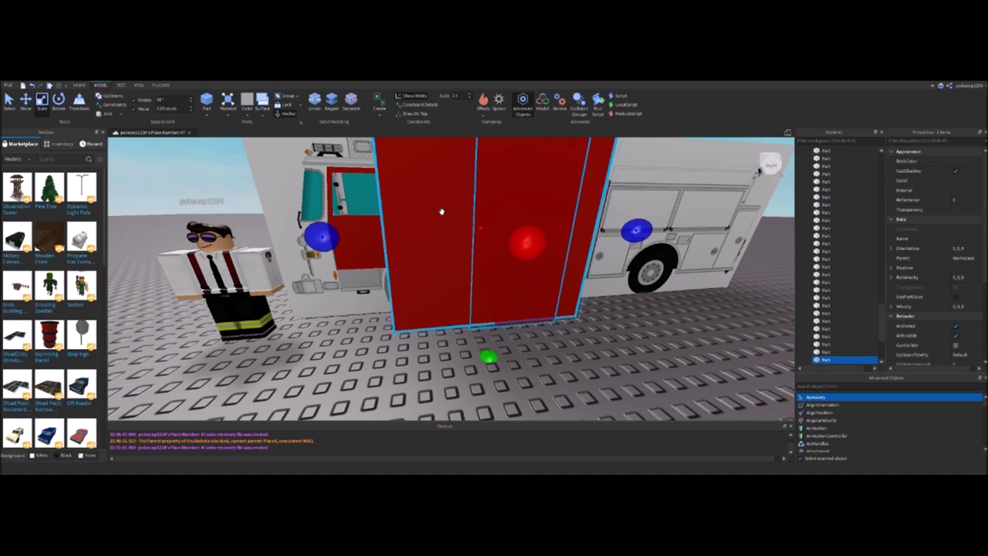
Union the offset red panel with the negated arch-cut door part to cut the rear door opening
click(316, 99)
click(552, 398)
scroll(553, 398, down, 5)
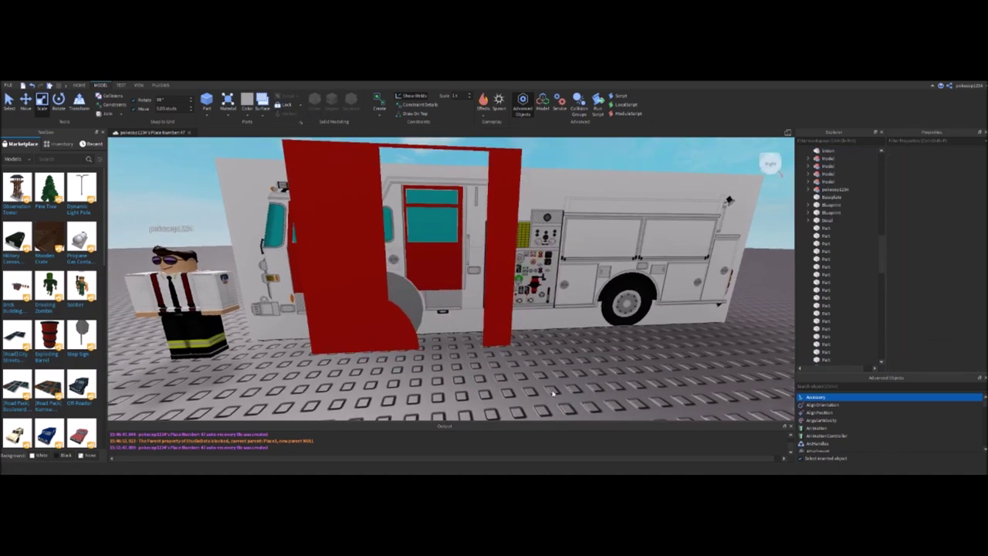
Move the cut red panel back against the truck's side at the rear door
right_drag(553, 394, 498, 340)
click(494, 348)
key(f)
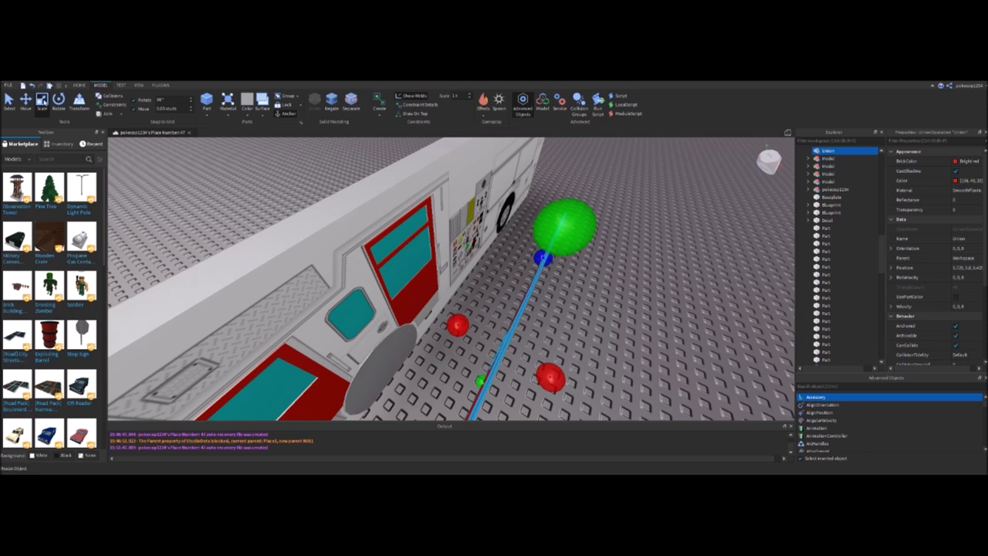
scroll(549, 374, up, 5)
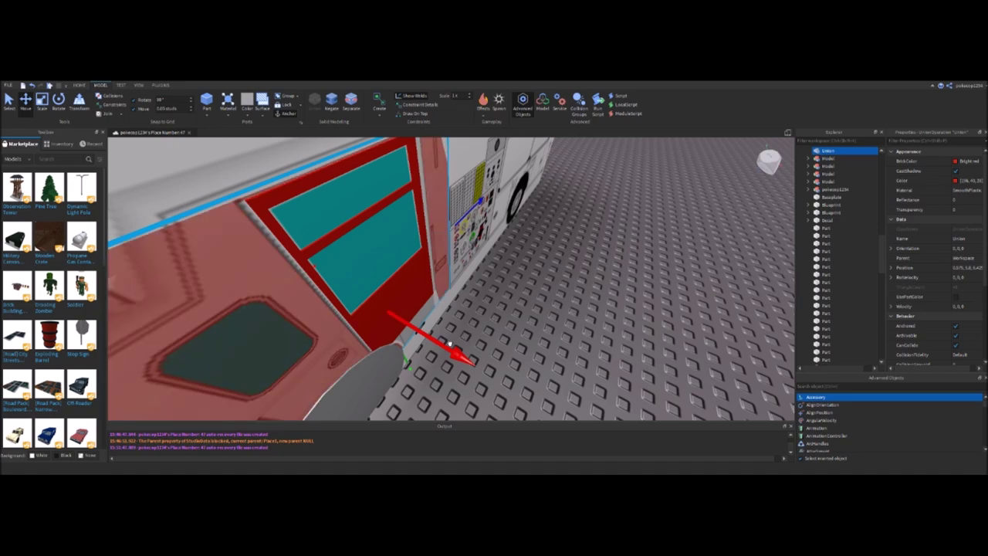
click(546, 364)
Examine how the red panel fits around the rear door, the wheel arch and the diamond-plate step
right_drag(545, 364, 309, 225)
scroll(414, 289, down, 3)
right_drag(458, 346, 481, 388)
scroll(458, 343, up, 8)
scroll(461, 319, up, 3)
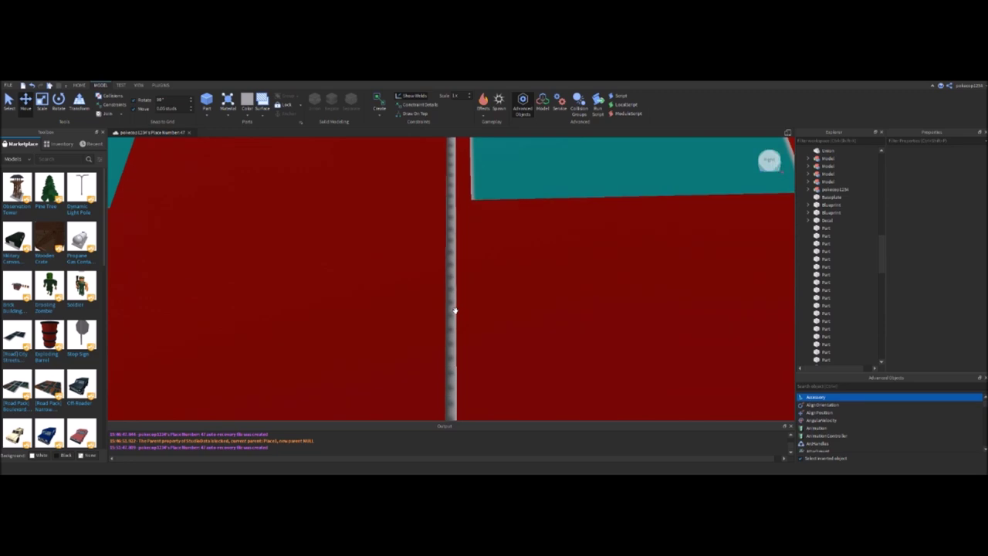
scroll(455, 312, down, 3)
scroll(453, 312, up, 4)
scroll(453, 312, down, 4)
scroll(452, 313, up, 5)
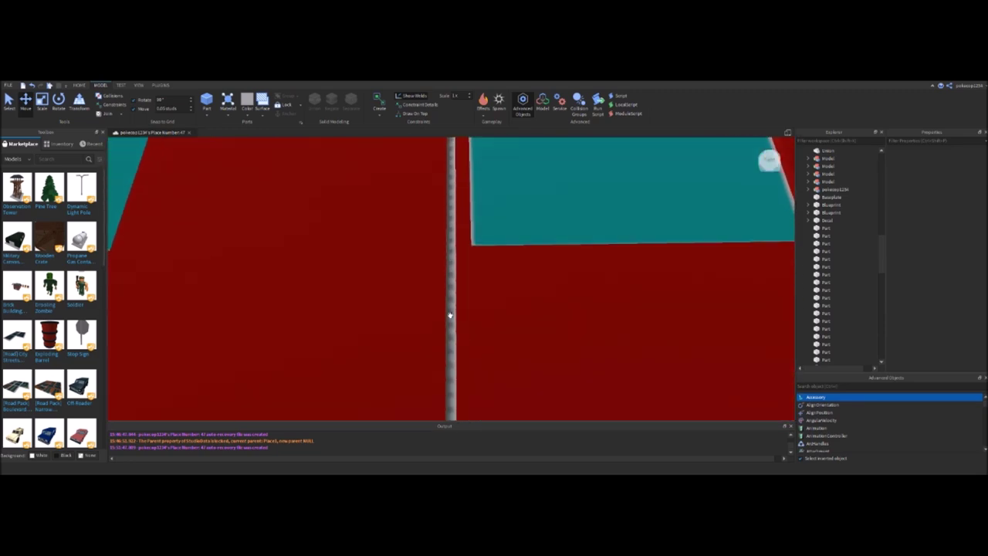
scroll(450, 315, down, 4)
right_drag(450, 316, 420, 304)
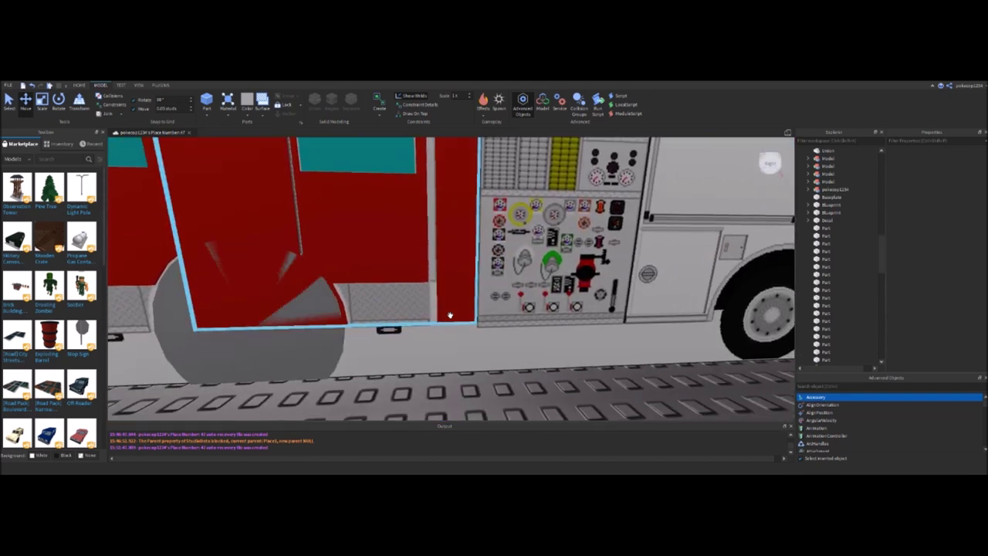
scroll(450, 316, up, 3)
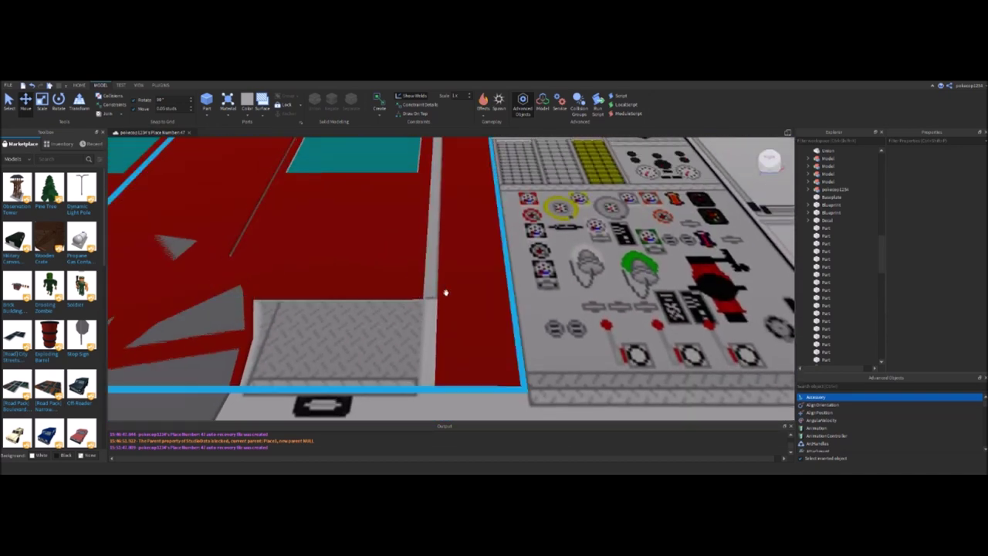
right_drag(429, 335, 428, 335)
scroll(429, 335, down, 5)
scroll(429, 335, up, 5)
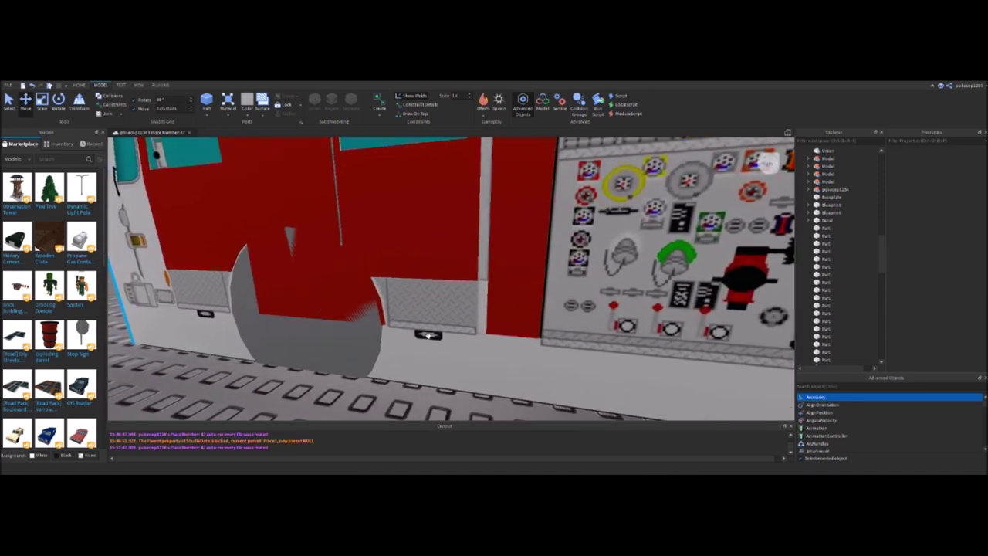
scroll(428, 335, down, 3)
Undo the red panel's move against the truck's side
click(37, 86)
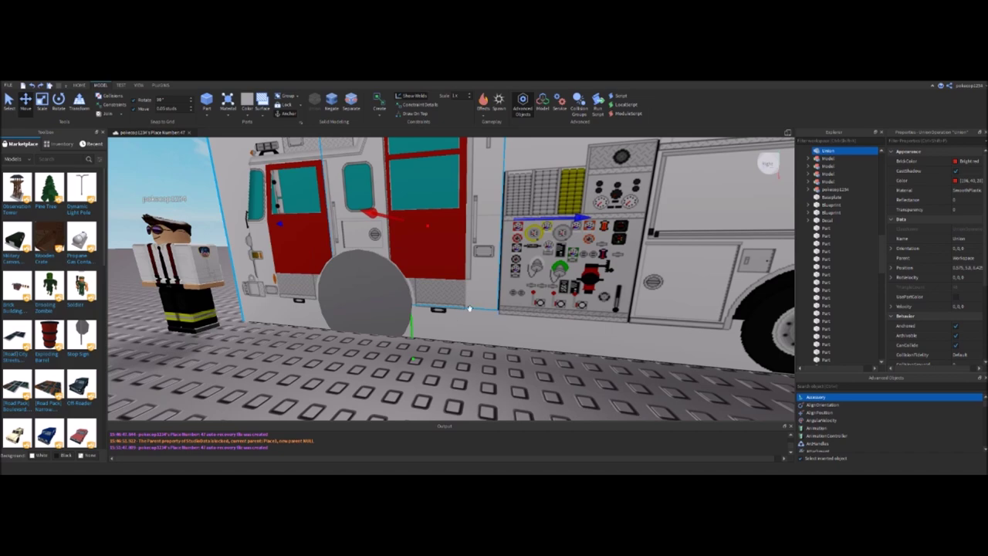
scroll(407, 332, down, 3)
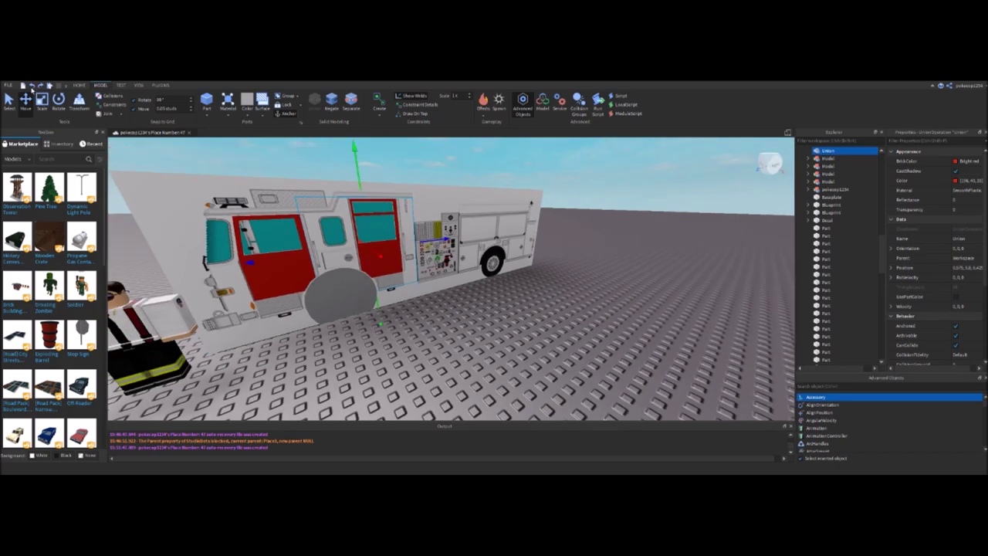
click(580, 368)
scroll(580, 368, up, 10)
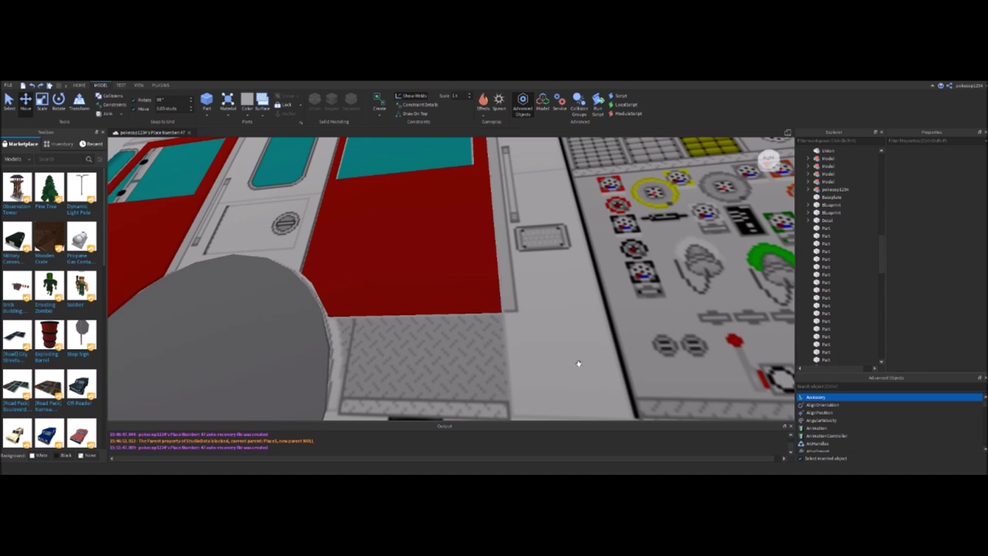
scroll(578, 362, down, 10)
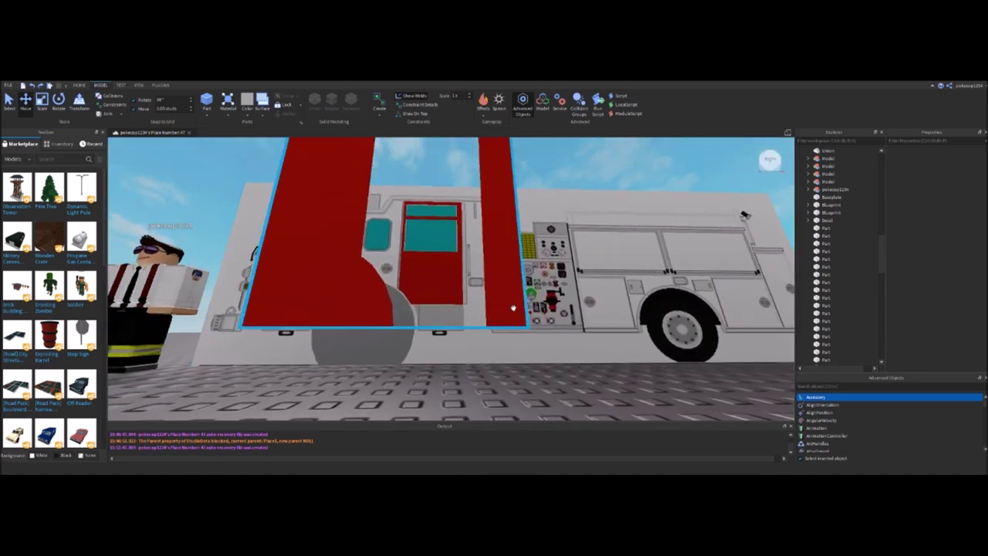
Separate the offset red panel union again to get the door cut-out part back
click(428, 219)
click(574, 389)
right_drag(573, 388, 516, 296)
click(489, 278)
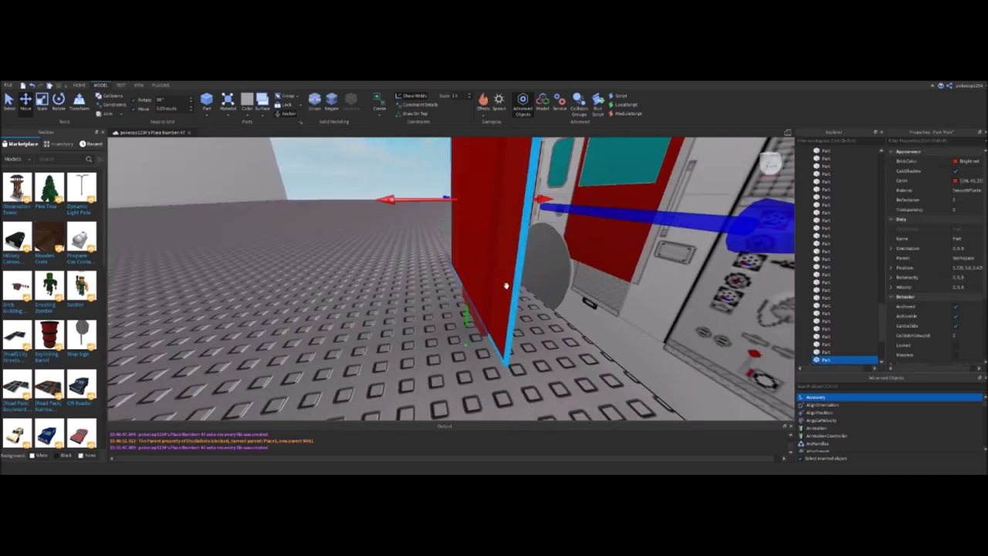
Fit a narrow red strip along the rear edge of the diamond-plate step below the rear door
key(f)
right_drag(591, 297, 567, 313)
right_drag(520, 278, 542, 259)
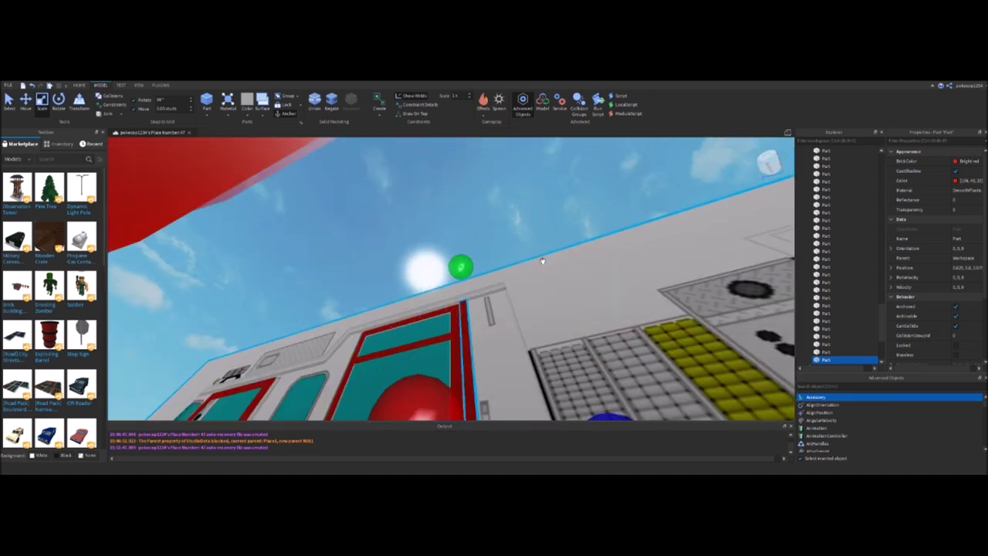
right_drag(479, 274, 454, 328)
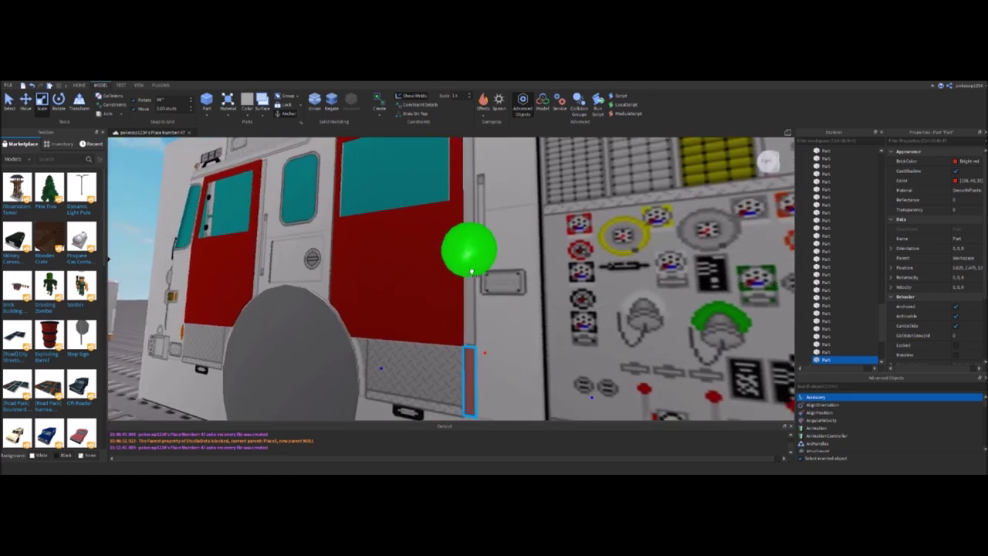
scroll(472, 272, down, 2)
Move the narrow strip outward from the truck to the offset red panel and thicken it
right_drag(471, 272, 324, 173)
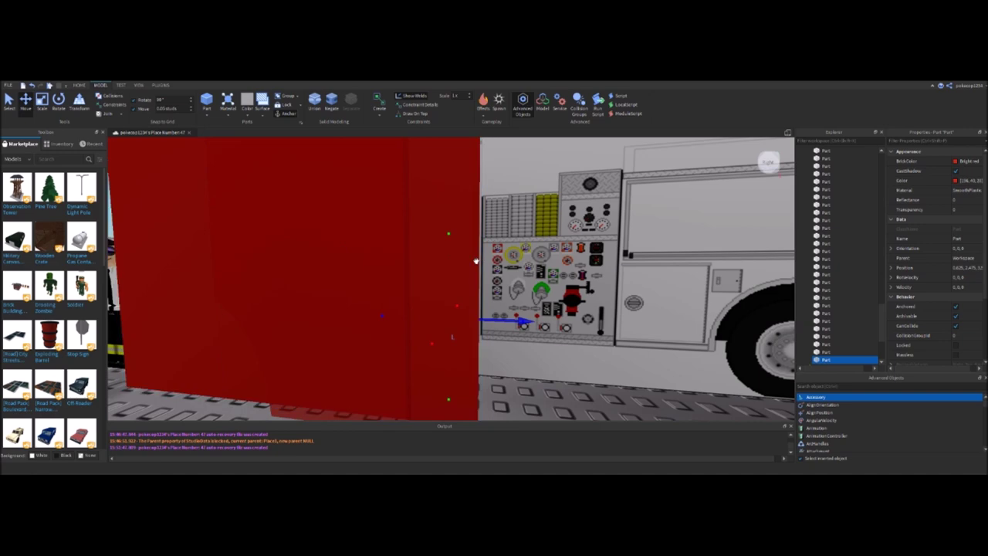
key(f)
scroll(476, 268, up, 2)
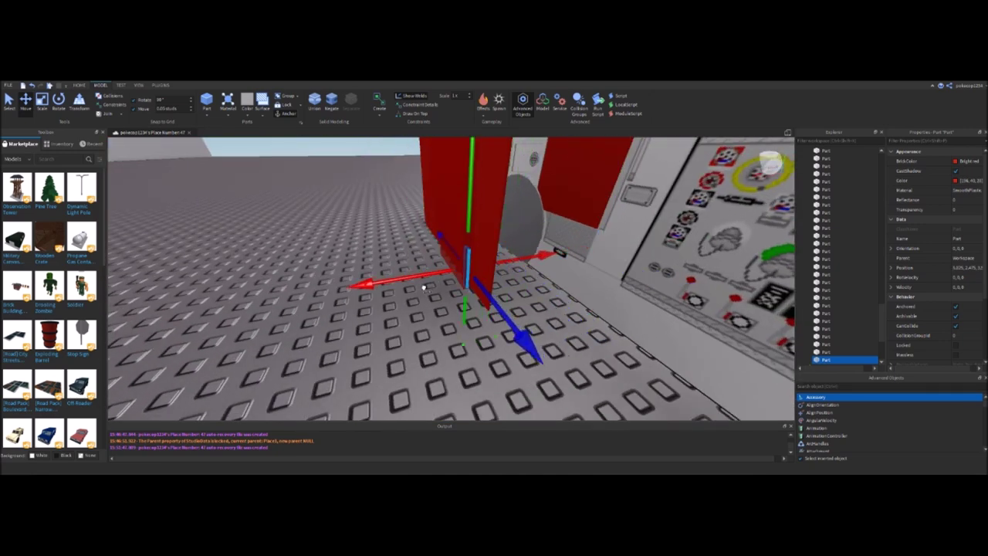
right_drag(420, 289, 427, 278)
click(49, 110)
mouse_move(489, 347)
right_down()
mouse_move(462, 346)
mouse_move(477, 355)
right_up()
right_drag(499, 305, 387, 282)
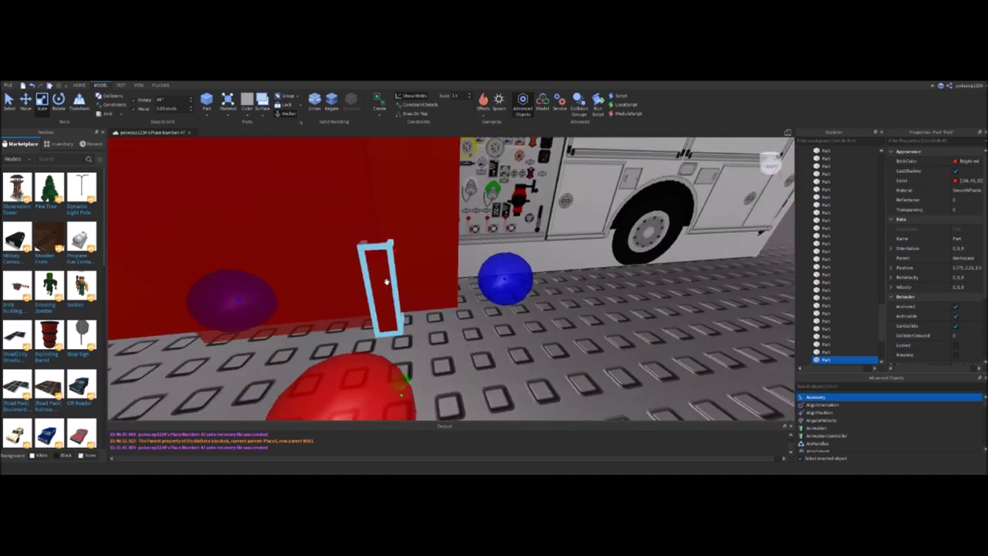
Thicken the strip further, negate it and union it with the door cut-out part to notch that part's lower rear corner
click(333, 101)
mouse_move(458, 341)
right_down()
mouse_move(386, 242)
mouse_move(445, 352)
right_up()
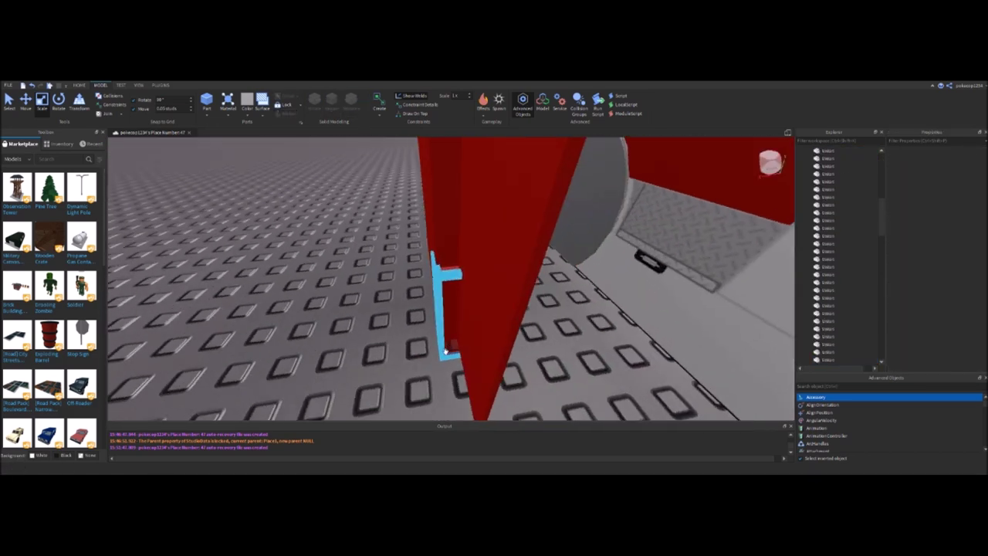
click(446, 294)
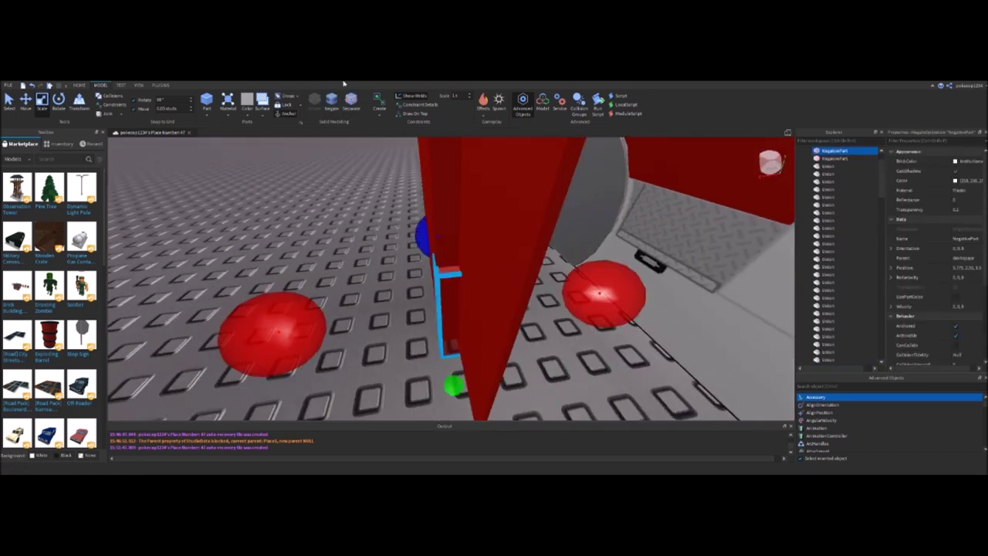
click(451, 304)
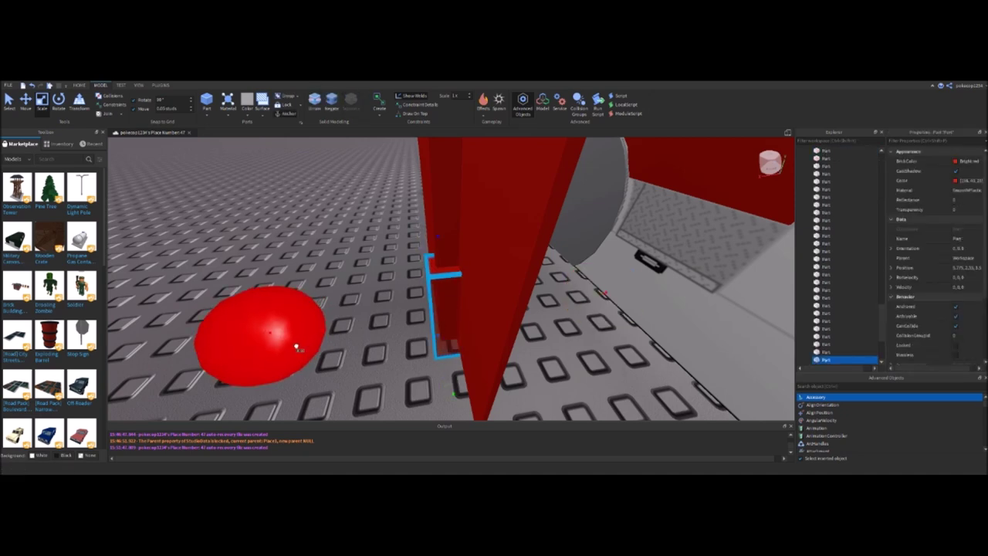
key(f)
ctrl+click(426, 238)
key(ctrl+shift+g)
right_drag(470, 281, 487, 304)
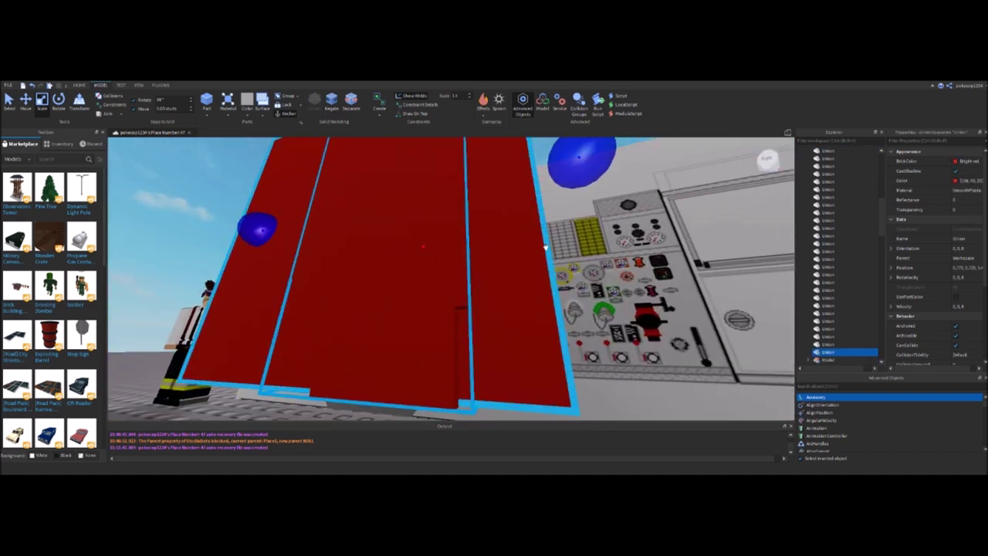
Negate the notched door cut-out part and union it with the offset red panel to cut the stepped door opening
key(ctrl+shift+u)
key(ctrl+shift+g)
right_drag(354, 259, 354, 259)
key(ctrl+shift+u)
click(316, 106)
scroll(542, 383, down, 5)
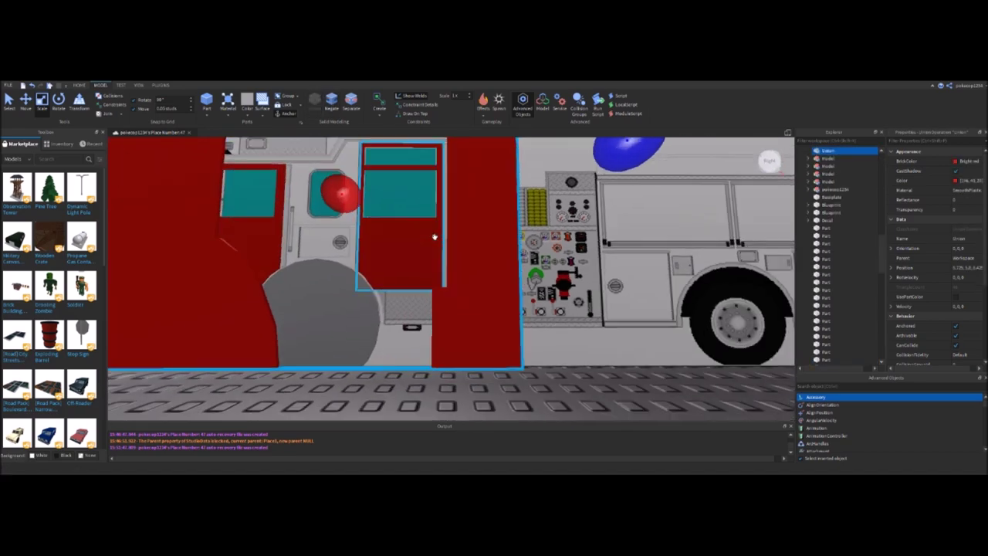
Examine the cut door opening and arch edge of the offset red panel against the truck from several angles
click(462, 303)
right_drag(462, 304, 312, 229)
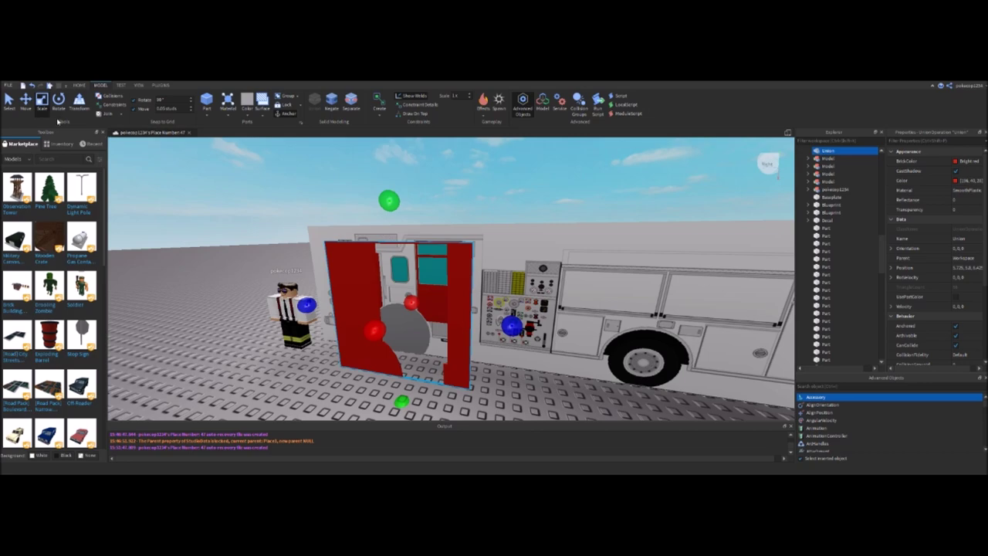
click(199, 380)
scroll(474, 344, up, 5)
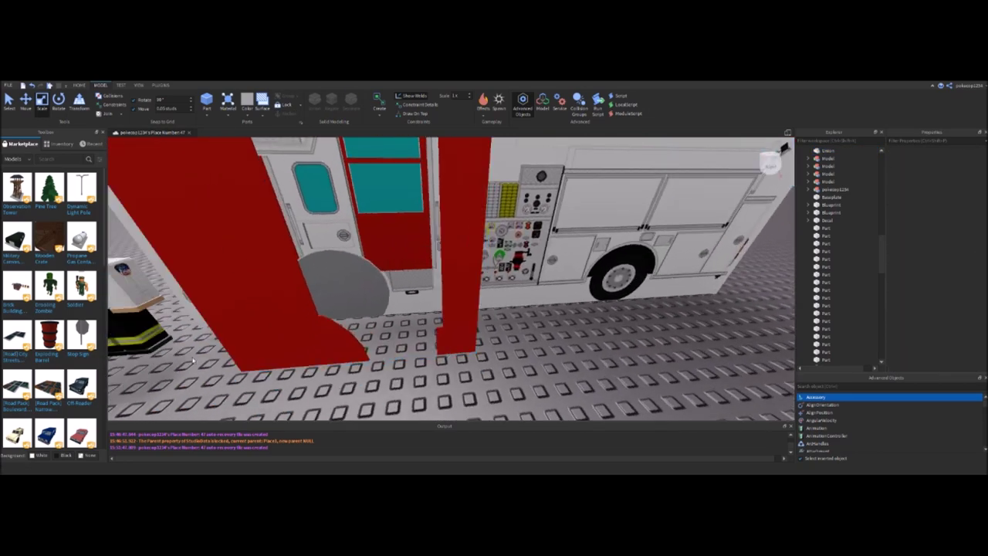
scroll(475, 345, down, 2)
right_drag(475, 344, 455, 278)
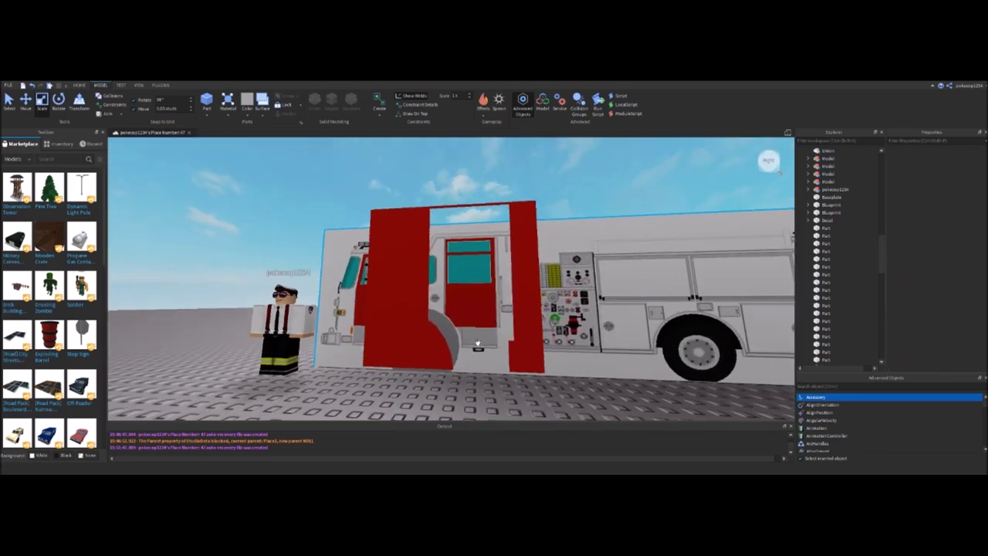
scroll(456, 272, up, 4)
scroll(443, 155, down, 5)
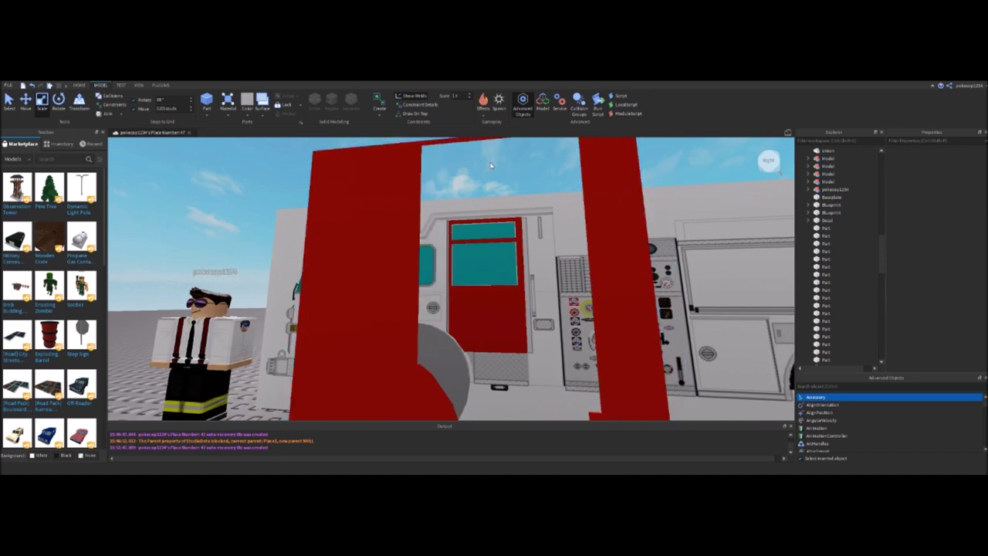
right_drag(448, 201, 463, 284)
scroll(483, 305, up, 3)
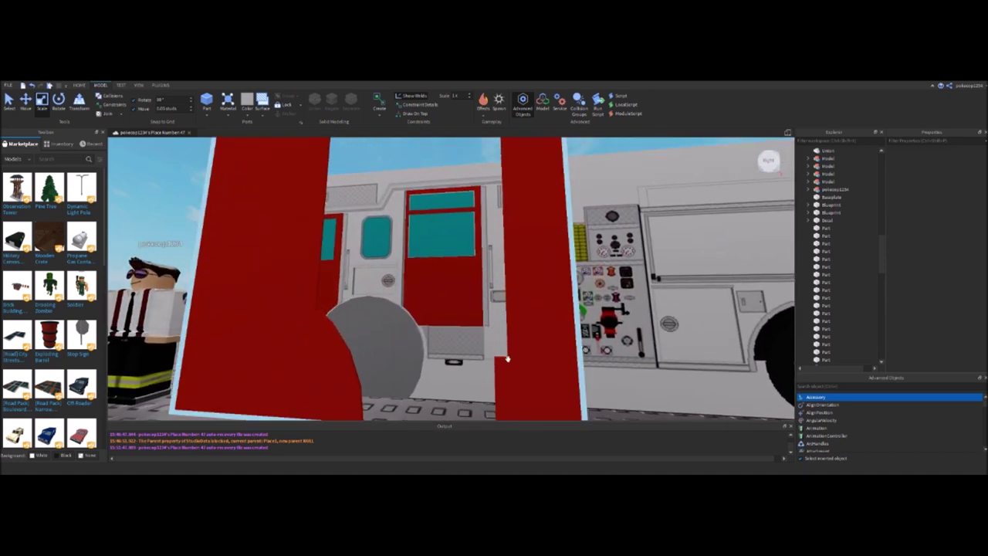
scroll(503, 348, down, 3)
right_drag(503, 348, 503, 322)
scroll(503, 334, up, 3)
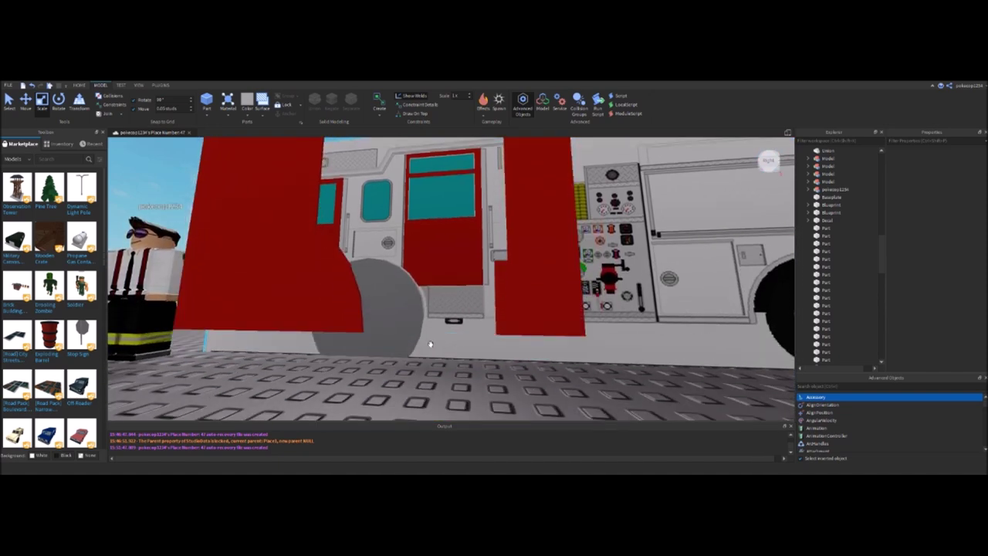
right_drag(430, 344, 431, 348)
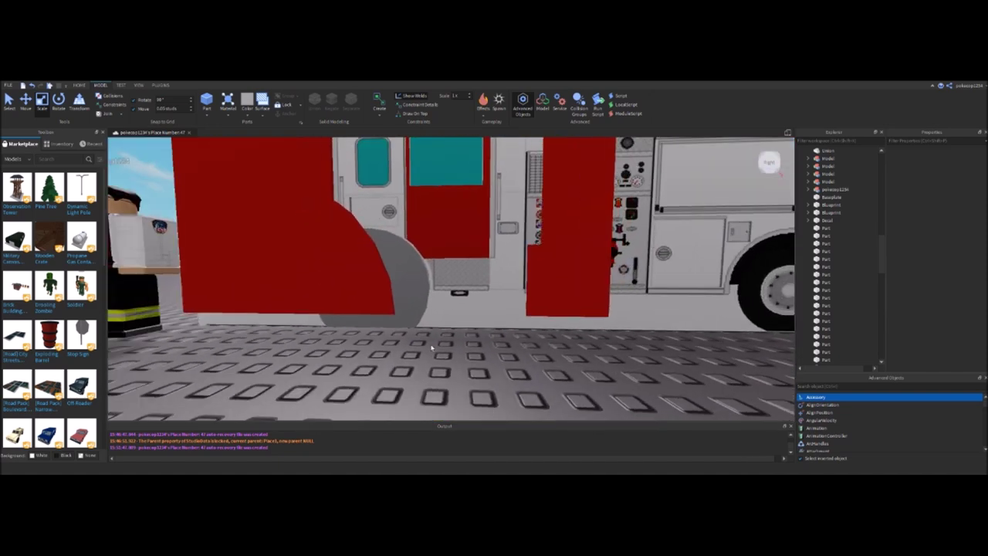
Move the cut red panel inward onto the truck's side
click(597, 285)
right_drag(597, 285, 468, 246)
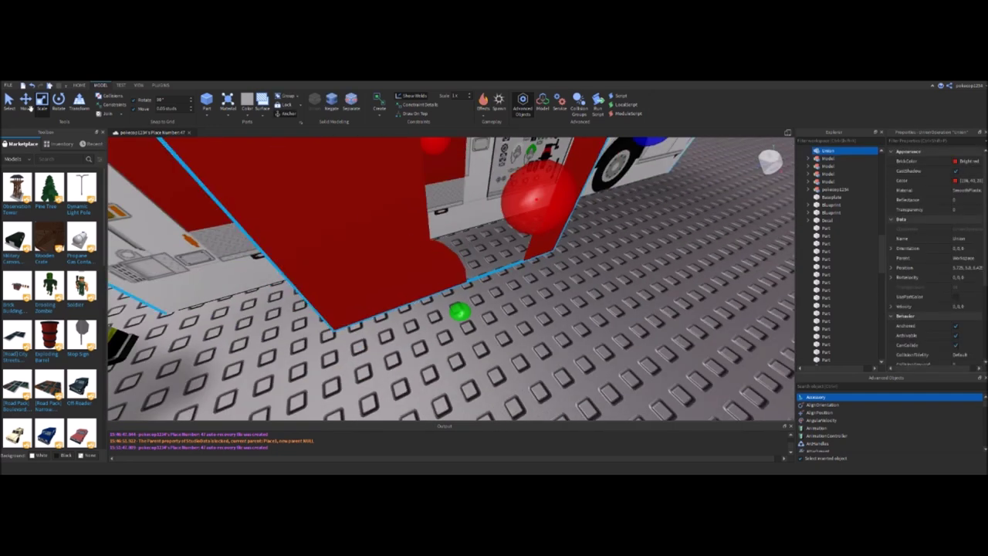
click(30, 109)
scroll(432, 186, up, 5)
right_drag(433, 185, 386, 172)
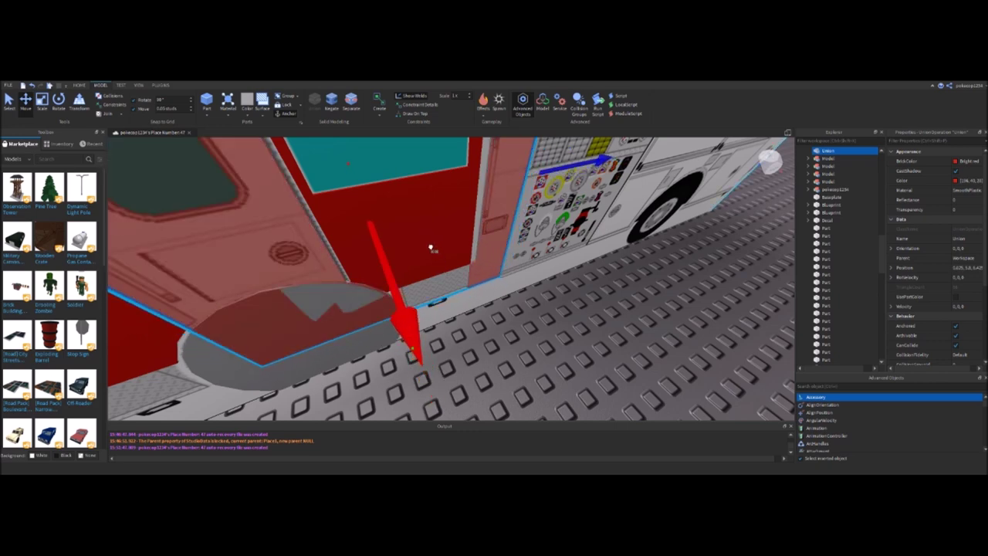
right_drag(428, 246, 397, 247)
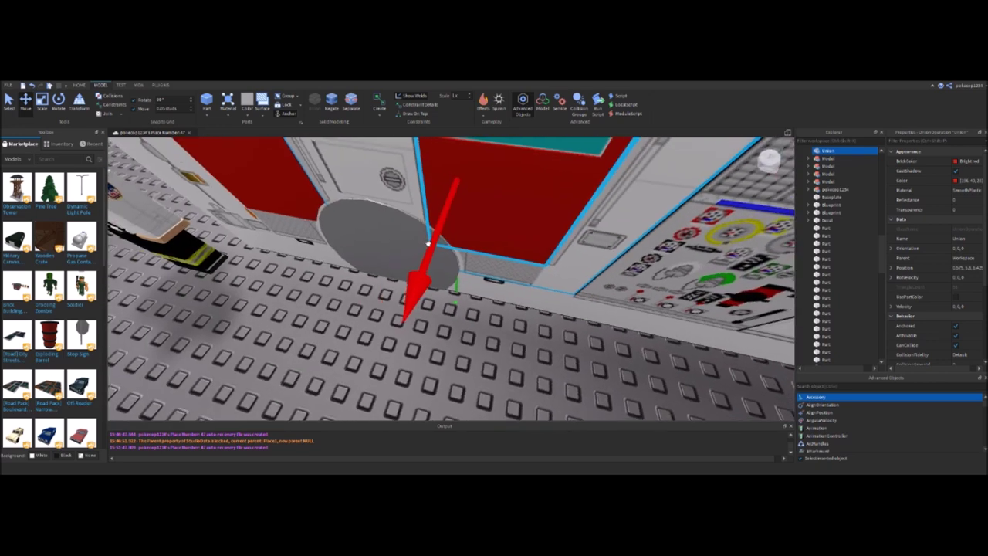
Examine the red panel's fit around the rear door, diamond-plate step and gray wheel-arch cylinder
scroll(367, 249, up, 3)
right_drag(334, 259, 467, 337)
scroll(463, 328, up, 5)
scroll(475, 294, down, 3)
right_drag(486, 221, 481, 233)
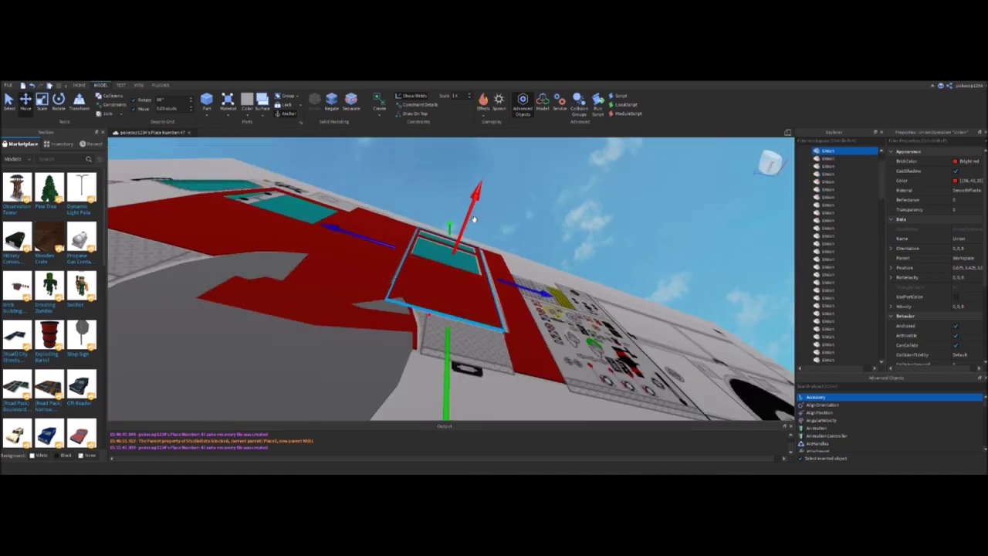
scroll(475, 219, up, 2)
scroll(410, 267, up, 10)
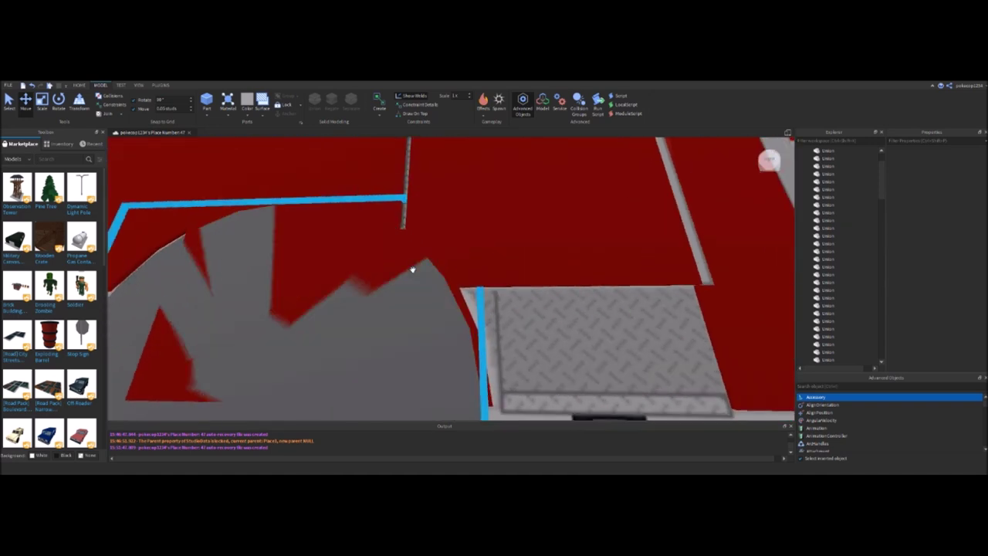
right_drag(412, 269, 412, 270)
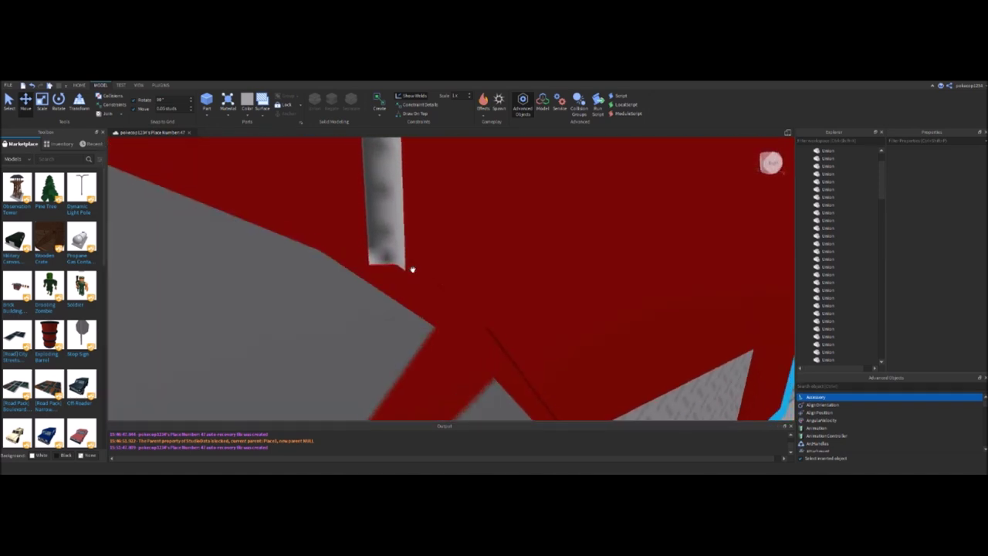
right_drag(342, 267, 314, 274)
right_drag(479, 365, 443, 267)
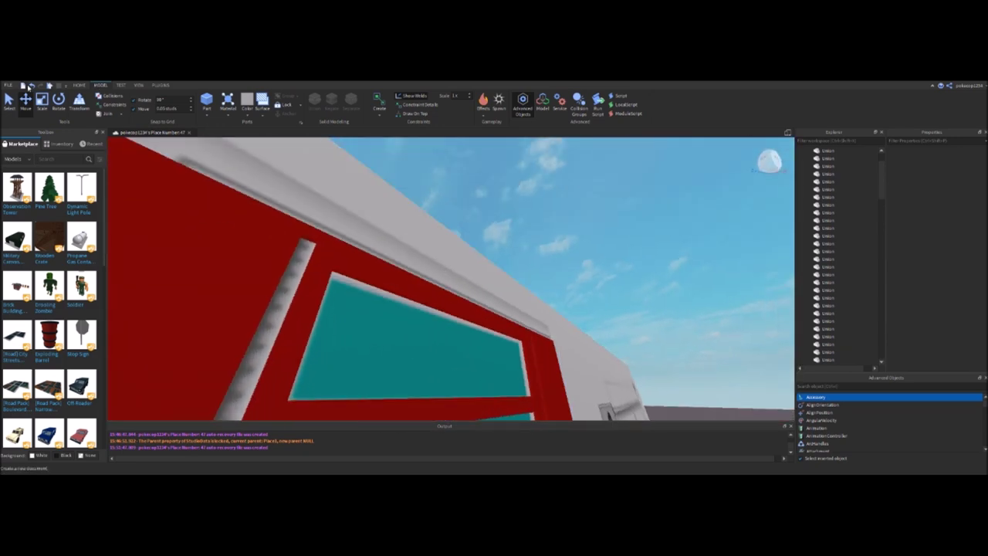
click(296, 156)
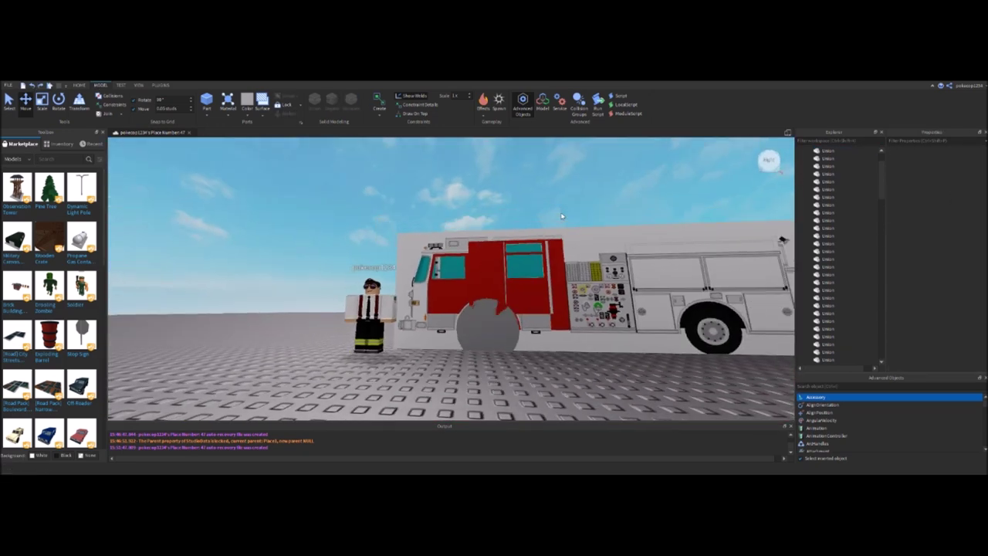
scroll(471, 320, up, 10)
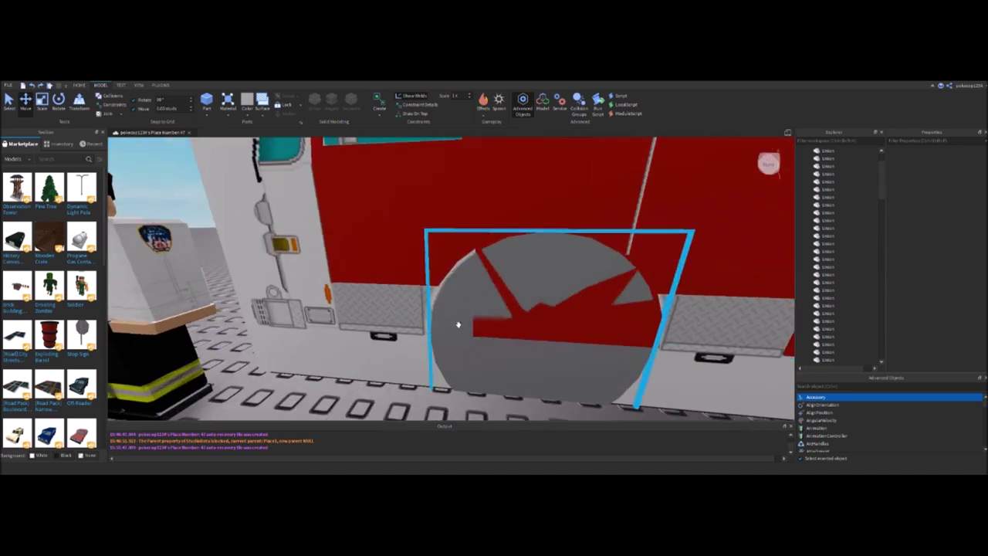
scroll(414, 409, down, 8)
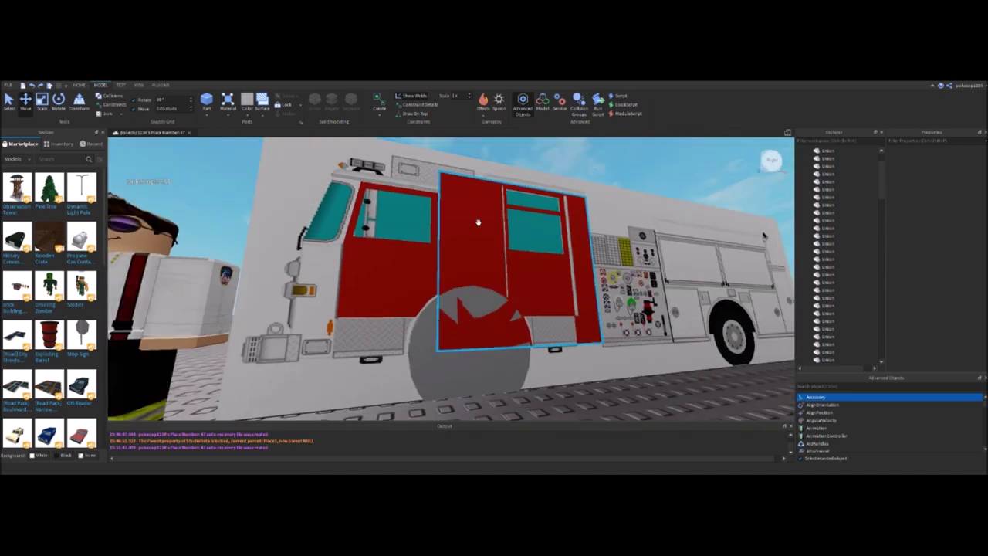
Thicken the gray wheel-arch cylinder so it sticks out through the red side panel and negate it
click(419, 381)
right_drag(419, 381, 276, 283)
right_drag(407, 303, 396, 324)
scroll(397, 324, down, 5)
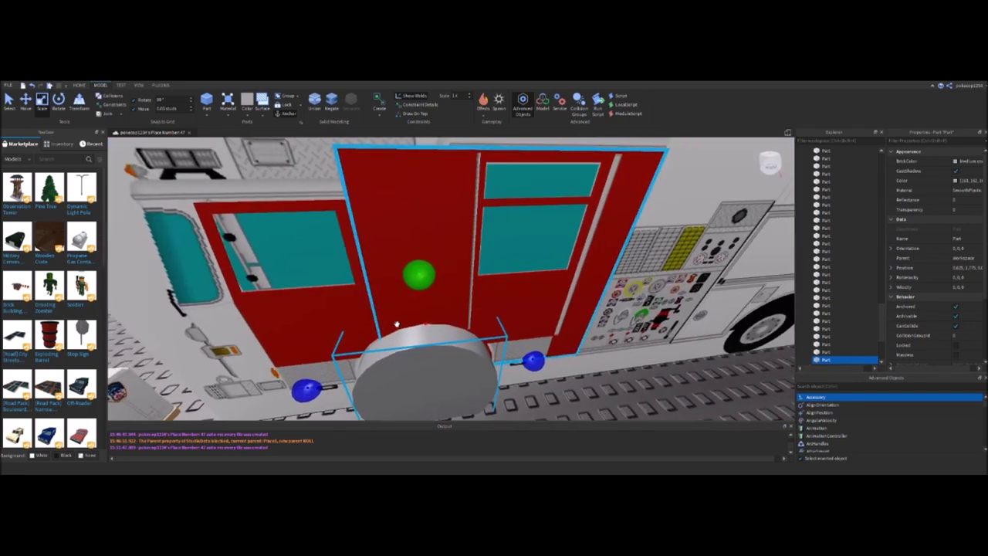
scroll(403, 261, up, 3)
key(a)
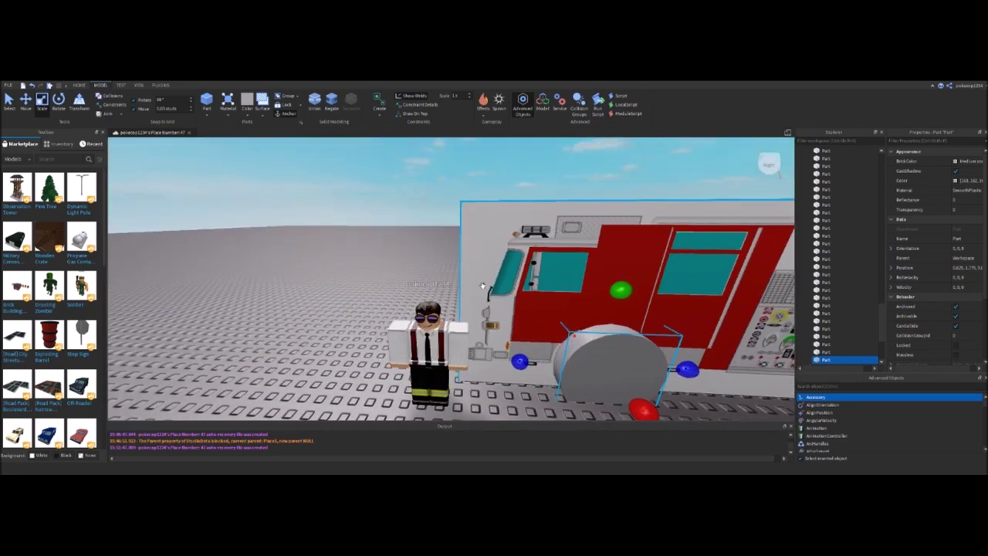
scroll(494, 270, up, 5)
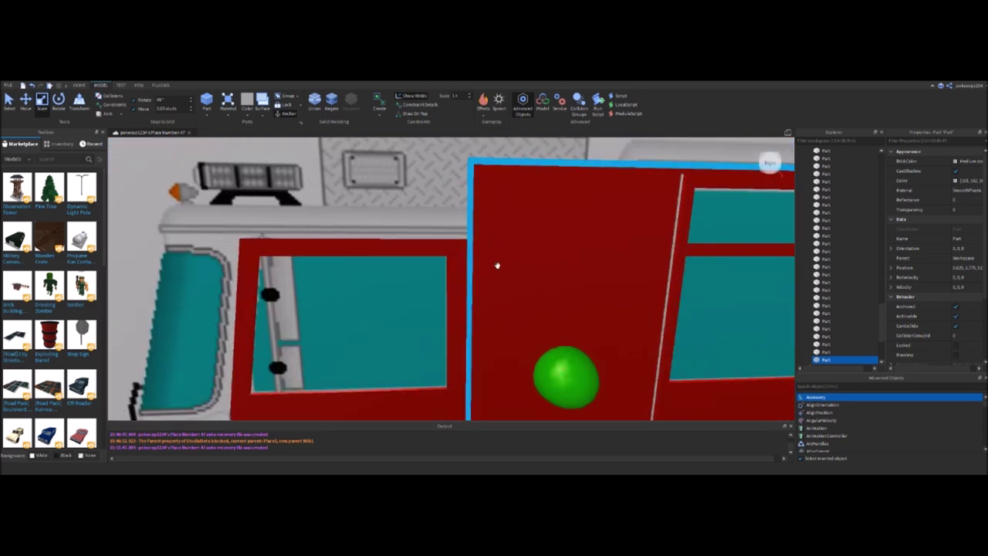
scroll(497, 266, down, 3)
right_drag(478, 238, 439, 286)
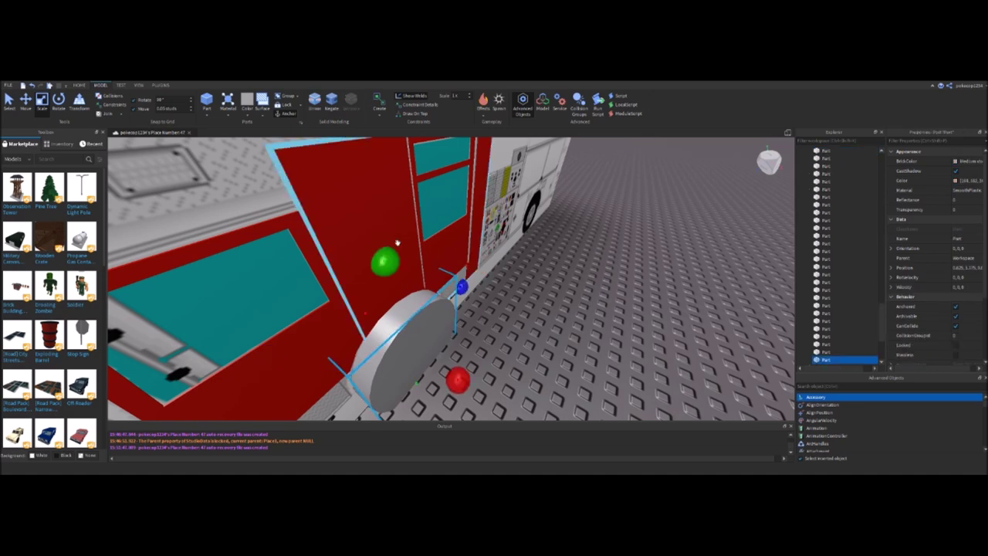
right_drag(463, 294, 529, 316)
scroll(599, 321, down, 5)
scroll(591, 316, up, 10)
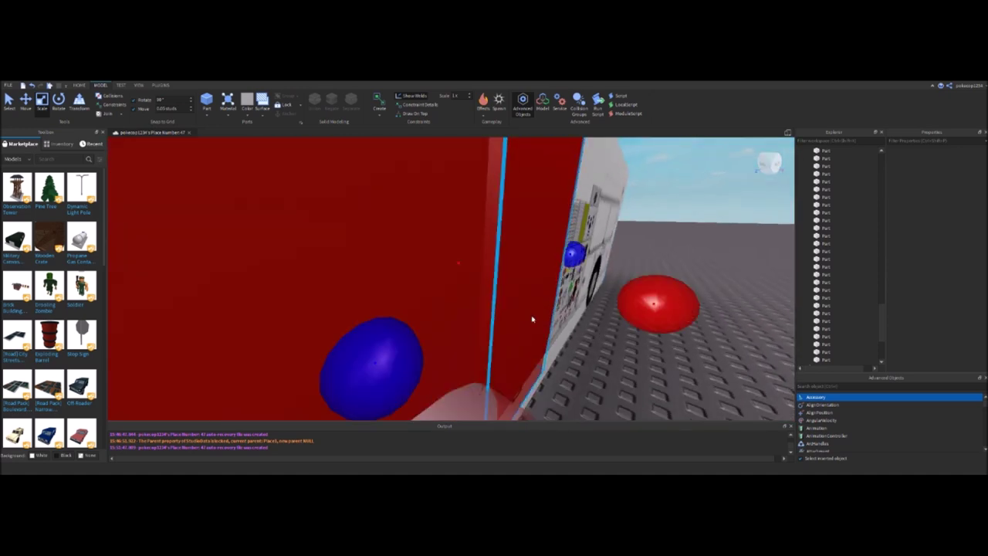
Set the negated door cut-out's BrickColor to Really black
click(530, 316)
scroll(530, 316, down, 2)
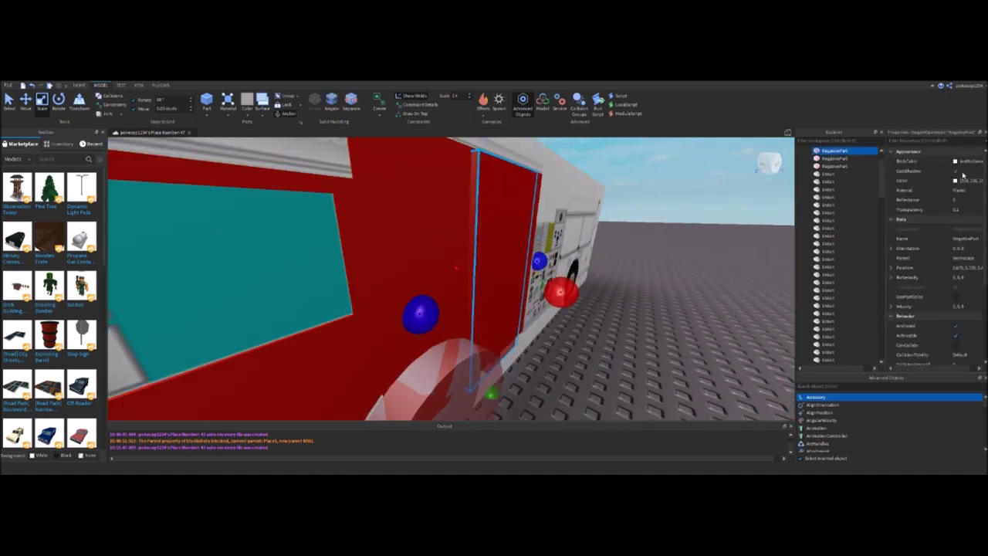
drag(954, 180, 947, 183)
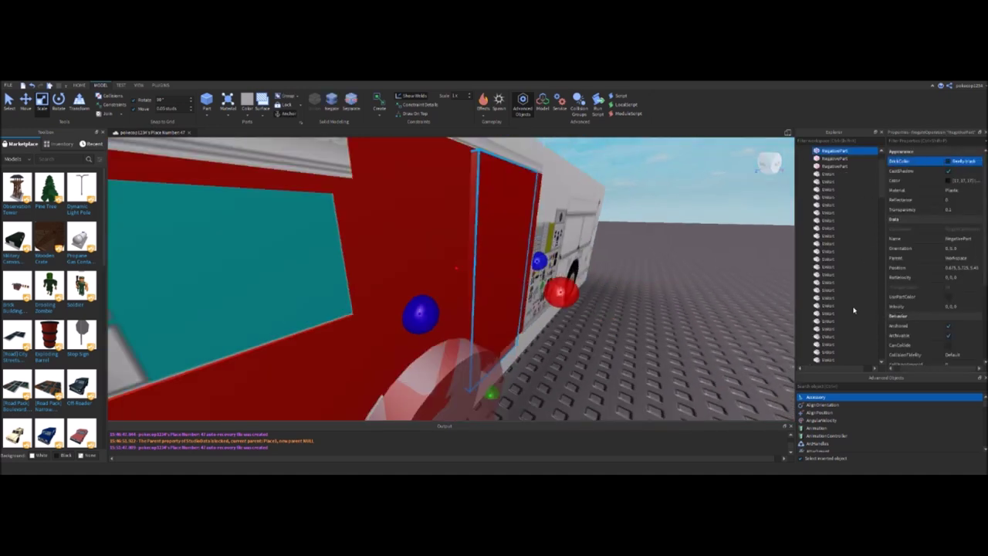
click(656, 363)
Examine how the negated door cut-out and wheel cylinder overlap the red side panel
scroll(656, 363, down, 5)
right_drag(656, 363, 624, 370)
scroll(661, 373, up, 5)
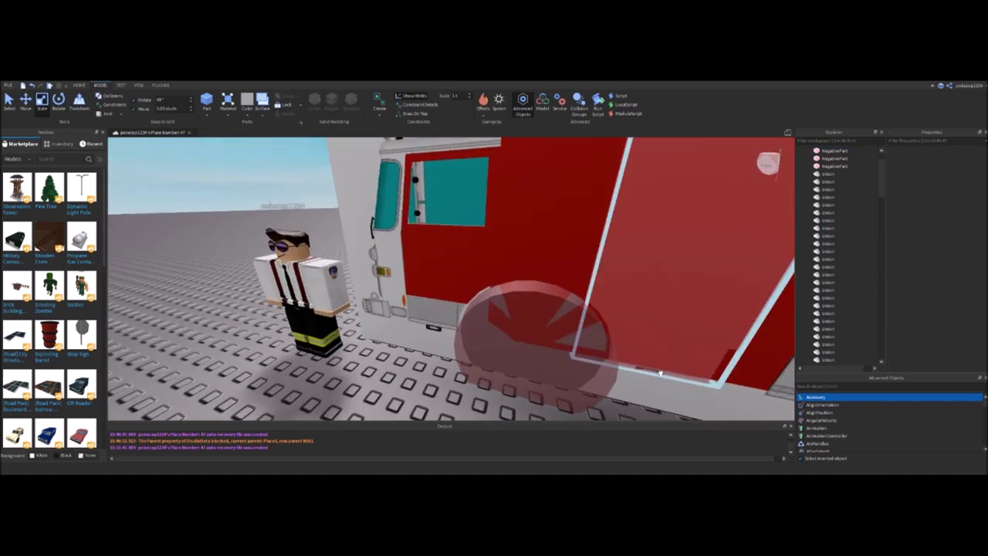
scroll(624, 374, down, 3)
scroll(518, 309, up, 3)
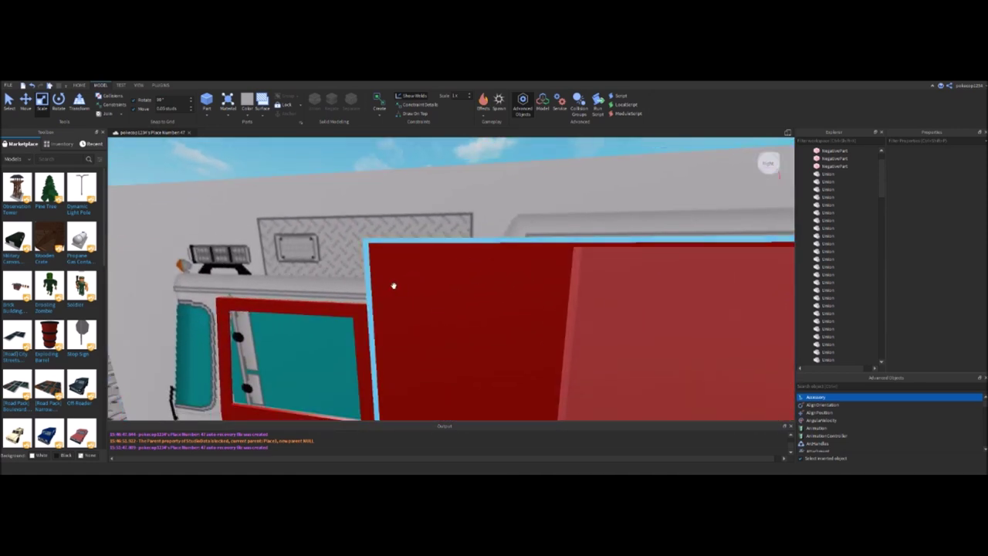
right_drag(351, 289, 349, 397)
right_drag(203, 334, 203, 349)
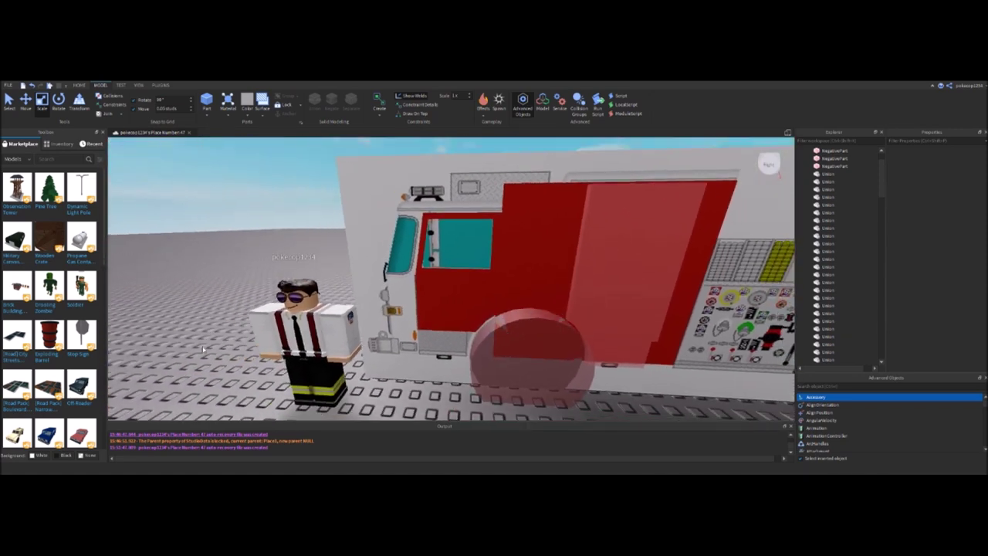
scroll(203, 349, down, 2)
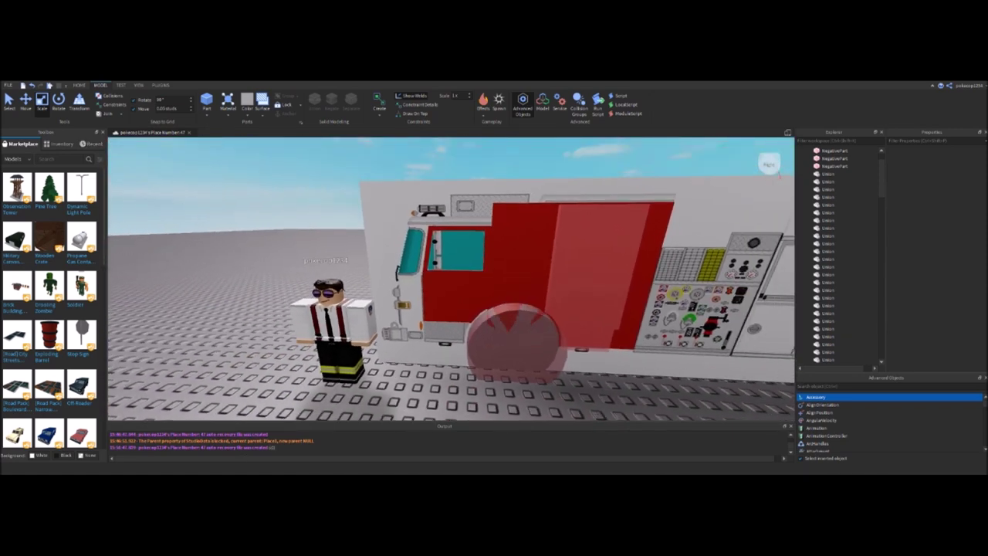
right_drag(503, 242, 487, 292)
Extend a copy of the red side panel upward towards the roof trim above the rear door
click(520, 315)
scroll(537, 287, up, 5)
scroll(536, 287, down, 5)
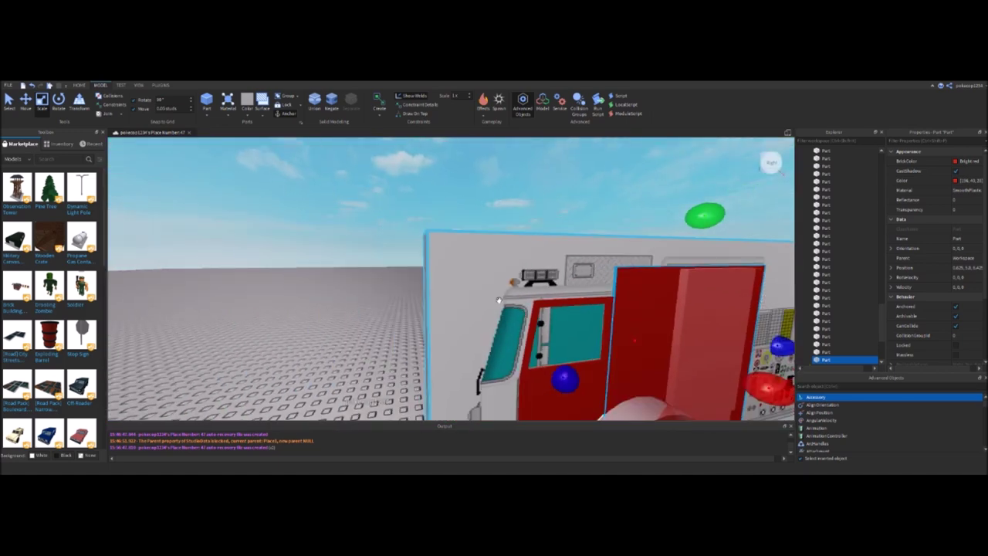
right_drag(308, 313, 308, 313)
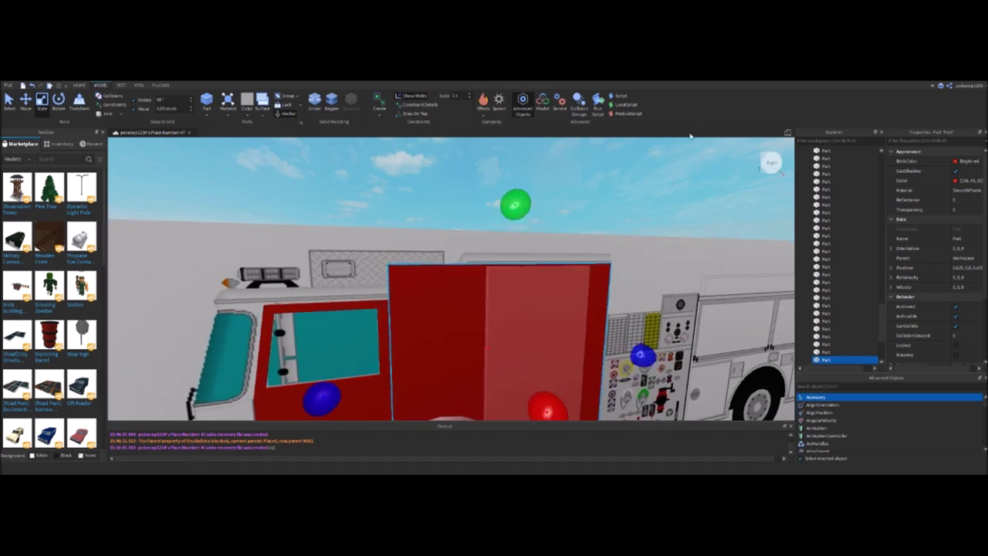
right_drag(556, 357, 516, 320)
scroll(494, 284, down, 5)
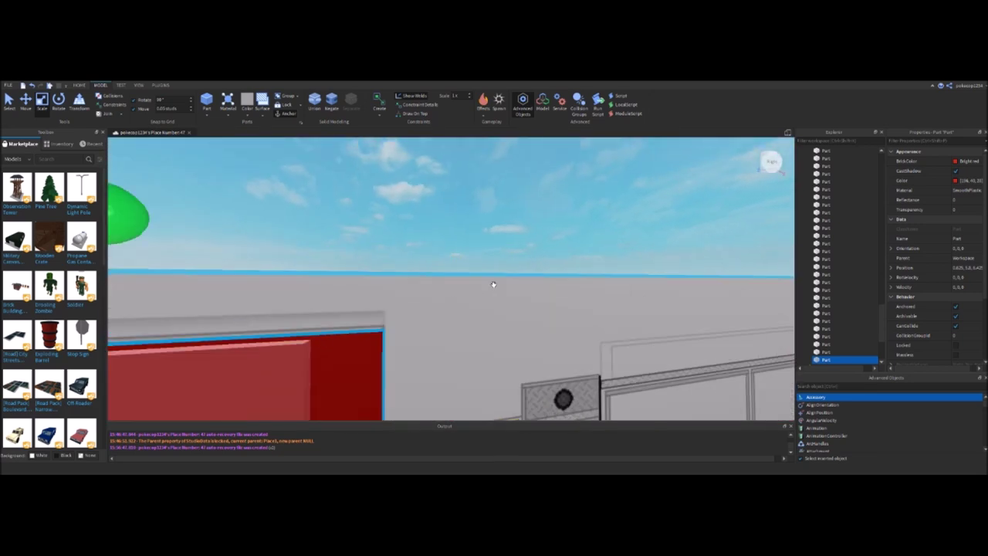
right_drag(492, 282, 282, 247)
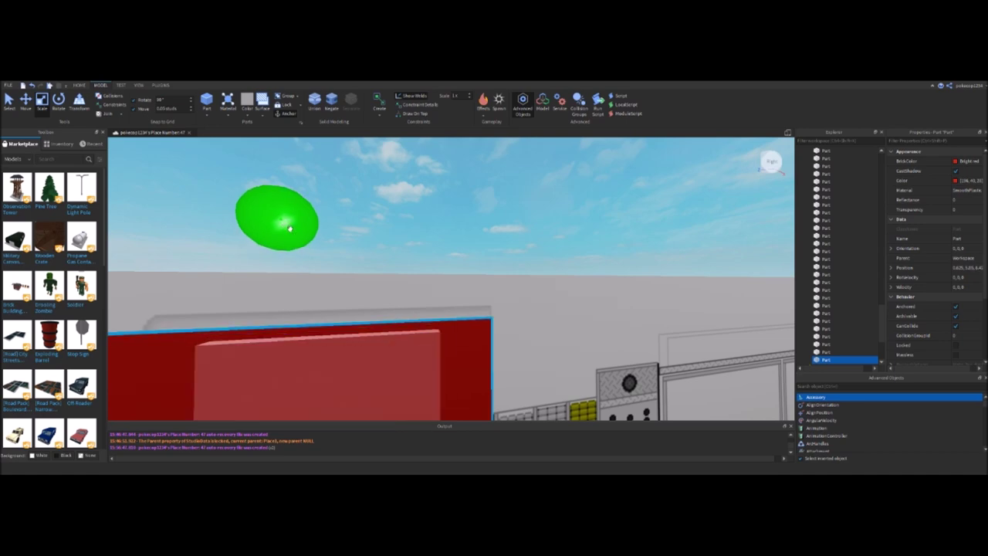
Shrink the panel copy from its lower edge into a thin red strip along the top of the side panel
scroll(289, 229, up, 2)
right_drag(289, 229, 270, 247)
scroll(456, 278, down, 3)
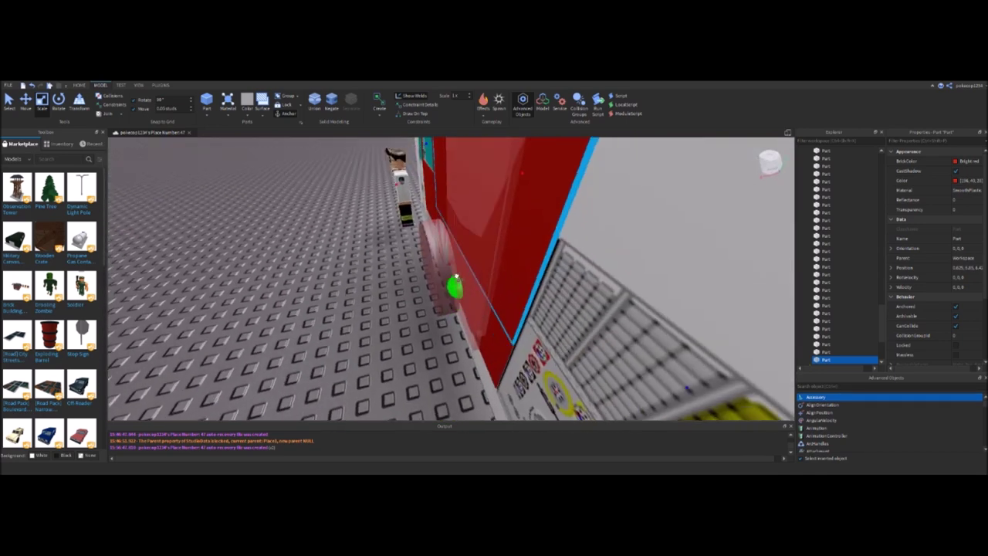
scroll(456, 278, down, 3)
scroll(457, 276, up, 5)
right_drag(456, 277, 500, 272)
click(500, 273)
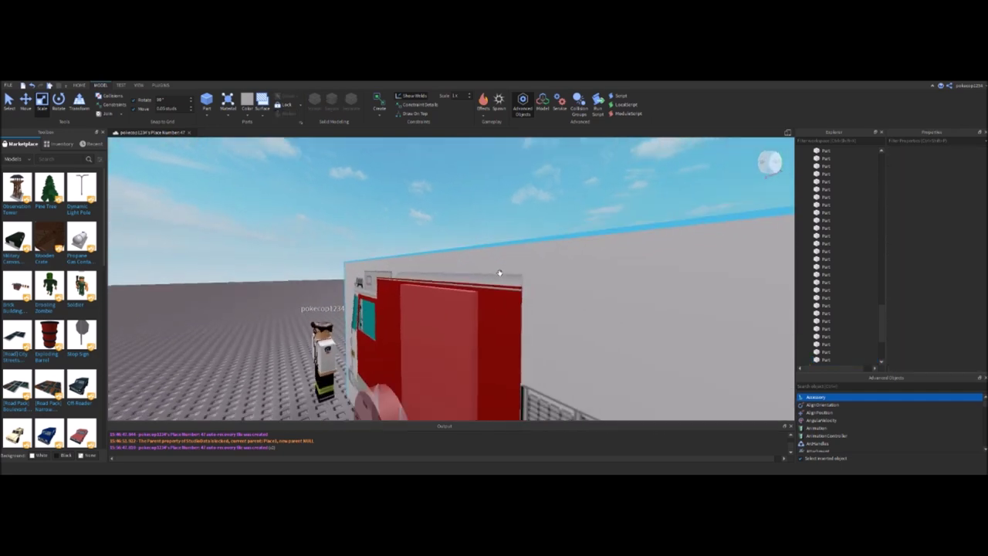
scroll(500, 272, down, 2)
click(375, 359)
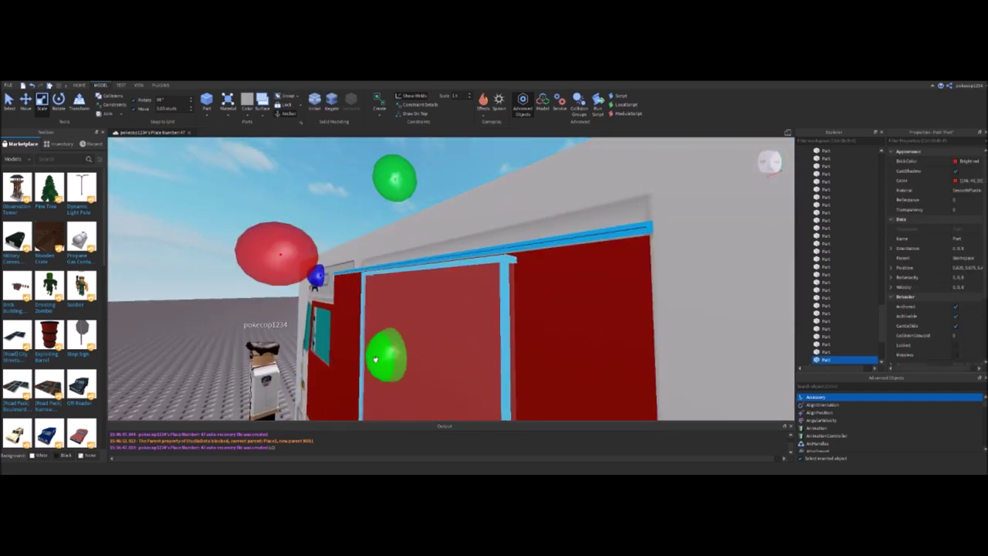
Thicken the red strip along the top of the side panel outward so it stands proud of the panel face
right_drag(380, 360, 414, 255)
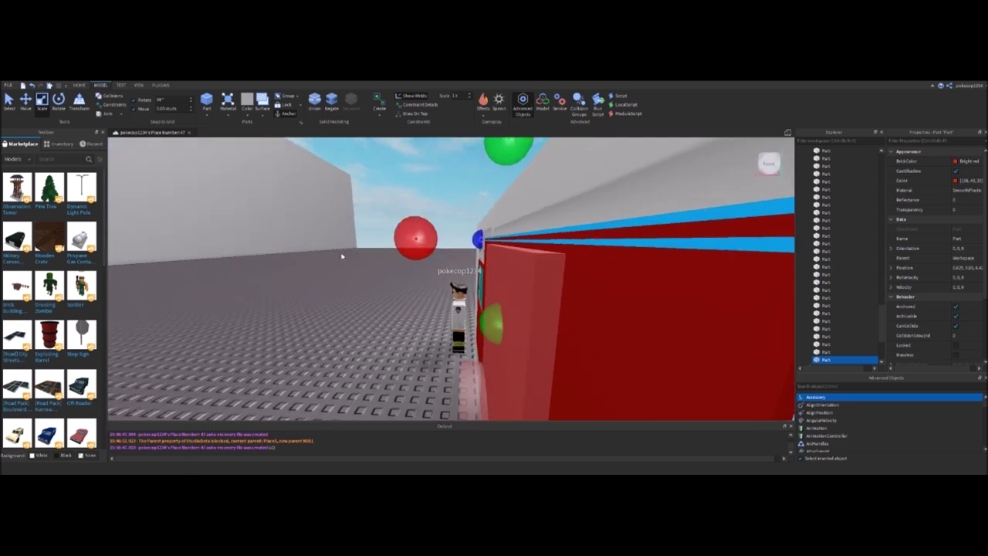
right_drag(416, 231, 414, 235)
scroll(937, 261, down, 3)
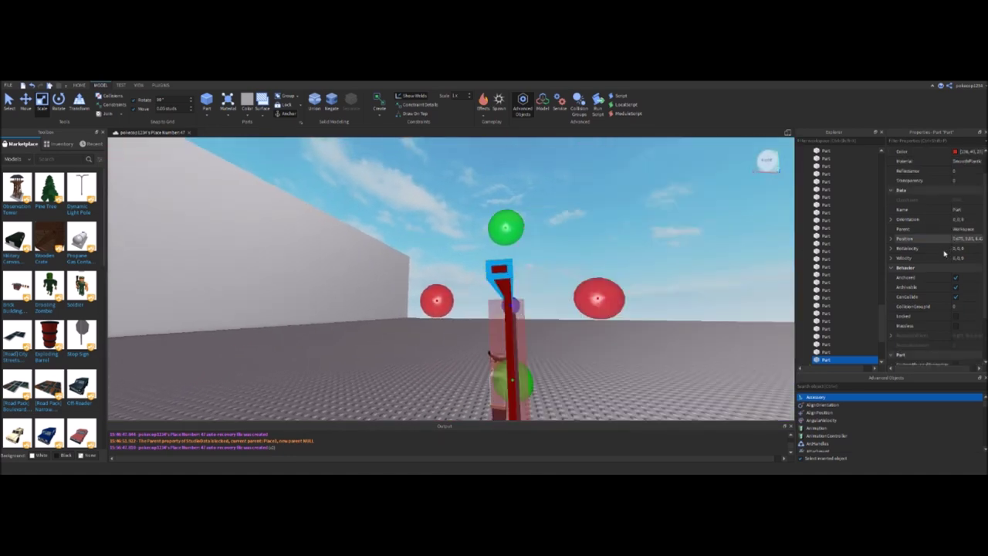
right_drag(514, 268, 500, 281)
right_drag(521, 189, 693, 185)
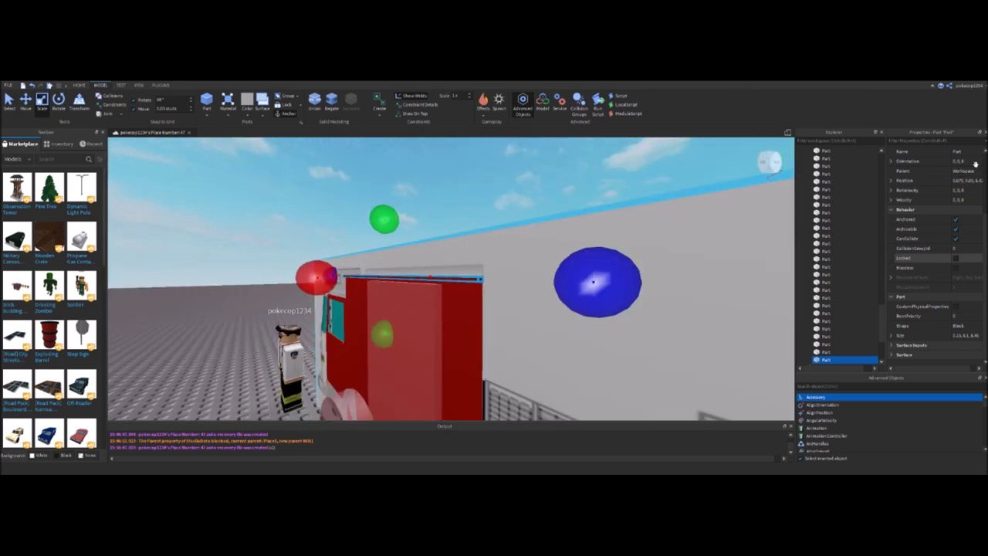
Set the top trim strip's BrickColor to Institutional white
scroll(961, 170, up, 3)
click(955, 328)
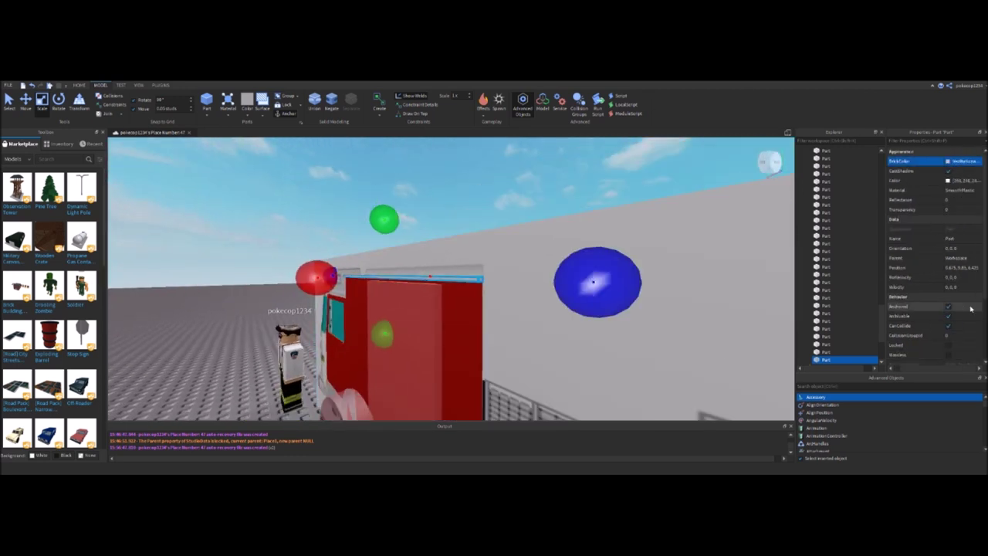
right_drag(484, 195, 488, 189)
scroll(488, 190, down, 5)
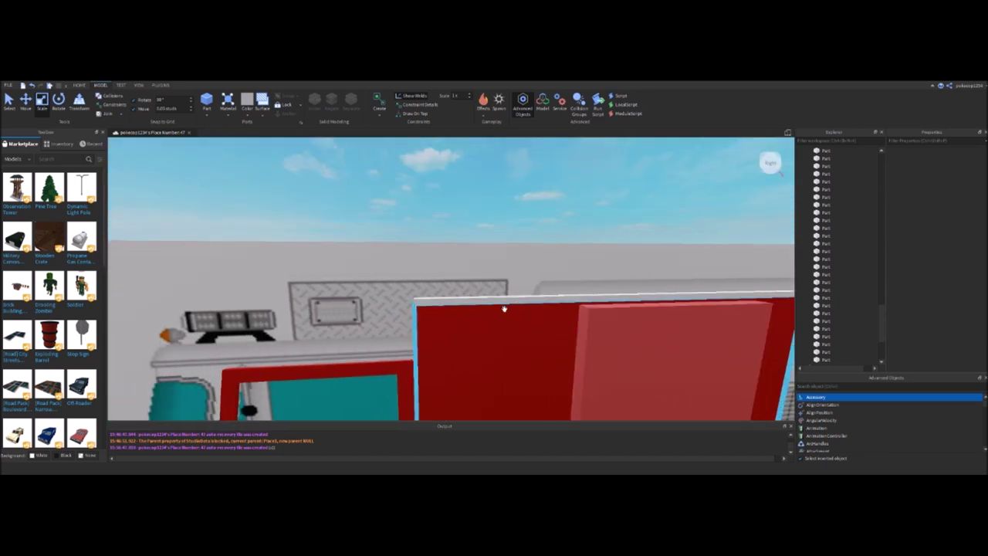
scroll(529, 265, down, 5)
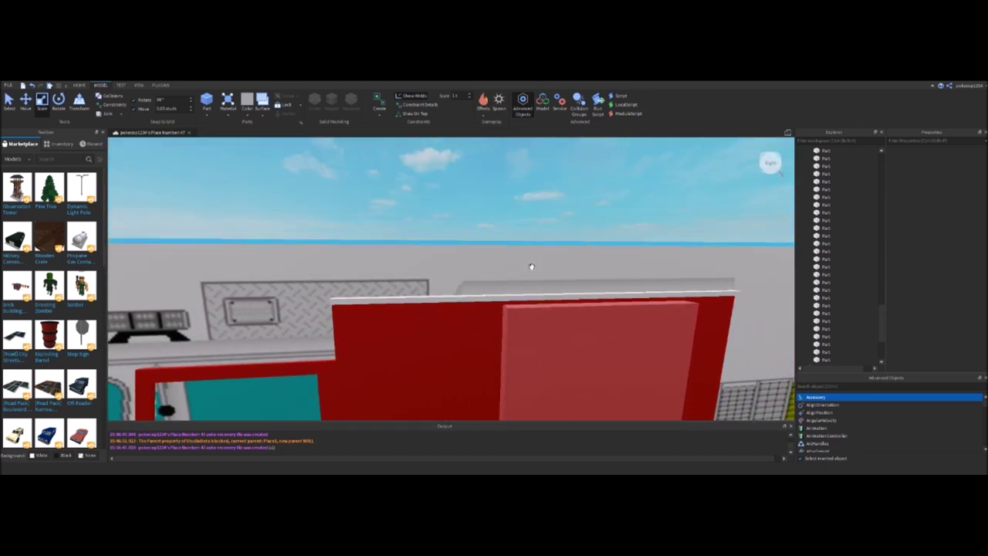
Duplicate the red side panel behind the front door and extend the copy forward across the front door
right_drag(520, 260, 529, 258)
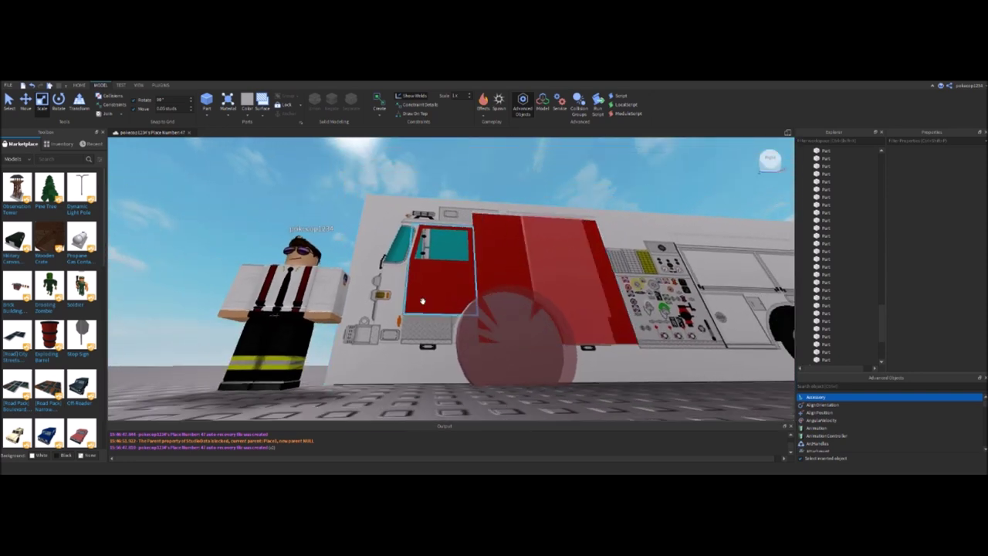
right_drag(411, 292, 483, 206)
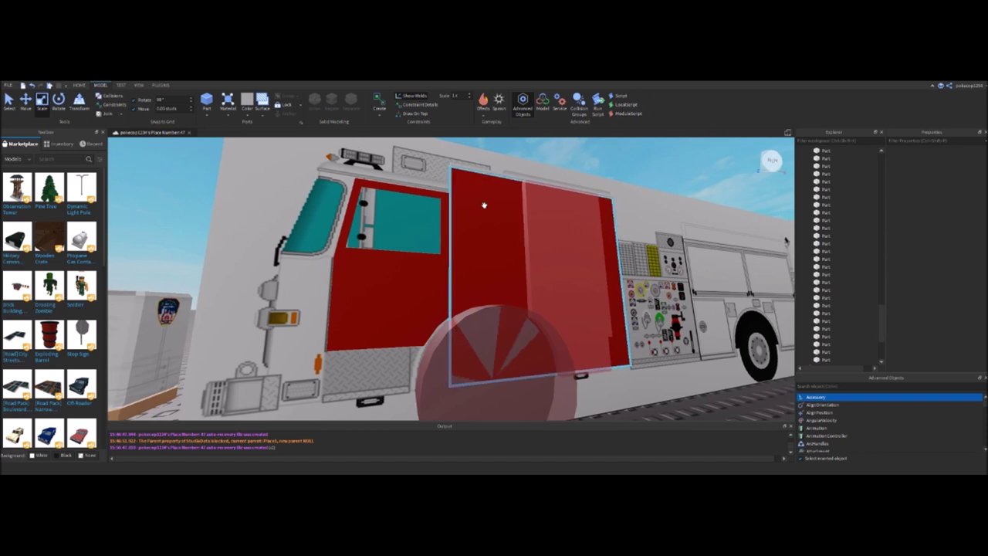
click(483, 205)
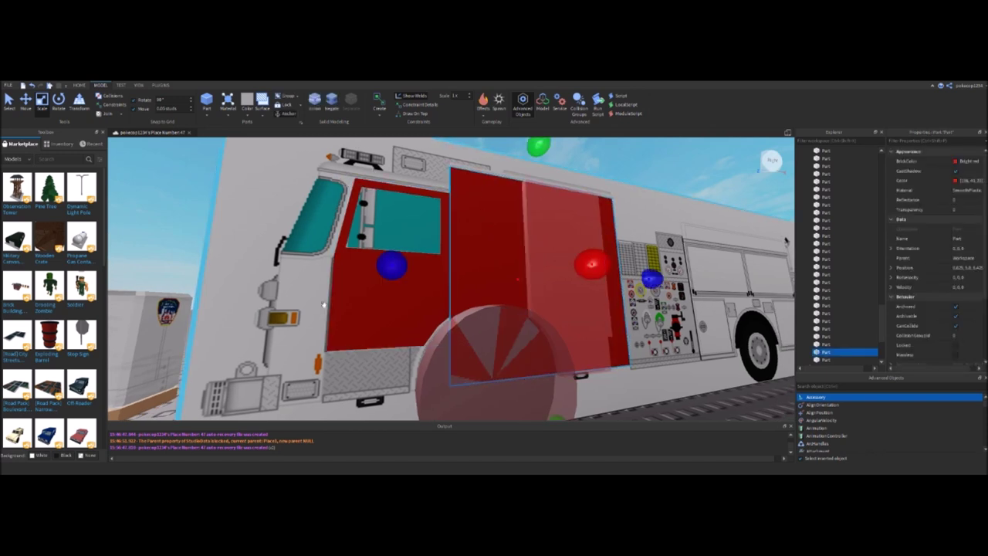
right_drag(315, 287, 351, 241)
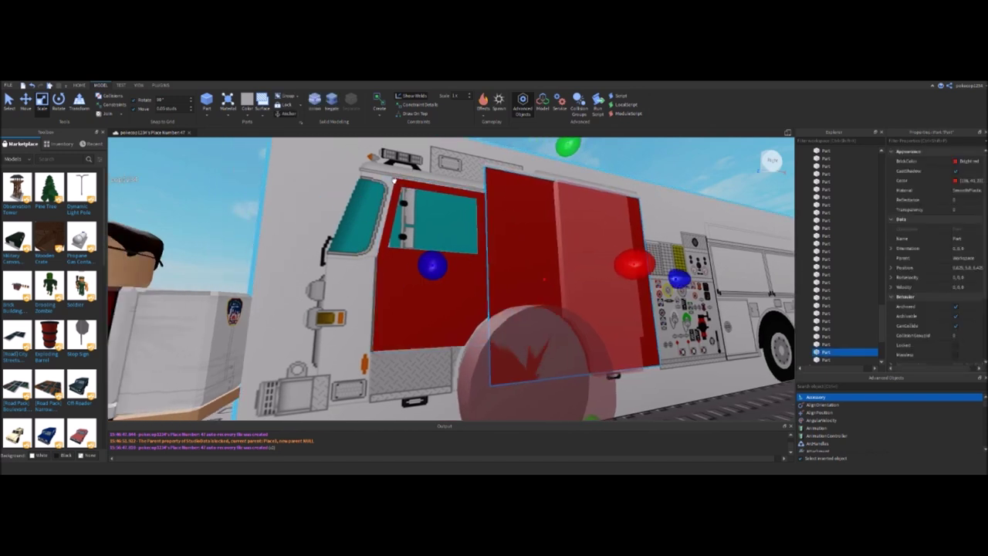
right_drag(350, 290, 350, 291)
key(a)
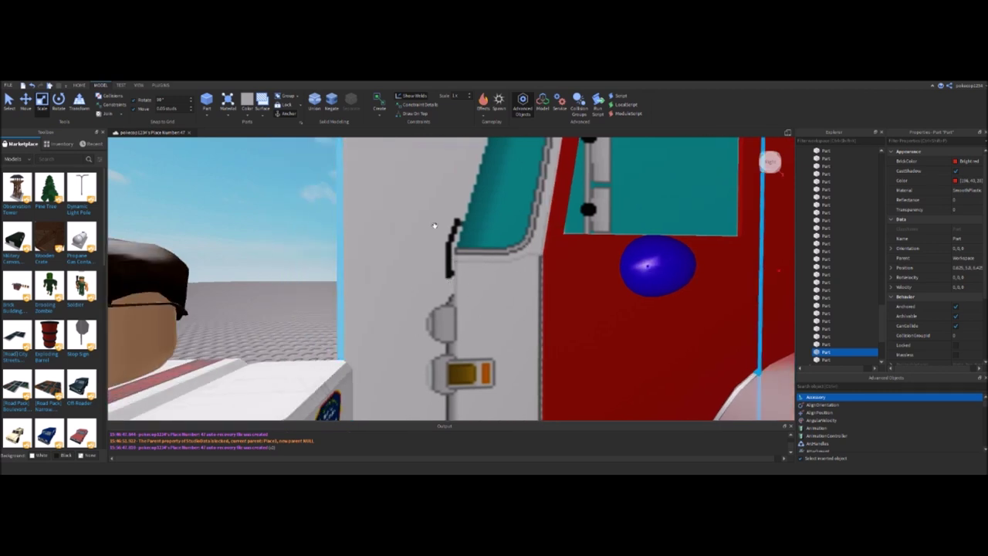
key(d)
key(s)
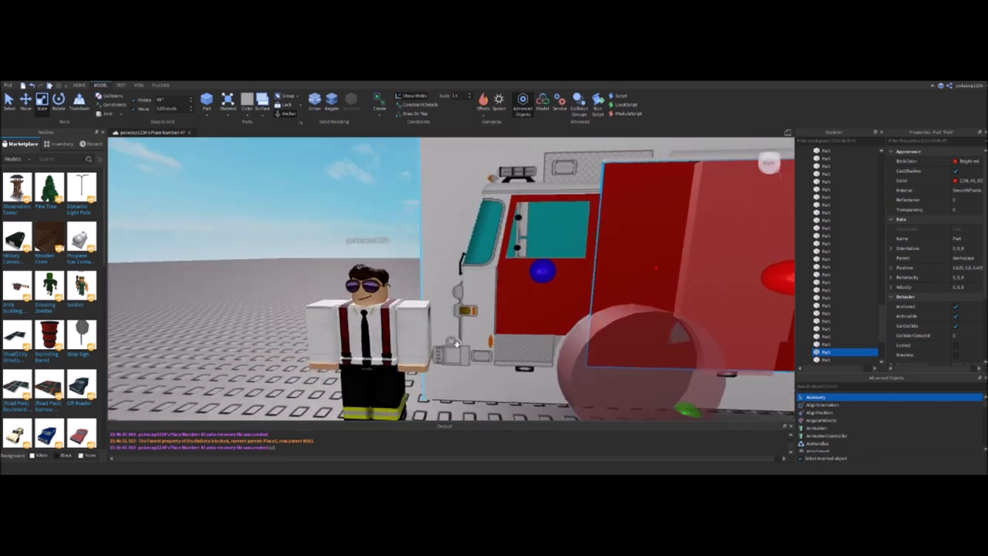
key(w)
key(w)
key(s)
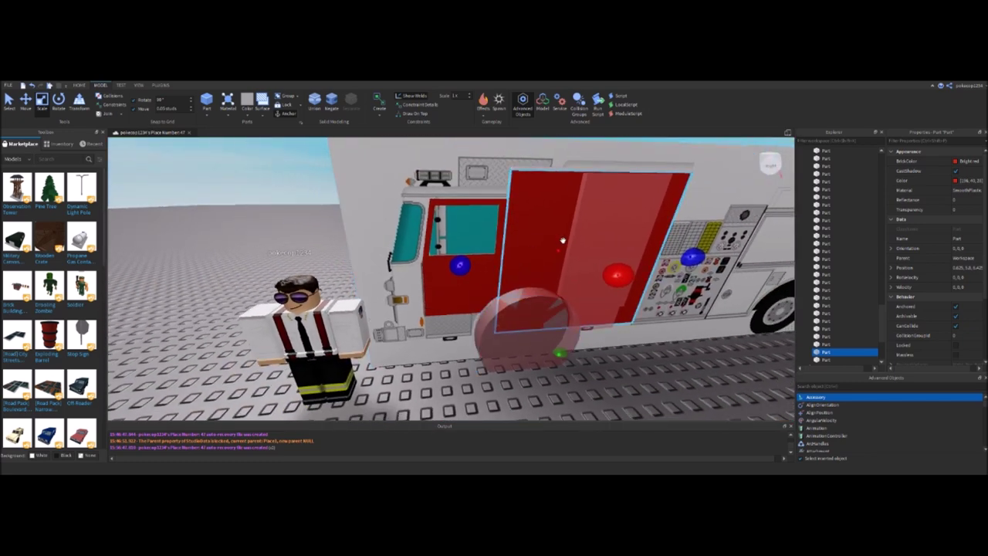
key(d)
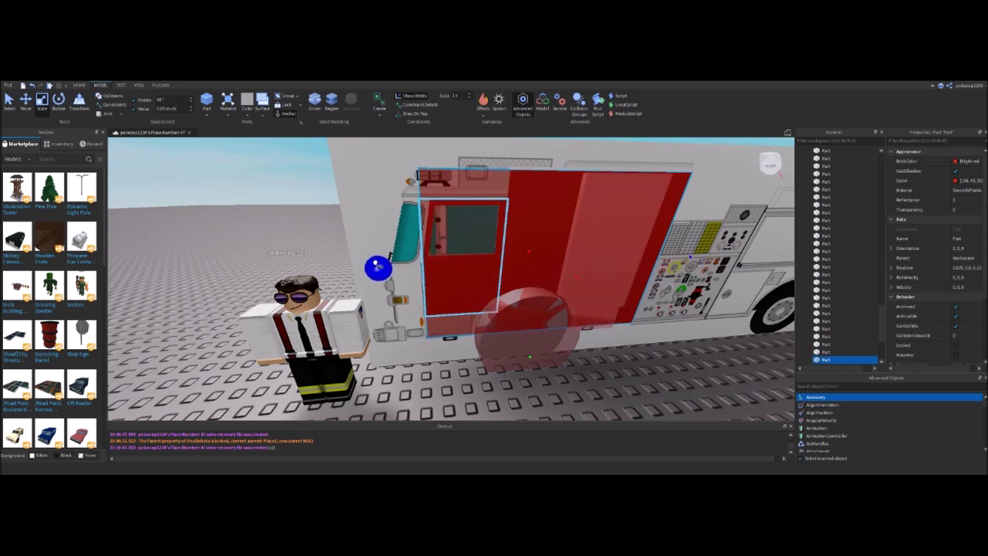
Shrink the panel copy from its rear edge into a narrow vertical strip just ahead of the front door
scroll(586, 260, up, 5)
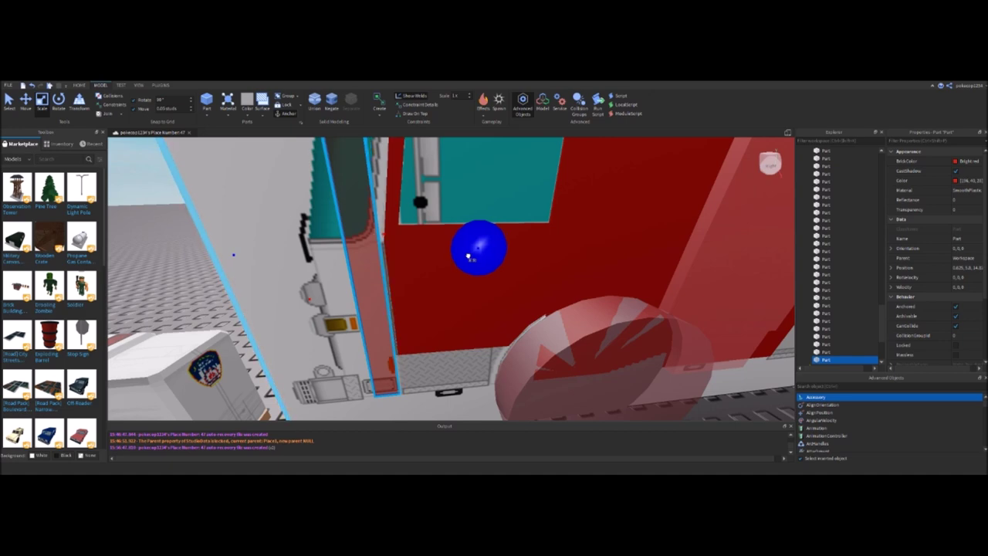
right_drag(468, 255, 500, 279)
key(w)
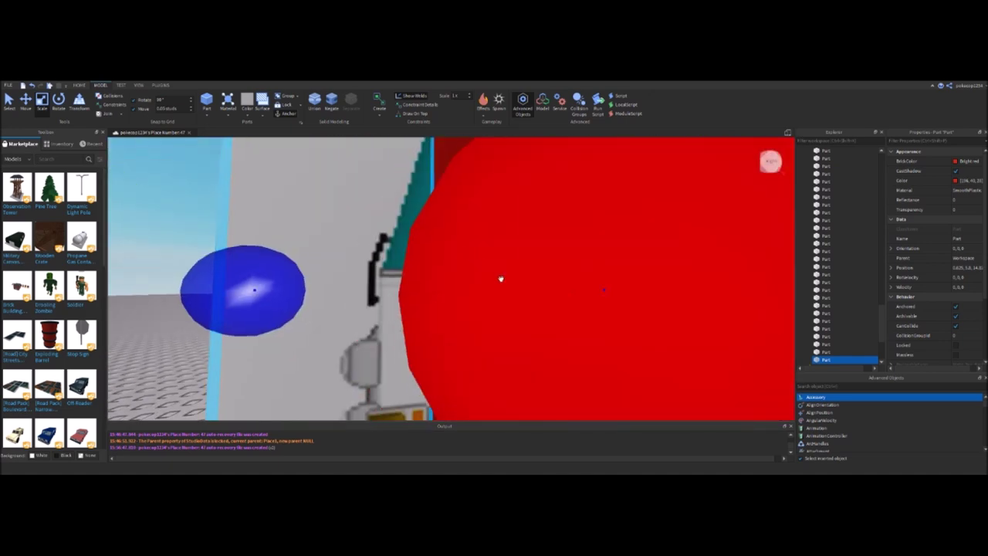
key(s)
Shorten the narrow red strip from its upper end down to the windshield's lower edge and fit its width ahead of the door
click(300, 210)
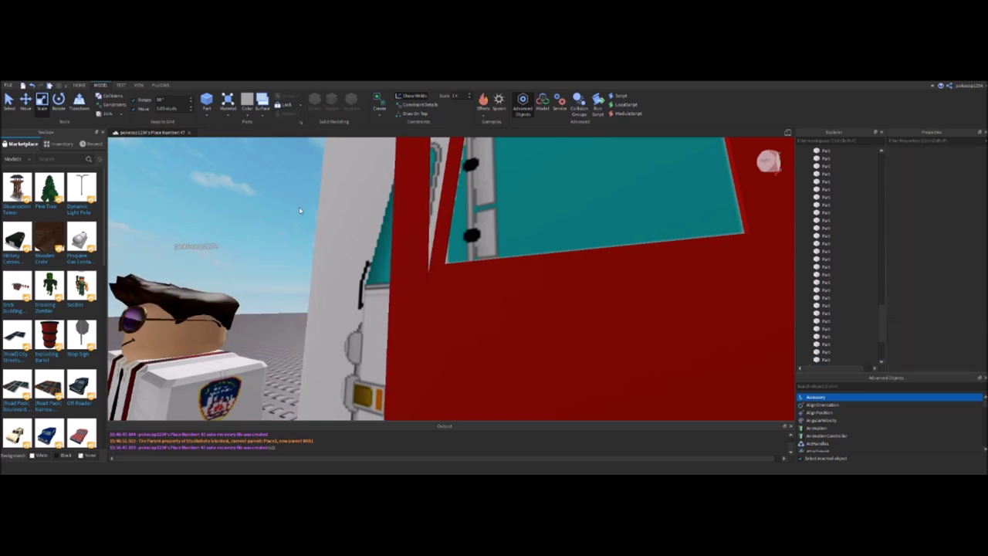
scroll(331, 242, up, 5)
click(498, 270)
right_drag(496, 271, 292, 332)
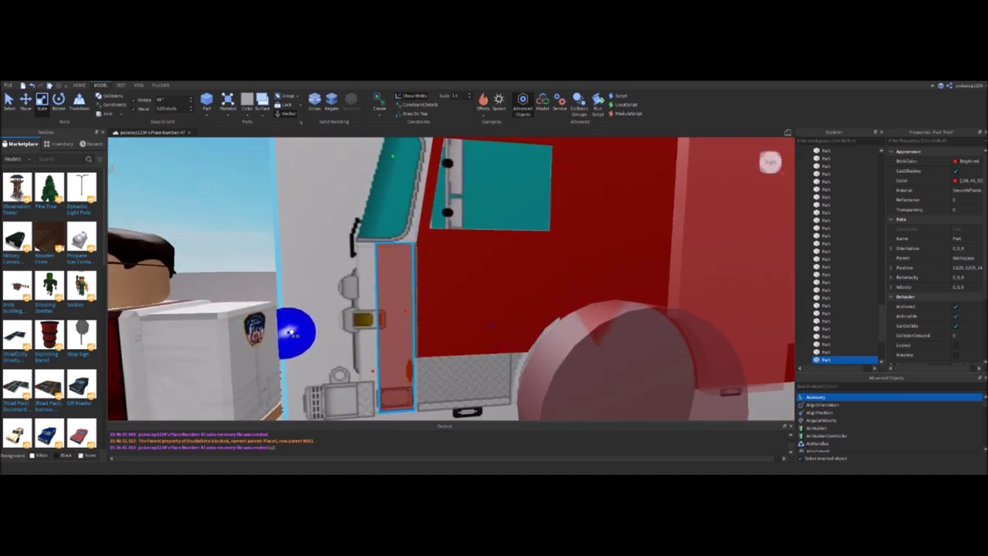
Duplicate the narrow red strip, set the copy's Shape to Cylinder and move it forward to the cab's front edge
right_drag(298, 315, 441, 294)
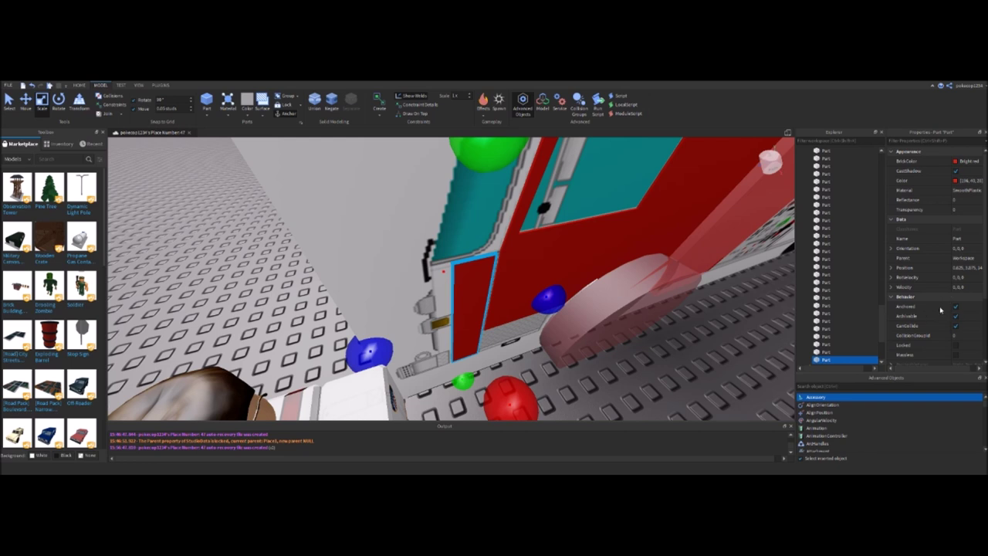
scroll(933, 309, down, 3)
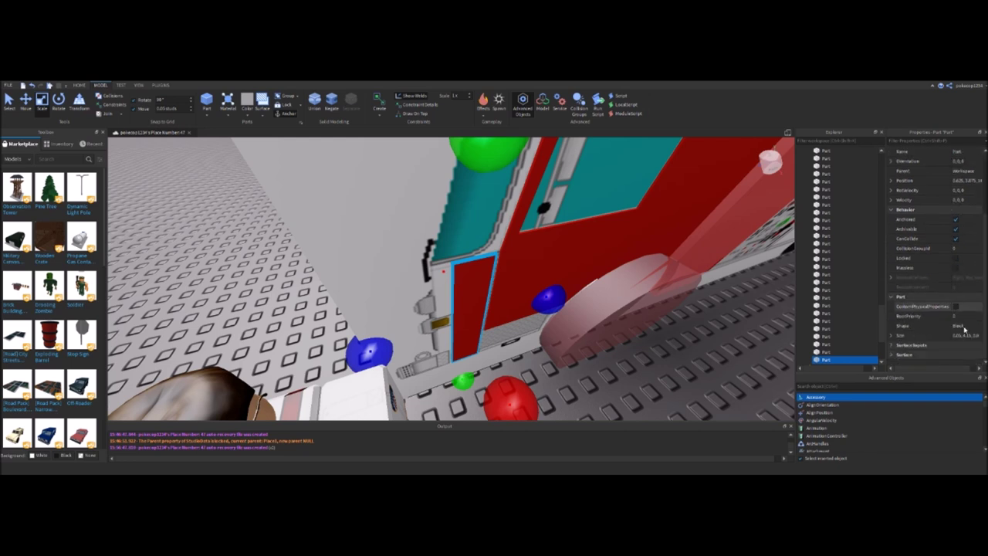
scroll(963, 325, right, 1)
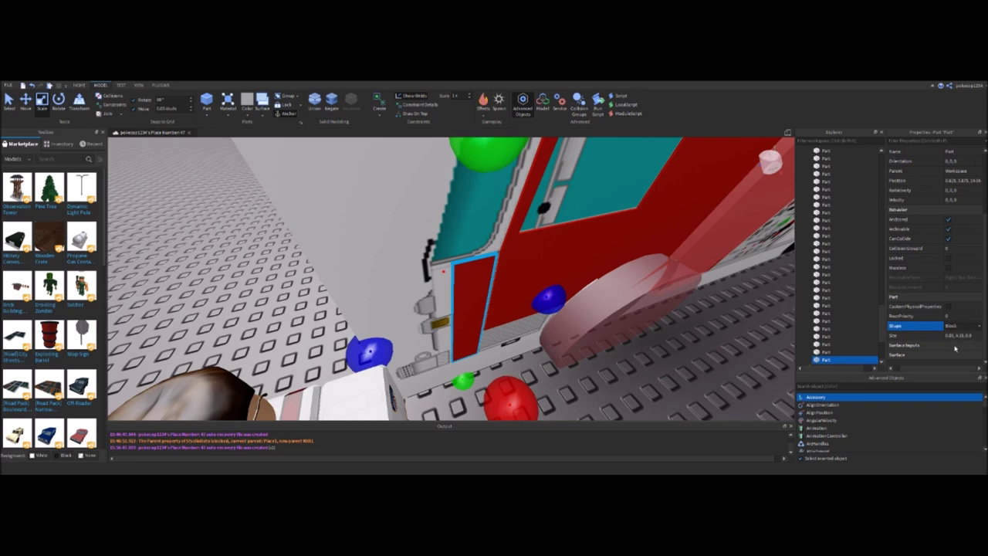
key(ctrl+2)
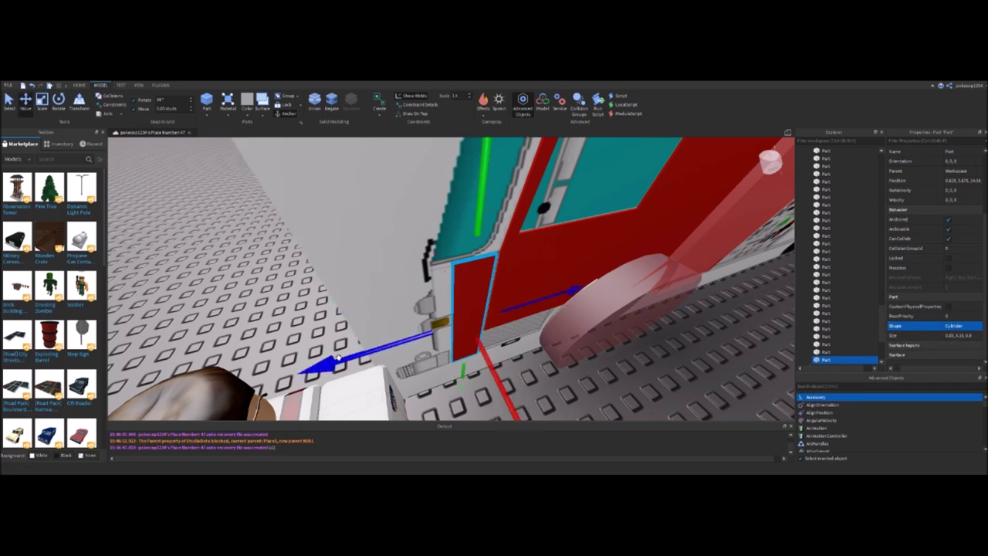
right_drag(305, 350, 302, 342)
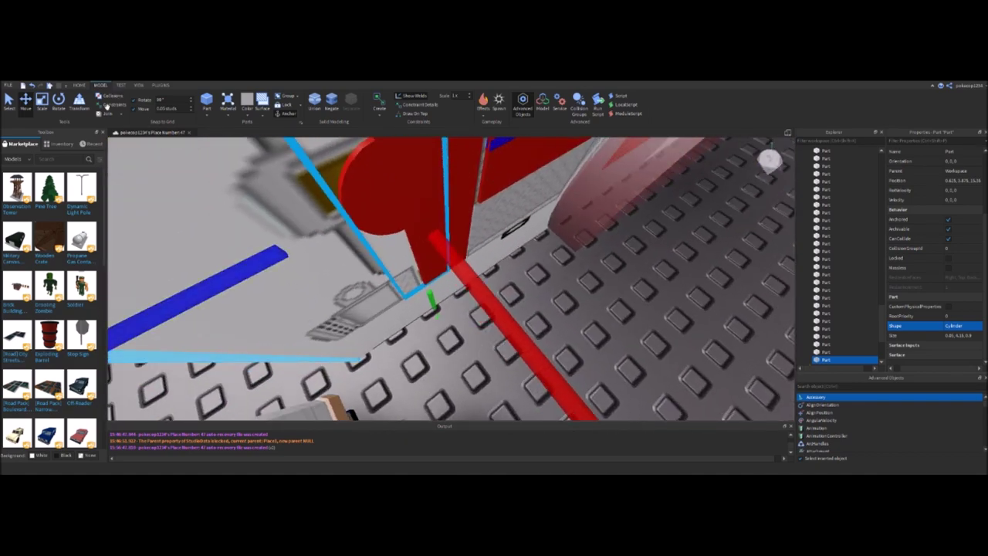
Rotate the cylinder upright to an orientation of 0, 0, 90 and set its Size to 4.15 along its length
key(f)
click(64, 107)
drag(386, 214, 401, 255)
right_drag(401, 255, 501, 385)
right_drag(387, 327, 446, 366)
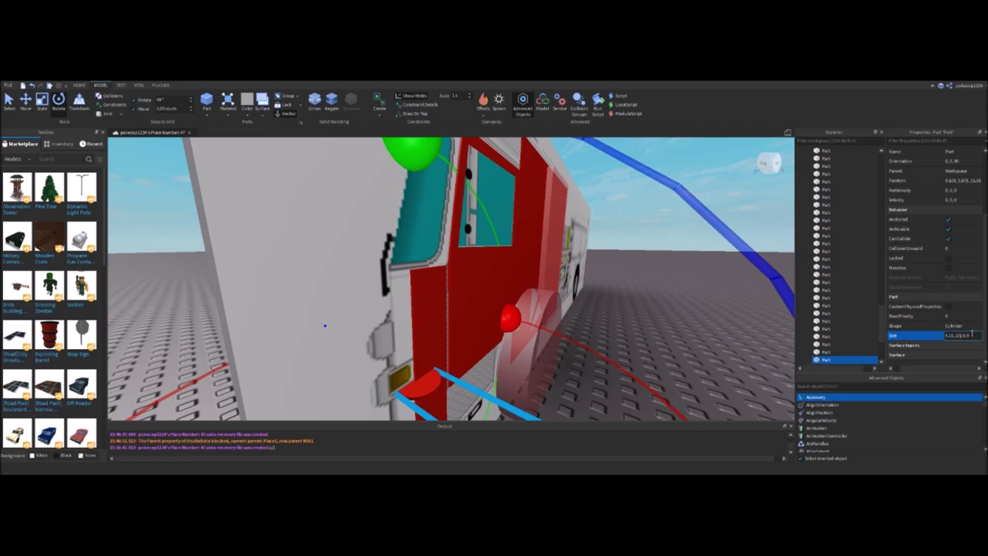
Scale the thin upright cylinder from its front and rear sides to fit the area ahead of the red strip
right_drag(502, 267, 502, 267)
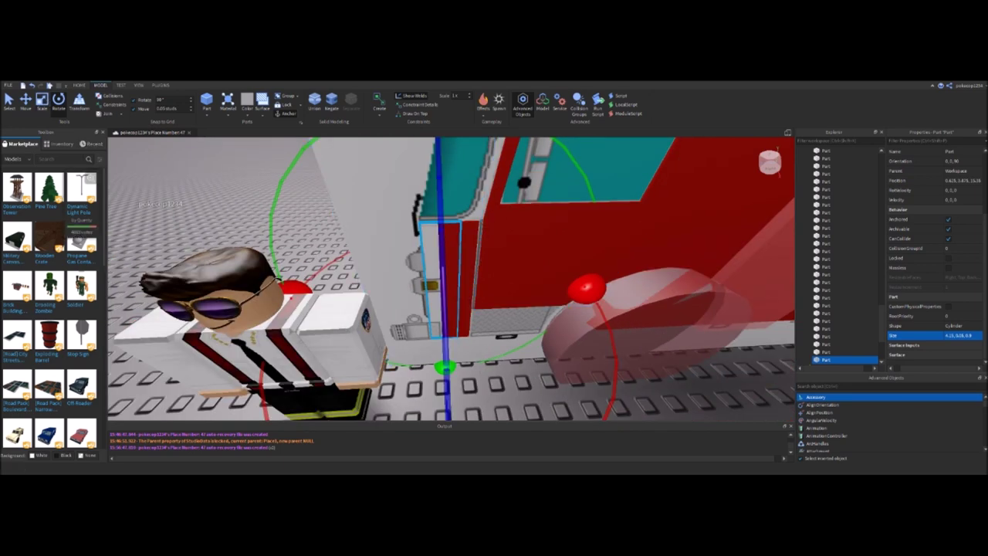
scroll(387, 346, up, 5)
key(s)
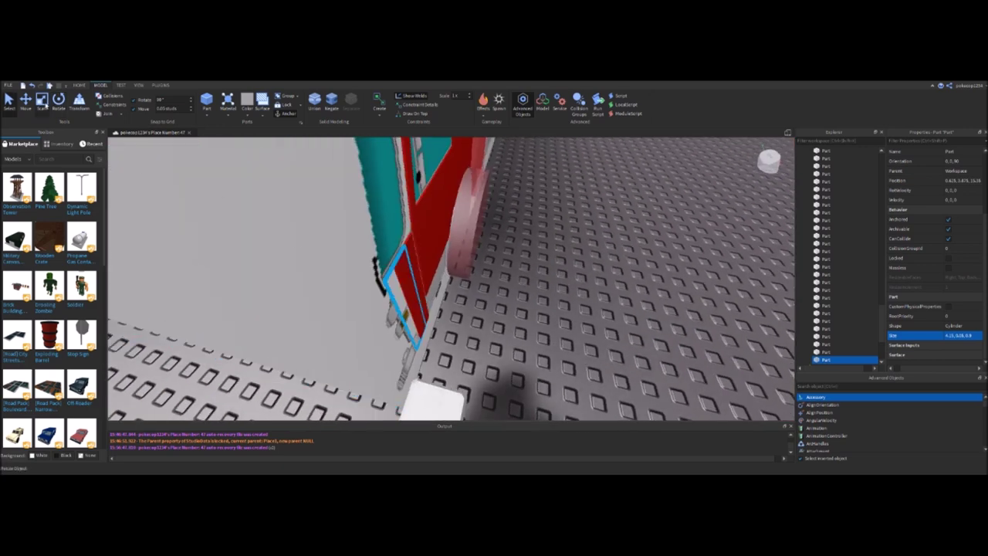
right_drag(575, 304, 576, 305)
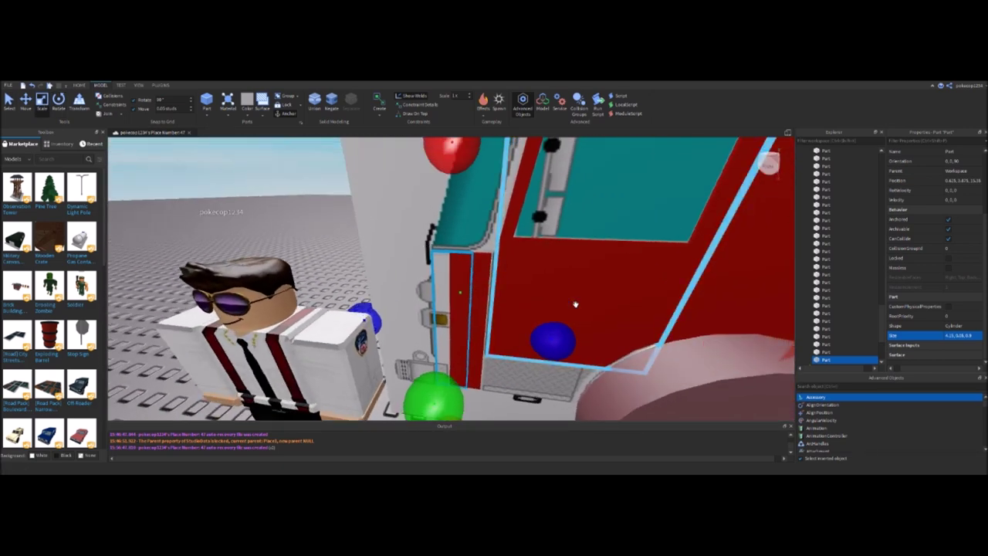
scroll(602, 363, up, 2)
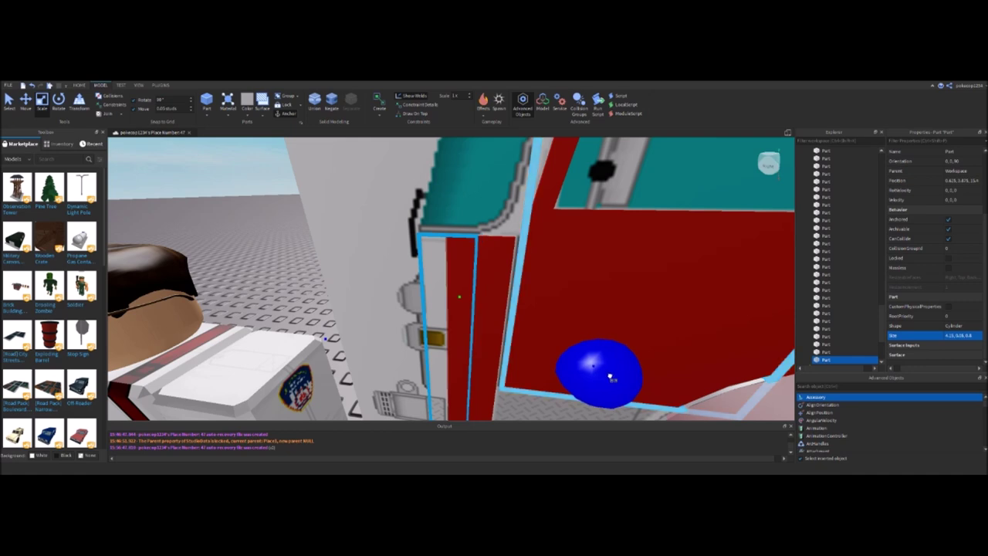
scroll(587, 371, down, 2)
right_drag(570, 369, 420, 309)
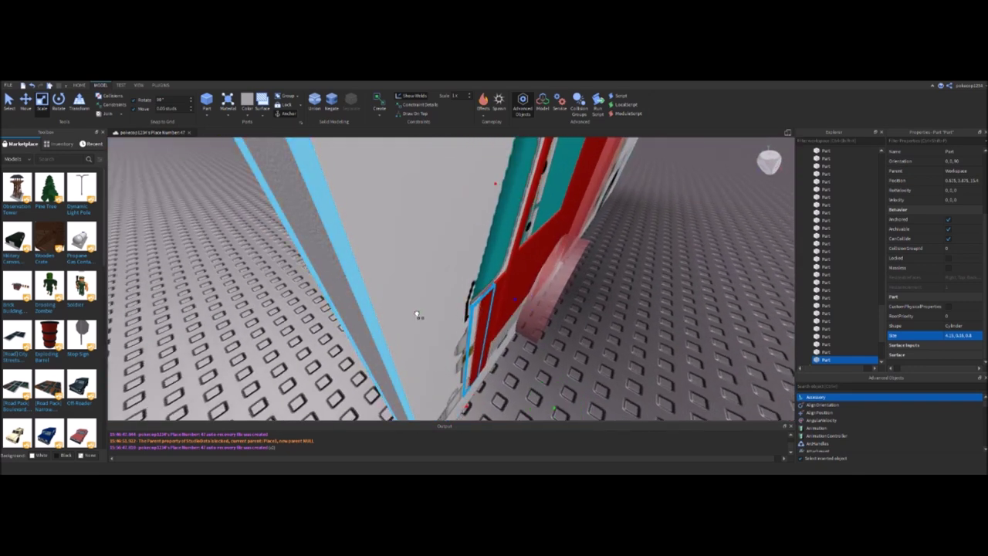
Move the side blueprint image part slightly inward, behind the red cab panels
click(410, 312)
right_drag(438, 342, 440, 322)
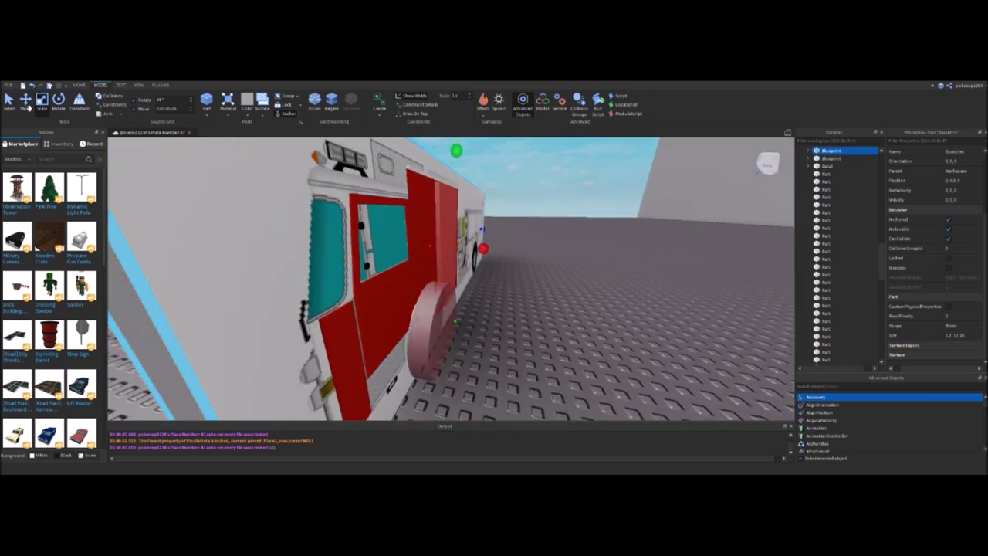
drag(500, 251, 498, 254)
right_drag(498, 254, 386, 294)
Thicken the upright cylinder and position it against the narrow red strip as the cab's rounded front corner
click(588, 228)
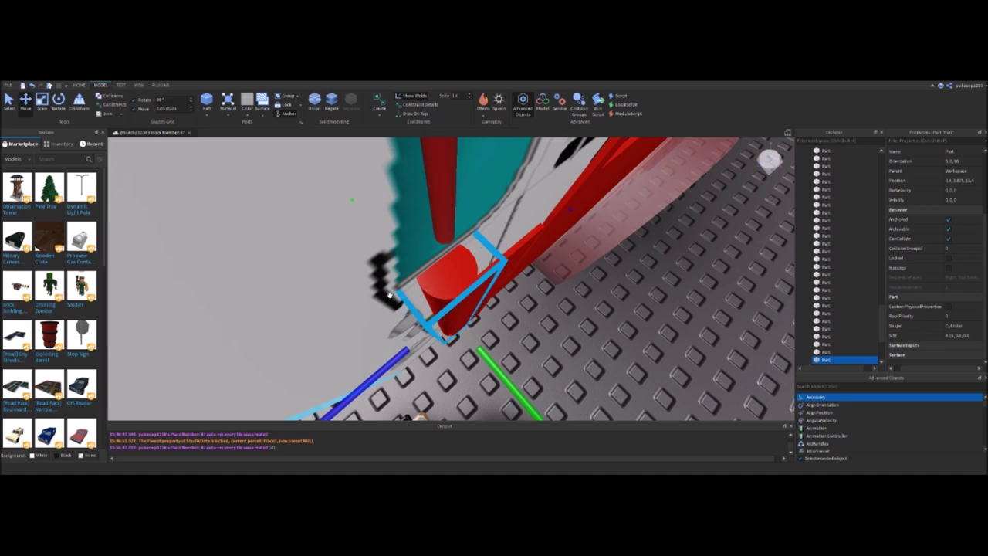
right_drag(394, 353, 169, 152)
right_drag(339, 317, 338, 317)
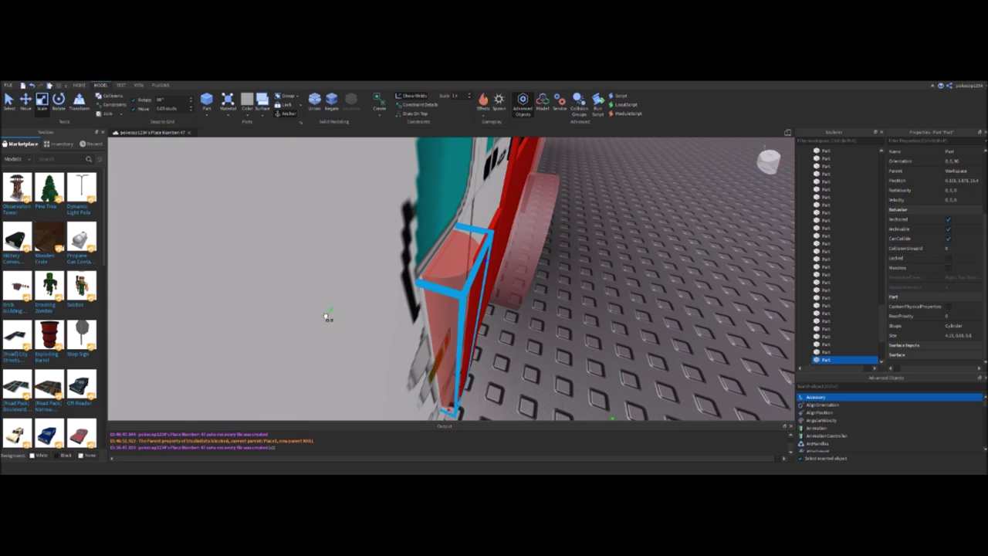
right_drag(634, 310, 483, 294)
click(484, 293)
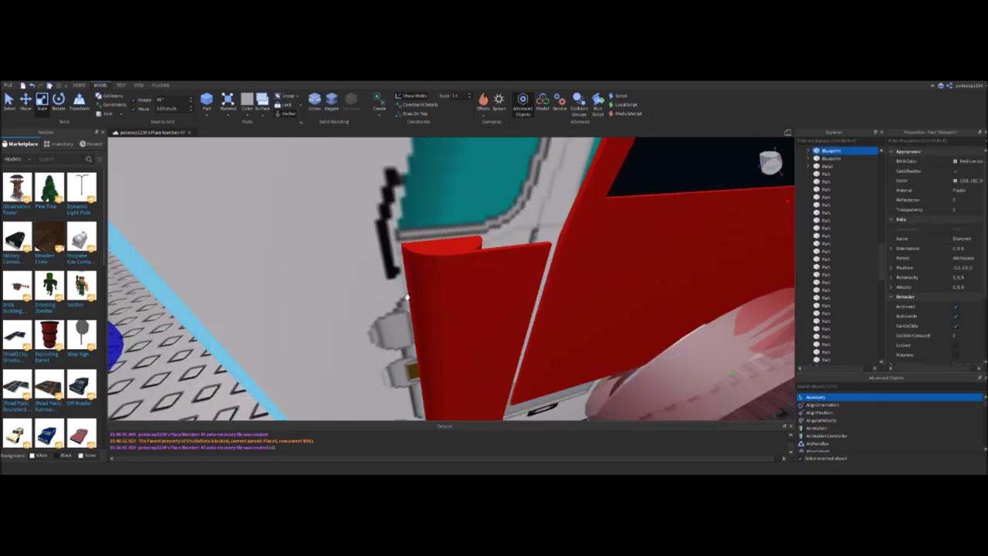
Widen the corner cylinder further inward and check its curve against the adjoining red cab panel
click(441, 310)
right_drag(739, 291, 443, 275)
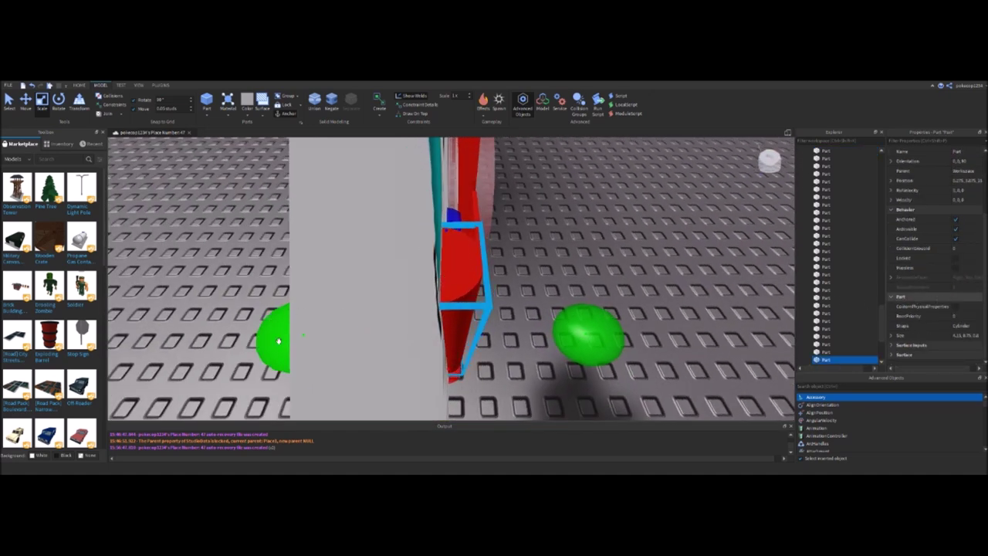
right_drag(285, 344, 467, 397)
click(625, 399)
right_drag(622, 393, 622, 393)
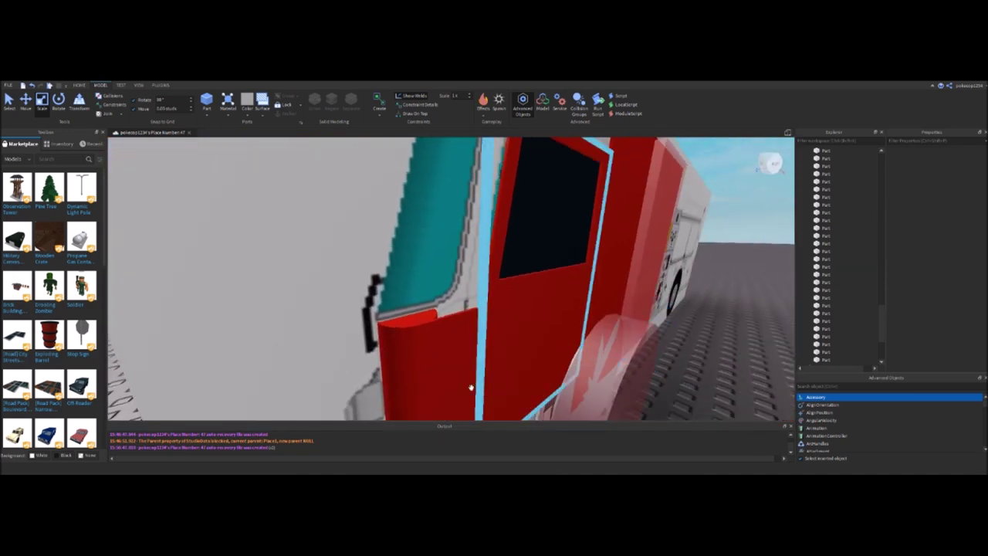
Delete the surplus red part at the front cab corner, leaving the corner cylinder and remaining side panels
click(450, 363)
right_drag(674, 368, 586, 339)
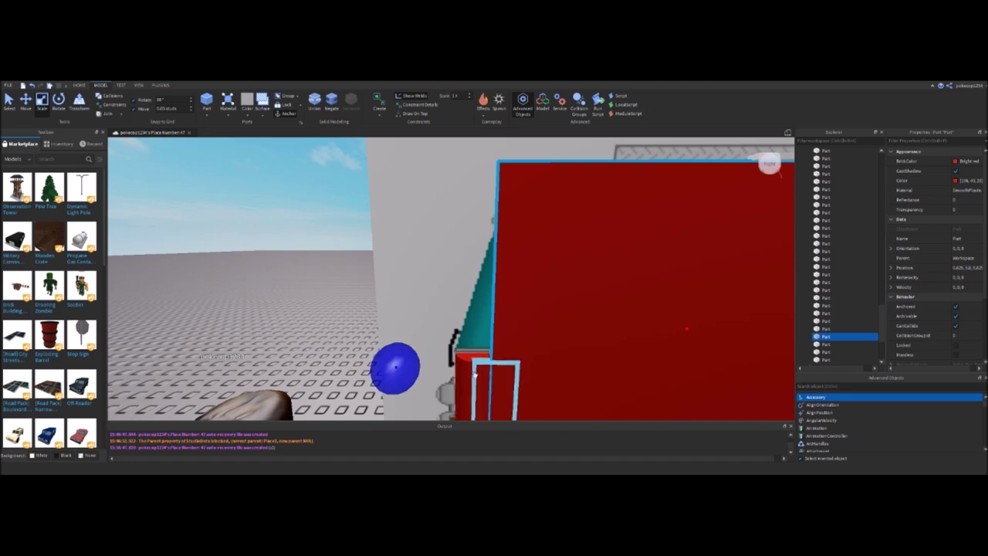
right_drag(482, 374, 483, 358)
scroll(535, 343, up, 3)
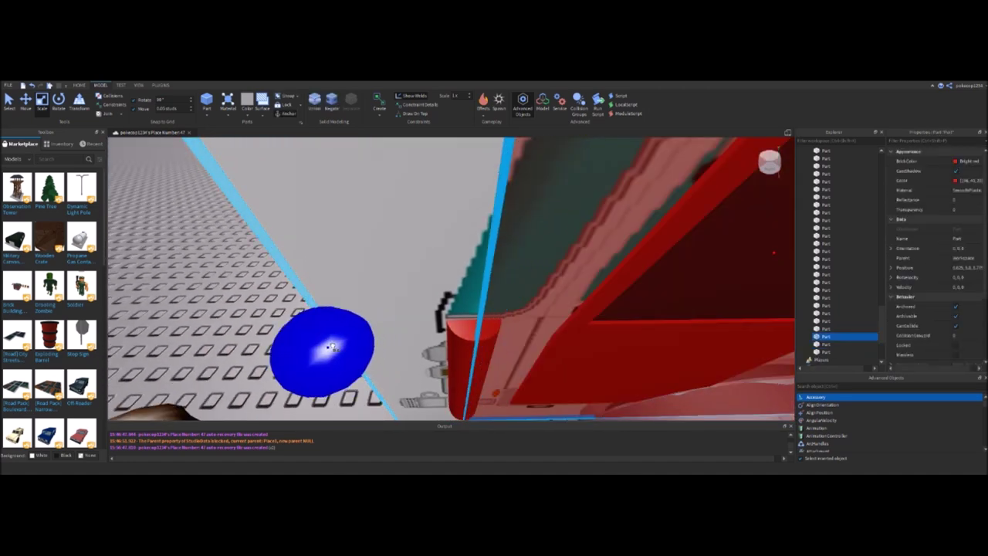
key(Delete)
right_drag(282, 326, 285, 322)
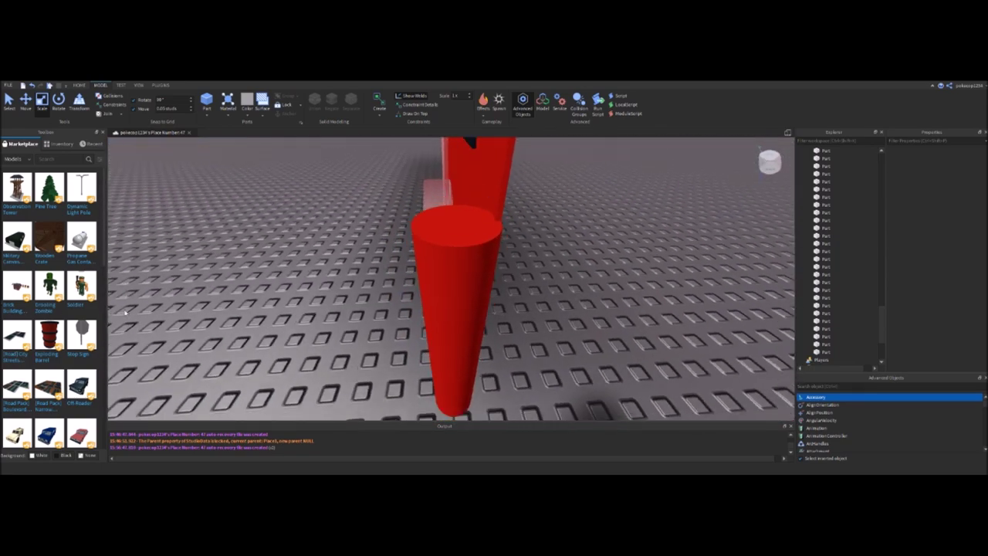
key(w)
key(s)
right_drag(346, 310, 348, 294)
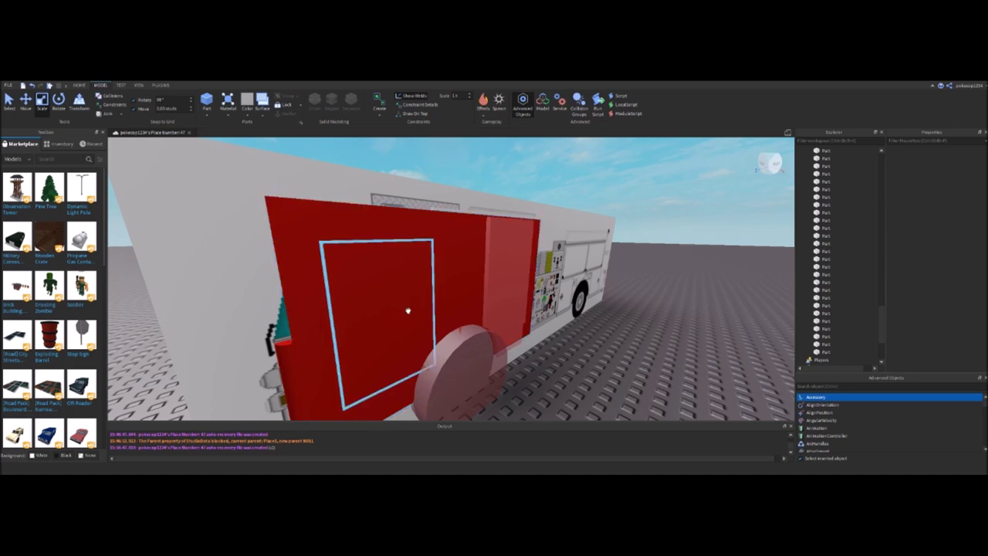
Move the large red side panel and the red cab door panel outward, clear of the blueprint
click(465, 276)
right_drag(514, 309, 510, 273)
click(438, 237)
right_drag(438, 237, 422, 242)
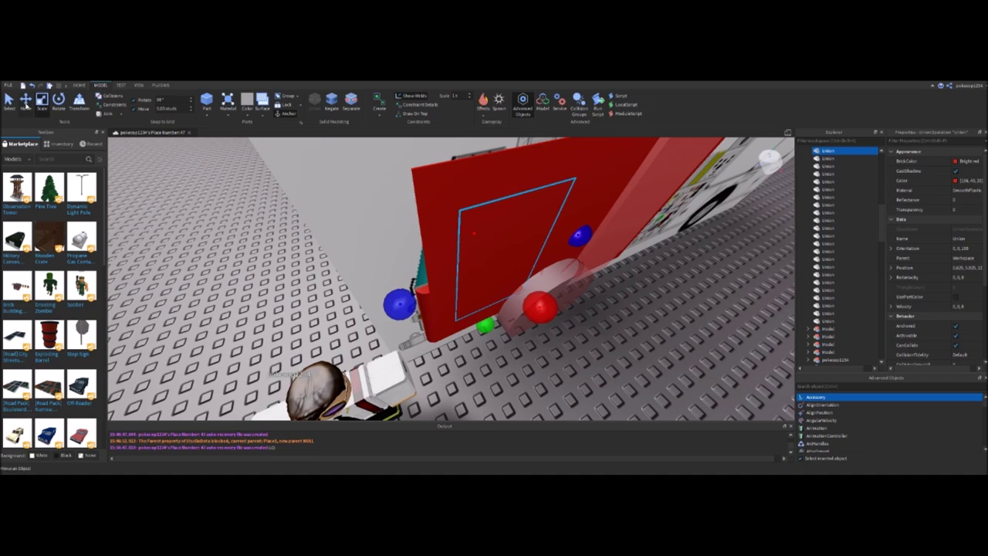
right_drag(542, 303, 467, 309)
click(523, 257)
Shift the side blueprint image part in depth relative to the red cab panels
scroll(514, 287, up, 5)
right_drag(407, 342, 406, 294)
click(342, 285)
right_drag(342, 285, 436, 226)
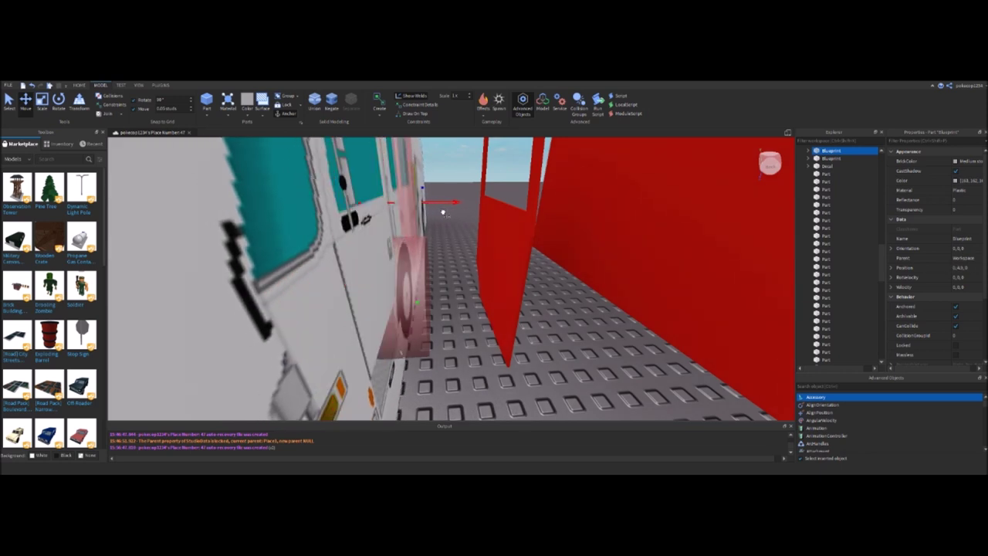
right_drag(481, 353, 485, 361)
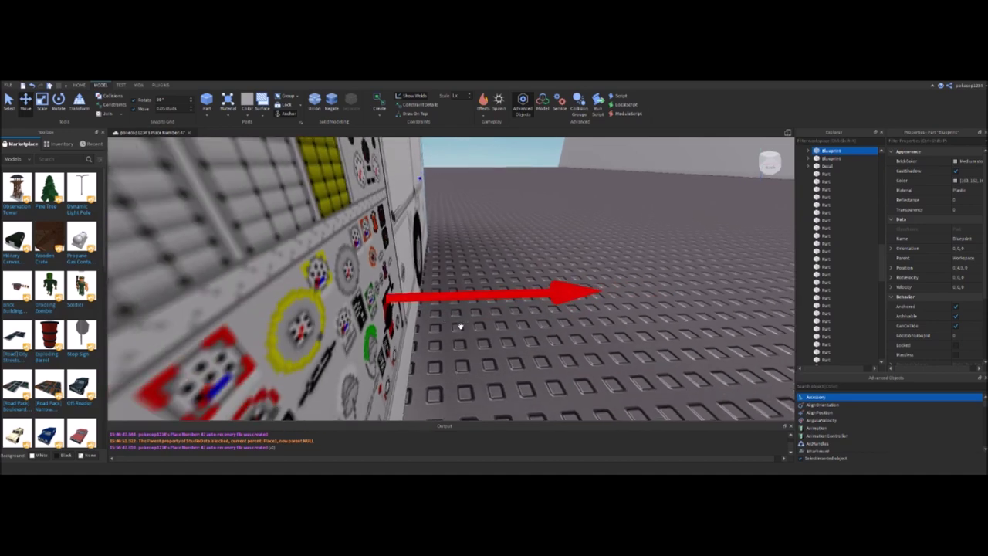
right_drag(508, 337, 441, 358)
click(522, 325)
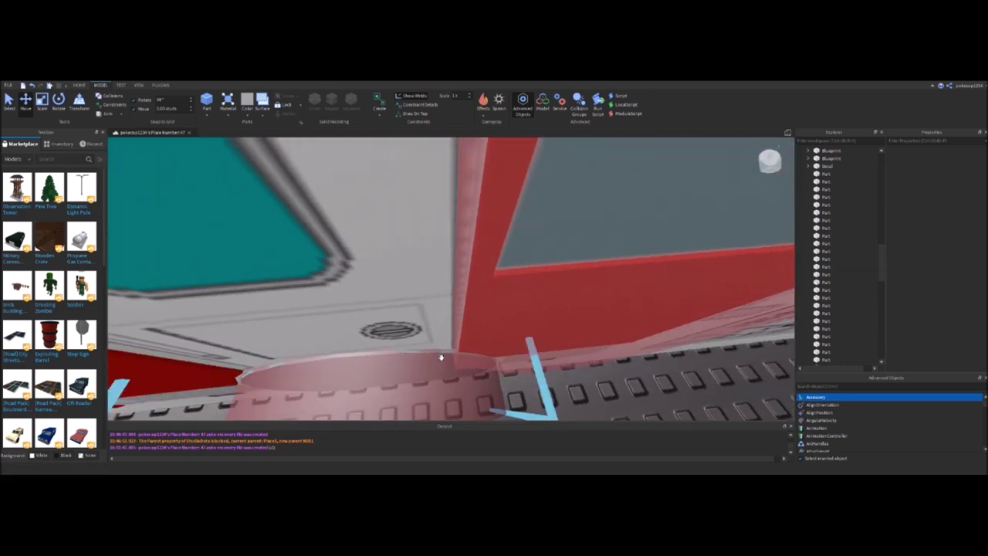
Make a thin upright strip from the white top trim, fit it against the rear door's front edge, and color it medium stone grey
right_drag(441, 355, 451, 349)
click(421, 176)
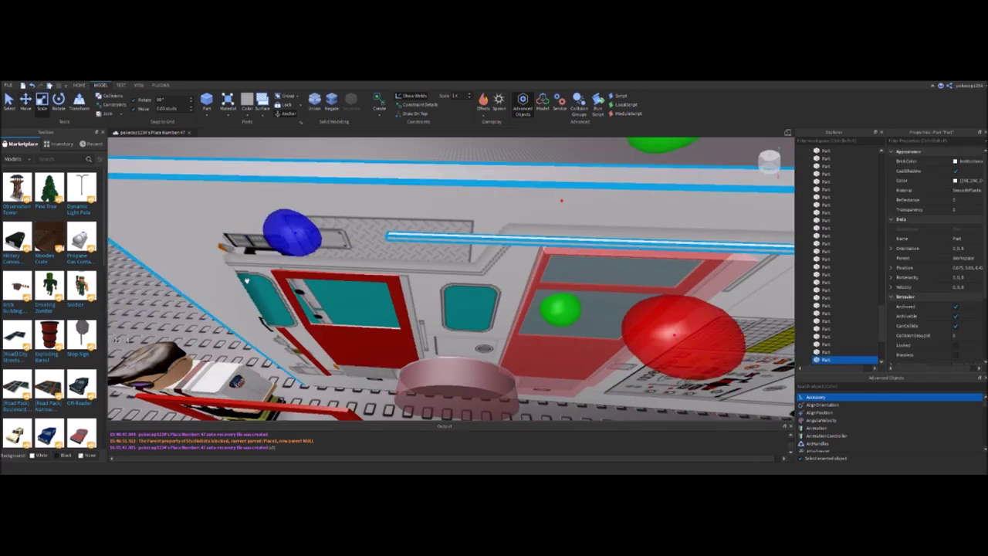
right_drag(245, 281, 332, 253)
drag(546, 316, 515, 296)
right_drag(496, 298, 470, 324)
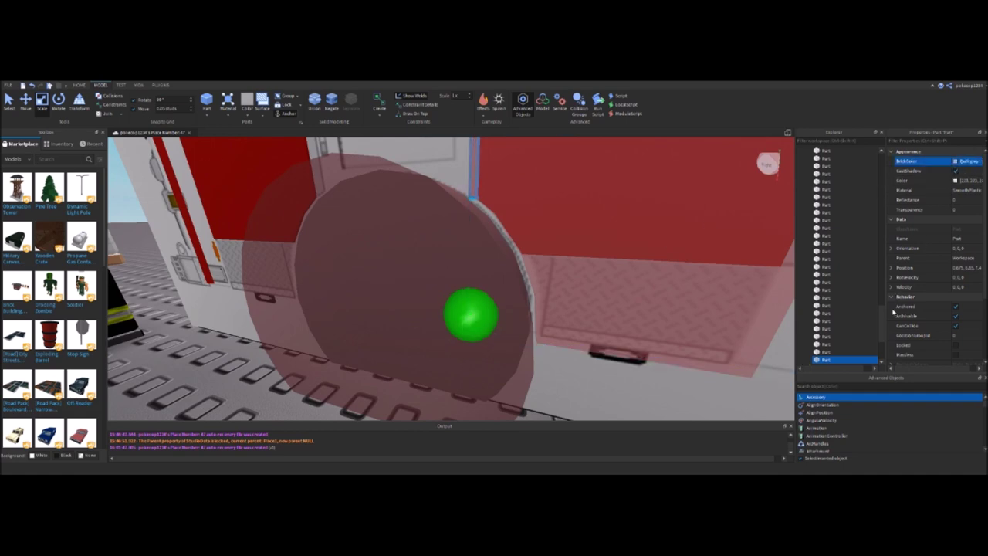
right_drag(447, 265, 449, 265)
Move the grey upright strip forward along the truck to the front edge of the red cab door
click(26, 100)
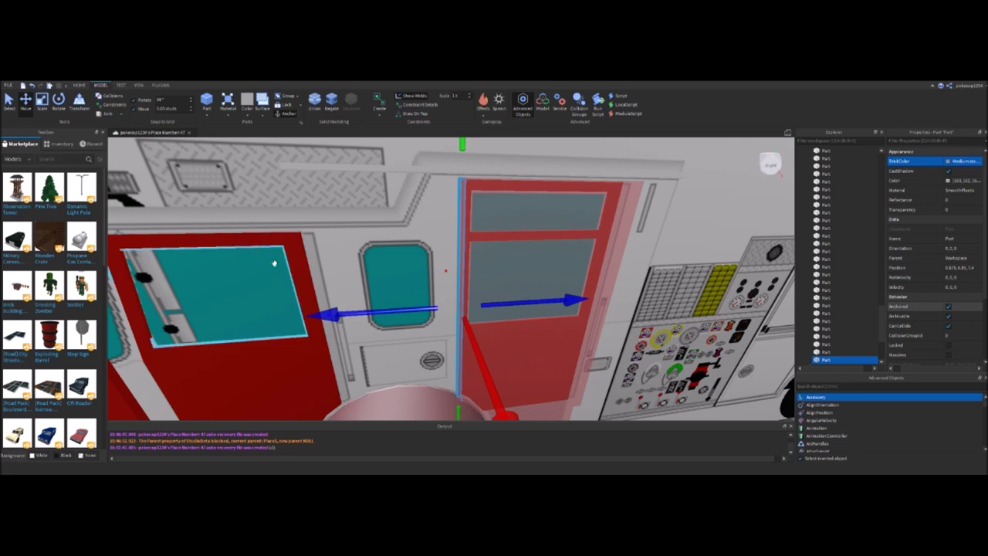
right_drag(296, 320, 296, 320)
middle_drag(296, 320, 353, 318)
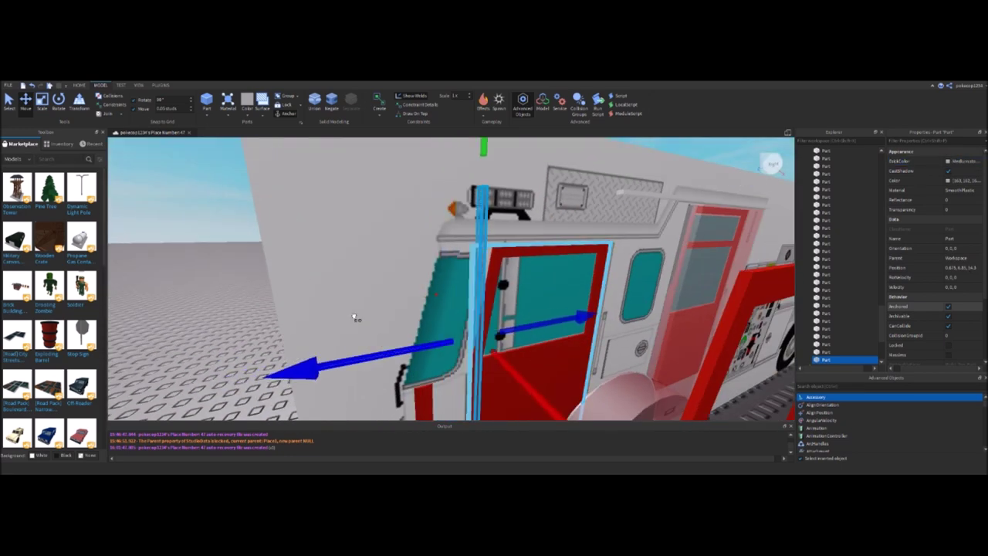
scroll(347, 315, down, 5)
scroll(276, 311, up, 6)
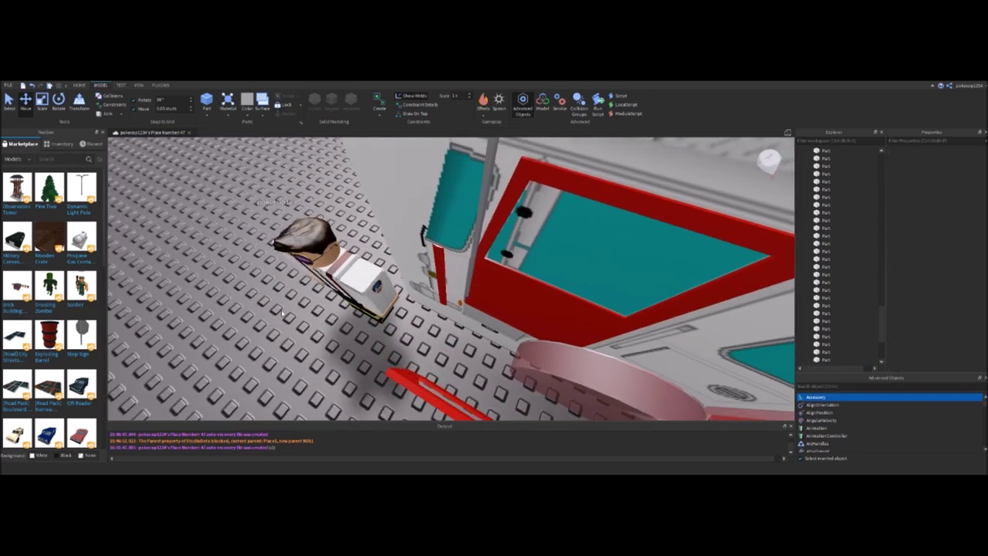
Shorten the grey upright strip so it spans only the red lower section beside the front cab door
click(486, 251)
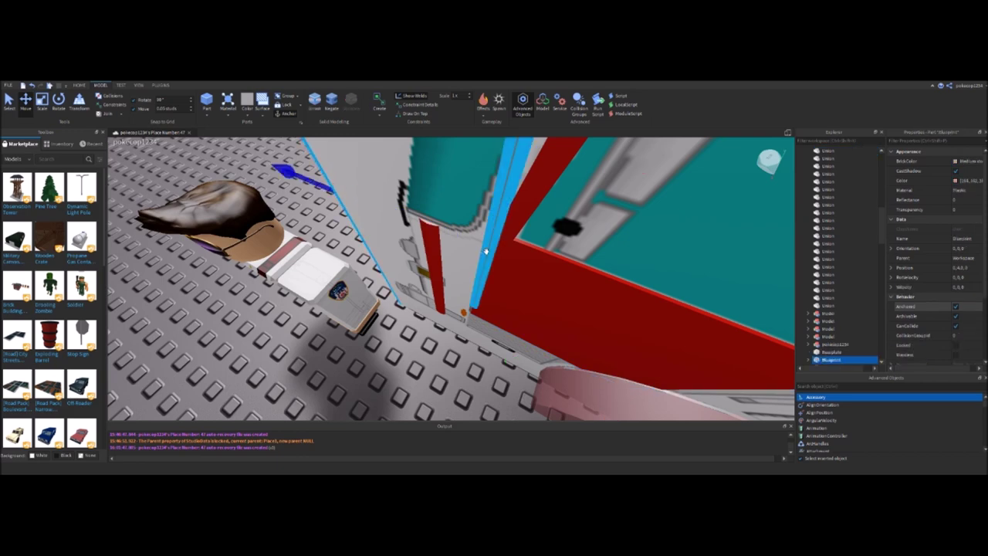
click(486, 251)
scroll(540, 255, down, 2)
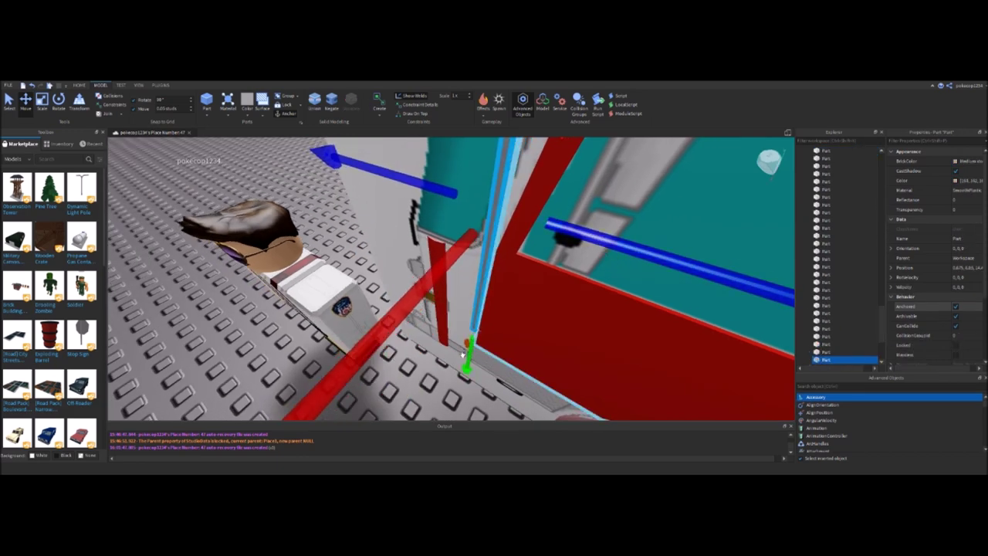
right_drag(463, 345, 459, 345)
right_drag(463, 240, 475, 204)
drag(485, 158, 488, 241)
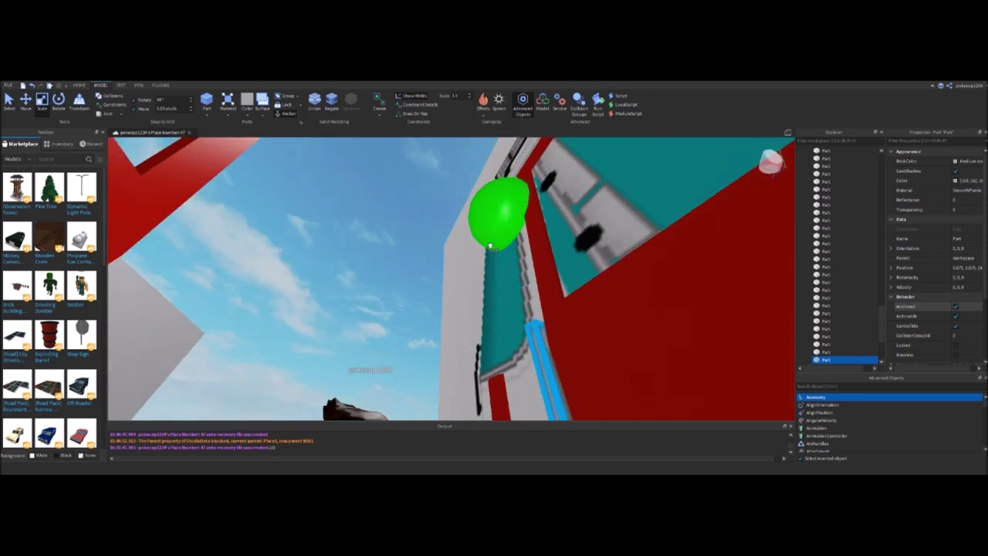
right_drag(491, 257, 489, 260)
right_drag(561, 405, 538, 366)
right_drag(545, 307, 472, 377)
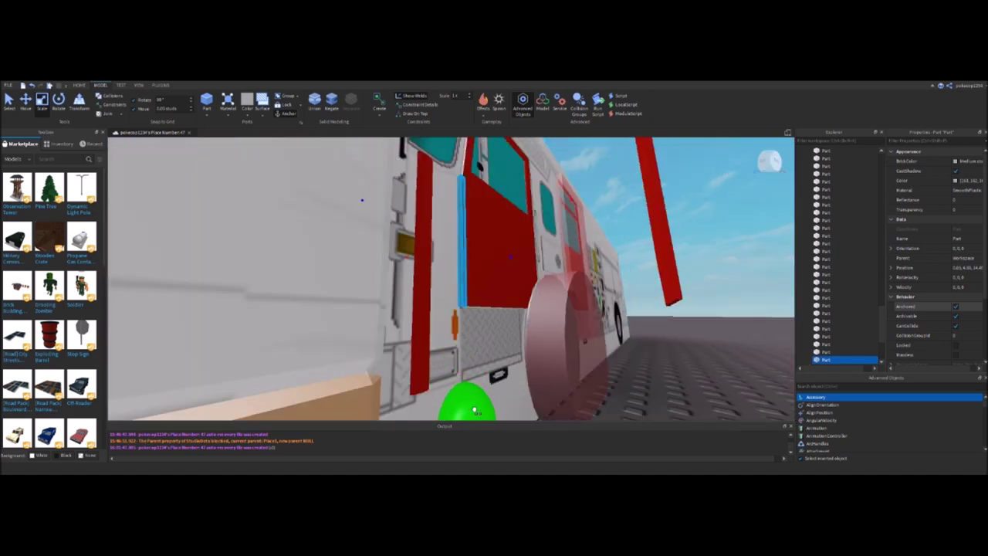
right_drag(474, 409, 467, 398)
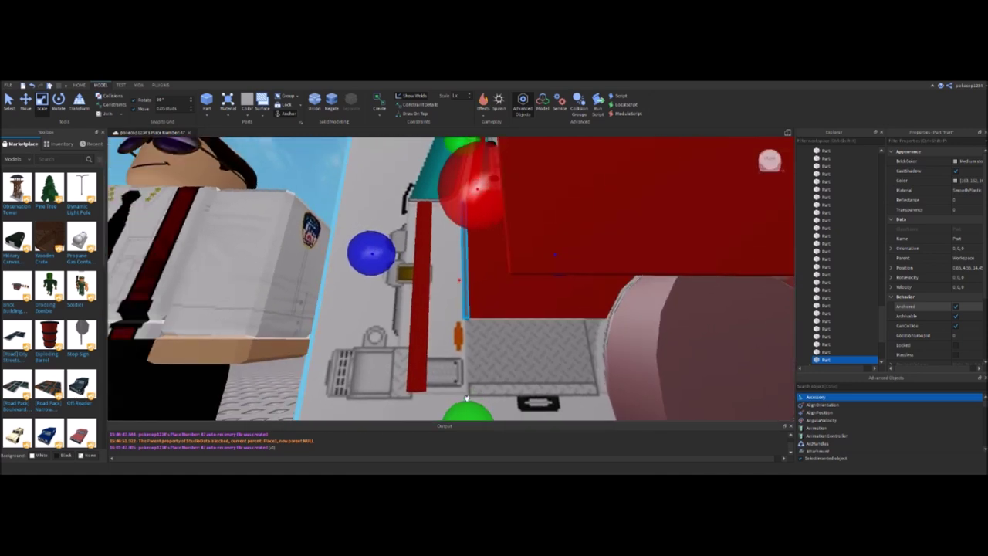
Separate the outlying red cab door union into its base panel and negative cut-out parts
scroll(473, 391, down, 5)
right_drag(542, 420, 384, 290)
click(384, 290)
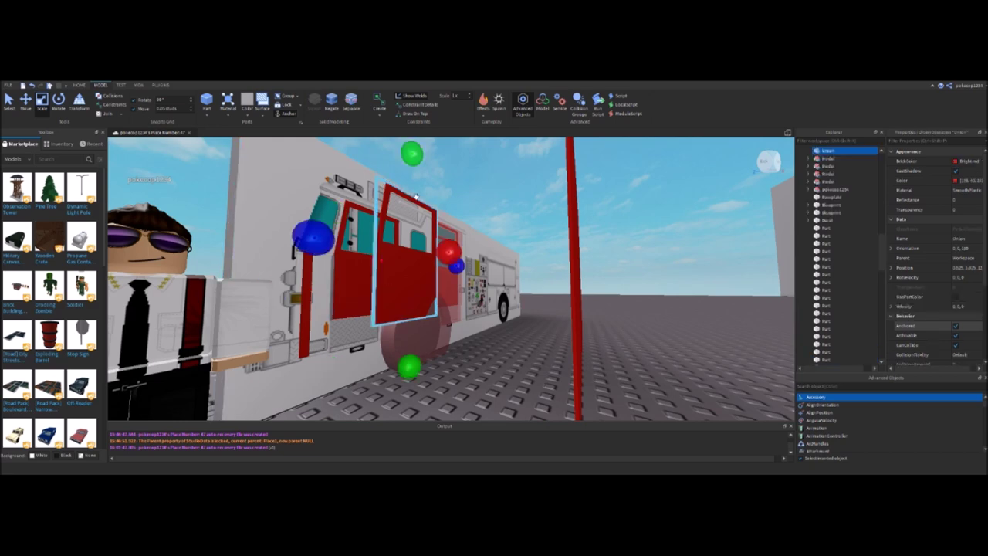
scroll(385, 290, up, 3)
click(351, 100)
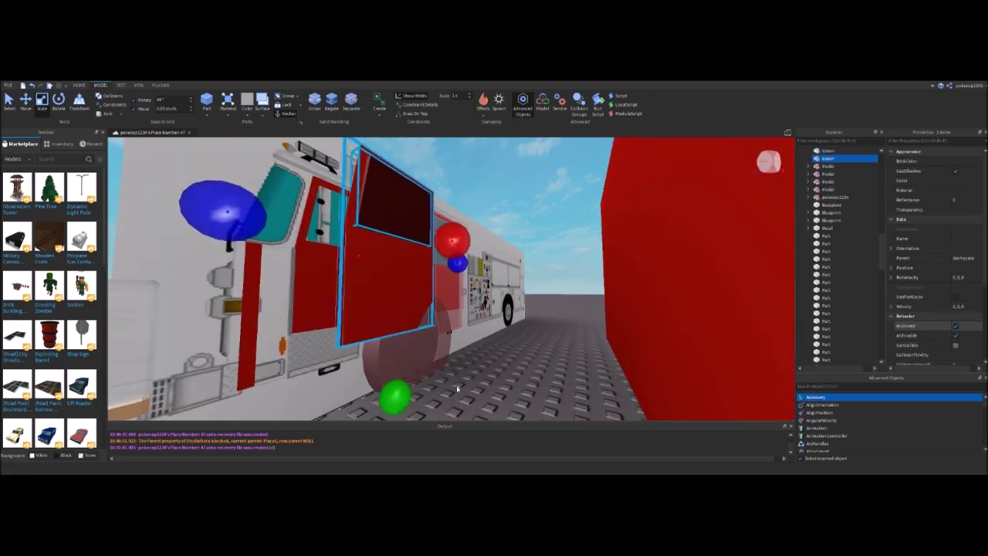
click(401, 312)
right_drag(401, 311, 502, 270)
scroll(571, 360, down, 5)
scroll(481, 221, up, 5)
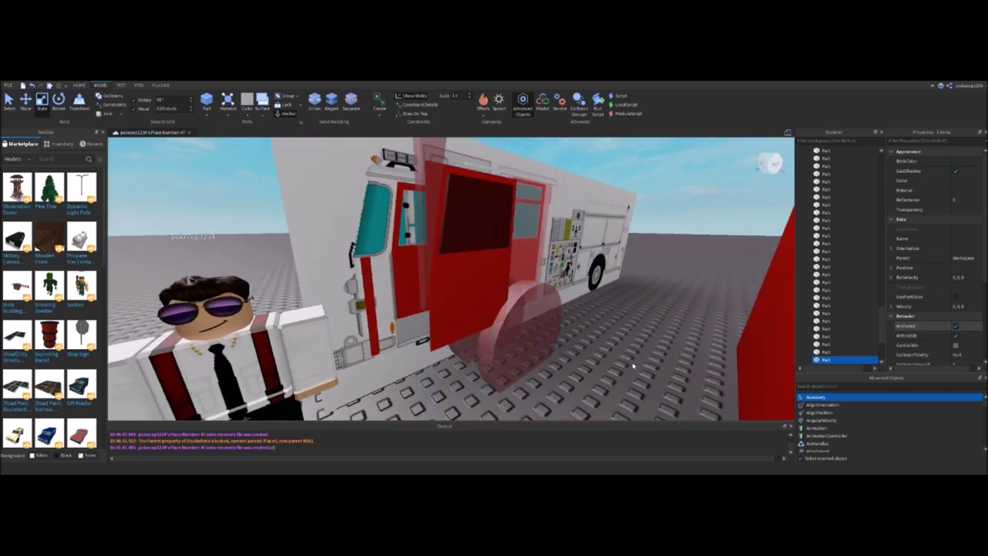
Delete the window cut-out from the separated red cab panel
click(481, 221)
ctrl+click(513, 320)
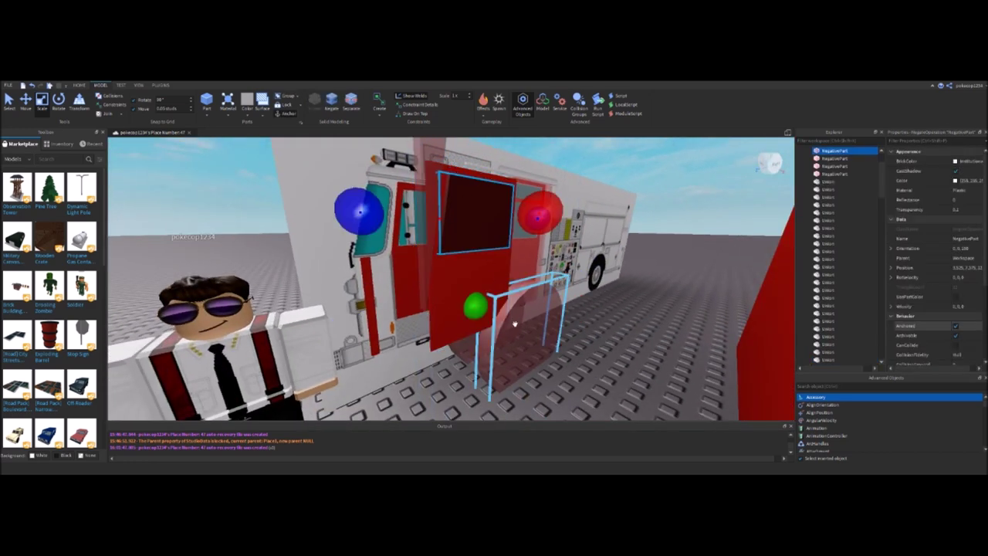
right_drag(587, 372, 505, 329)
click(585, 368)
Extend the red cab panel's lower edge downward and thicken the panel
click(505, 330)
scroll(494, 340, up, 5)
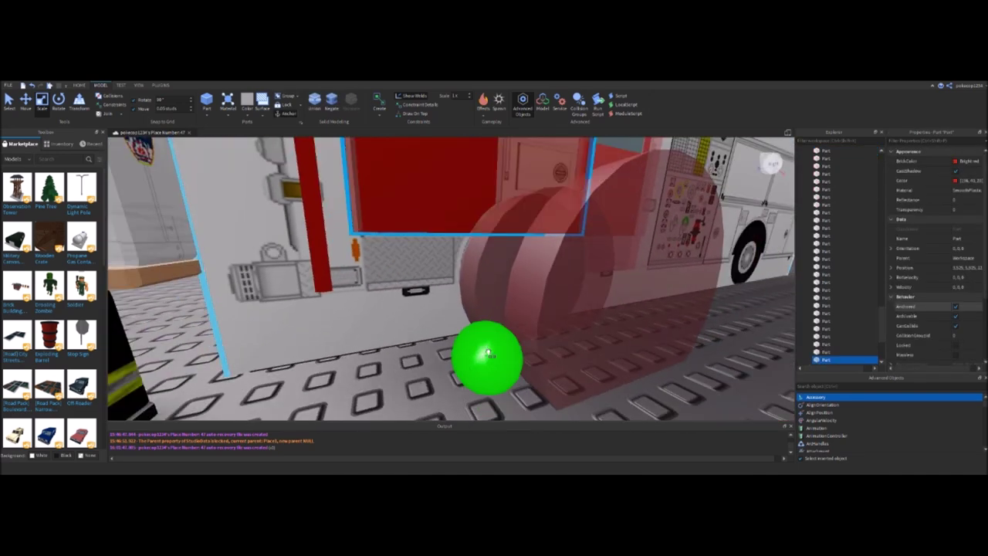
scroll(495, 386, down, 2)
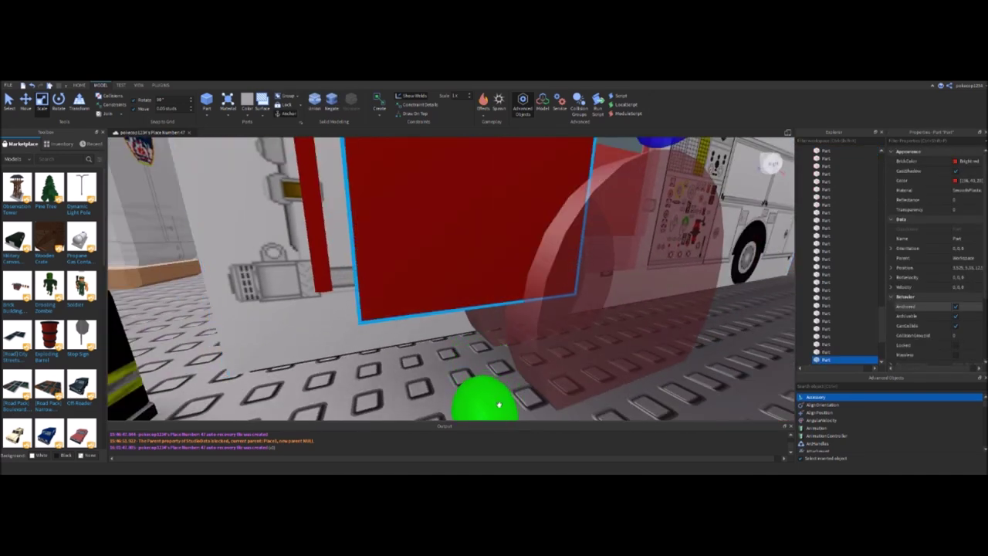
right_drag(498, 397, 499, 399)
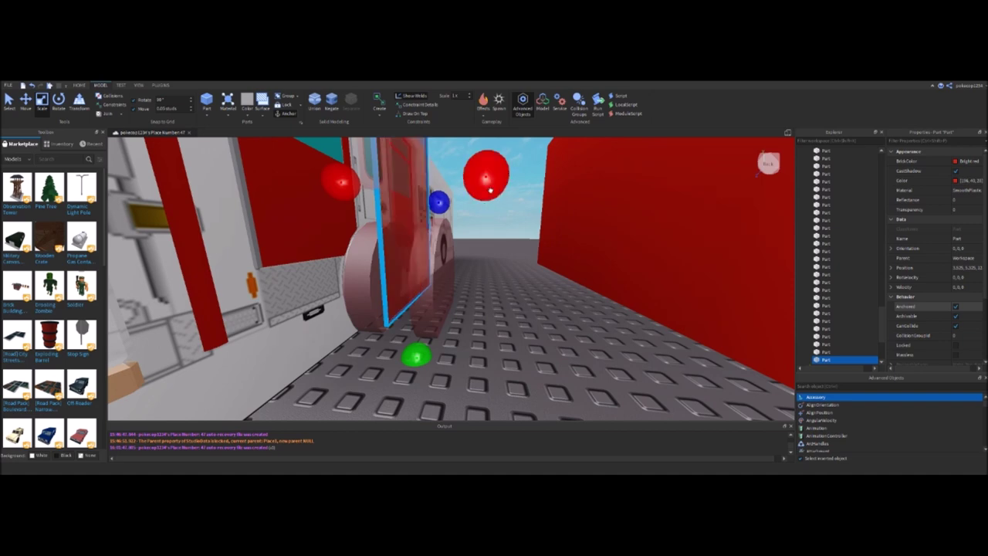
right_drag(490, 193, 495, 206)
scroll(495, 207, down, 3)
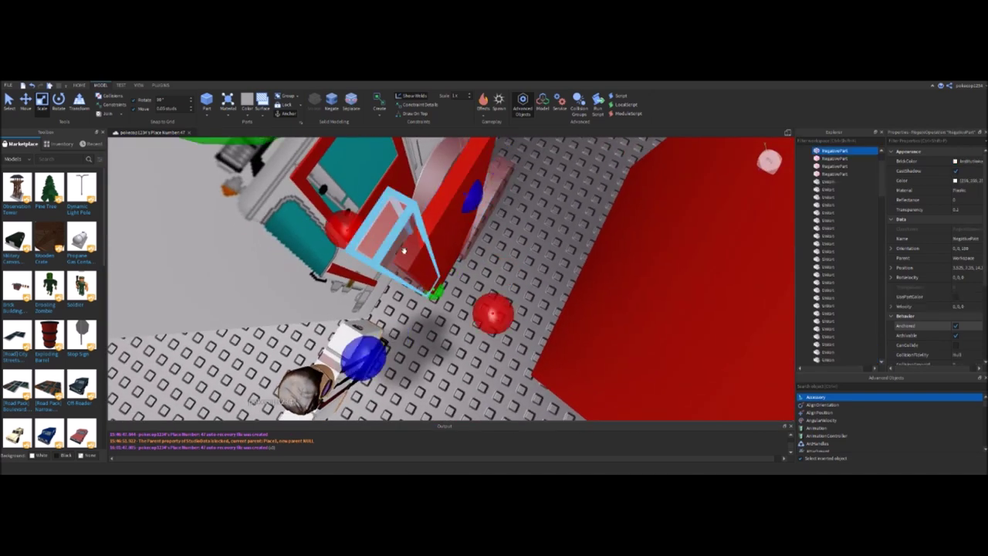
Turn the front wedge cut-out back into a solid wedge, widen it, and negate it again
right_drag(407, 244, 407, 244)
click(332, 100)
click(331, 108)
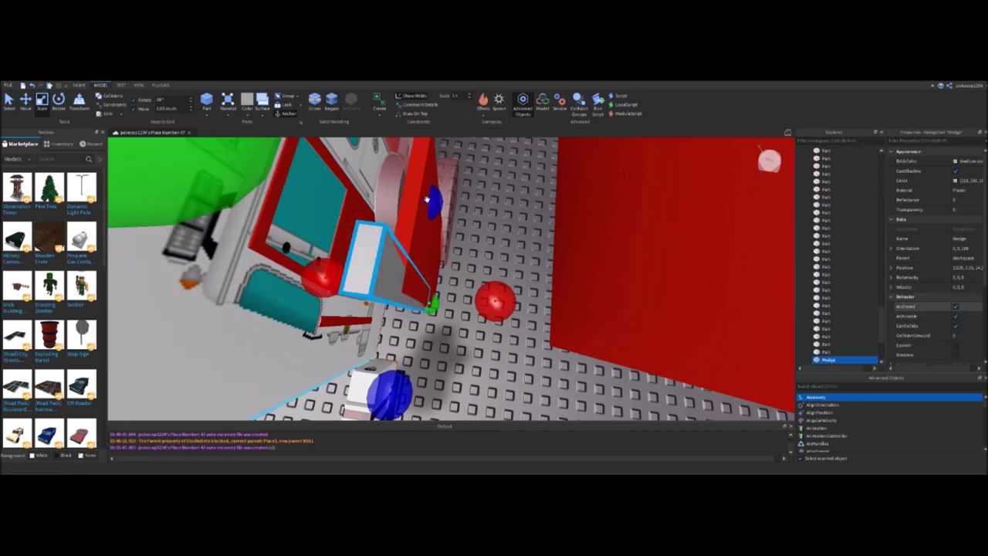
key(ctrl+z)
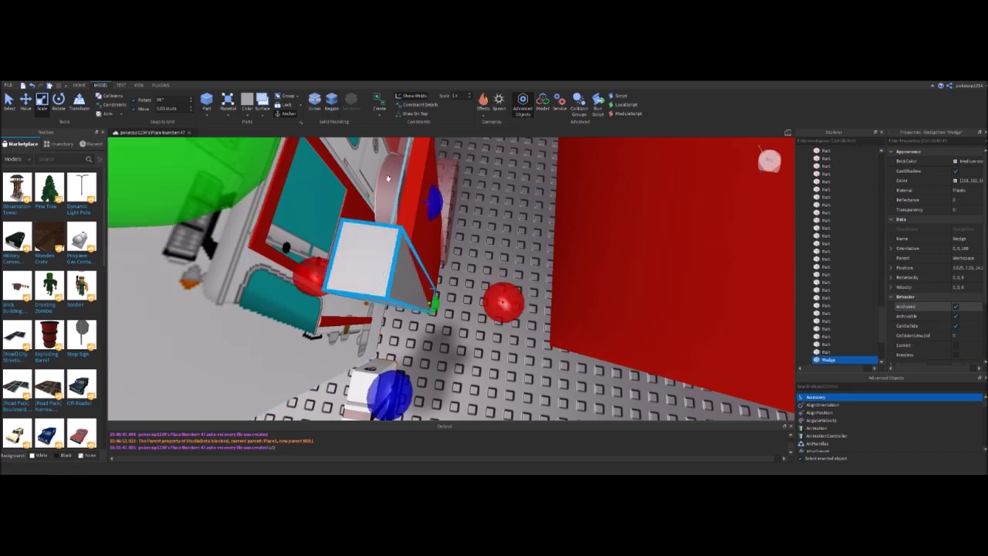
click(331, 104)
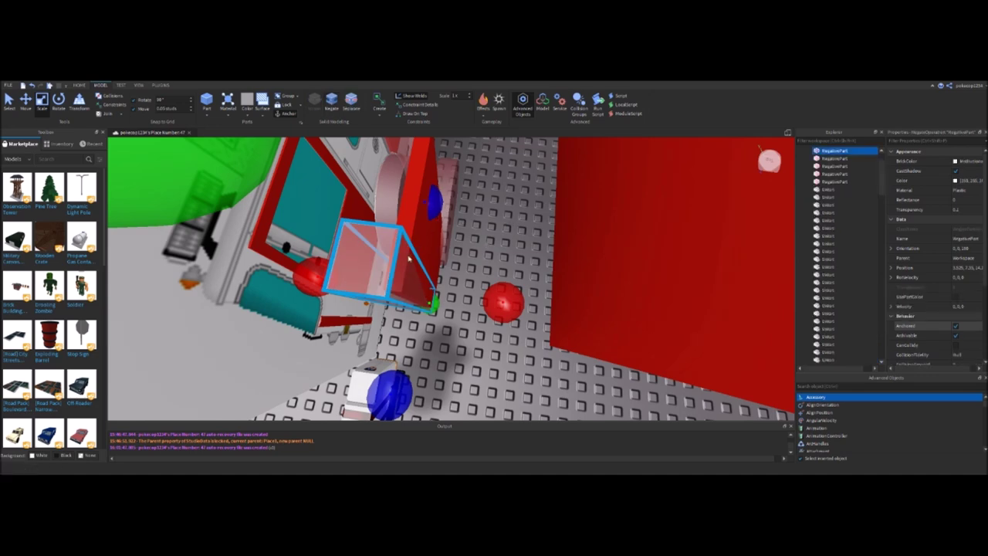
Union the thickened red cab panel with the front wedge and wheel-arch negative parts
right_drag(497, 236, 501, 339)
click(541, 262)
scroll(512, 289, up, 3)
scroll(513, 289, down, 5)
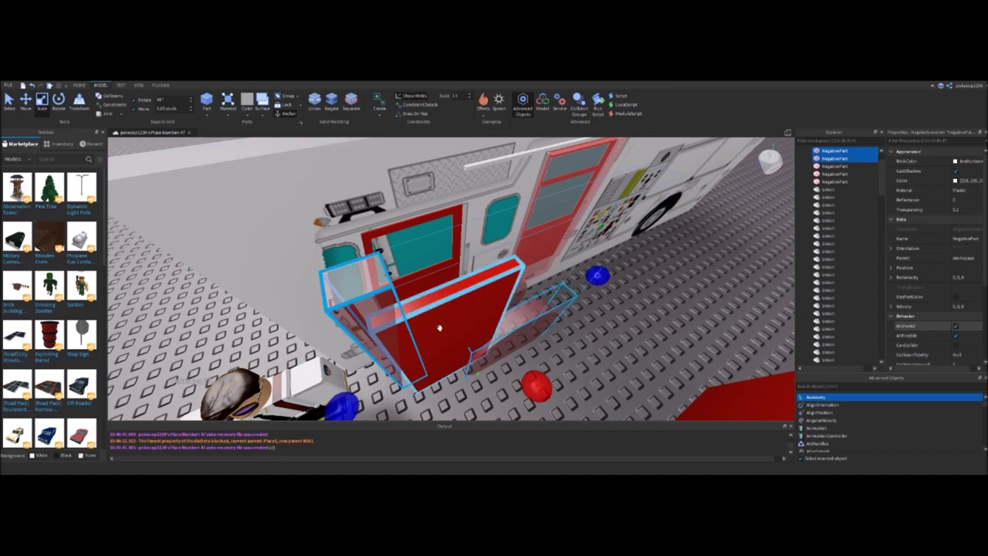
ctrl+click(340, 137)
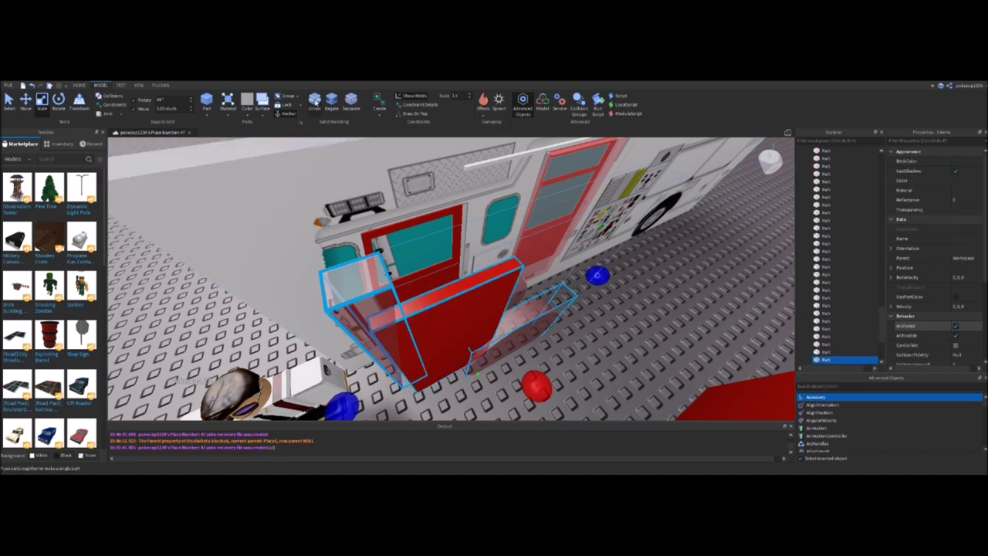
click(315, 102)
scroll(590, 356, down, 6)
scroll(590, 357, up, 8)
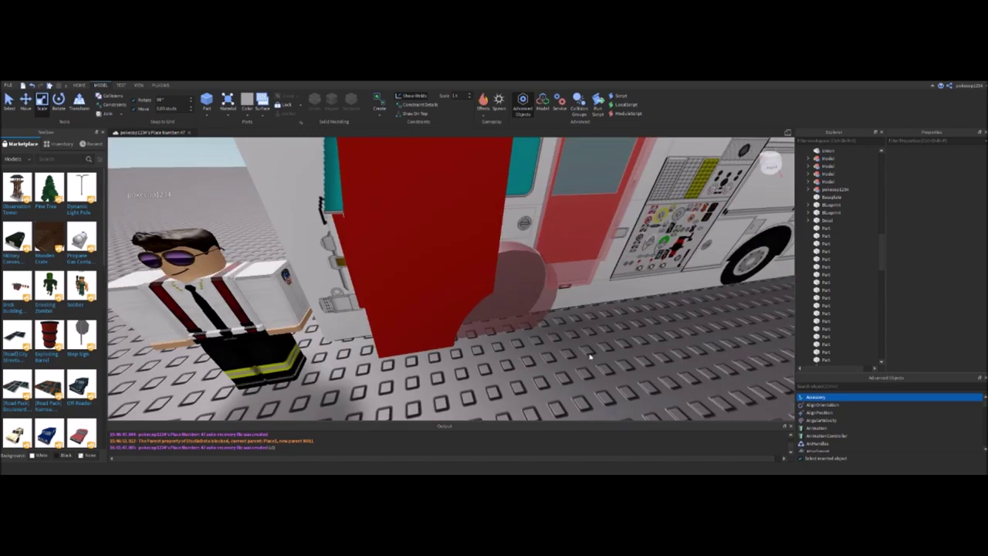
Separate the combined red cab panel back into its base panel and negative cut-out parts
scroll(590, 357, down, 5)
right_drag(589, 352, 572, 347)
click(453, 284)
scroll(454, 286, up, 5)
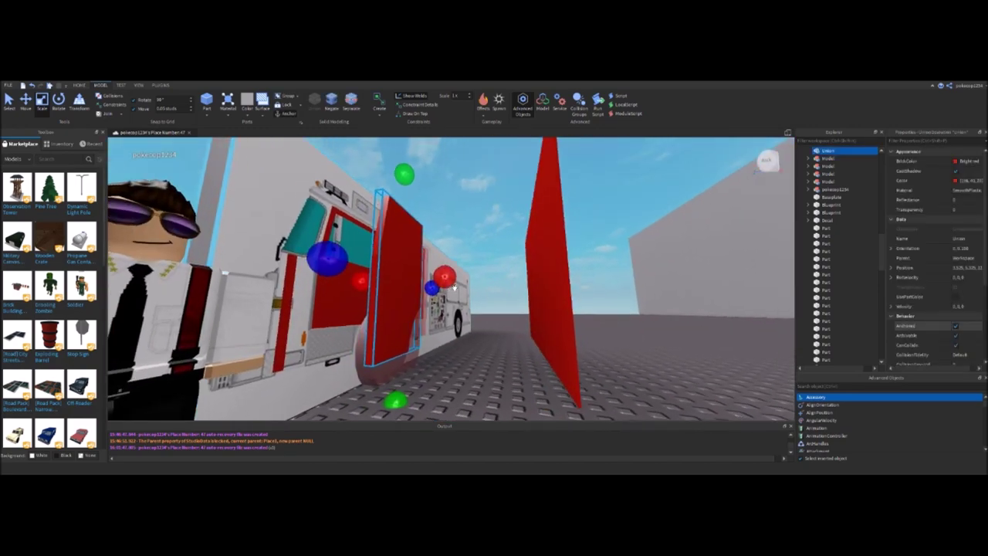
right_drag(438, 289, 426, 259)
scroll(426, 258, down, 5)
click(351, 100)
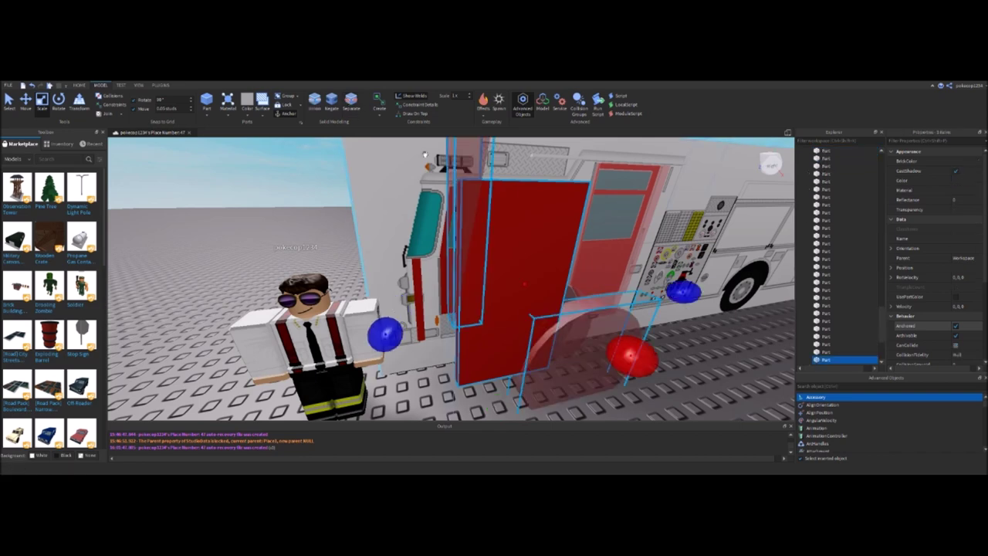
scroll(505, 367, up, 5)
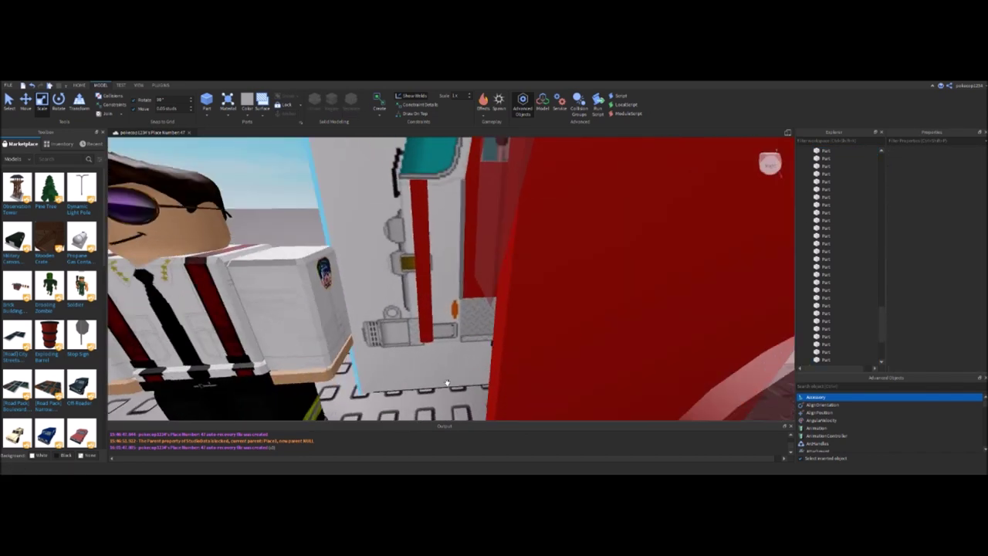
Duplicate the grey vertical strip beside the cab door and move the copy out to the red cab panel's front edge
scroll(467, 373, down, 3)
scroll(426, 347, up, 10)
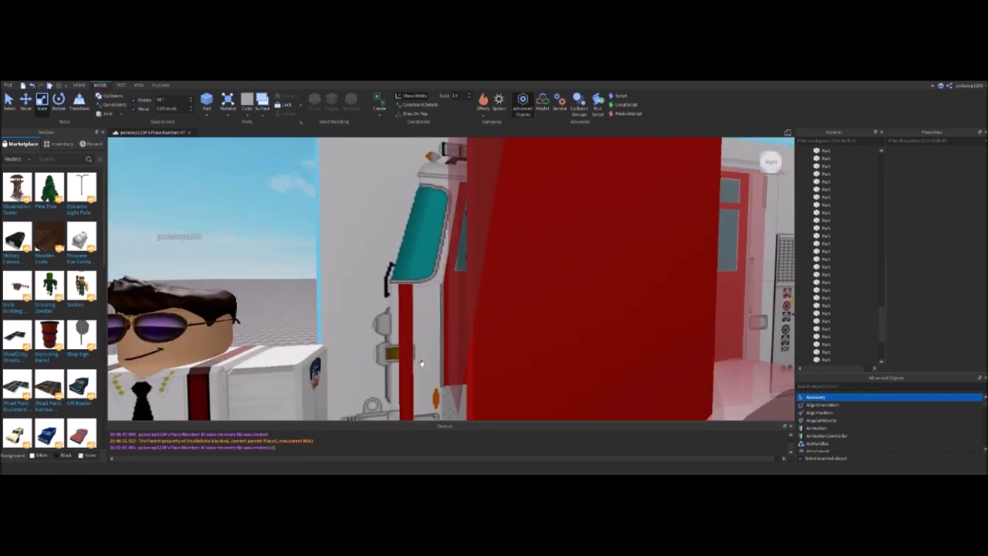
scroll(421, 363, up, 10)
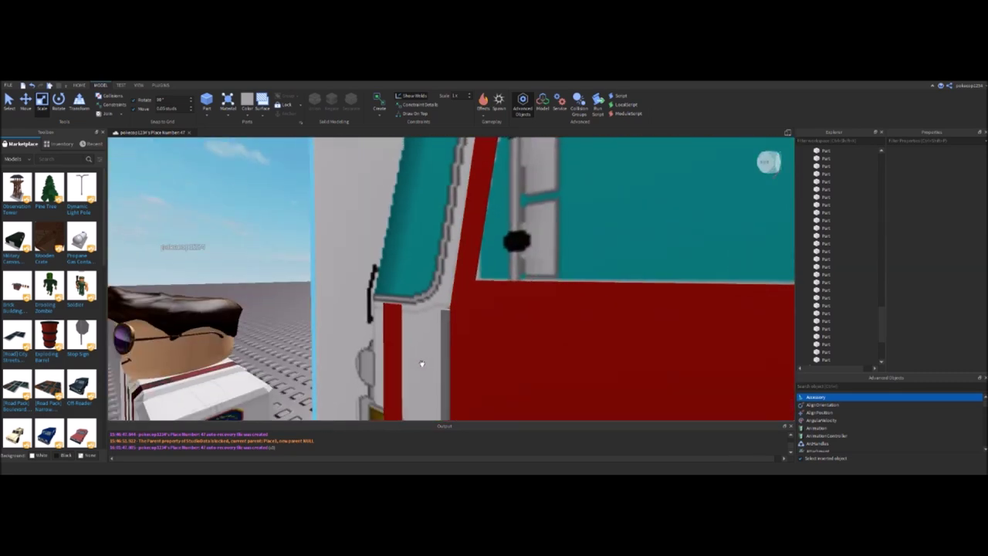
scroll(421, 363, up, 5)
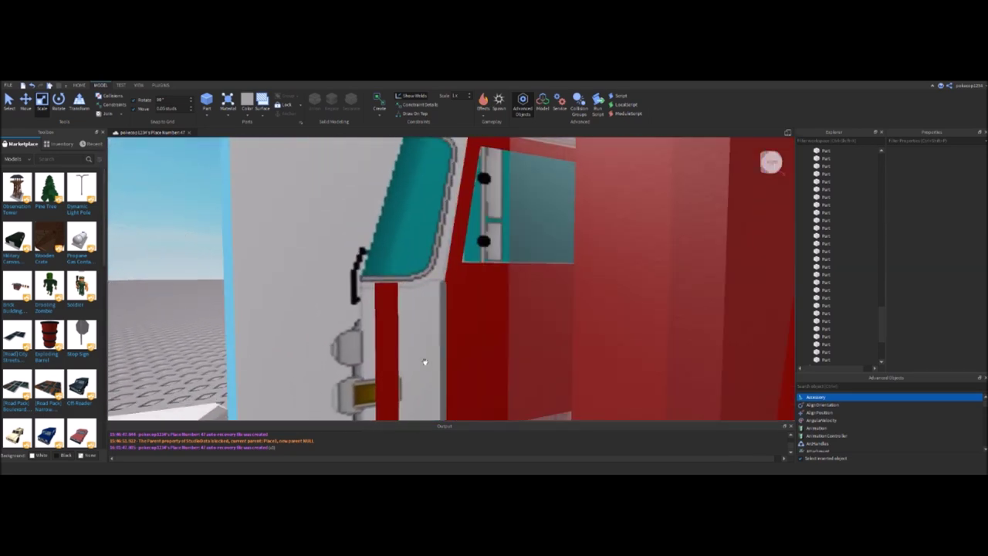
click(442, 338)
right_drag(442, 338, 441, 342)
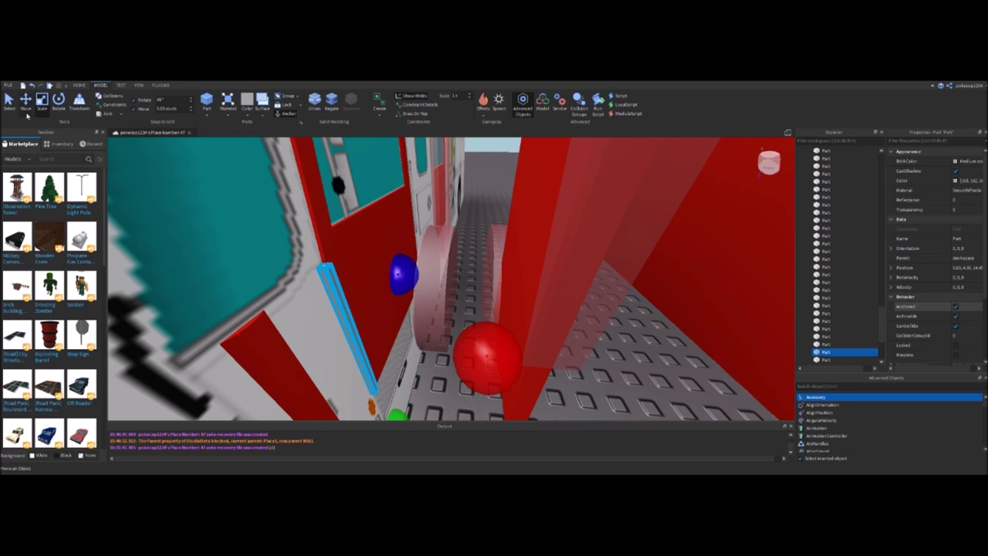
right_drag(419, 356, 488, 354)
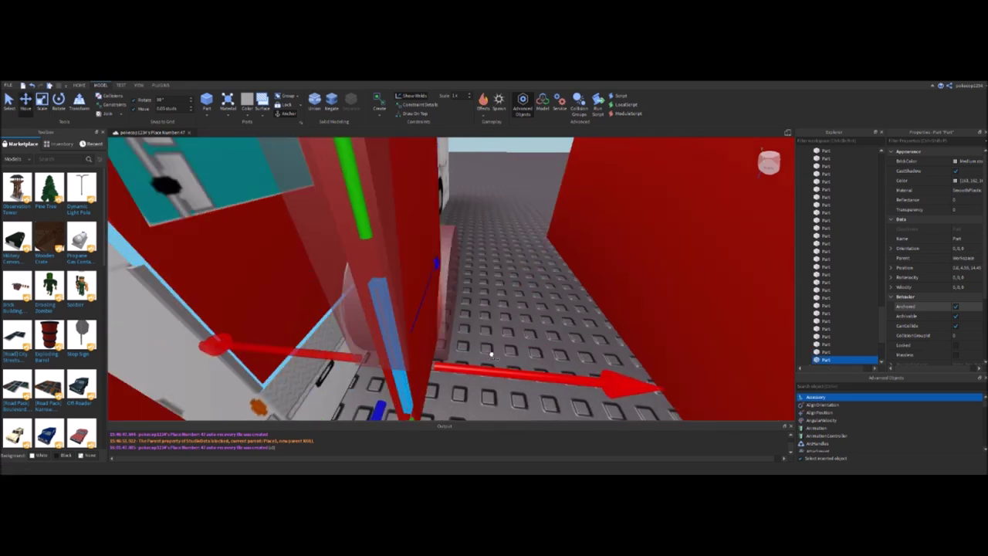
Scale the copied strip into a larger block enclosing the lower part of the front wedge cut-out
click(41, 99)
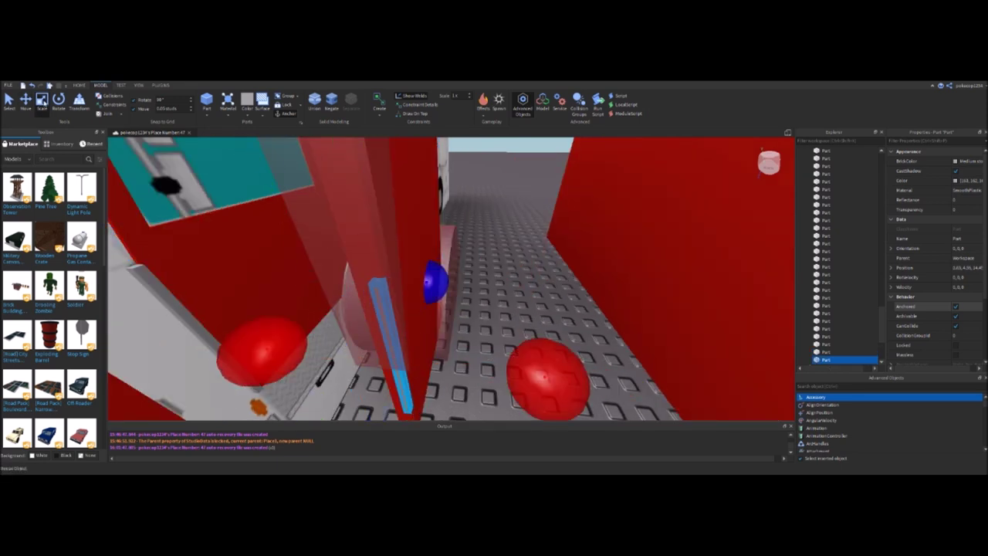
mouse_move(325, 351)
right_down()
mouse_move(334, 348)
mouse_move(289, 356)
mouse_move(317, 352)
right_up()
right_drag(406, 331, 380, 342)
right_drag(463, 376, 464, 377)
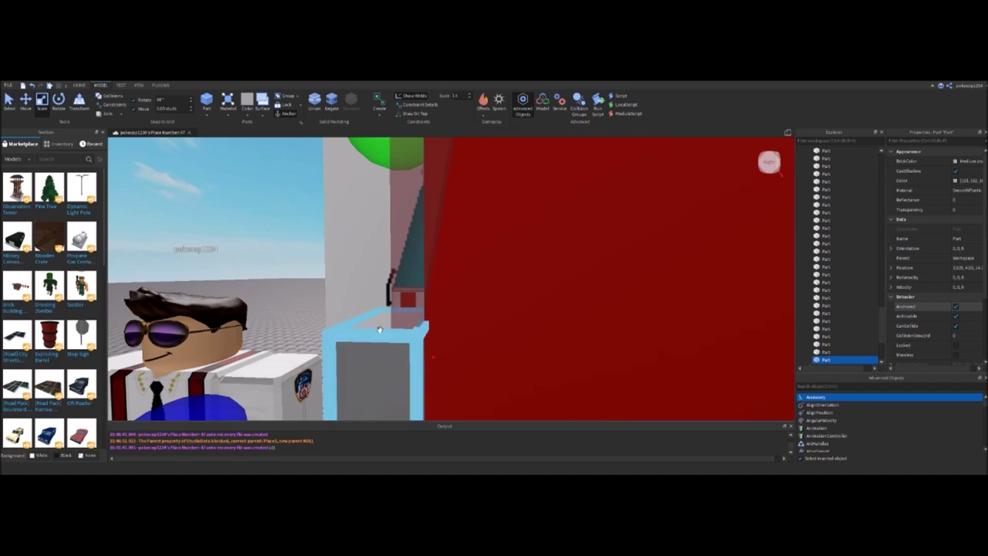
right_drag(349, 346, 336, 330)
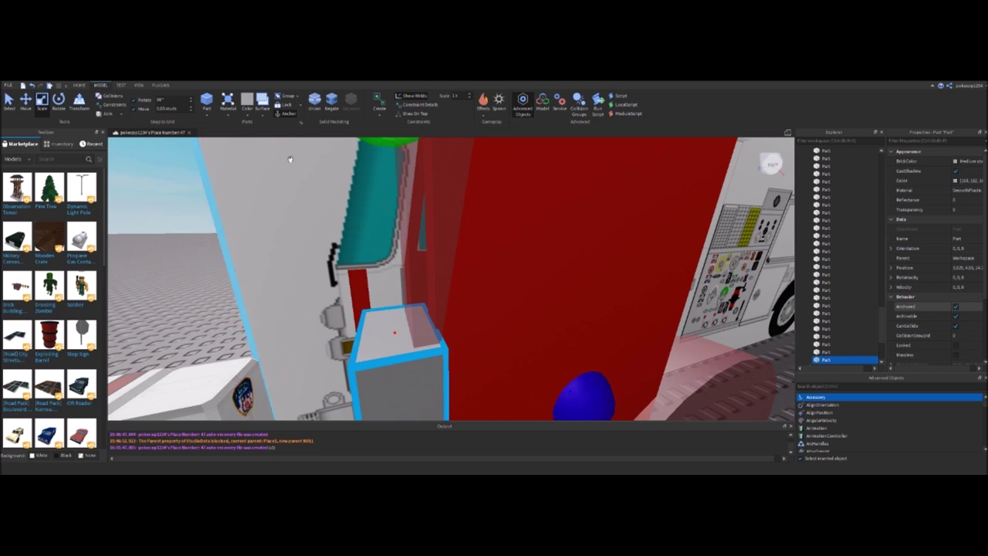
Trim the lower end off the front wedge by turning it solid and unioning it with the negated block
click(414, 213)
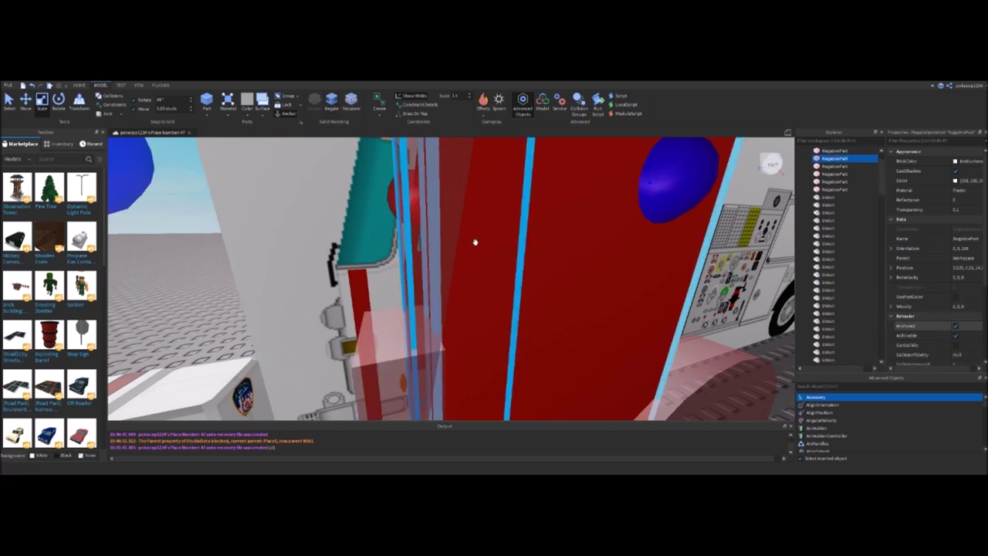
right_drag(518, 347, 293, 91)
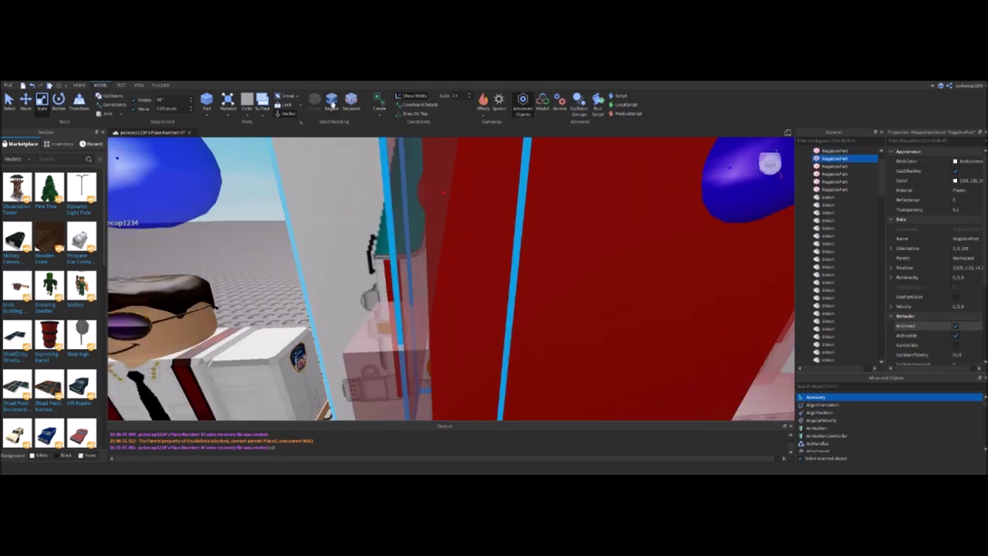
right_drag(417, 324, 444, 347)
ctrl+click(442, 363)
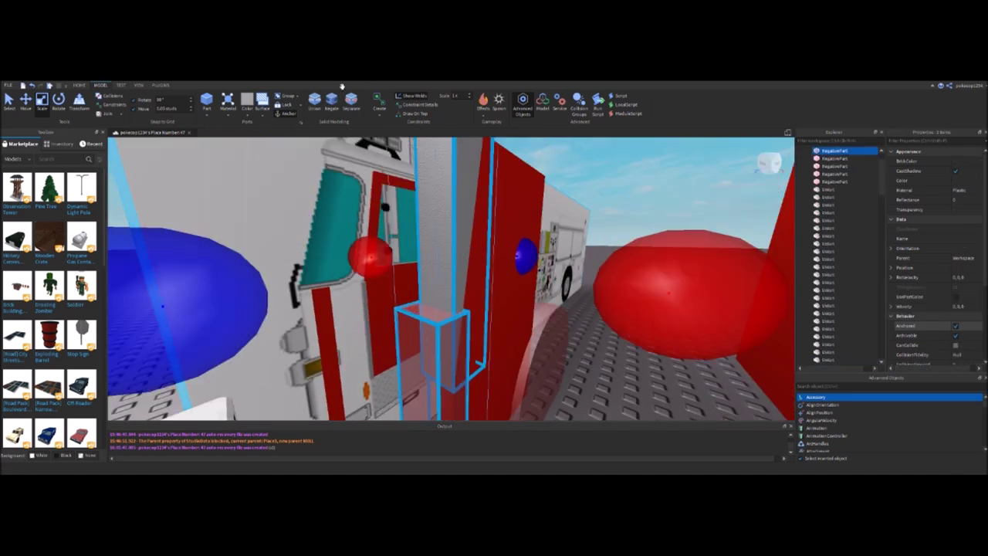
click(314, 100)
right_drag(530, 286, 532, 286)
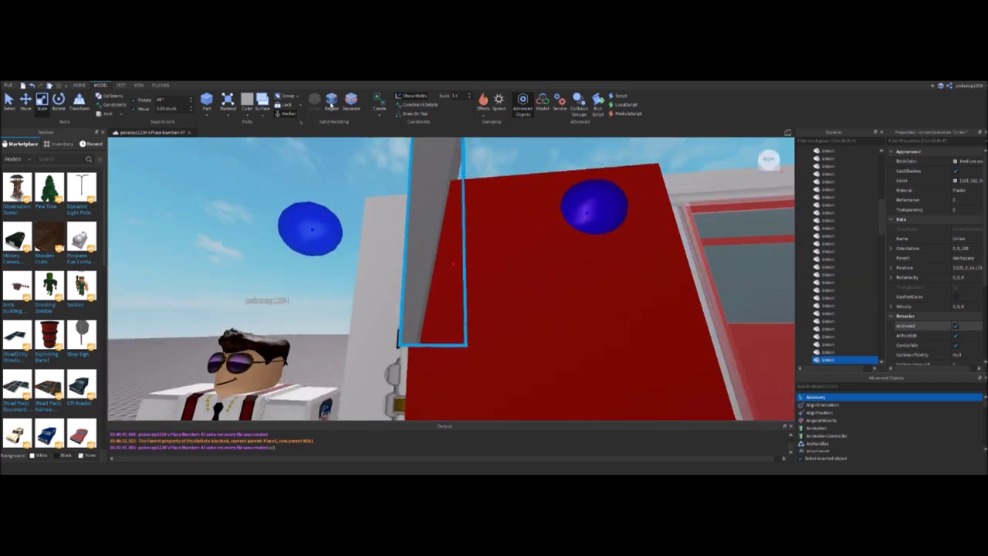
Negate the trimmed front wedge and union it with the red cab panel and the wheel-arch negative part
click(470, 263)
right_drag(470, 263, 472, 272)
scroll(276, 320, up, 1)
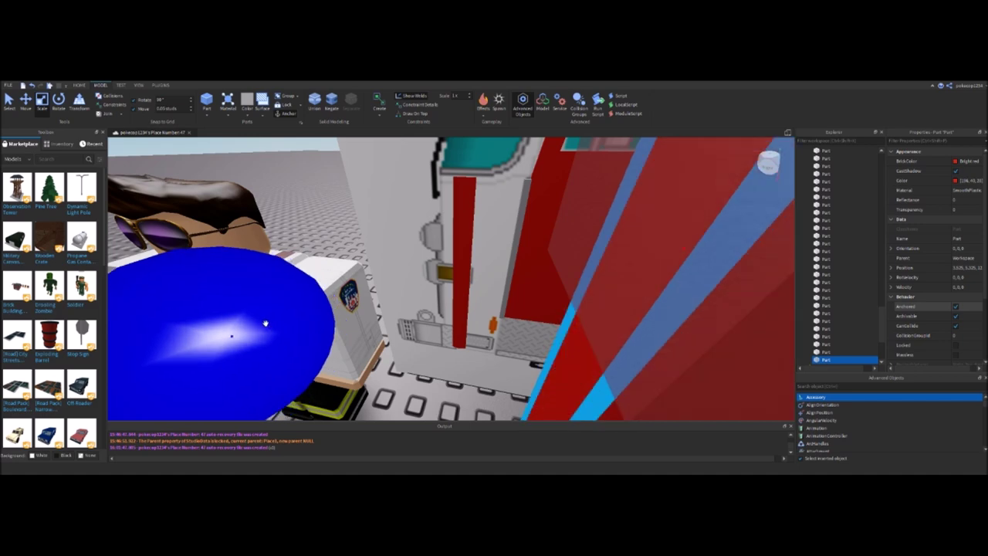
scroll(266, 323, down, 3)
right_drag(266, 323, 494, 371)
key(ctrl+shift+n)
right_drag(394, 288, 606, 235)
scroll(421, 346, up, 3)
right_drag(563, 285, 560, 278)
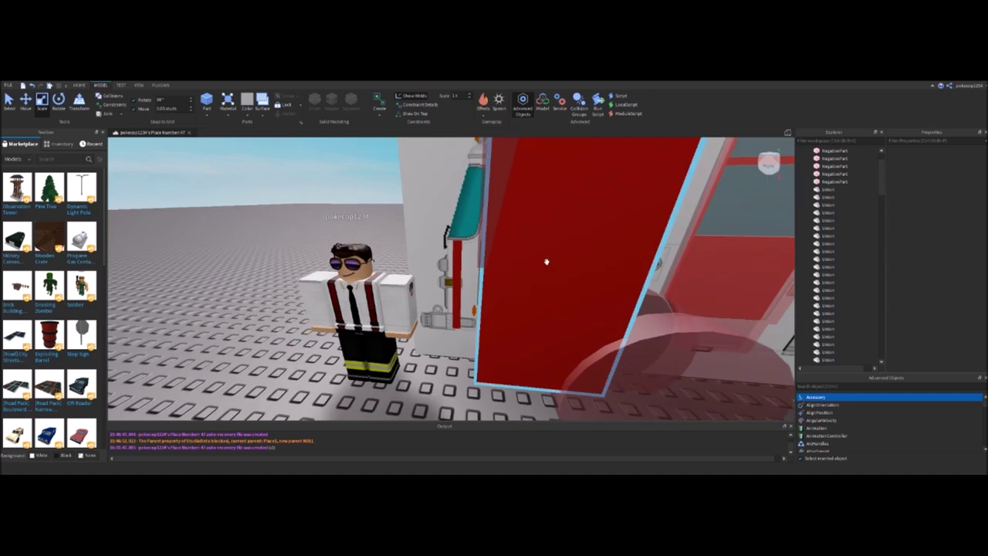
click(488, 217)
right_drag(488, 220, 397, 277)
click(312, 109)
scroll(478, 334, up, 5)
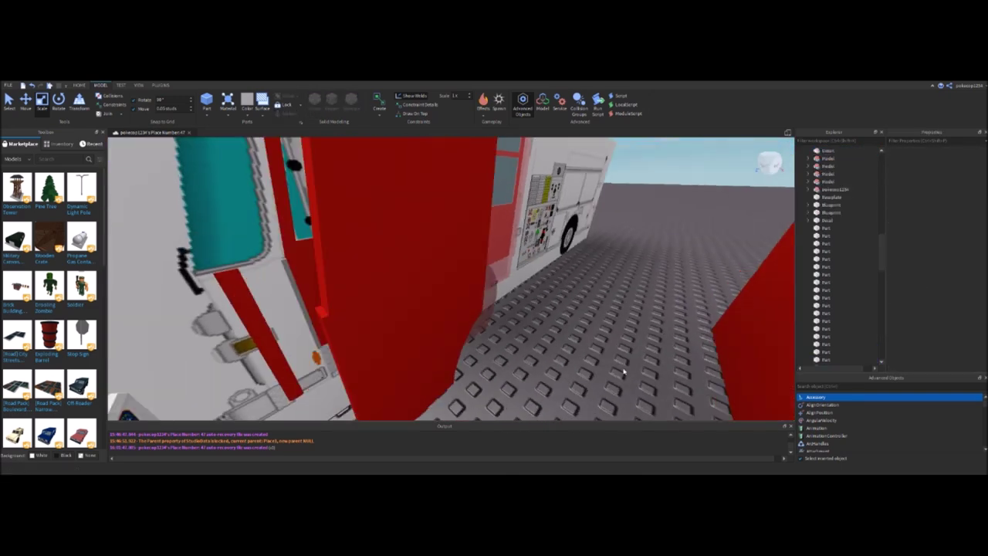
Move the shaped cab panel outward until it intersects the large red side wall
right_drag(478, 335, 510, 335)
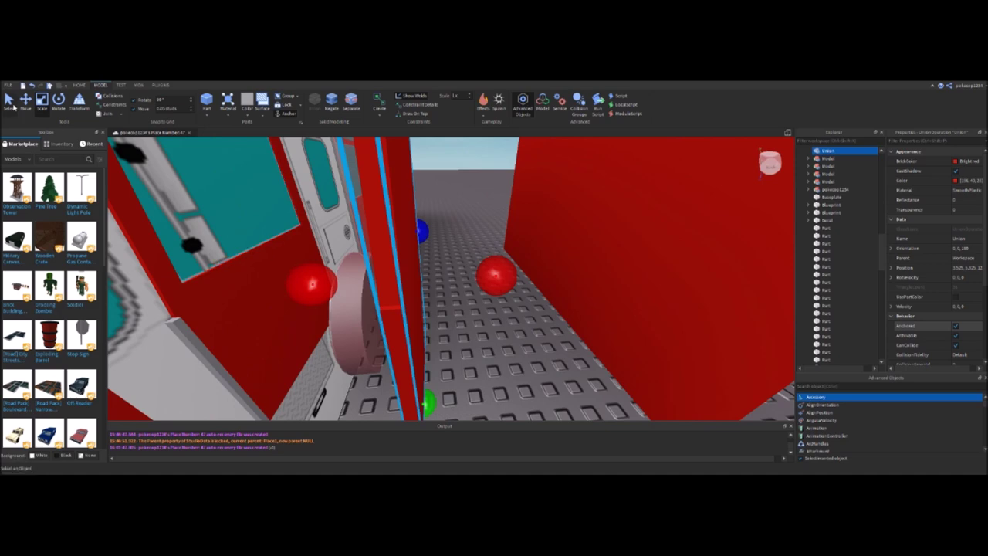
click(25, 100)
right_drag(463, 266, 513, 267)
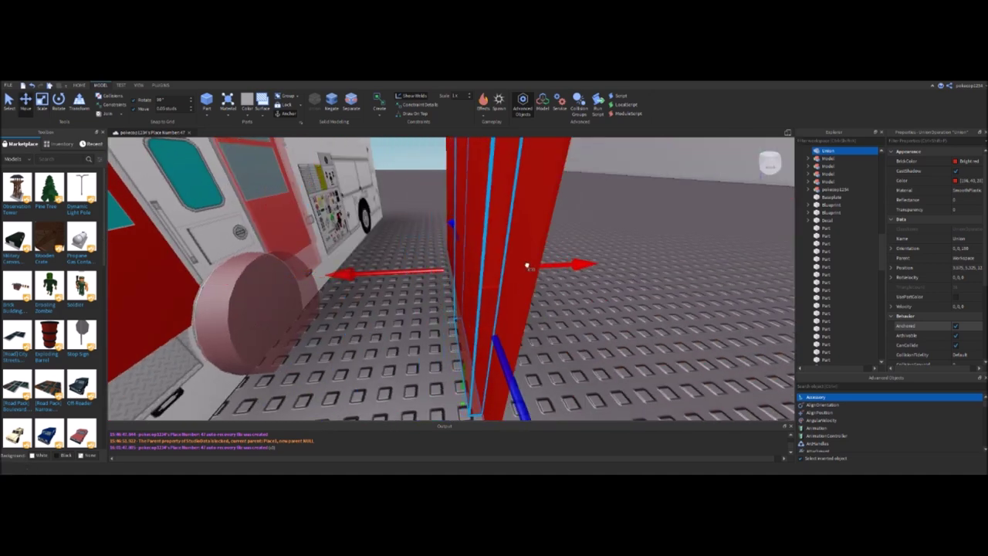
scroll(506, 263, down, 5)
right_drag(598, 363, 563, 295)
scroll(601, 379, up, 3)
Negate the cab panel, set its BrickColor to Really black, and enable UsePartColor
click(562, 296)
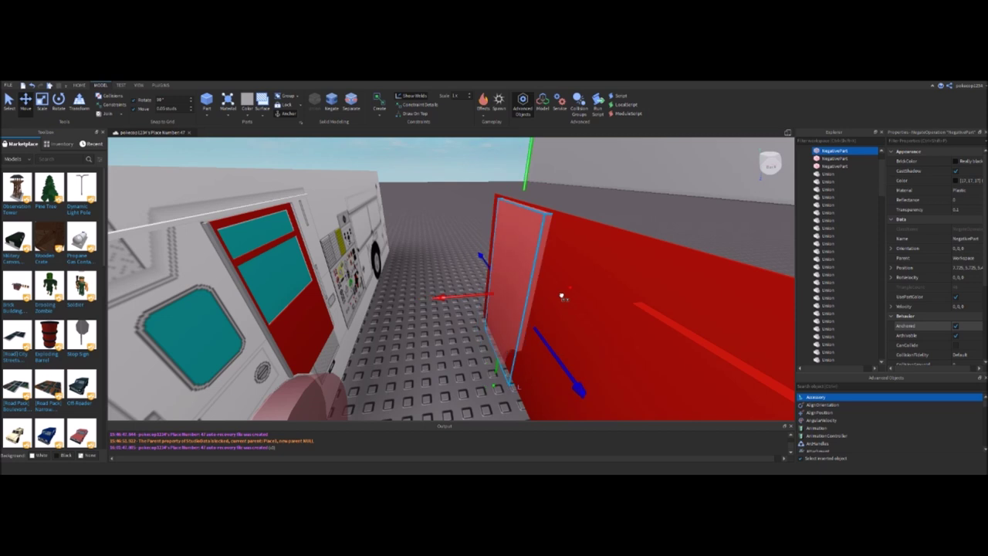
click(647, 346)
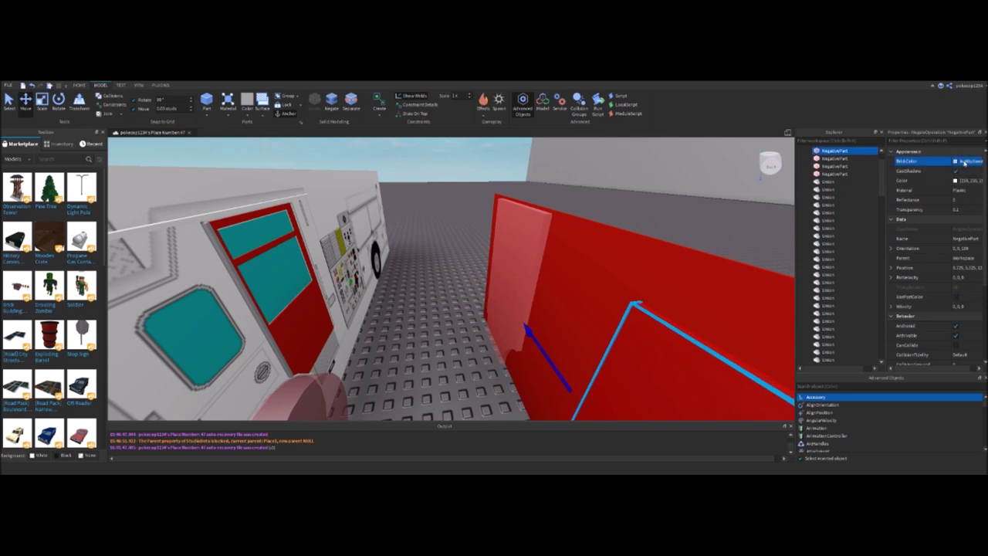
click(948, 297)
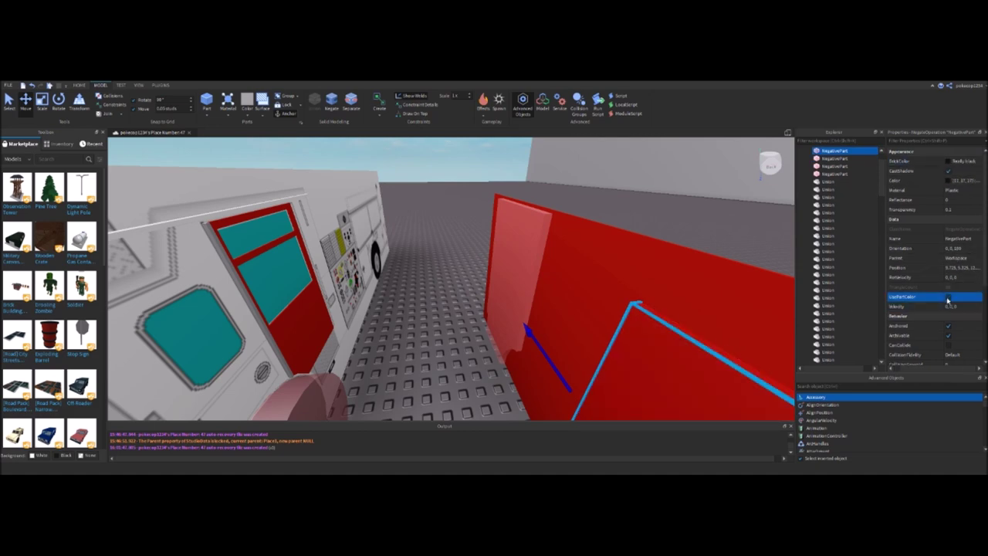
click(949, 297)
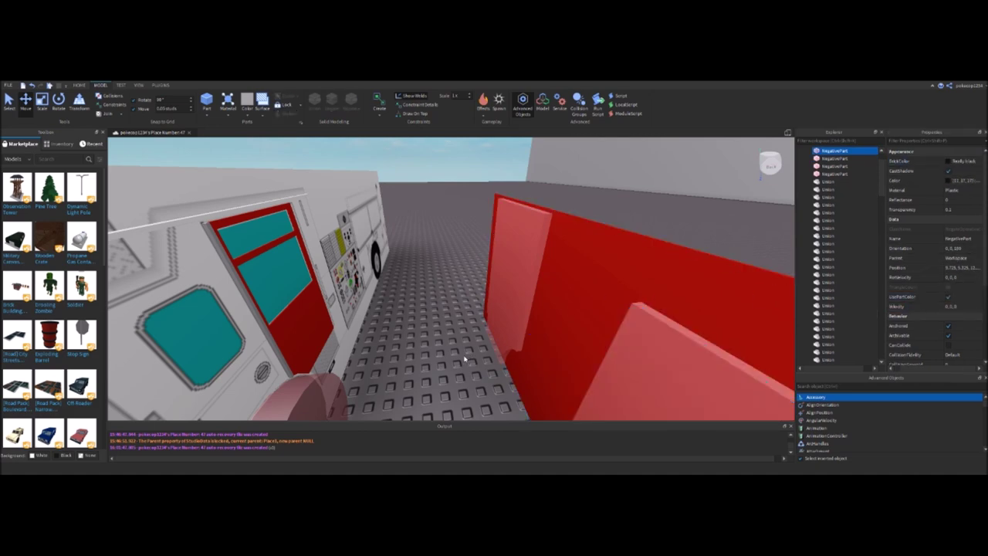
Union the large red side wall with the cab-panel and rear-door negative parts to cut both openings
scroll(464, 359, down, 5)
scroll(465, 359, up, 8)
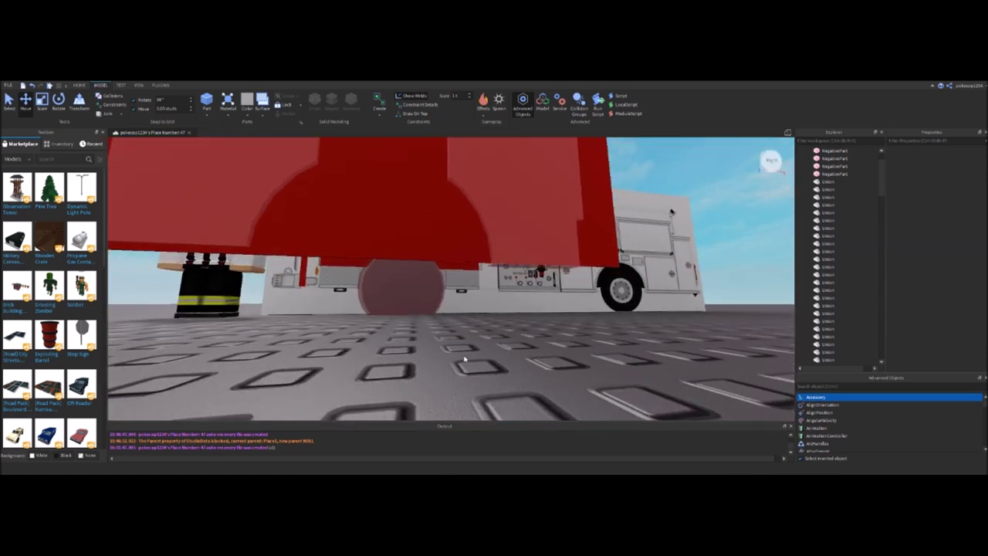
scroll(467, 354, down, 3)
middle_drag(473, 269, 507, 313)
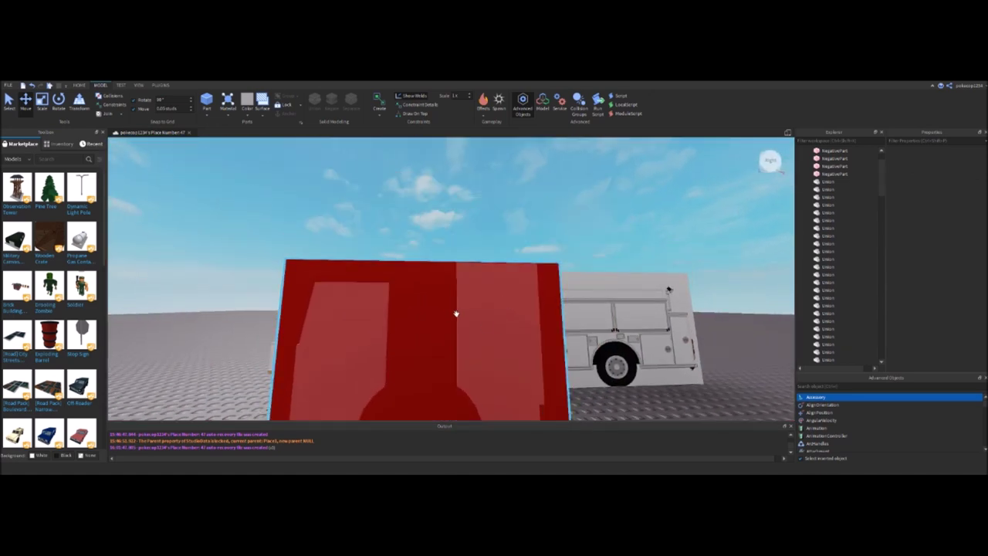
scroll(456, 314, down, 2)
key(a)
key(w)
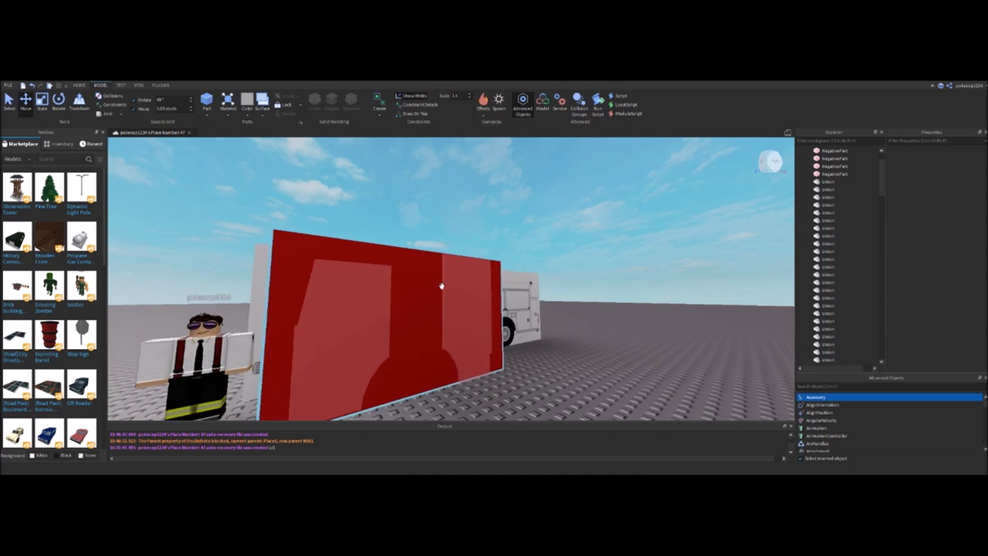
key(s)
key(w)
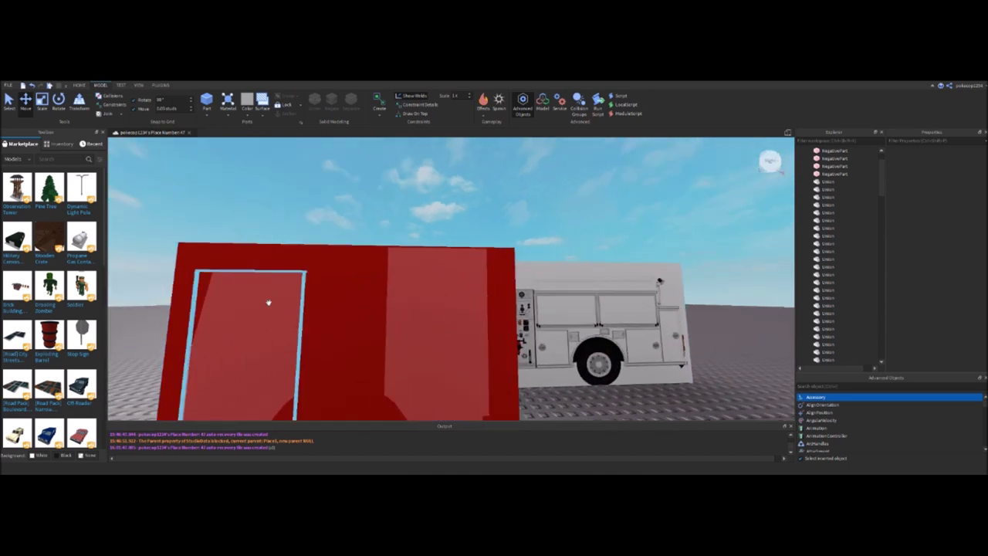
key(s)
click(311, 332)
ctrl+click(442, 328)
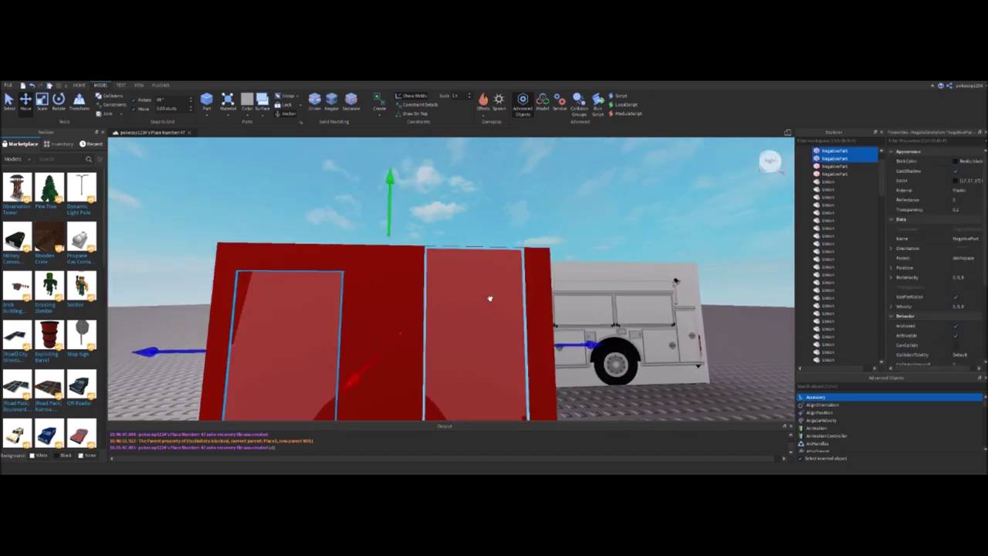
right_drag(442, 328, 478, 297)
key(ctrl+shift+n)
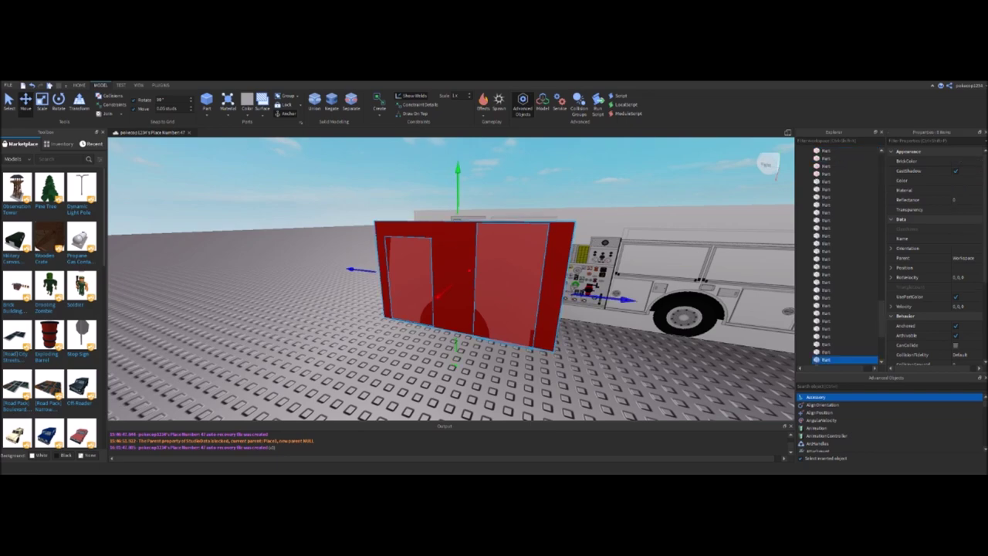
key(ctrl+shift+g)
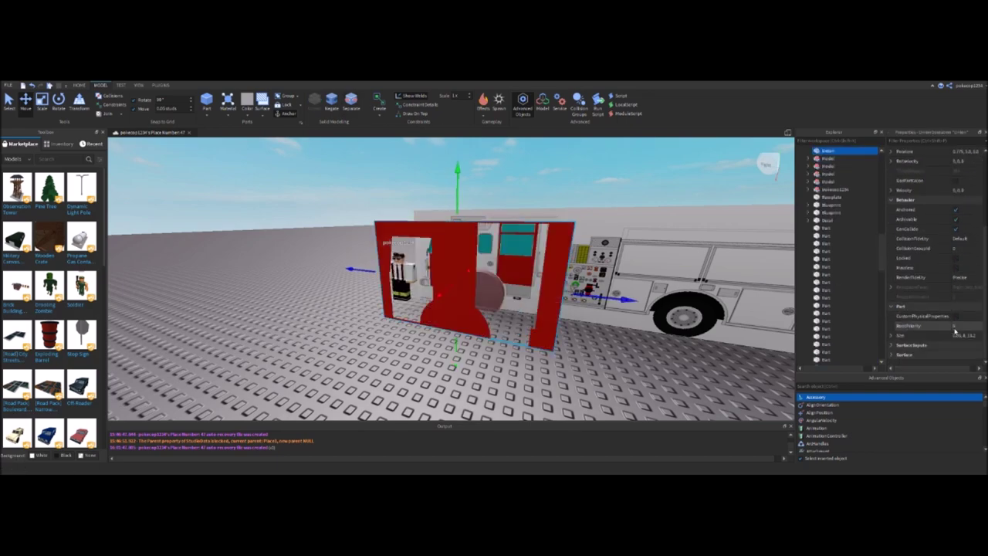
Separate the cut side wall, and the cab cut-out within it, back into their component parts
click(592, 361)
scroll(540, 363, up, 10)
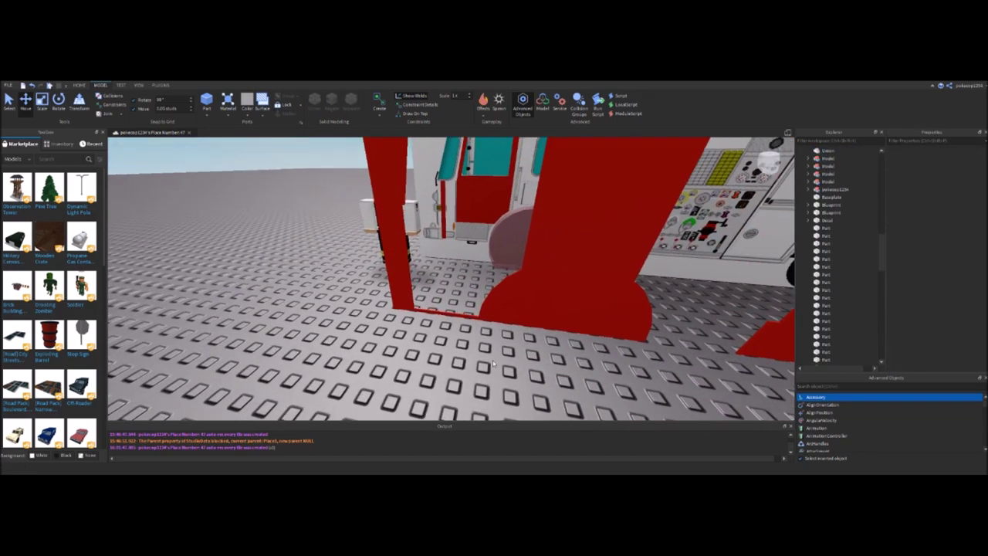
right_drag(494, 362, 494, 362)
click(502, 258)
right_drag(503, 258, 503, 258)
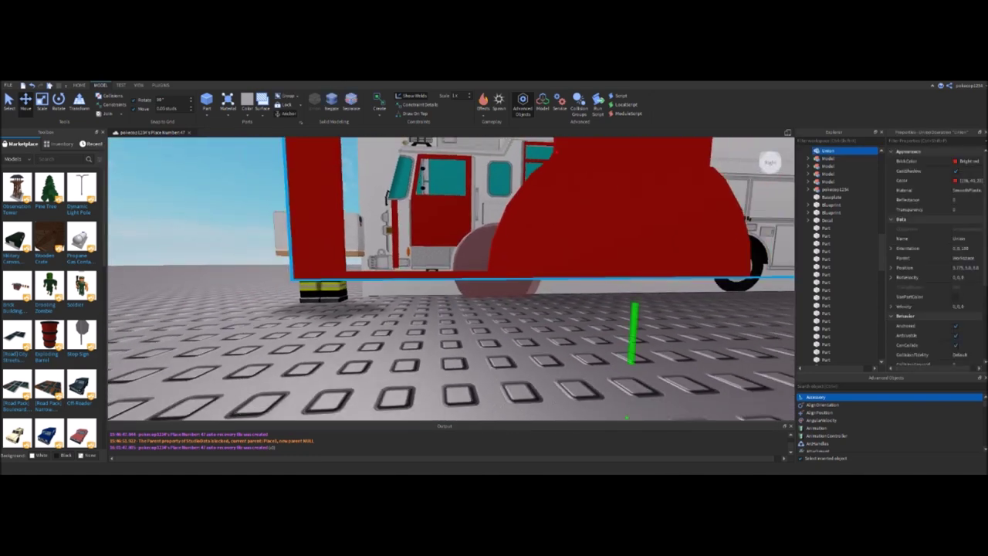
click(354, 107)
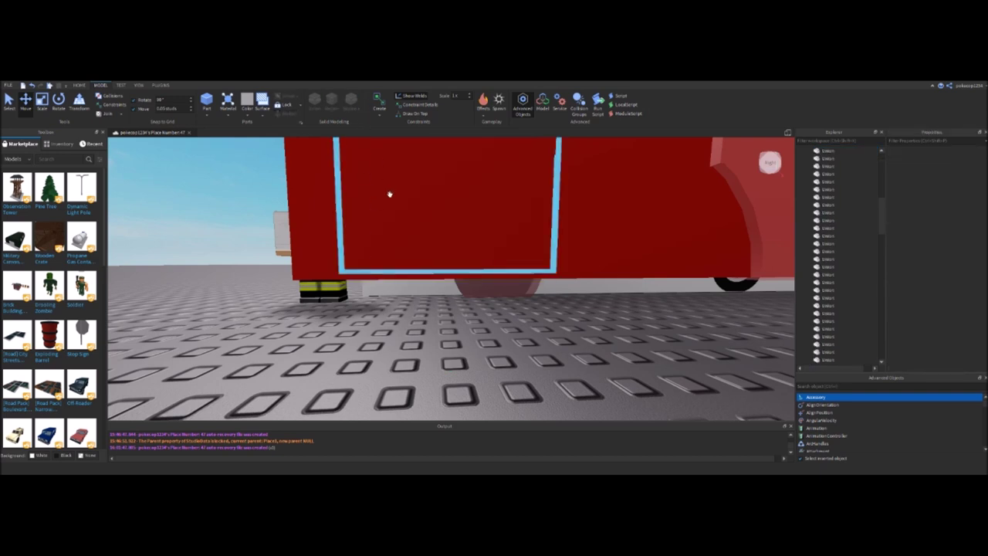
click(353, 100)
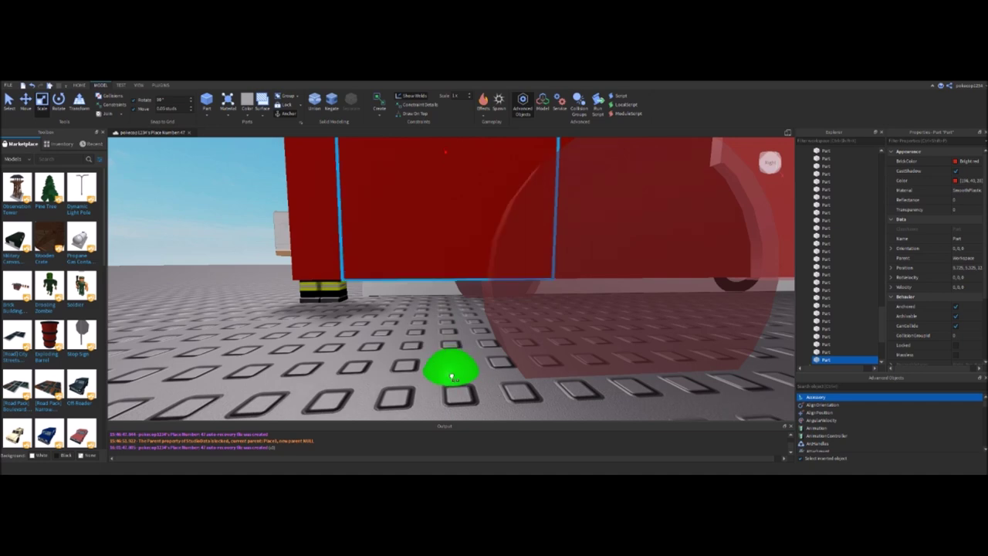
Extend the cab cut-out's base panel downward past the wall's lower edge and union it with its wedge and wheel-arch negative parts
click(331, 105)
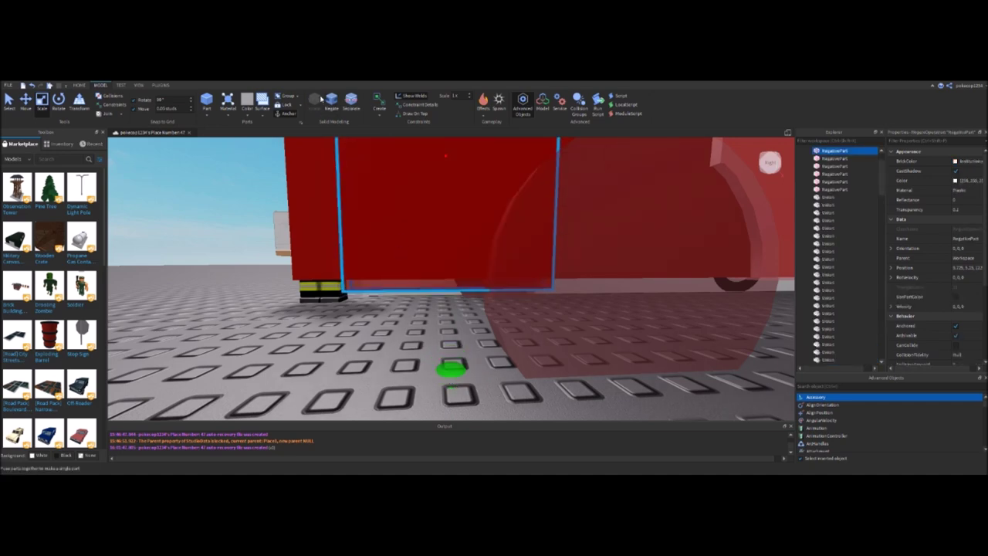
ctrl+click(533, 265)
key(f)
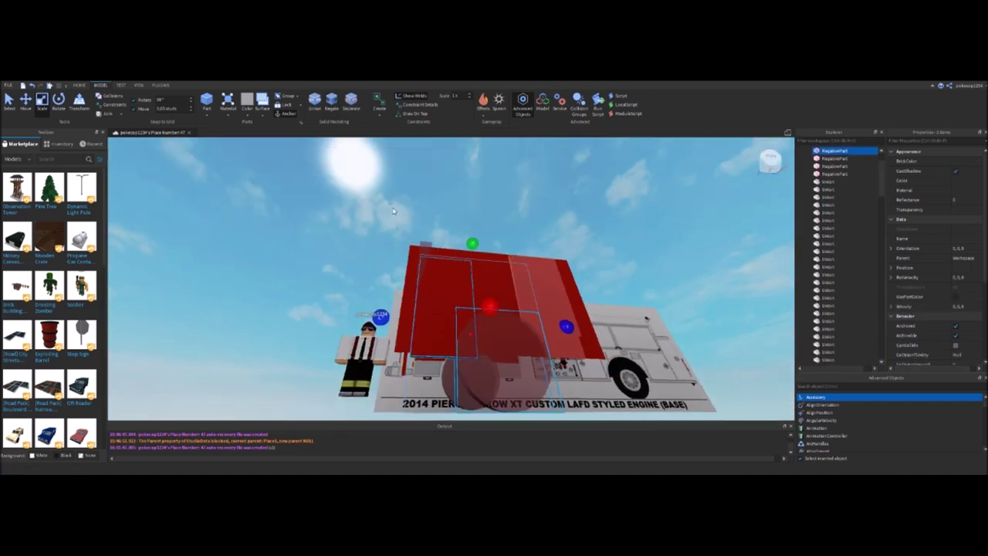
click(314, 100)
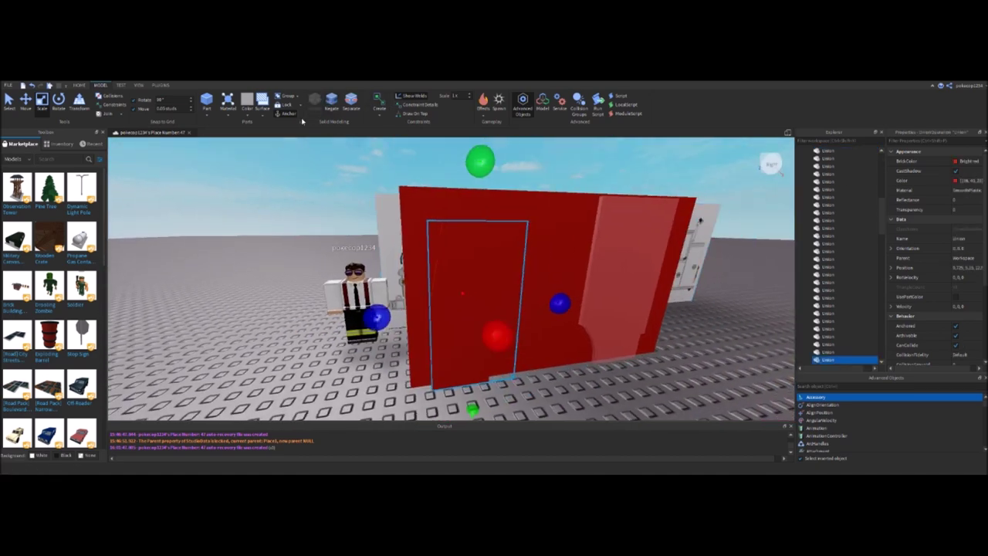
Enable UsePartColor on the rebuilt cab cut-out, negate it, and union the red side wall with the cab and rear-door negative parts
click(956, 296)
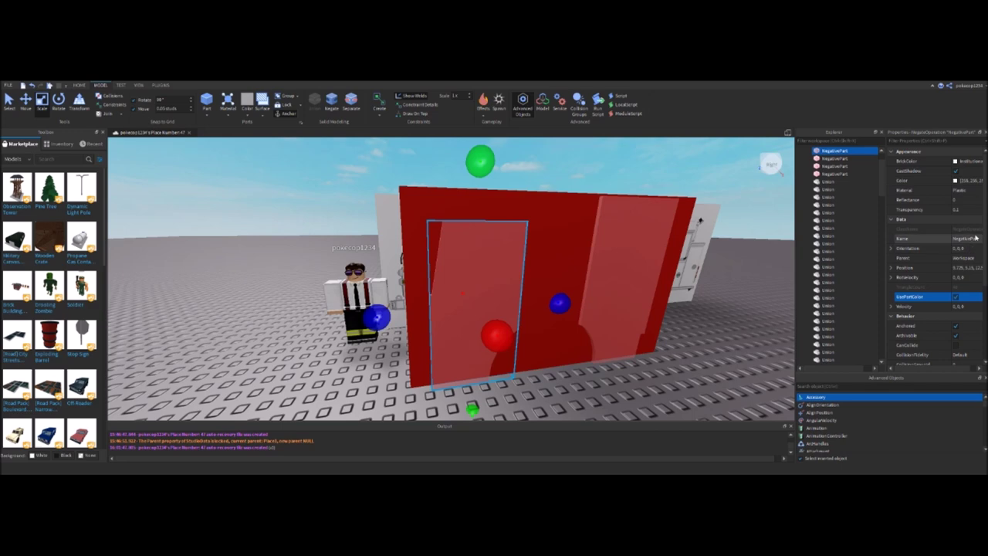
click(632, 379)
scroll(631, 379, down, 5)
scroll(480, 334, up, 4)
right_drag(480, 334, 479, 335)
scroll(525, 269, down, 5)
click(394, 260)
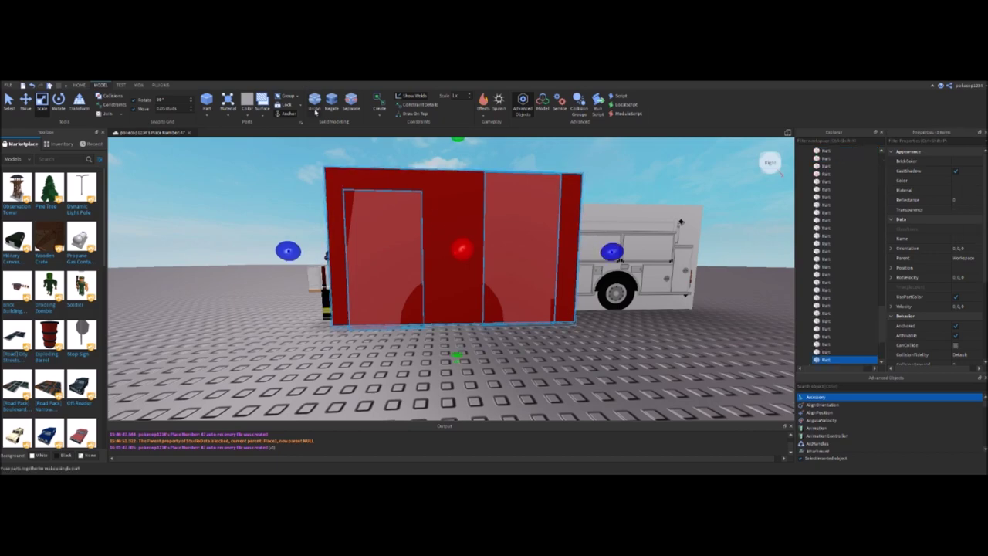
click(315, 111)
Examine the cab and rear-door openings and the wheel-arch curve in the cut side wall
right_drag(561, 375, 561, 375)
scroll(553, 373, up, 5)
click(459, 347)
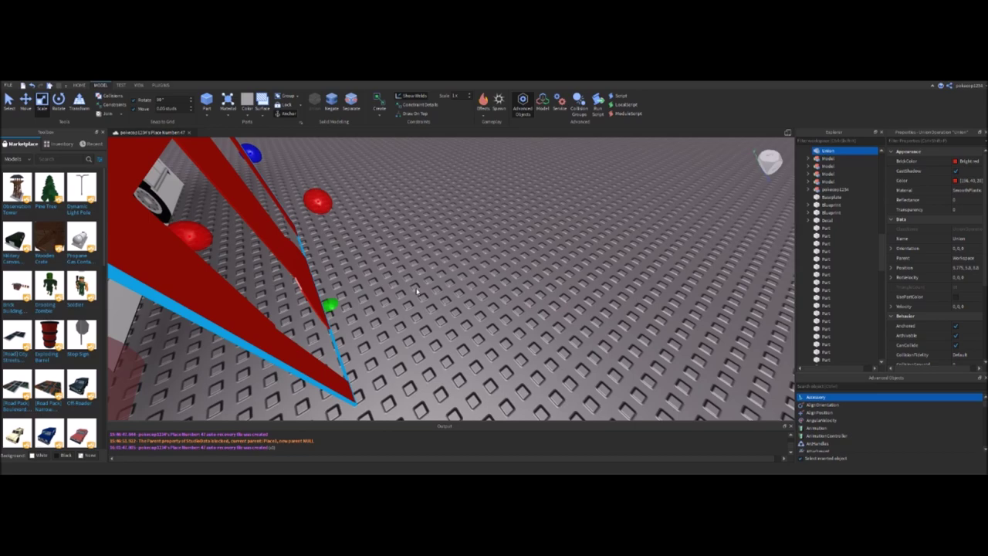
right_drag(417, 291, 417, 291)
scroll(423, 288, up, 6)
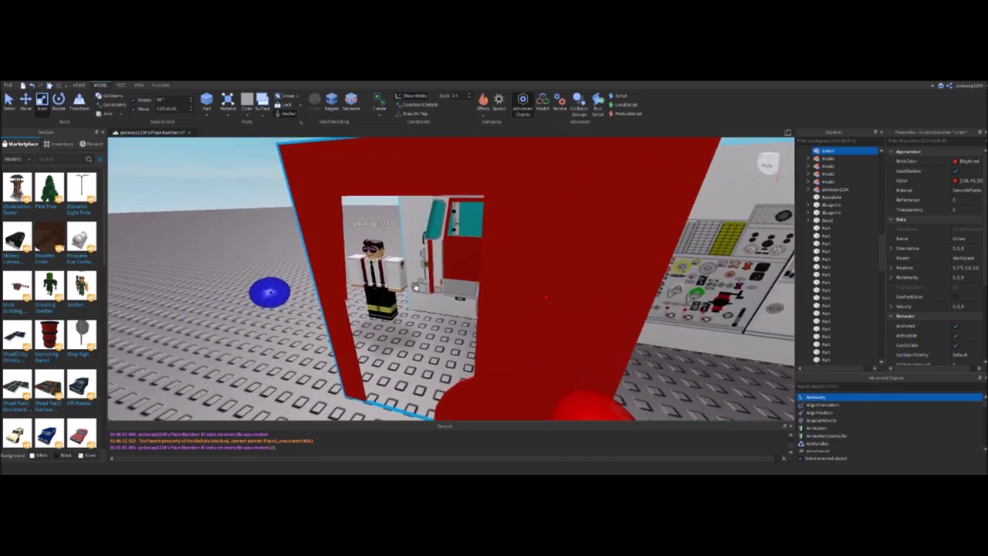
scroll(430, 287, down, 8)
scroll(328, 148, up, 6)
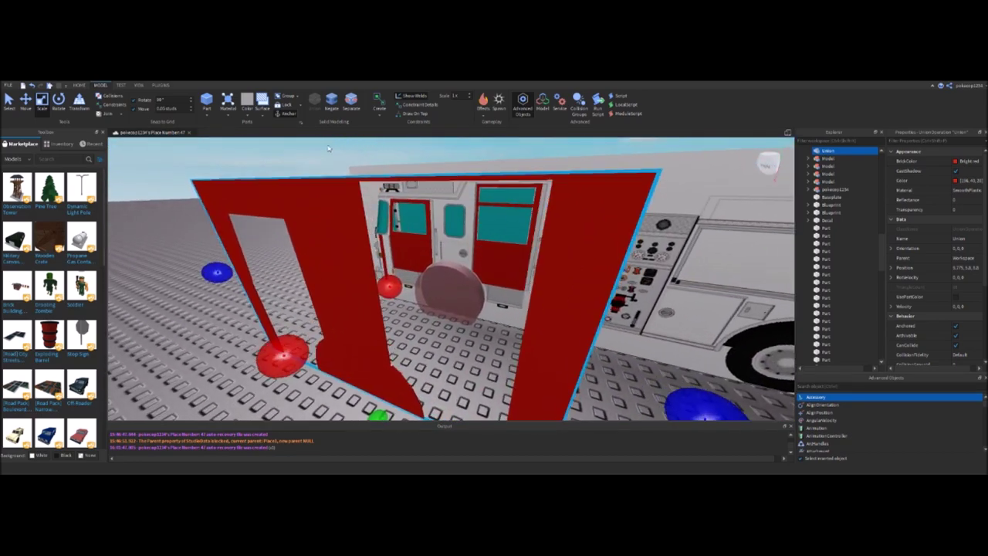
scroll(253, 240, up, 5)
scroll(253, 240, down, 5)
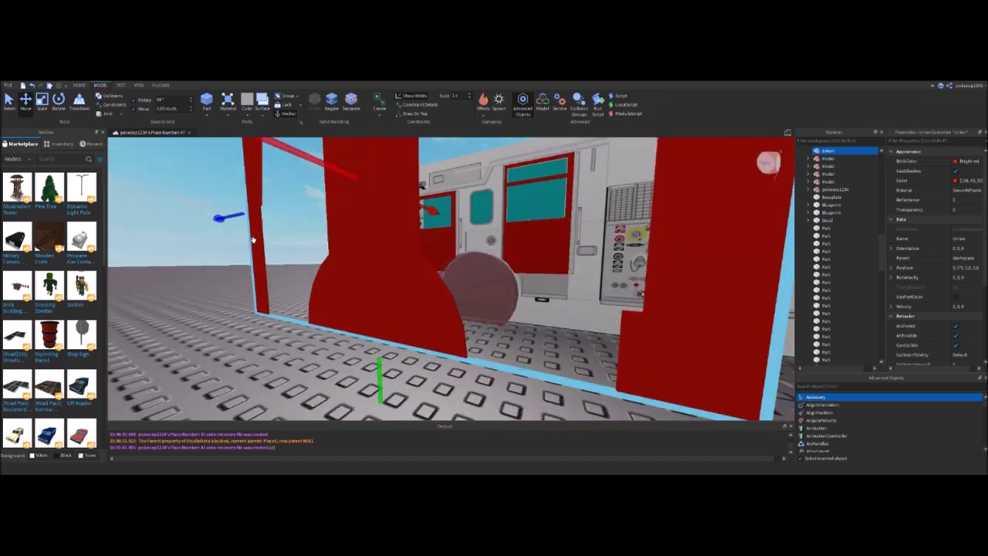
scroll(253, 240, up, 6)
scroll(253, 240, down, 2)
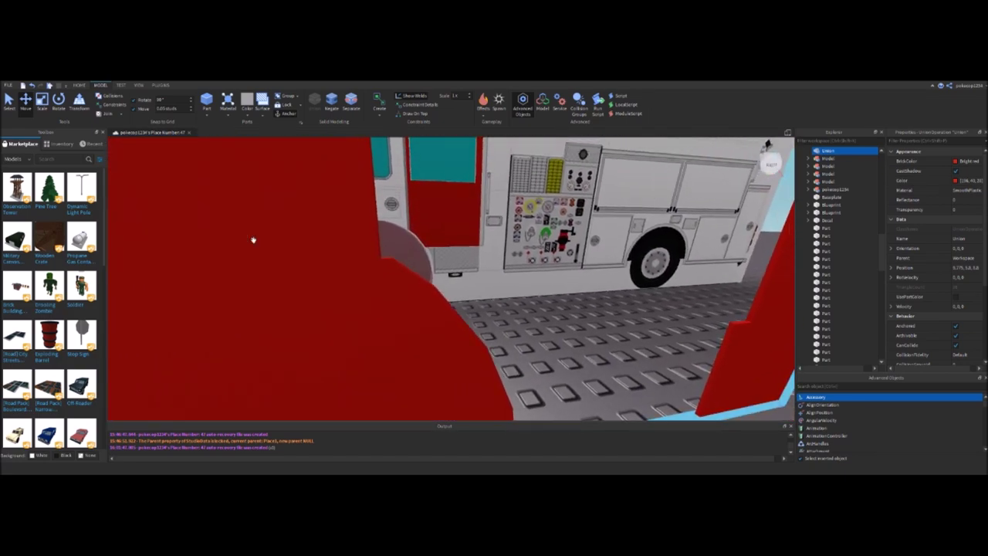
scroll(435, 217, up, 3)
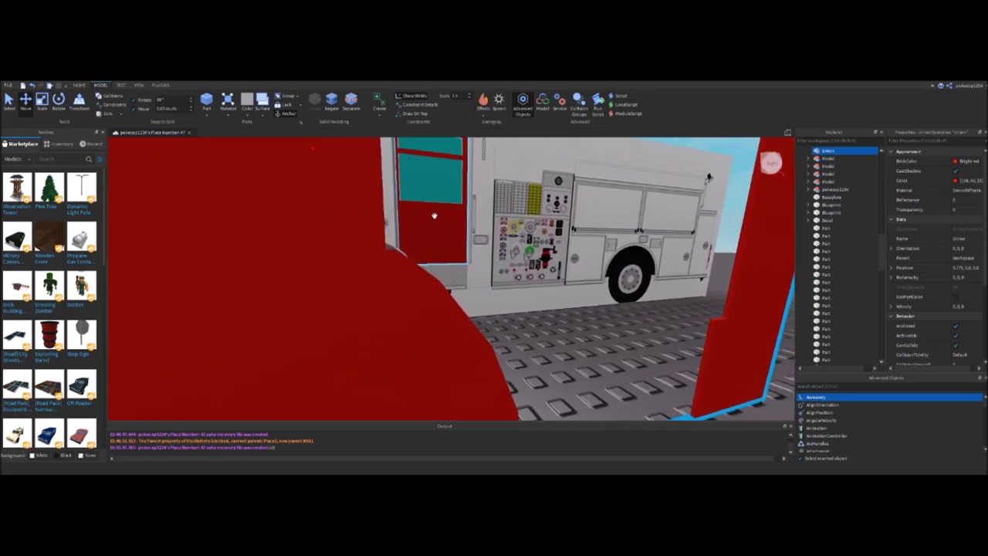
scroll(435, 217, up, 2)
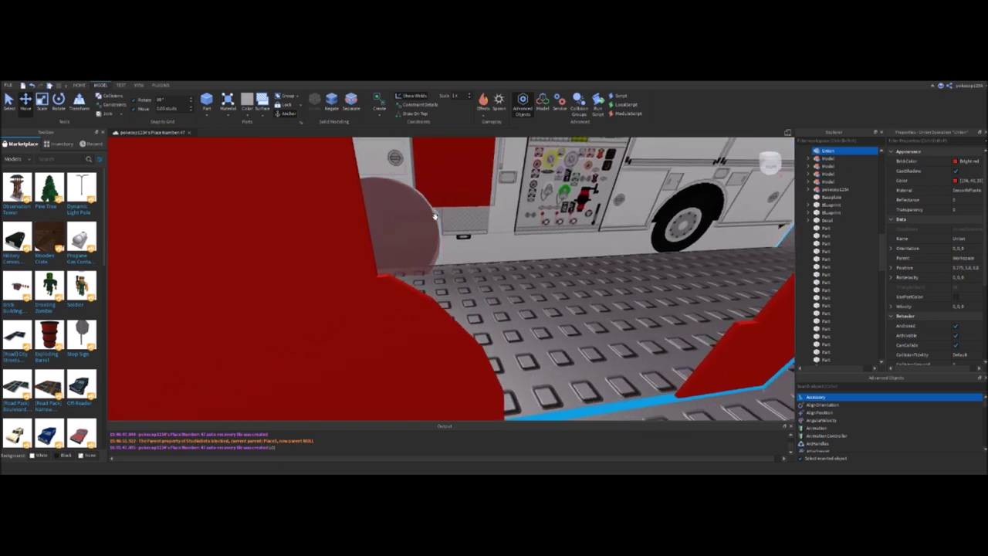
Move the cut side wall back against the blueprint behind the wheel-arch negative part
scroll(435, 217, down, 10)
scroll(460, 312, up, 4)
scroll(388, 330, up, 8)
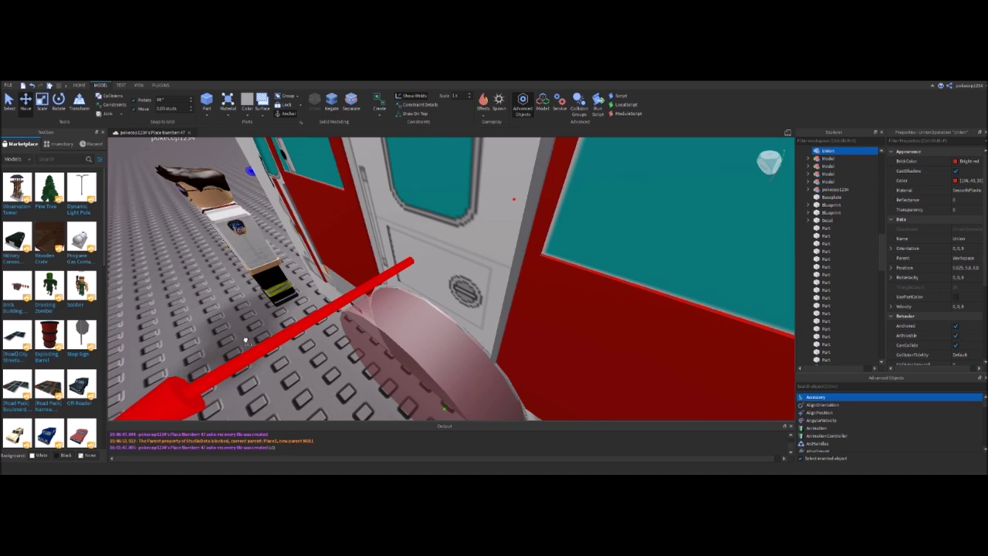
key(ctrl+shift+n)
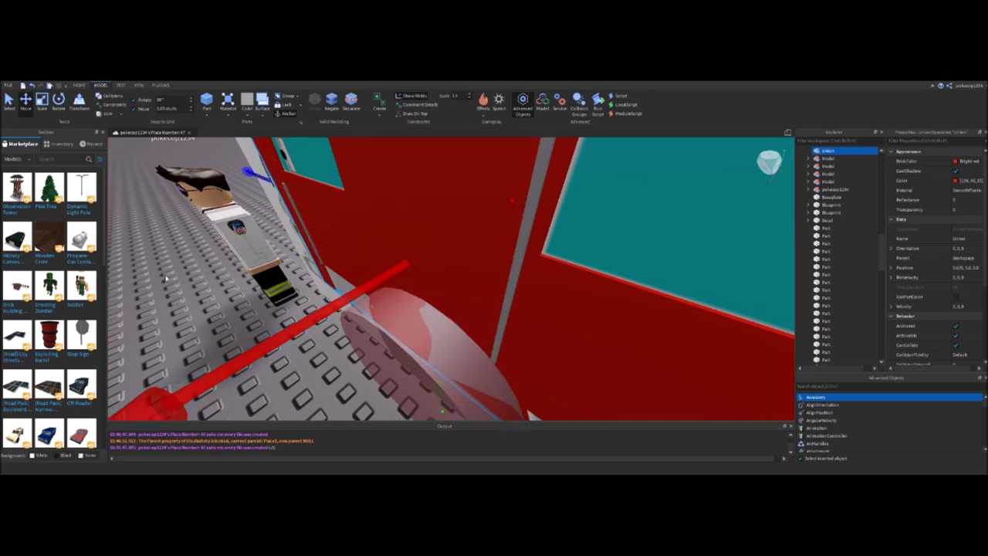
click(238, 342)
right_drag(238, 341, 502, 256)
scroll(295, 315, down, 5)
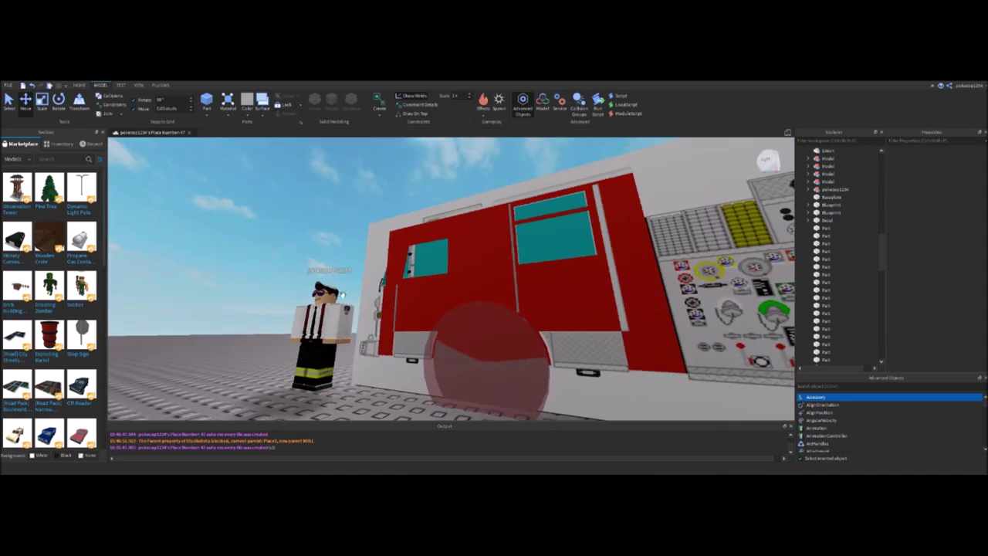
scroll(503, 255, up, 2)
Try pulling the cut side wall out from the blueprint to inspect it, and undo the move
click(480, 232)
scroll(480, 231, up, 10)
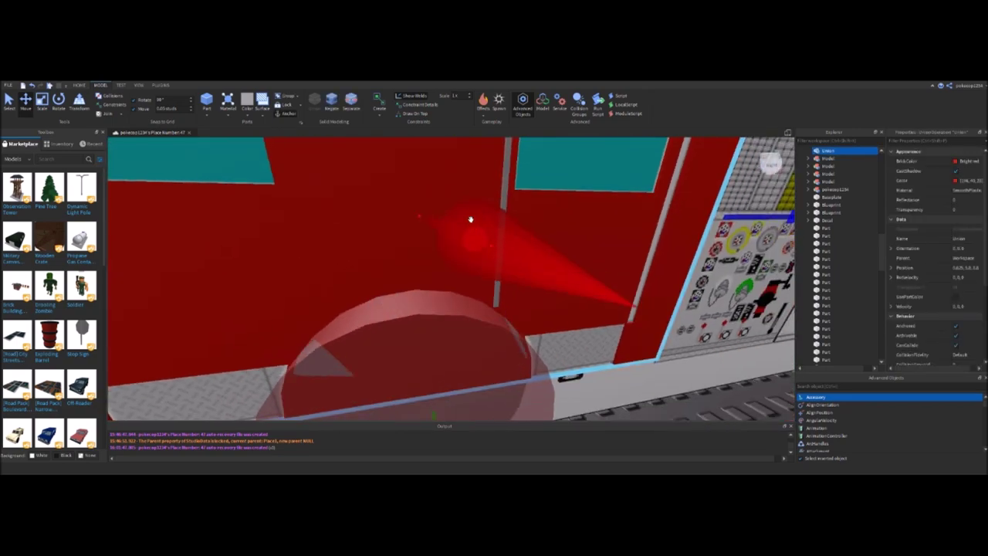
scroll(470, 220, down, 8)
right_drag(470, 220, 318, 239)
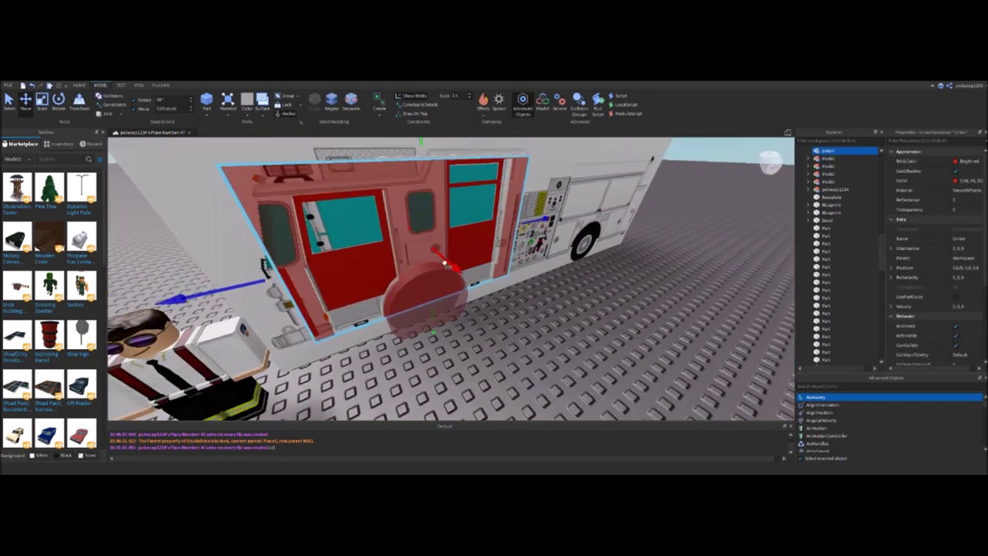
scroll(556, 340, up, 5)
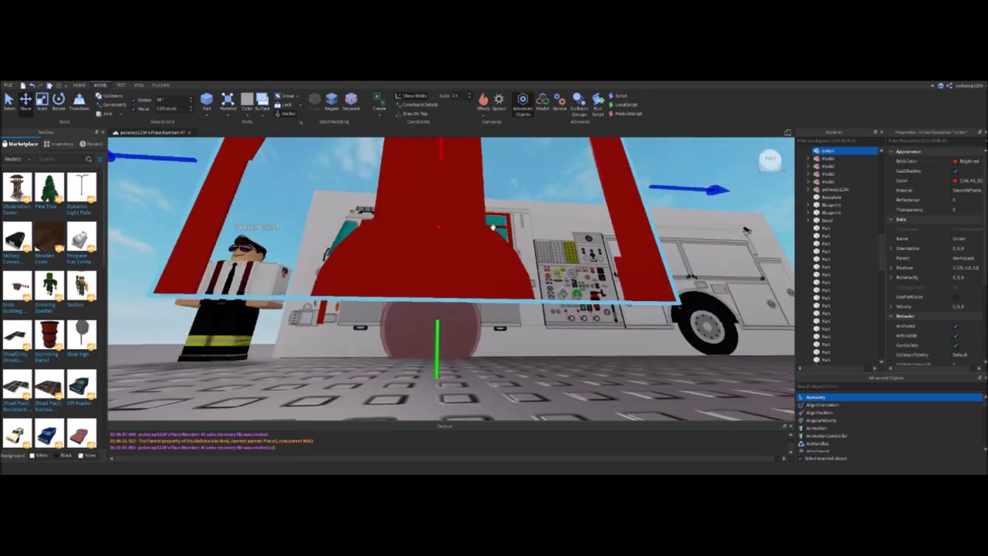
click(32, 84)
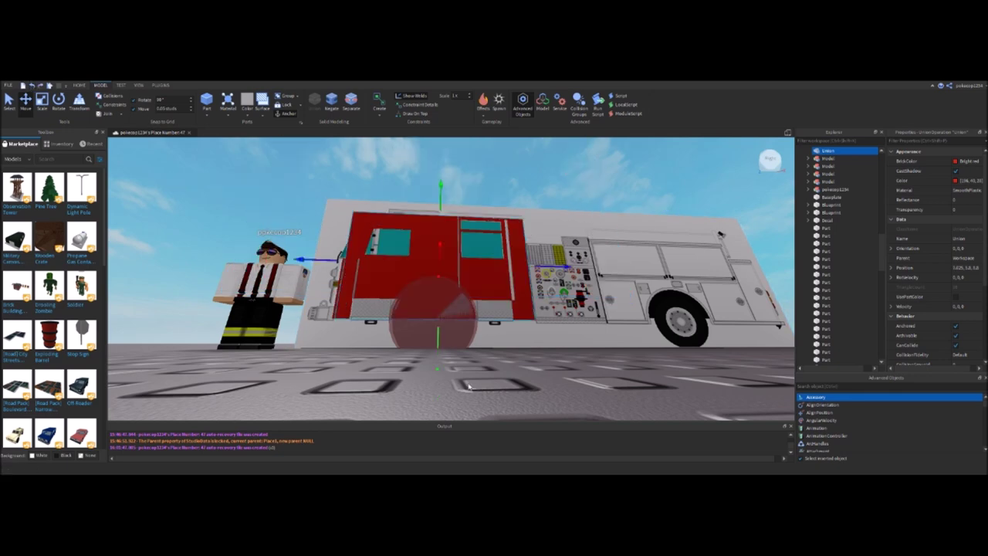
Try turning the wheel-arch negative part back into a solid part, and undo it
scroll(473, 386, up, 5)
right_drag(476, 383, 357, 307)
scroll(358, 307, up, 3)
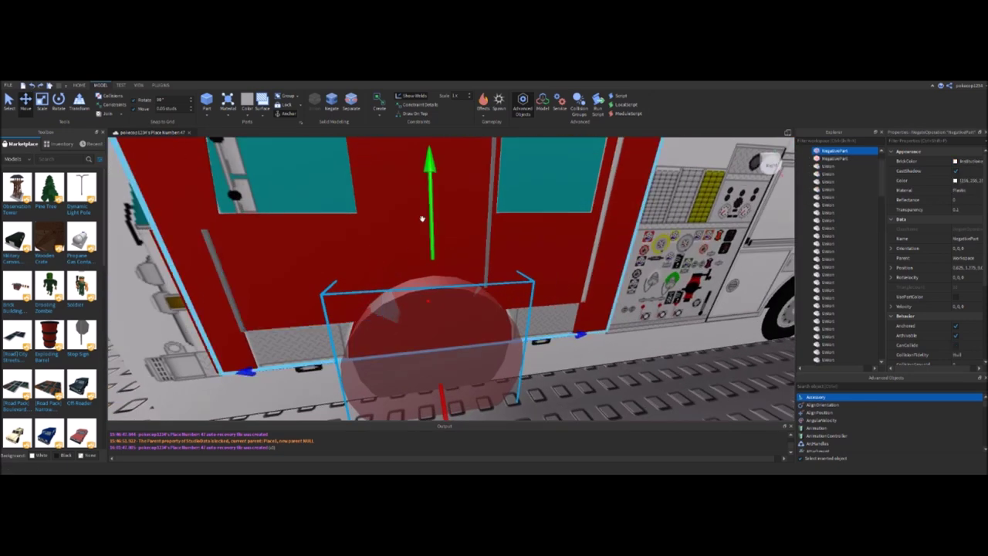
click(349, 101)
mouse_move(322, 167)
right_down()
mouse_move(305, 165)
mouse_move(322, 167)
right_up()
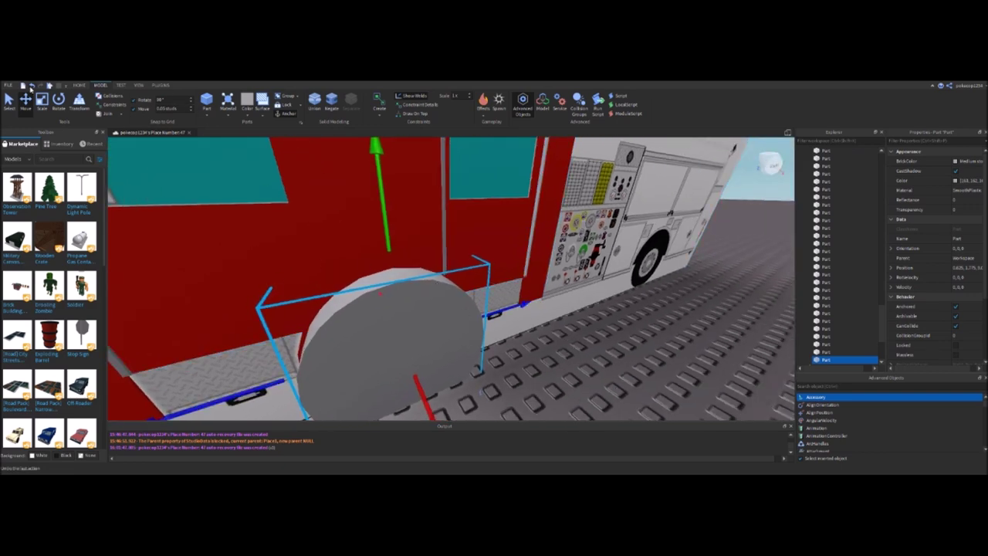
click(32, 85)
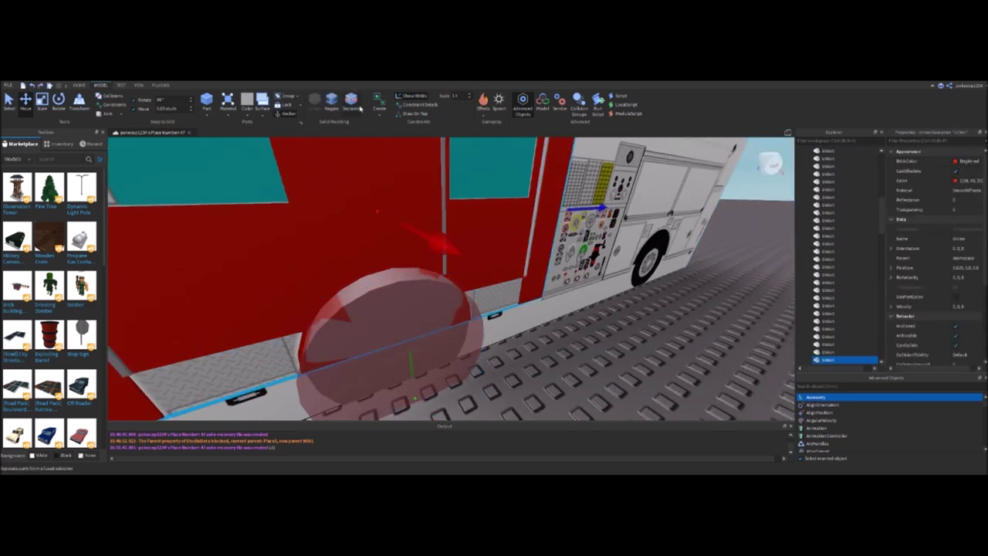
Separate the cut side wall back into its base panel and door negative parts
scroll(612, 382, up, 8)
click(612, 382)
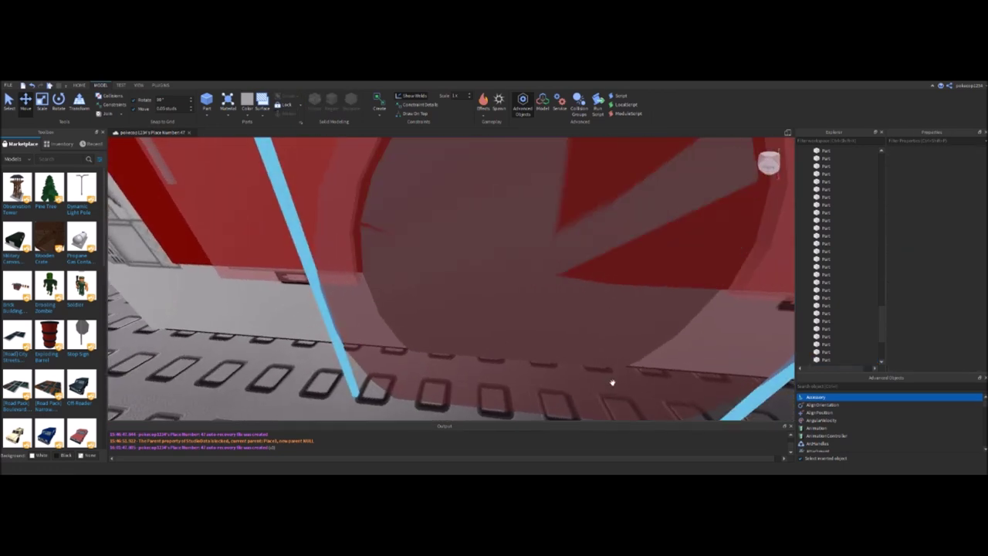
scroll(612, 382, down, 5)
Union the side wall panel with the cab, rear-door and wheel-arch negative parts to cut all three openings
click(516, 293)
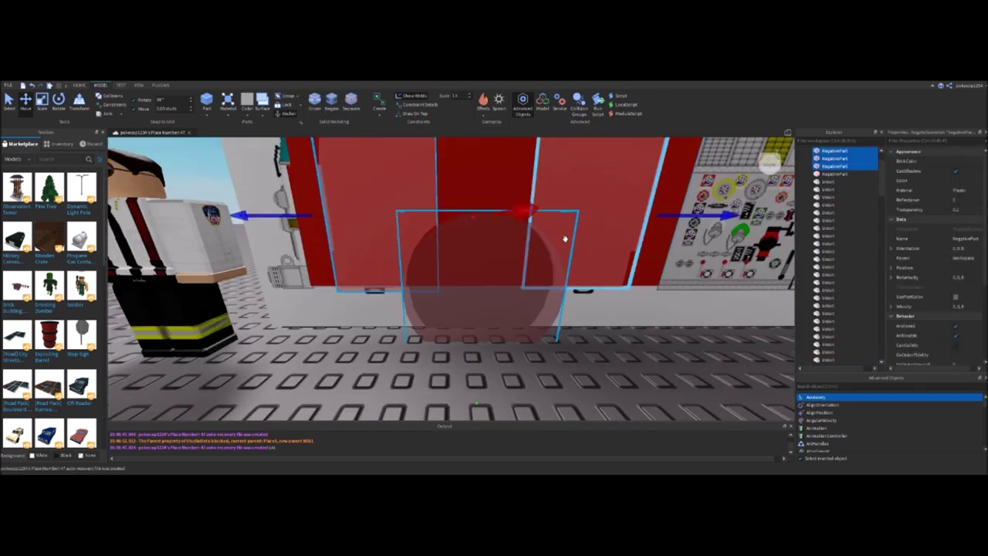
scroll(564, 239, down, 5)
scroll(565, 236, up, 5)
right_drag(564, 237, 446, 268)
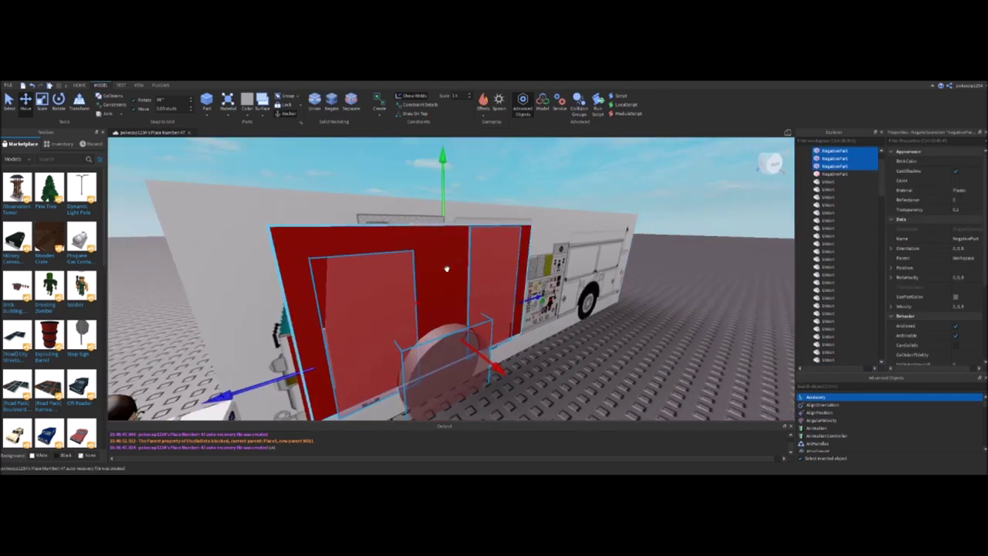
key(ctrl+shift+n)
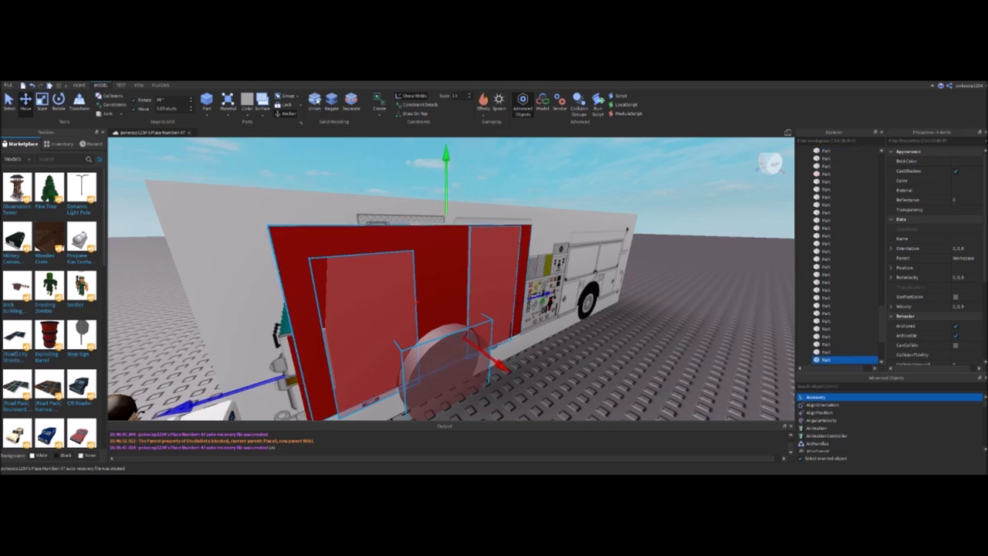
click(394, 150)
right_drag(494, 293, 538, 327)
Pull the cut side wall out from the blueprint to check its openings, and undo the move
click(365, 261)
right_drag(365, 261, 412, 325)
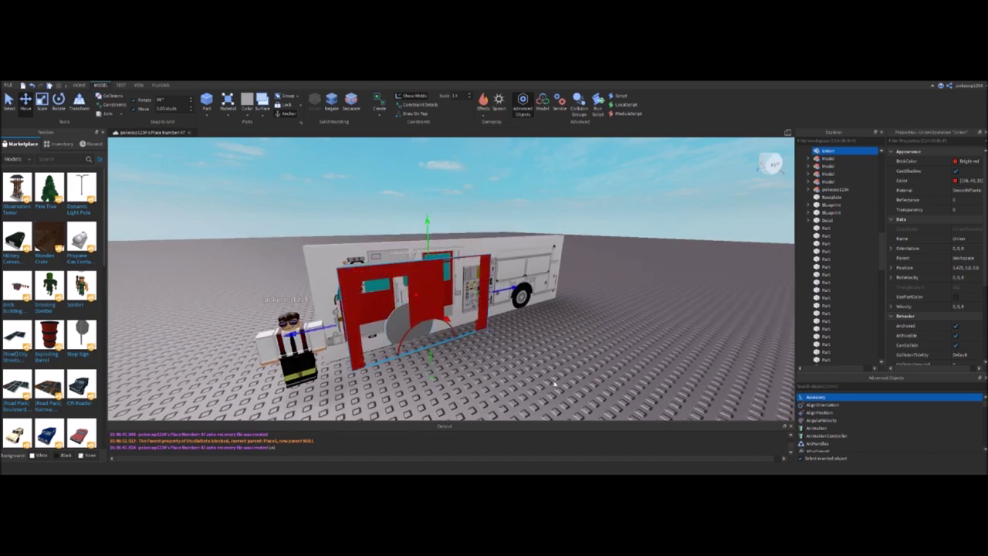
click(578, 398)
scroll(506, 375, up, 8)
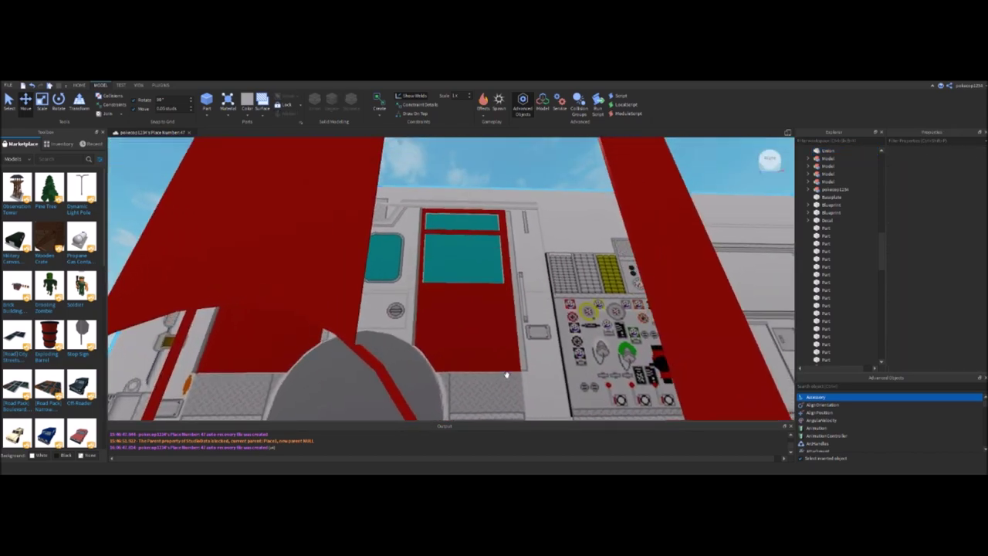
scroll(506, 375, down, 8)
right_drag(507, 377, 508, 379)
scroll(471, 189, up, 4)
right_drag(477, 201, 505, 276)
scroll(505, 277, down, 2)
click(37, 86)
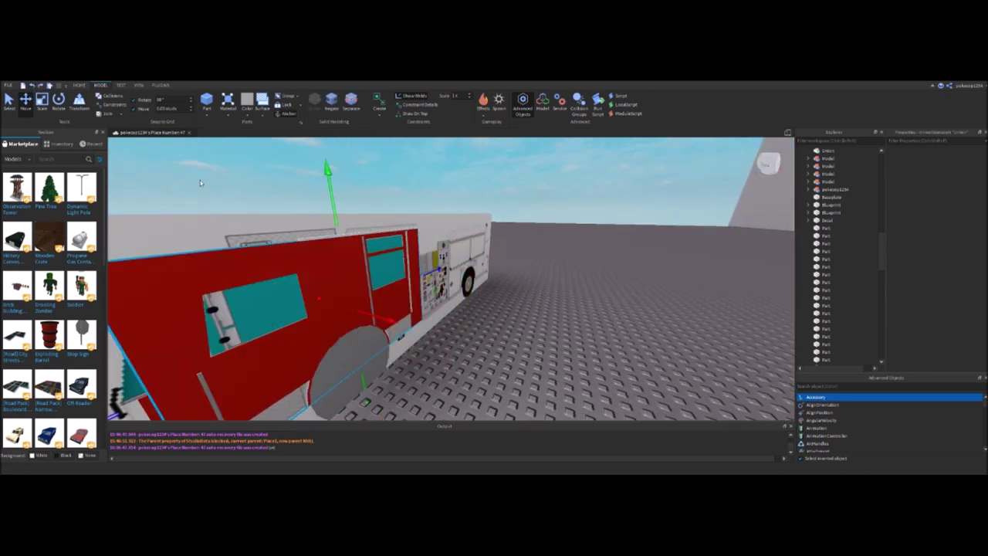
Move the cut side wall clear of the blueprint to expose the red doors behind it
right_drag(568, 355, 569, 355)
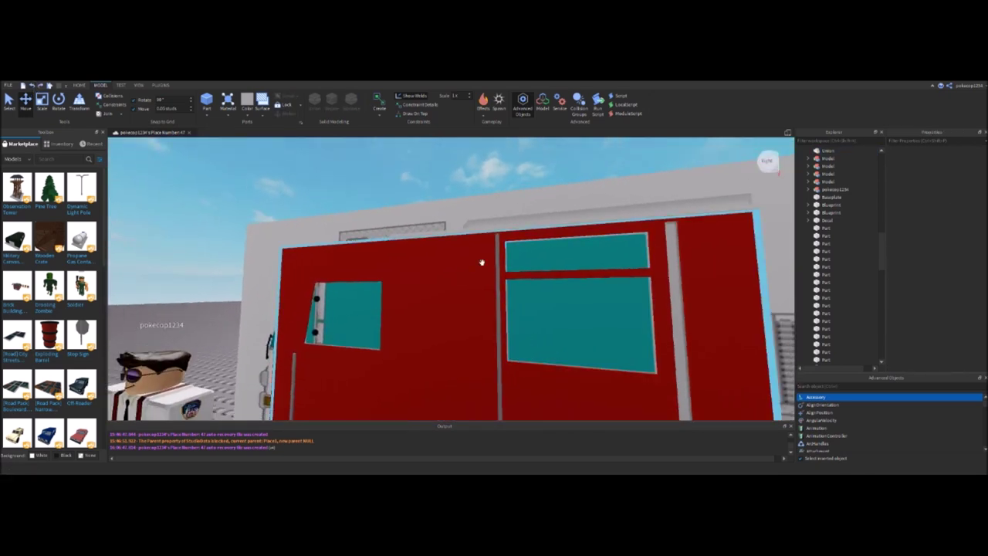
right_drag(482, 228, 523, 336)
click(435, 316)
scroll(486, 329, down, 10)
click(446, 309)
Separate the red cab door union into its base panel, wedge and wheel-arch negative parts
right_drag(446, 309, 361, 166)
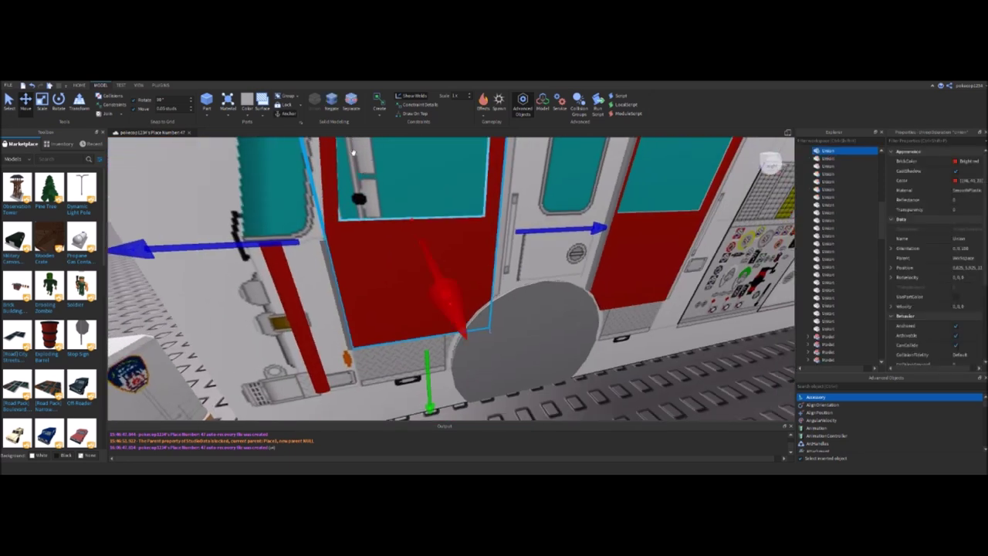
ctrl+click(585, 347)
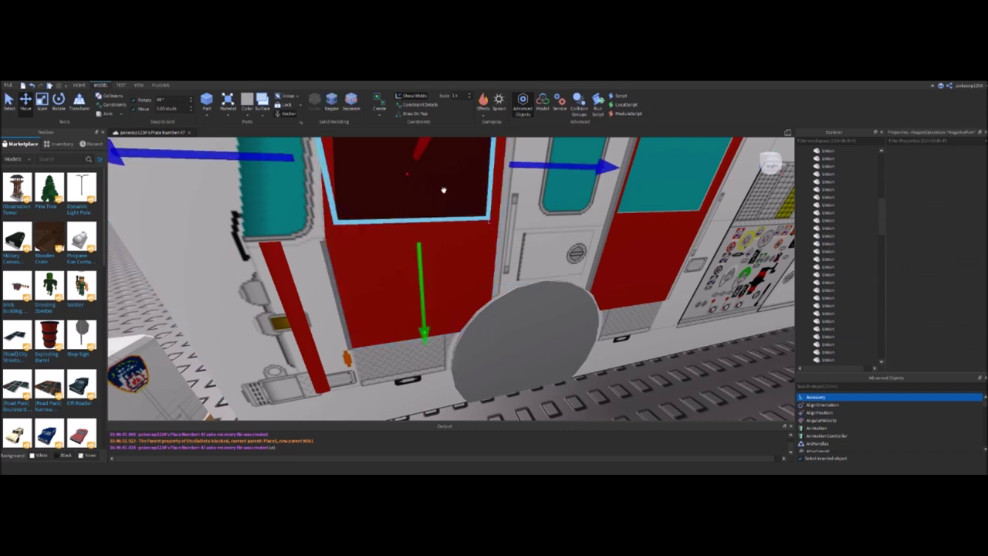
key(ctrl+shift+g)
click(352, 99)
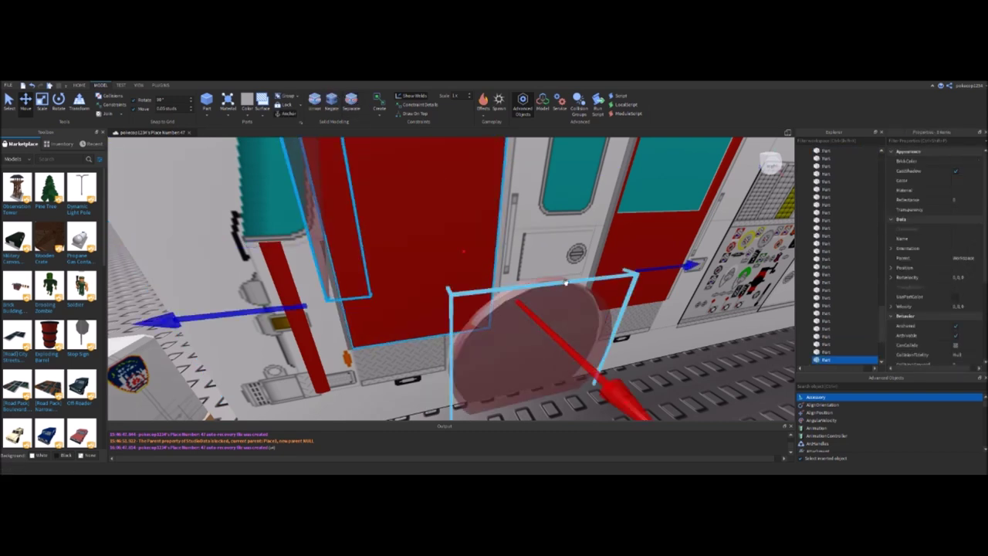
Move the cab door's wedge negative part to the body section between the two doors and turn it back into a solid wedge
click(534, 335)
click(406, 168)
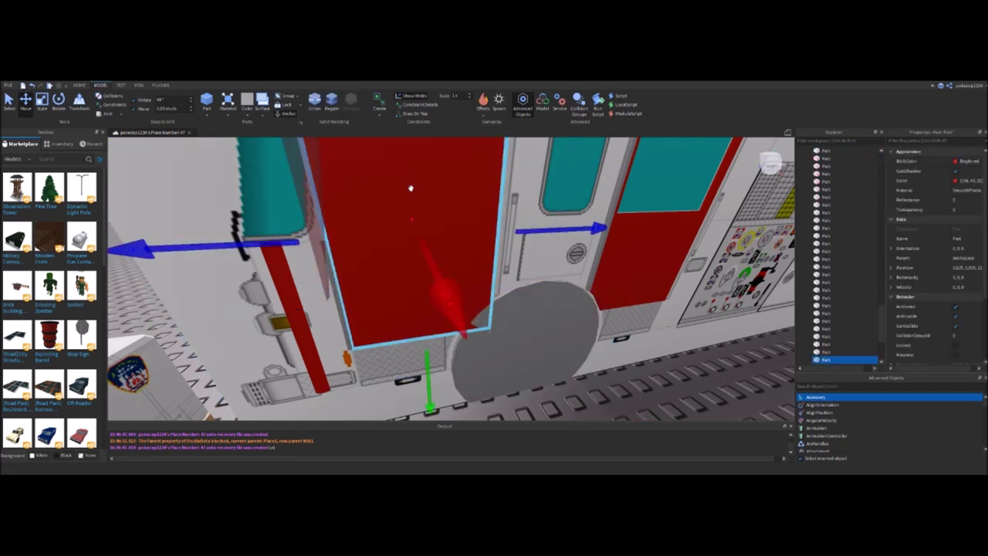
scroll(411, 188, down, 3)
click(351, 196)
right_drag(351, 196, 546, 276)
drag(546, 275, 572, 274)
right_drag(572, 274, 569, 273)
click(332, 101)
scroll(260, 174, up, 3)
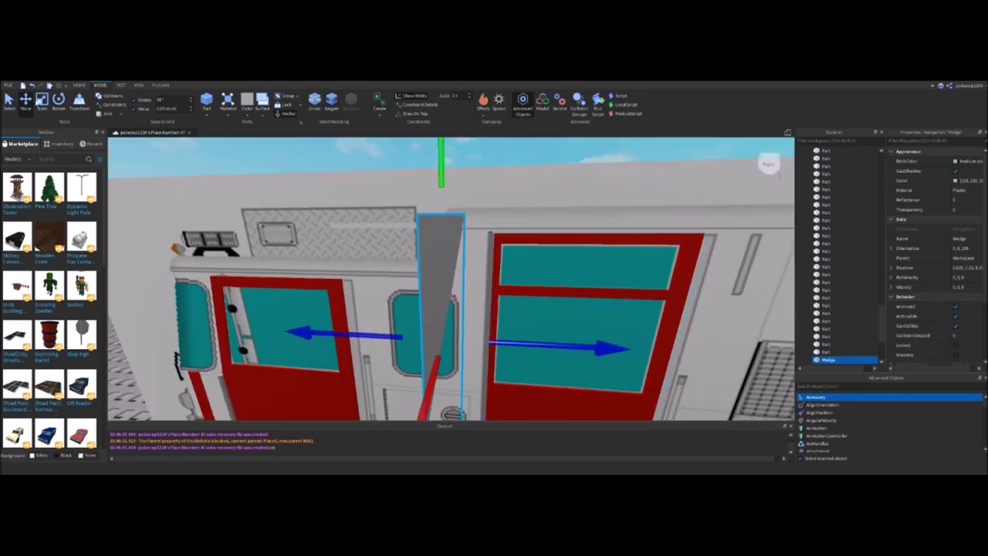
Scale the grey wedge down to the height and width of the sloped roof transition between the two doors
click(42, 99)
right_drag(479, 388, 480, 388)
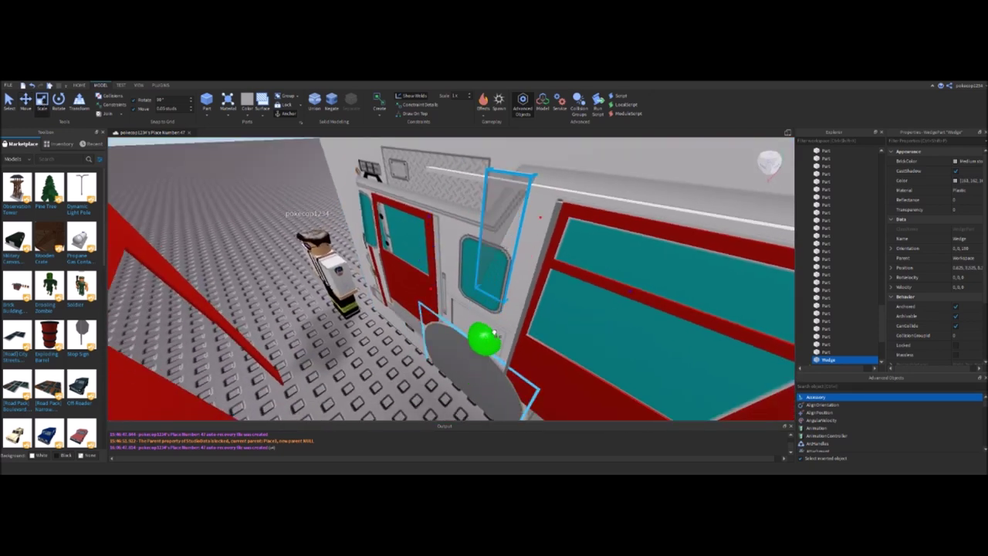
right_drag(509, 307, 509, 308)
scroll(509, 308, up, 3)
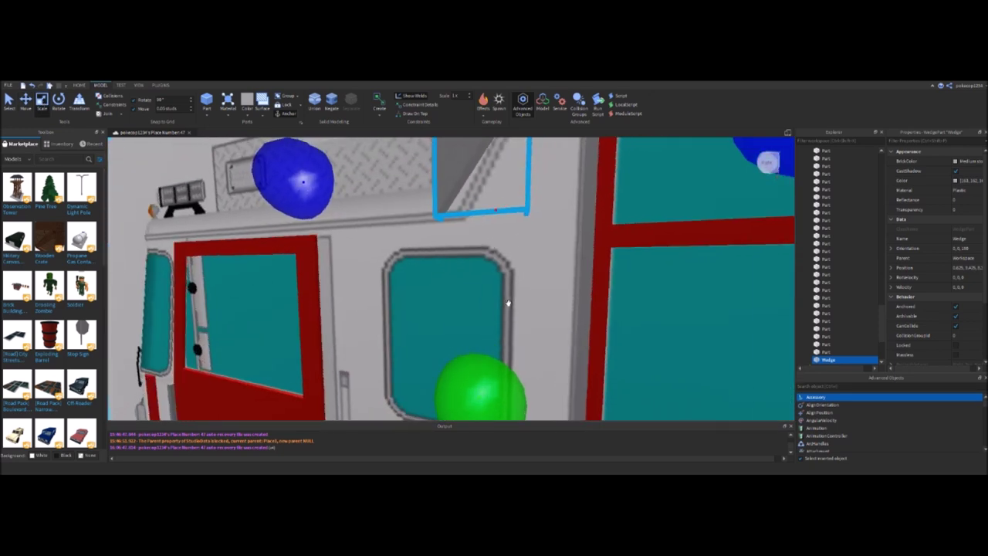
scroll(308, 188, up, 2)
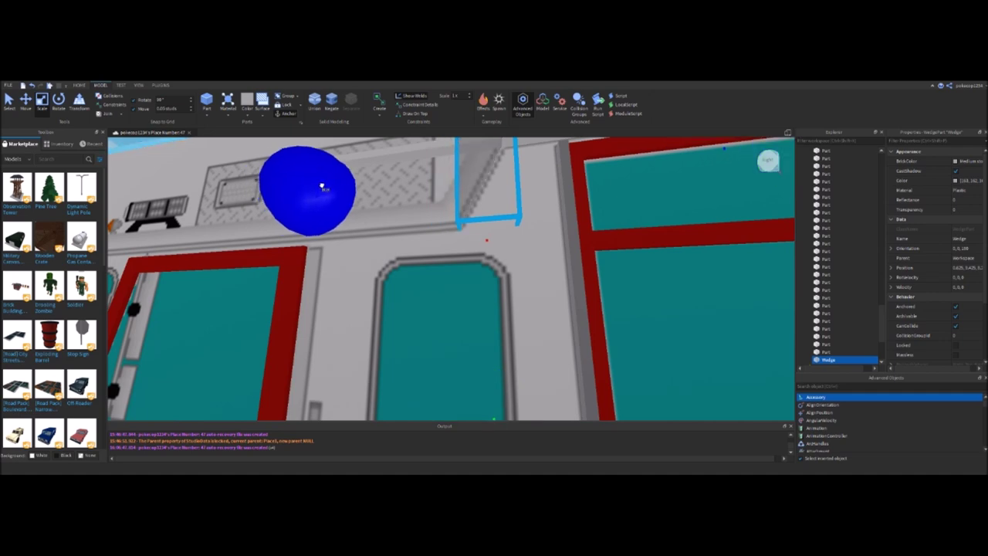
scroll(322, 187, down, 3)
right_drag(335, 188, 338, 201)
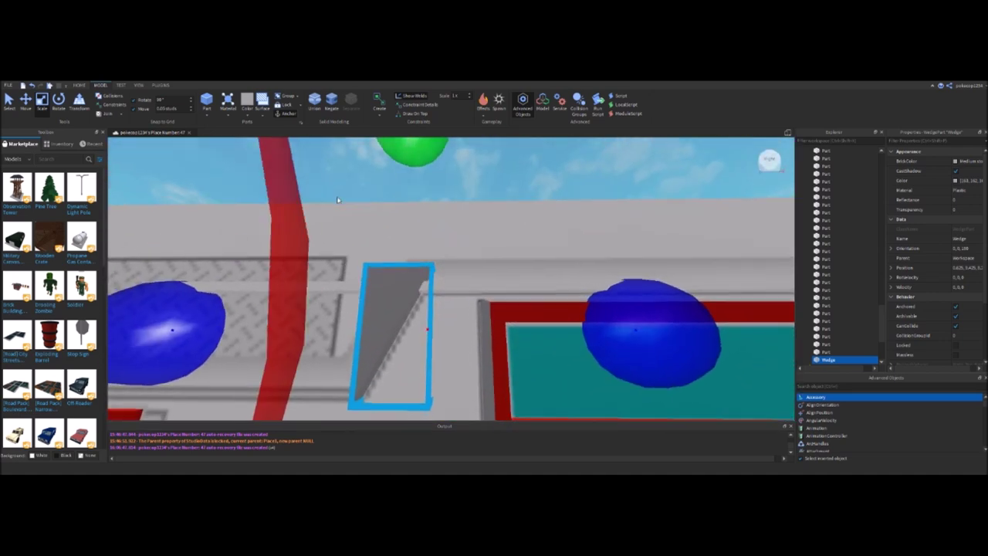
scroll(337, 201, down, 2)
mouse_move(254, 306)
mouse_down()
mouse_move(275, 309)
mouse_move(247, 313)
mouse_up()
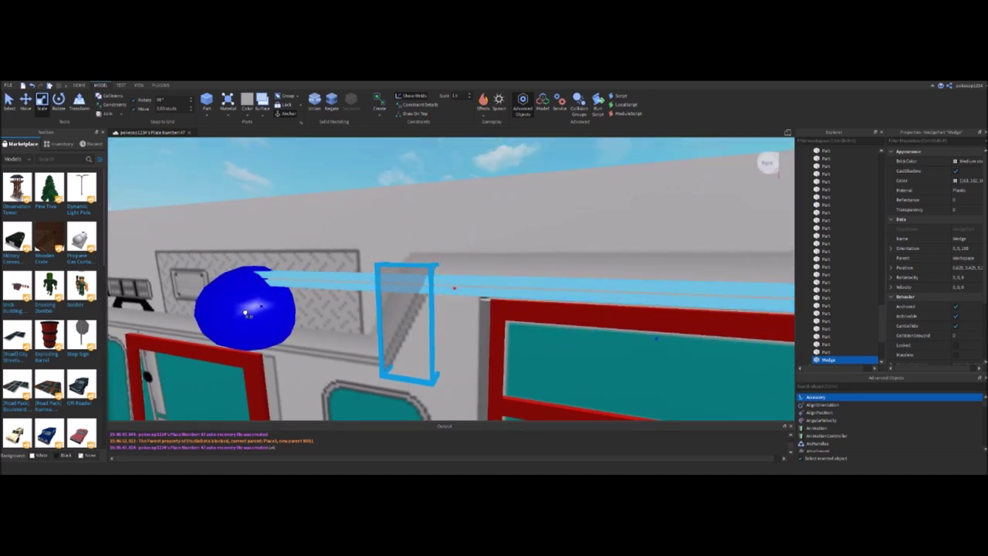
scroll(397, 309, down, 2)
right_drag(397, 309, 397, 308)
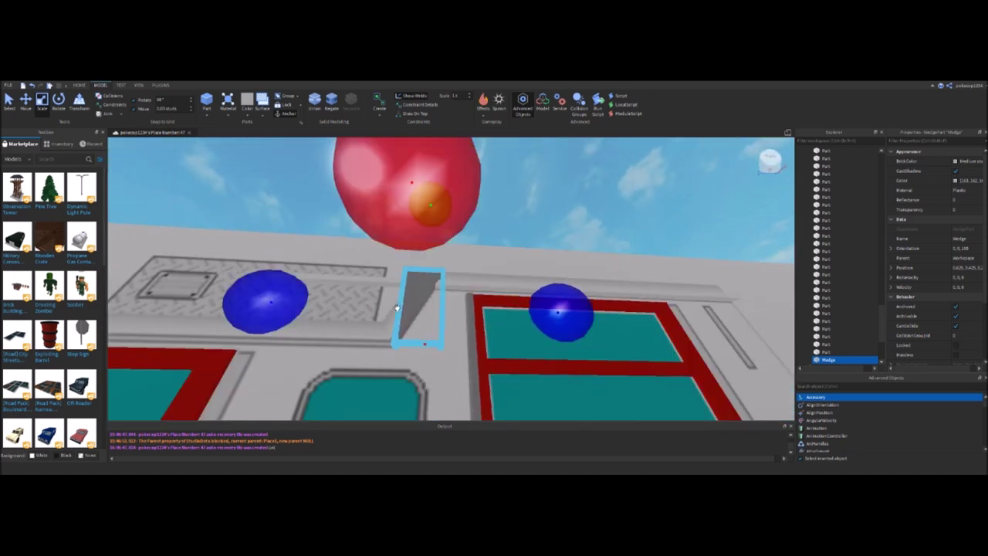
scroll(397, 308, down, 2)
scroll(397, 309, up, 3)
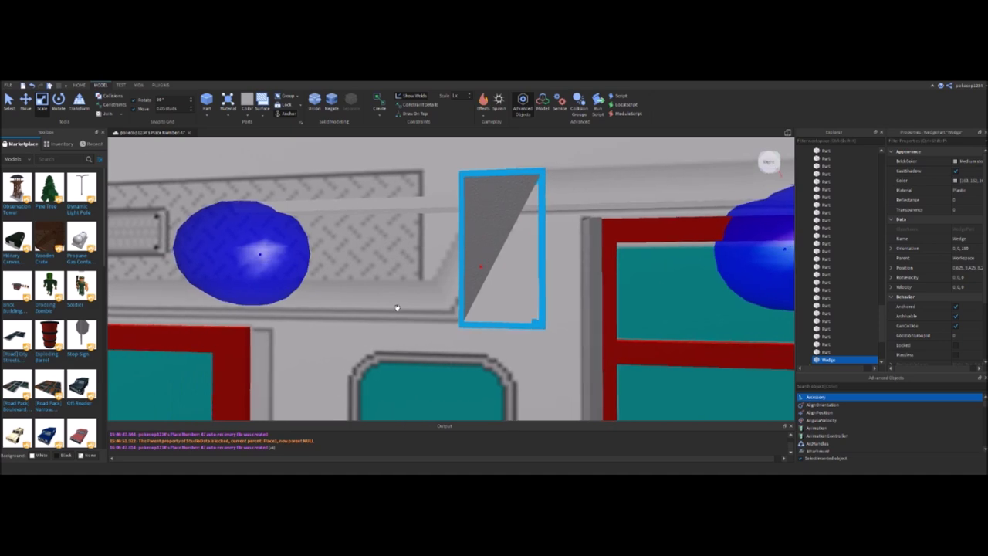
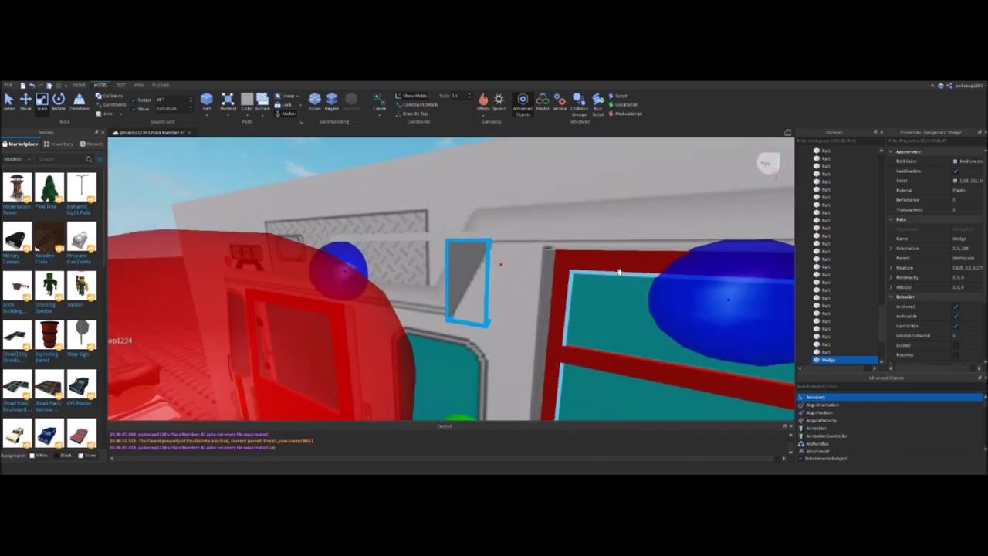
Enlarge the wedge by setting the last two values of its size to 2 and 1
right_drag(384, 328, 426, 291)
scroll(426, 291, down, 10)
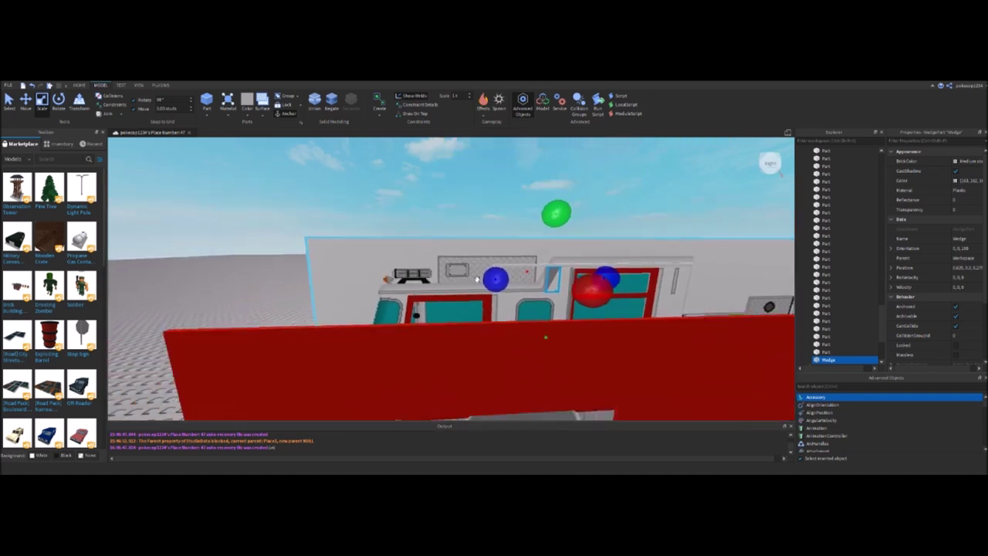
scroll(439, 302, down, 5)
scroll(532, 334, up, 10)
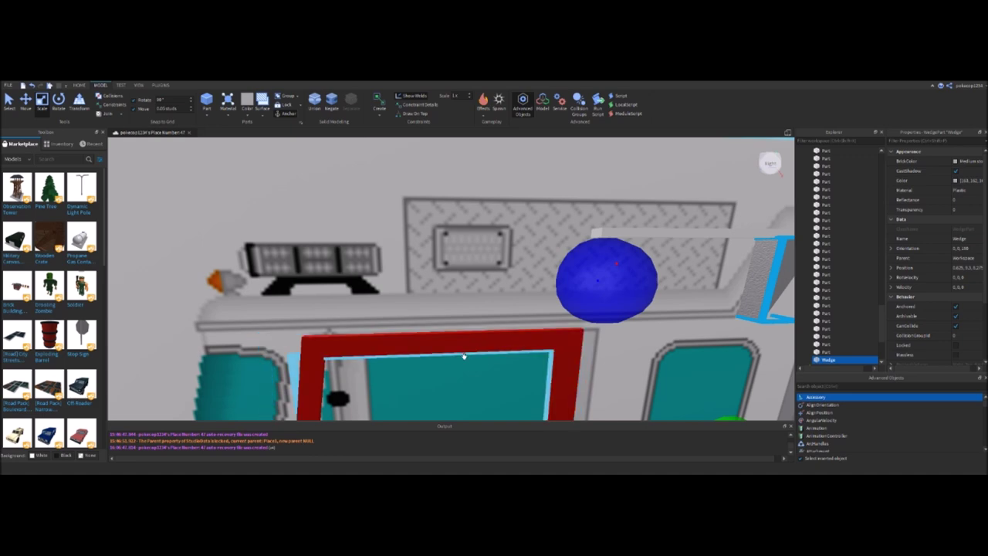
scroll(438, 353, down, 5)
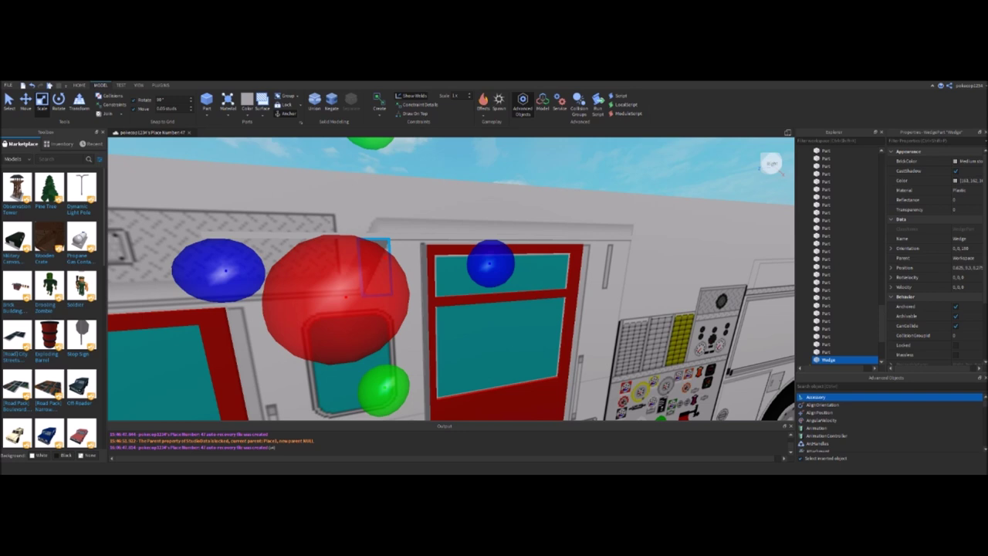
scroll(968, 243, down, 3)
click(980, 337)
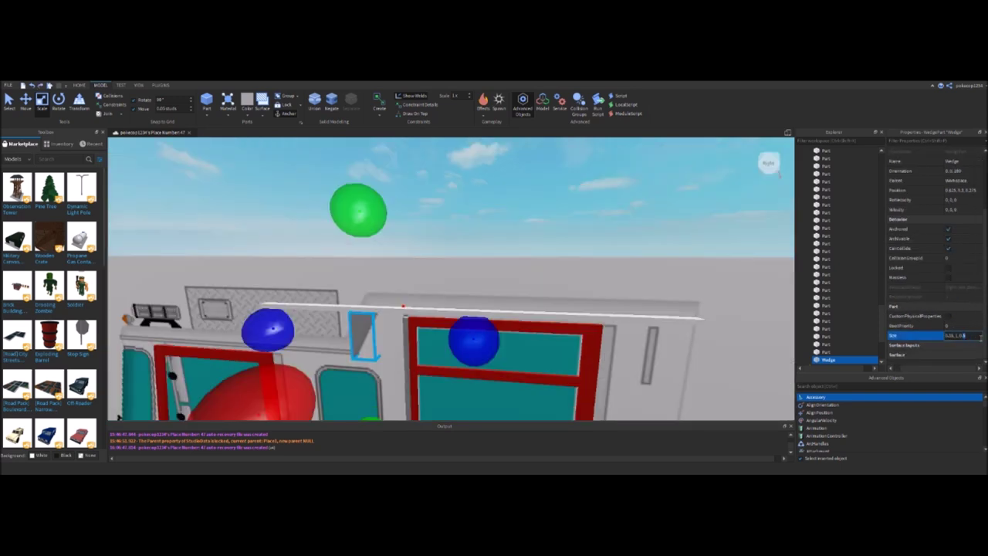
key(Return)
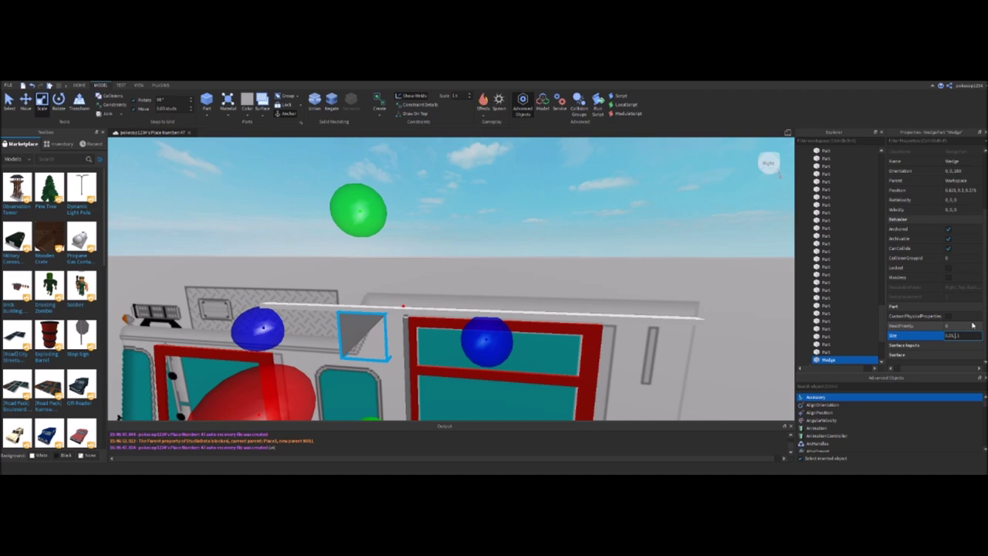
key(Return)
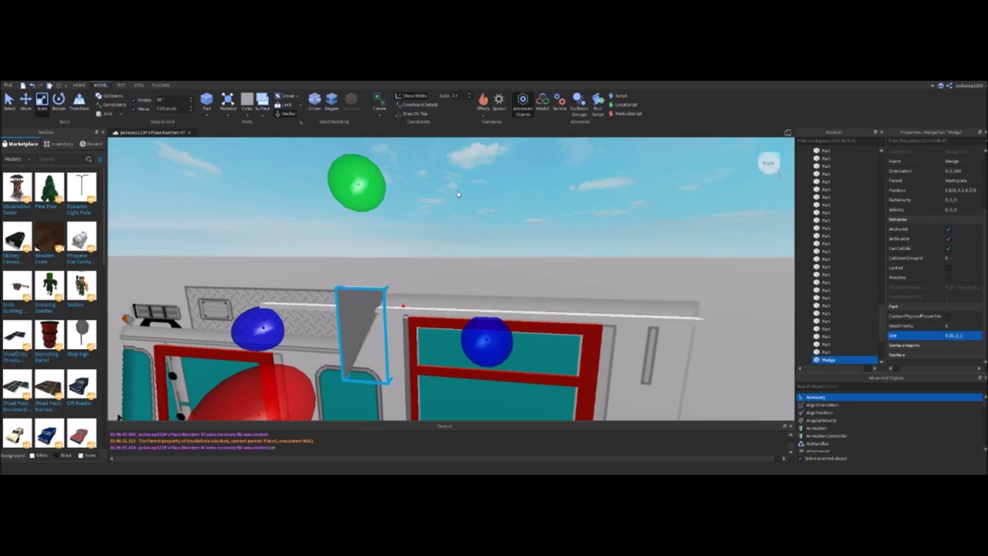
Try to stretch the wedge wider and taller by hand, and undo both size changes
right_drag(396, 198, 509, 195)
drag(328, 274, 284, 271)
drag(447, 171, 428, 196)
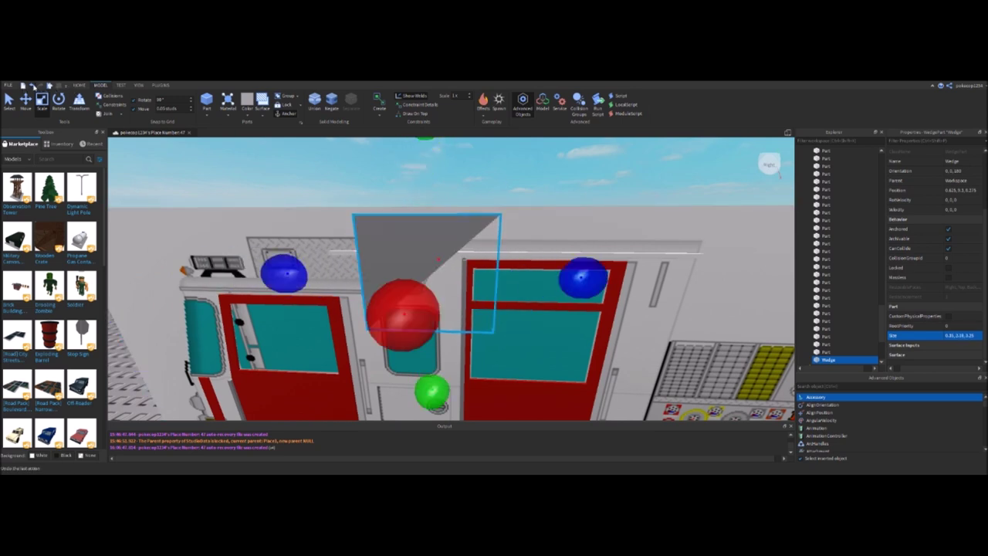
key(ctrl+z)
key(ctrl+z)
Examine the wedge from several angles against the blueprint's sloped roof transition
click(351, 185)
scroll(350, 180, up, 5)
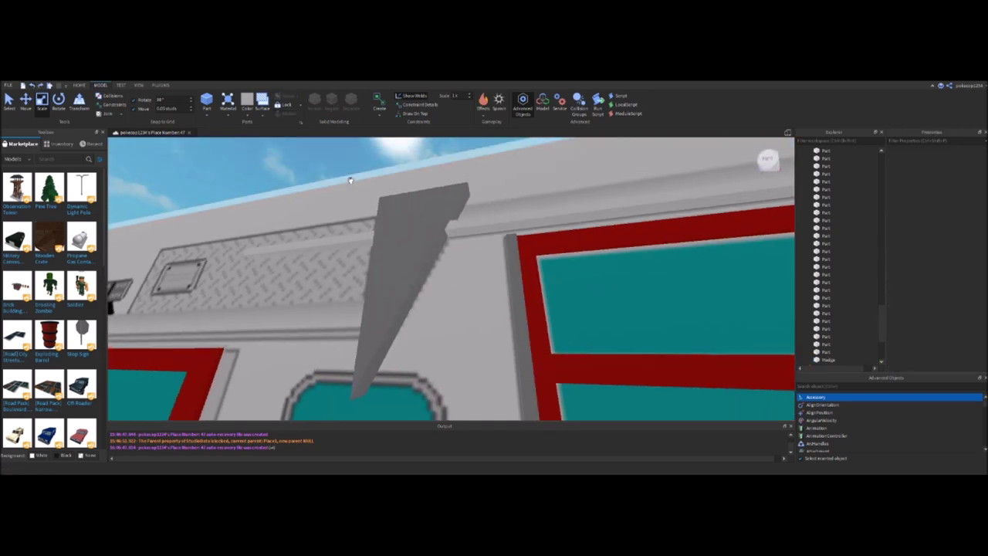
right_drag(349, 180, 404, 345)
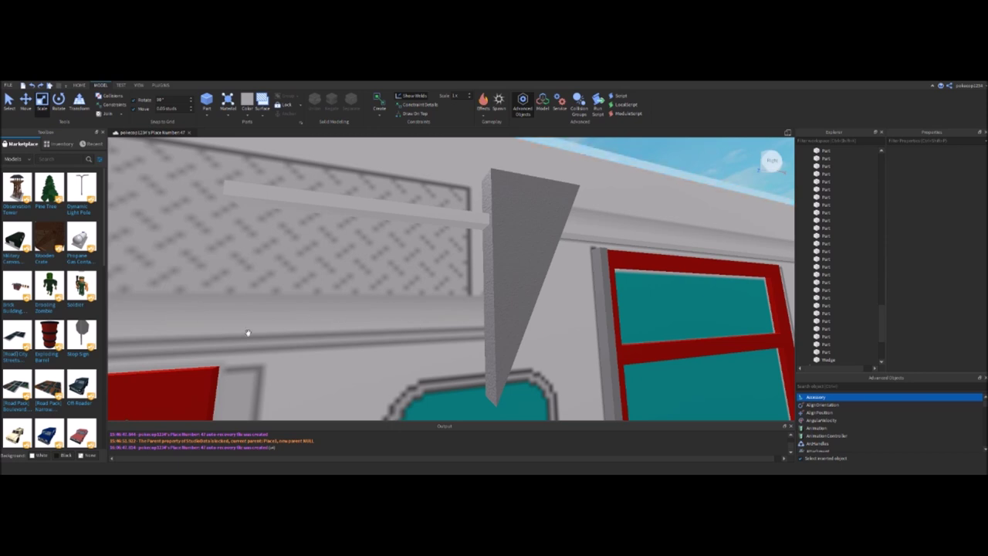
right_drag(160, 341, 408, 283)
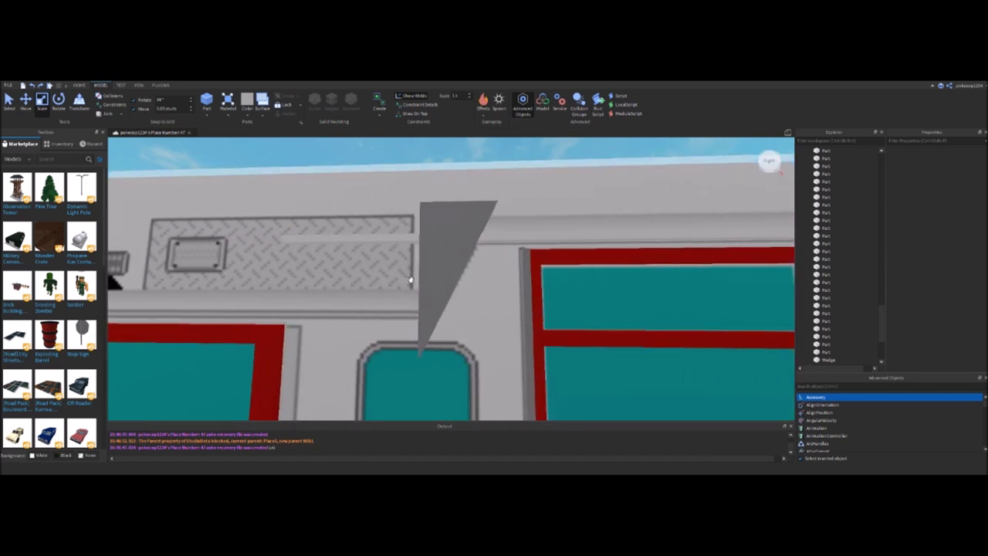
right_drag(515, 284, 322, 316)
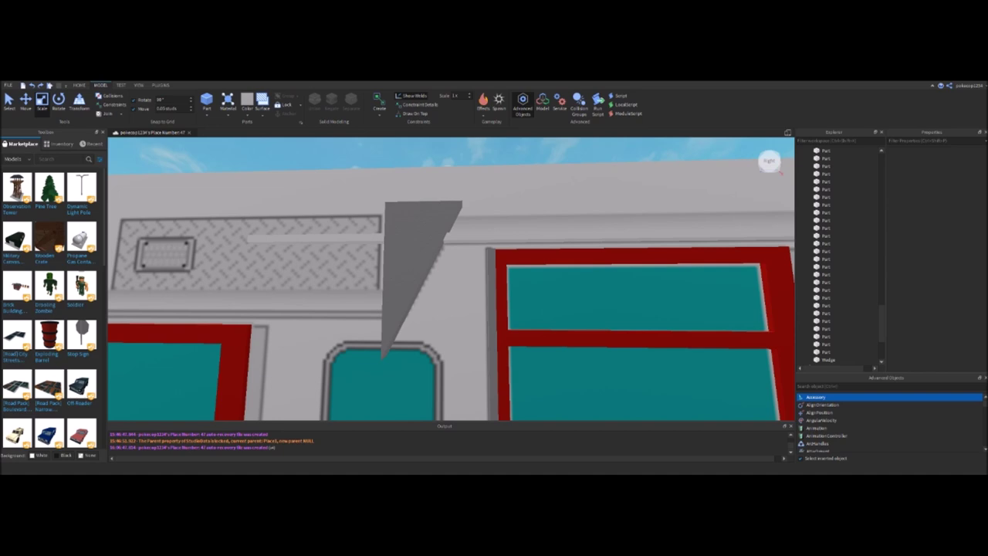
mouse_move(401, 273)
right_down()
mouse_move(417, 267)
mouse_move(426, 236)
mouse_move(413, 267)
right_up()
click(494, 261)
scroll(495, 261, down, 5)
right_drag(530, 267, 455, 231)
click(450, 217)
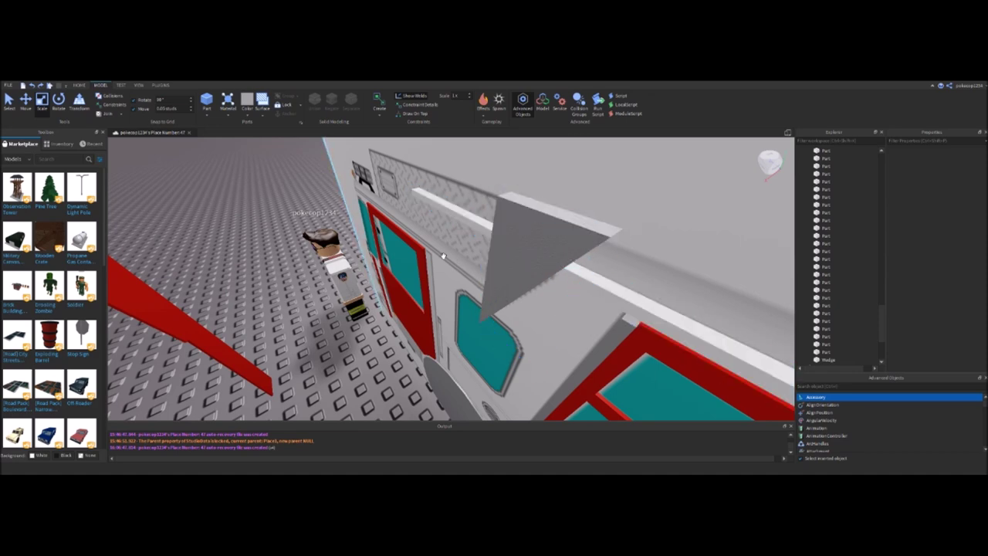
scroll(443, 255, up, 3)
scroll(443, 254, down, 5)
right_drag(443, 255, 546, 227)
scroll(443, 254, up, 5)
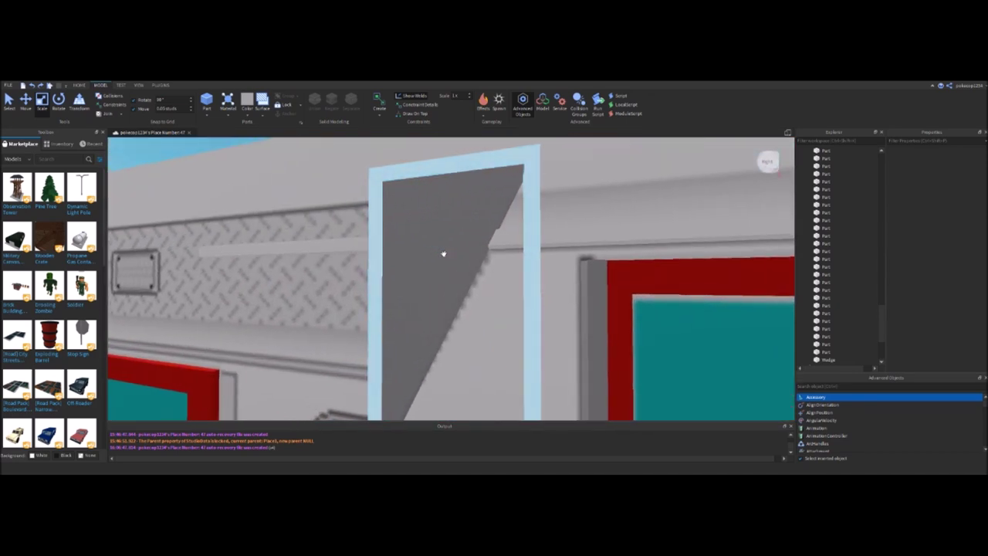
scroll(490, 278, down, 4)
scroll(472, 281, up, 4)
right_drag(484, 244, 393, 233)
right_drag(371, 351, 380, 316)
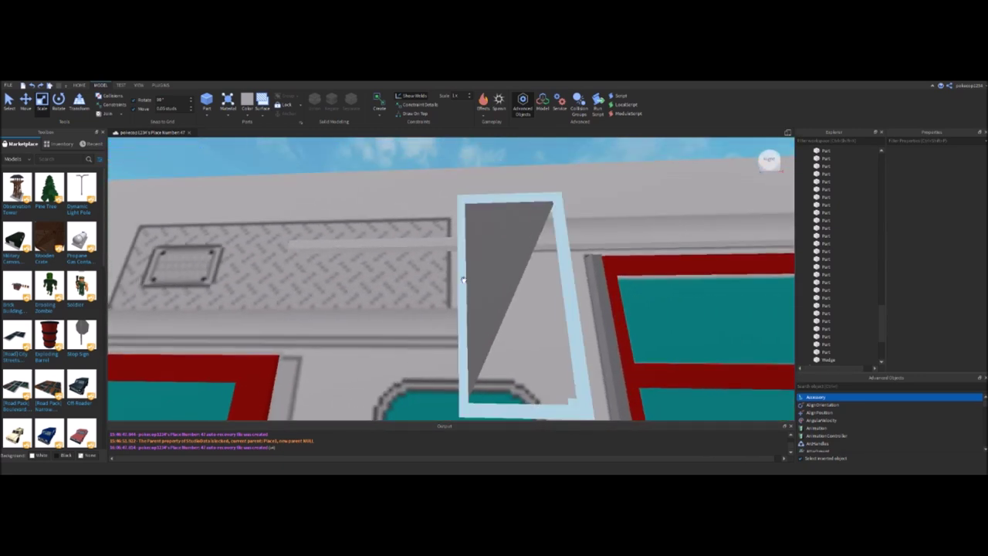
Rotate the wedge so its wide side is at the bottom and its slope follows the roof transition
click(499, 269)
right_drag(566, 270, 566, 271)
scroll(566, 270, down, 5)
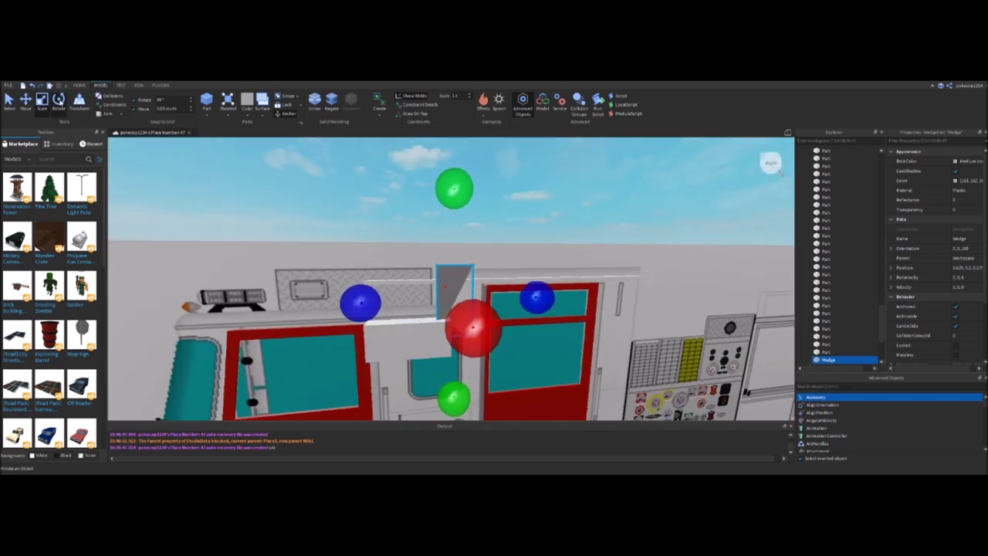
key(ctrl+4)
right_drag(445, 162, 445, 162)
scroll(553, 383, up, 6)
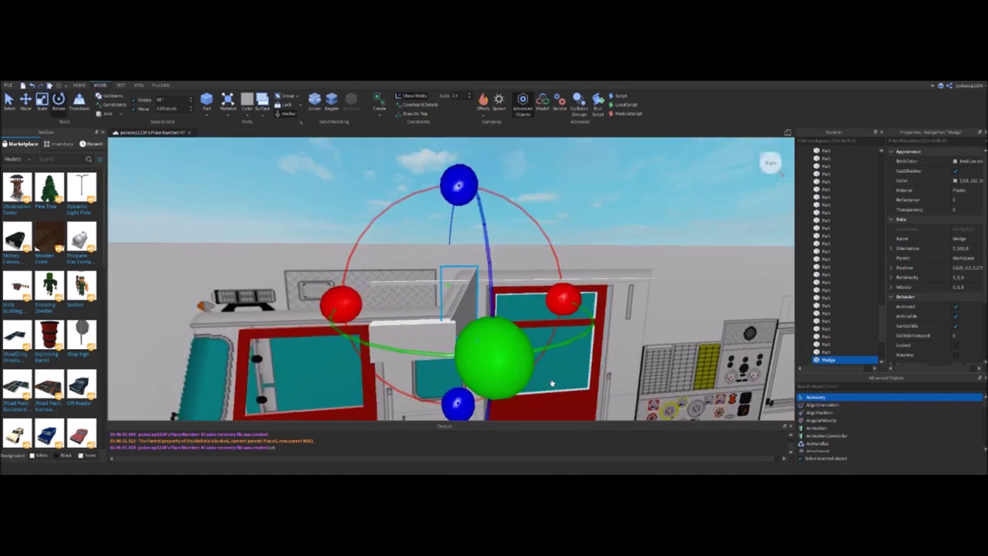
scroll(552, 384, down, 5)
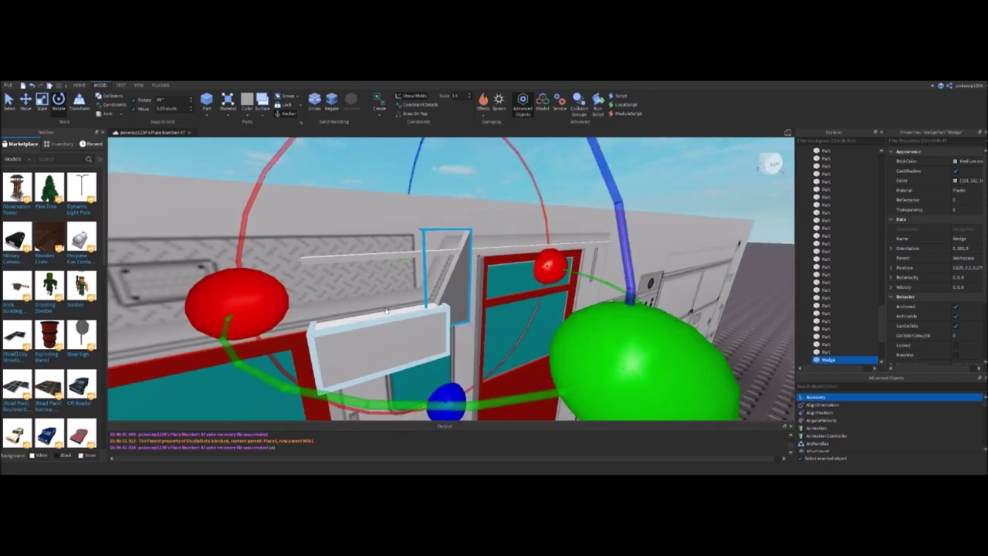
Raise the white block beside the wedge to the height of the cab roof section
click(417, 328)
right_drag(417, 328, 187, 188)
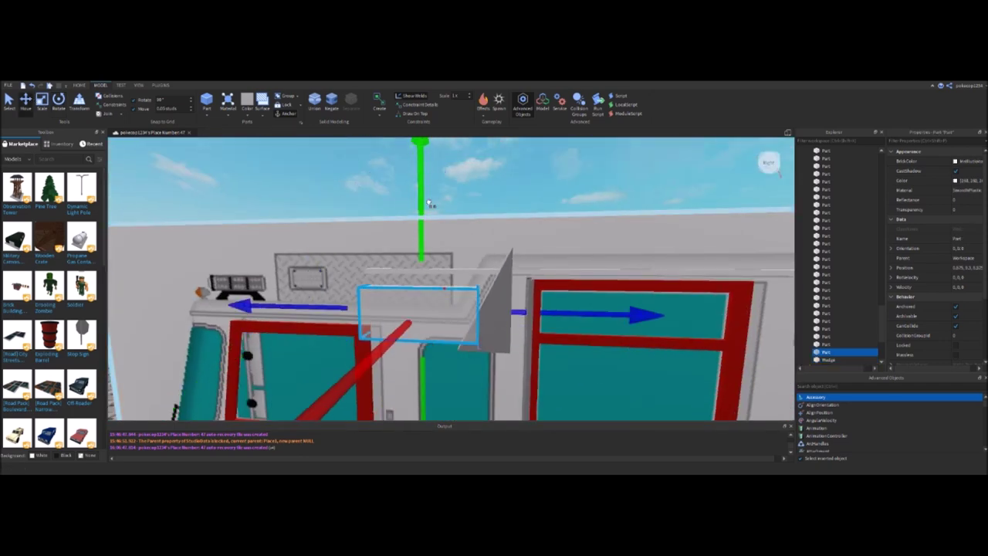
right_drag(432, 233, 416, 266)
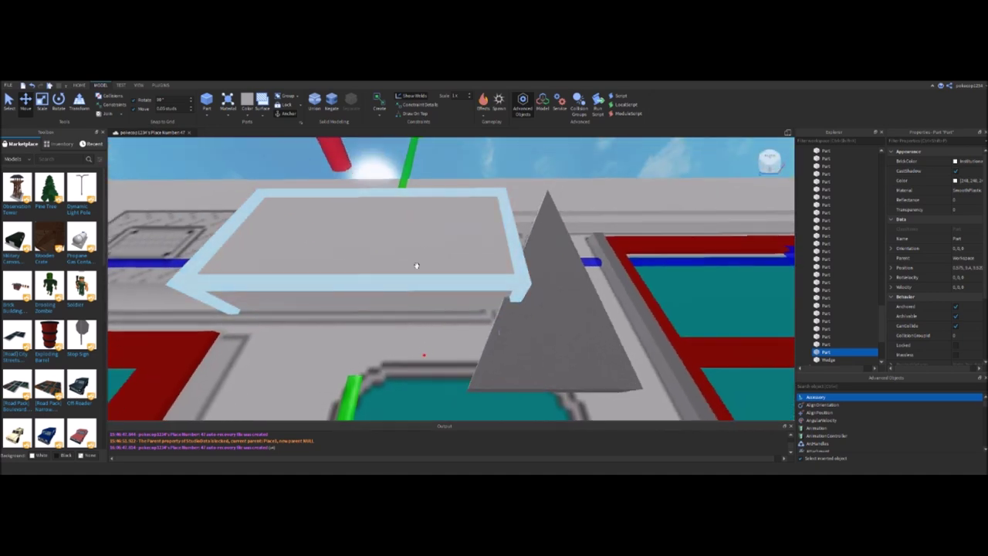
right_drag(353, 358, 353, 357)
key(f)
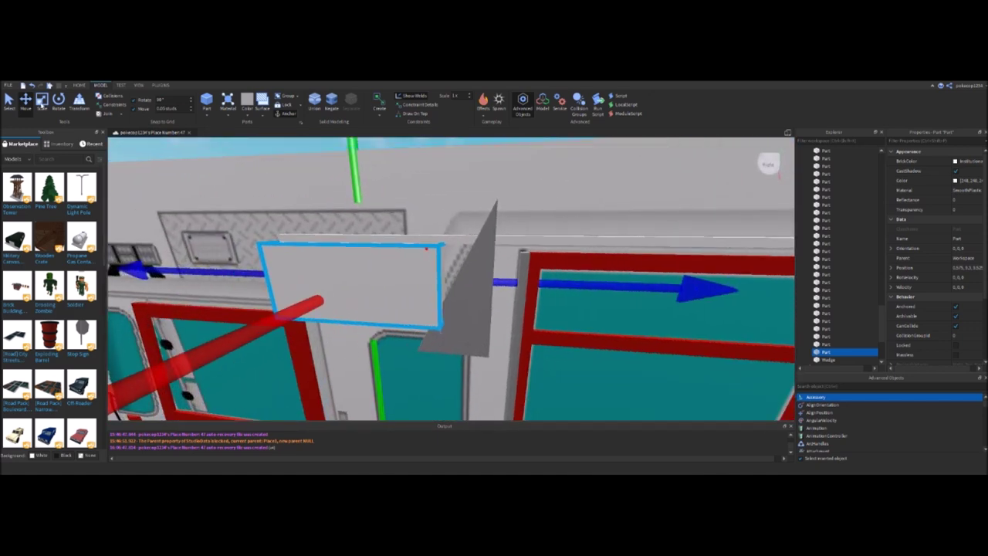
Stretch the white block along the cab roof so it overlaps the wedge, and negate the wedge
key(ctrl+3)
drag(594, 306, 624, 305)
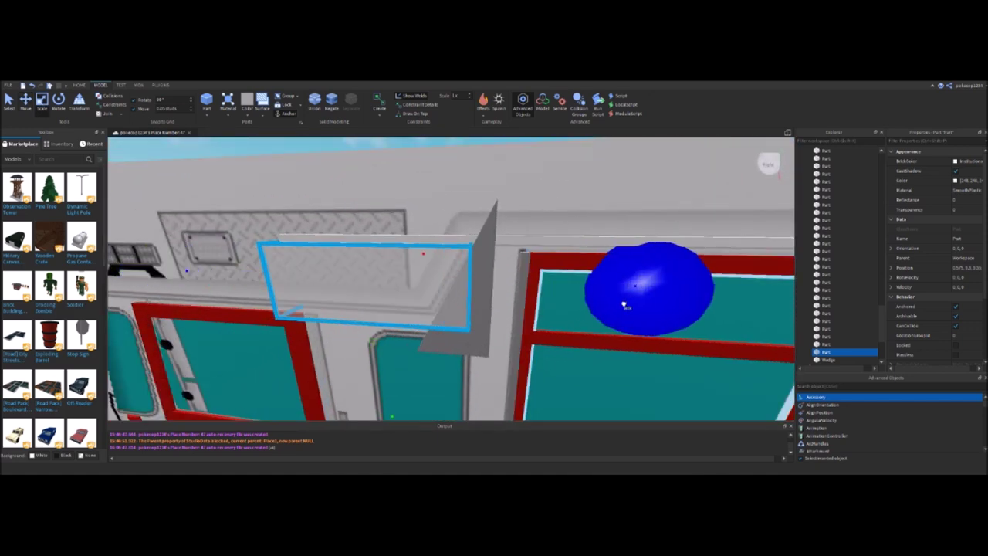
right_drag(631, 305, 471, 275)
scroll(218, 301, down, 5)
key(f)
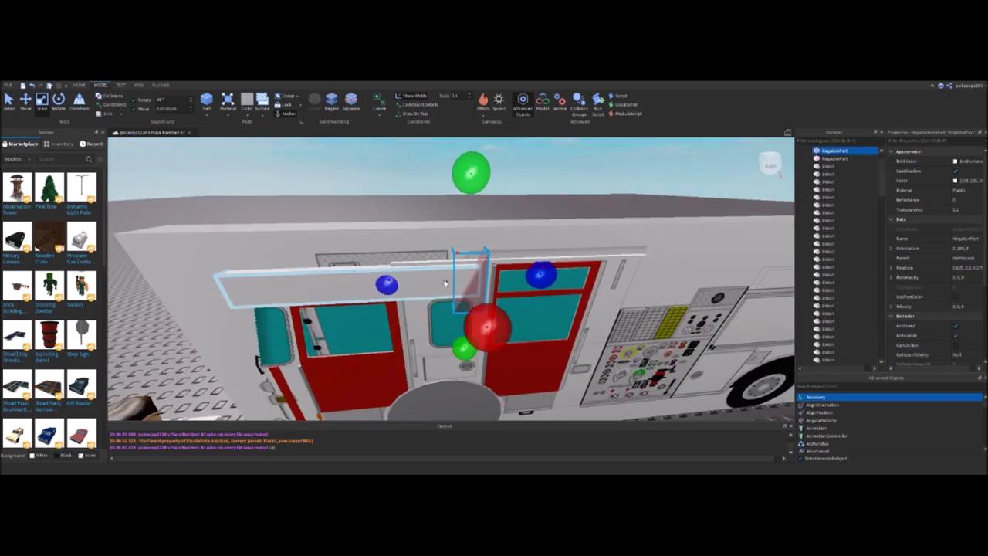
Union the white block with the negative wedge, and negate the result to compare its slope with the blueprint
ctrl+click(445, 284)
click(332, 102)
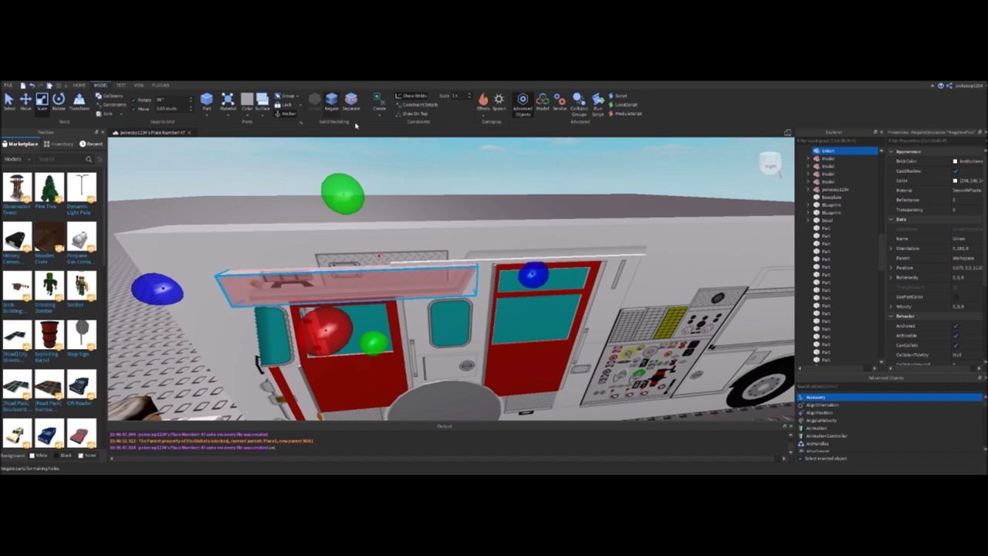
scroll(484, 225, up, 5)
scroll(485, 227, up, 8)
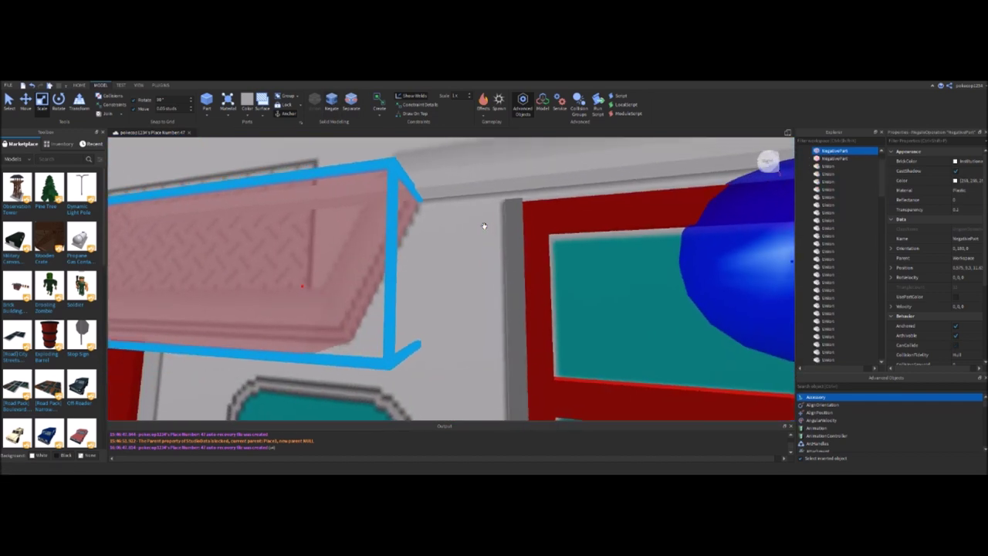
scroll(478, 218, down, 10)
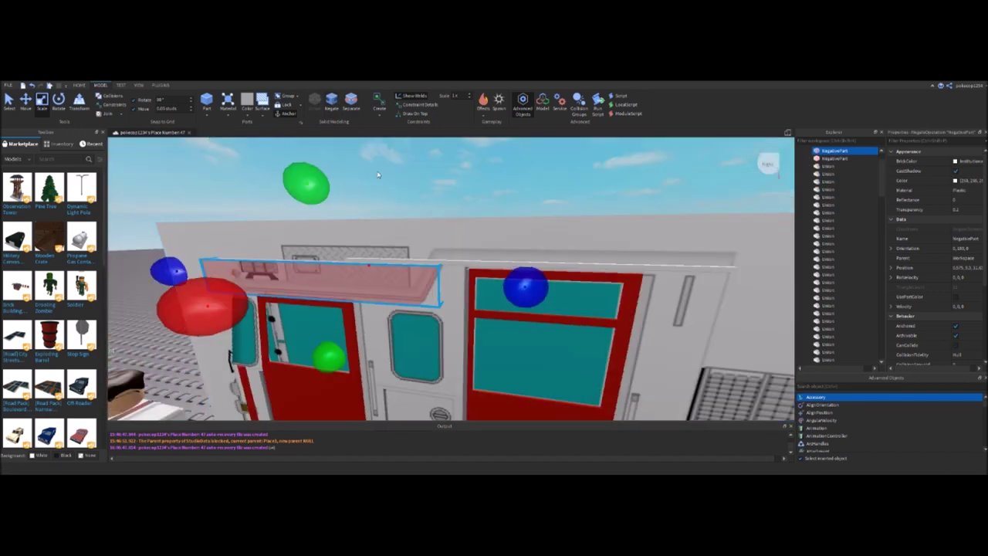
Turn the negated roof piece solid again, separate it into its block and negative wedge, and select the block
click(360, 110)
click(424, 190)
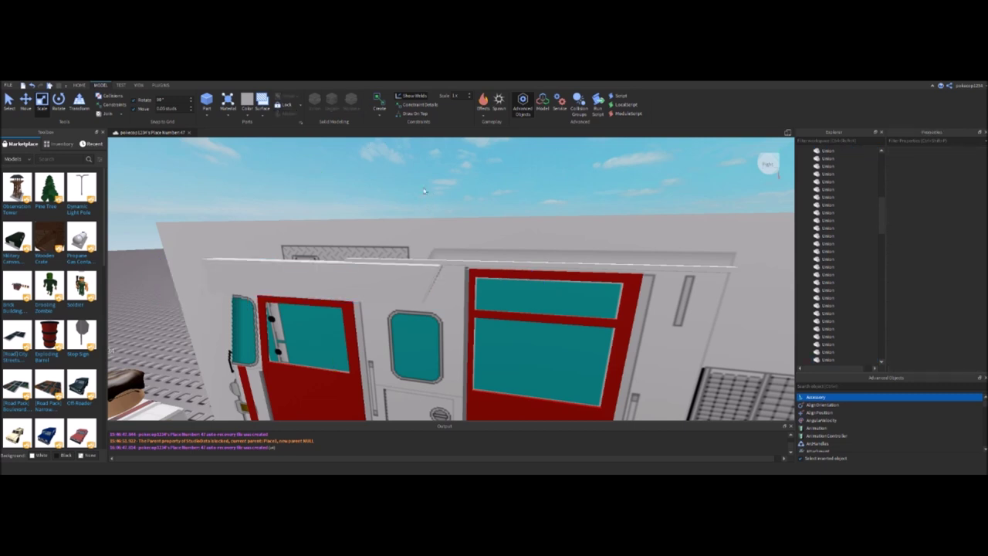
click(393, 291)
click(370, 275)
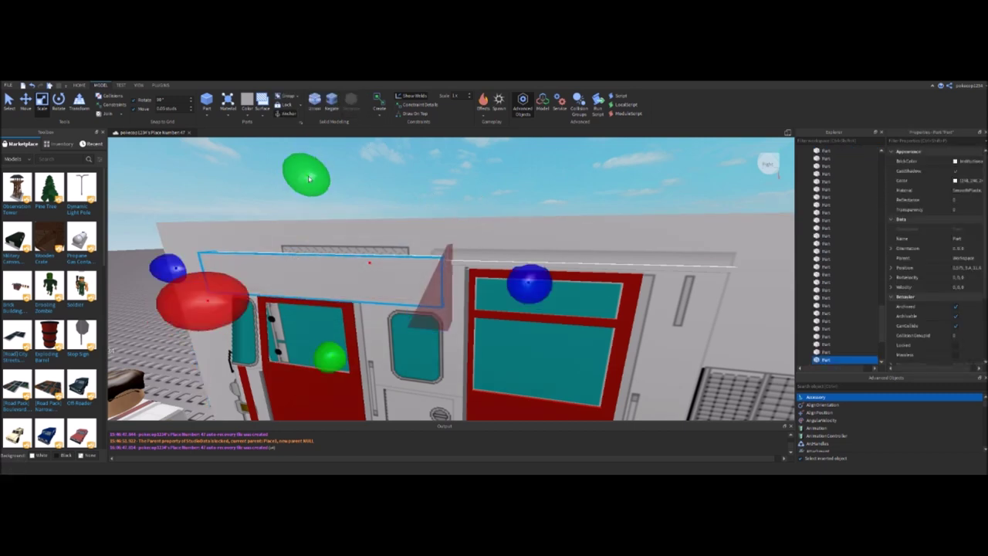
Union the white block with the overlapping negative wedge and negate the resulting cab roof piece
scroll(316, 178, up, 5)
scroll(609, 278, down, 6)
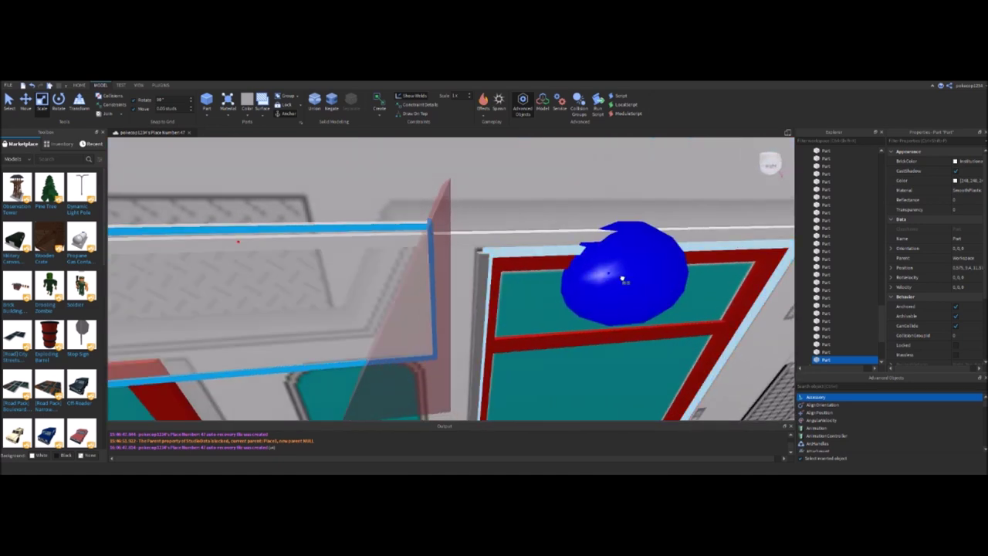
ctrl+click(445, 294)
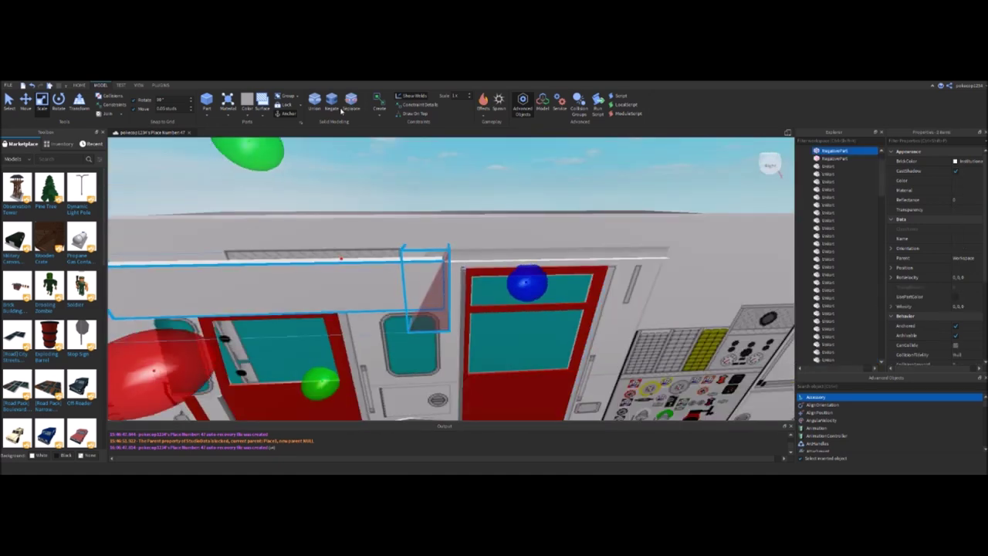
click(315, 104)
right_drag(402, 227, 443, 335)
click(331, 102)
right_drag(618, 265, 509, 272)
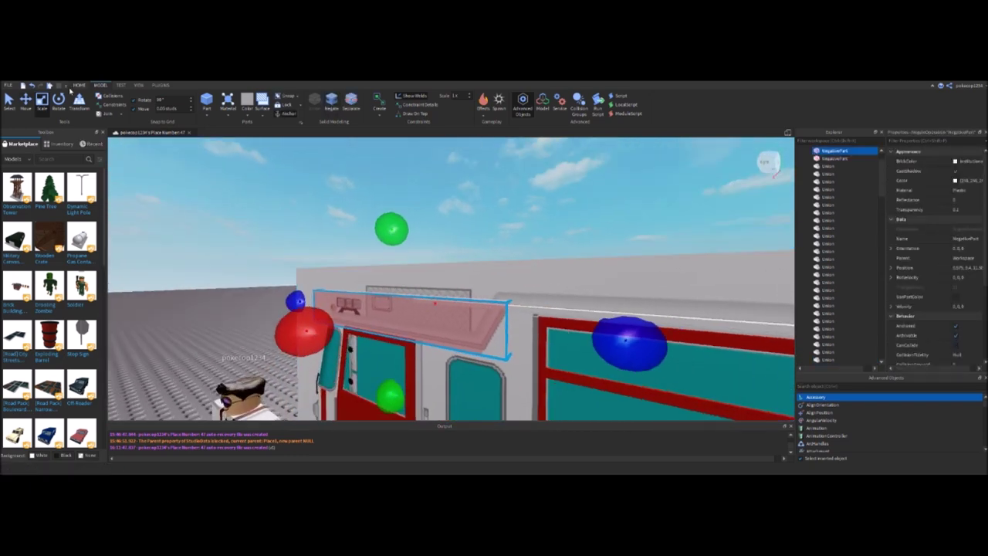
Move the negated roof piece over the red side body and re-union it with the separated body and its other negative parts
click(25, 98)
right_drag(324, 301, 337, 308)
click(226, 278)
right_drag(225, 278, 225, 278)
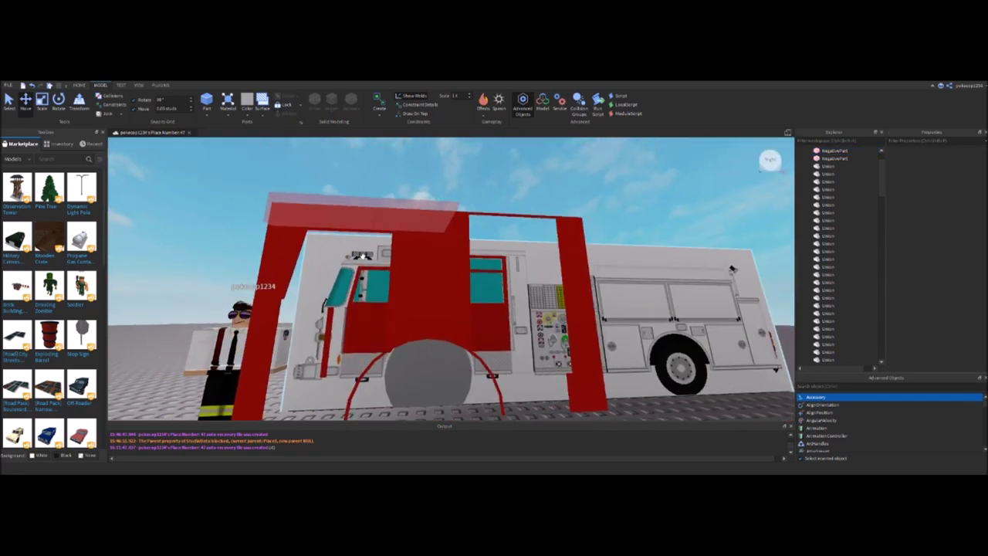
click(413, 238)
click(347, 102)
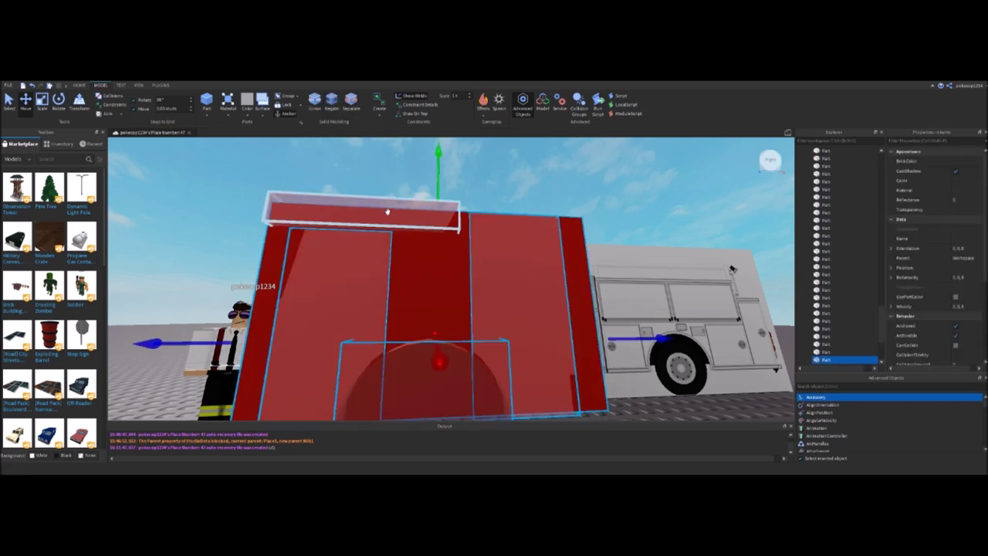
click(315, 100)
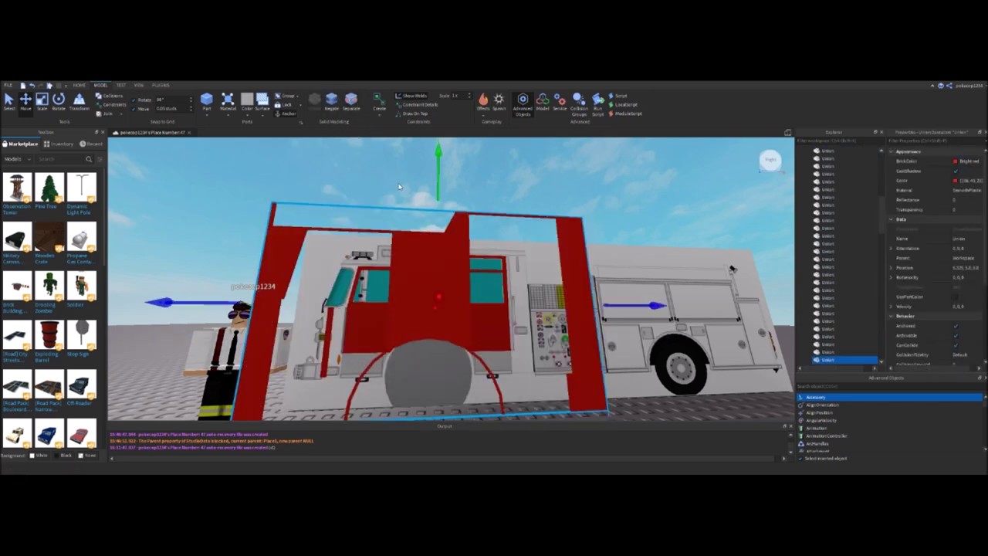
Separate the side body and the roof cutter again, and stretch the white block forward past the body's front edge
right_drag(280, 186, 279, 184)
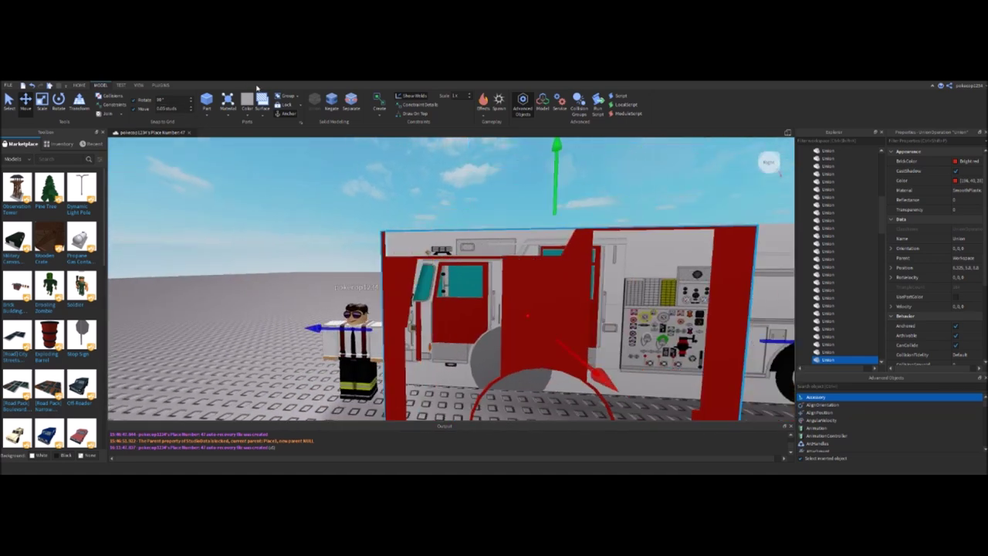
click(352, 100)
click(437, 243)
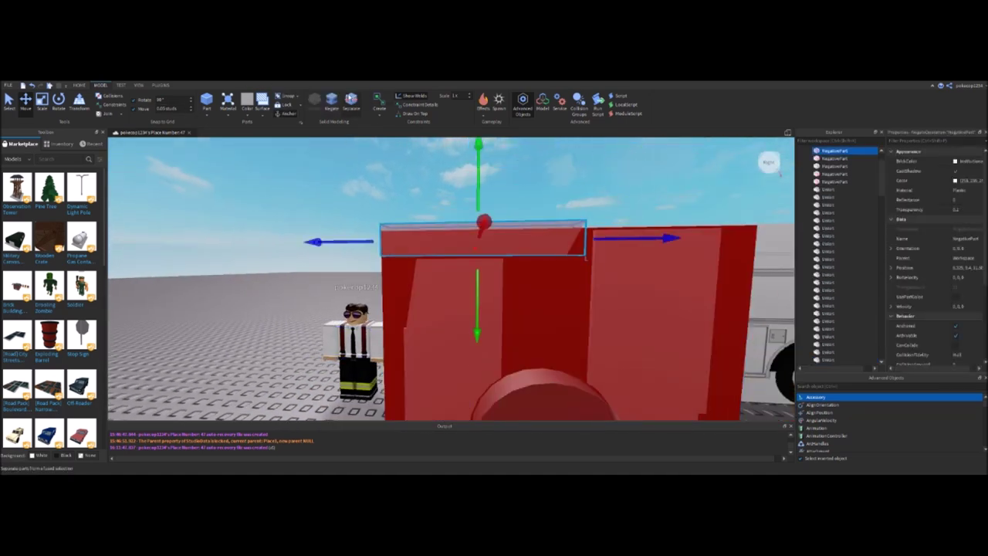
click(401, 233)
drag(334, 244, 311, 233)
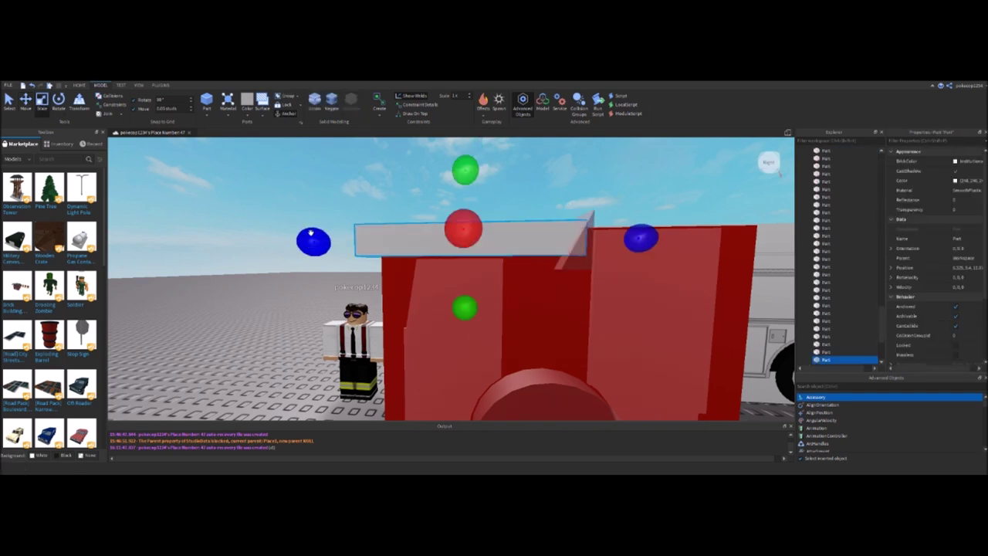
Rebuild the lengthened block and wedge as a negative roof cutter and union it with the side body and its opening cutters
ctrl+click(573, 248)
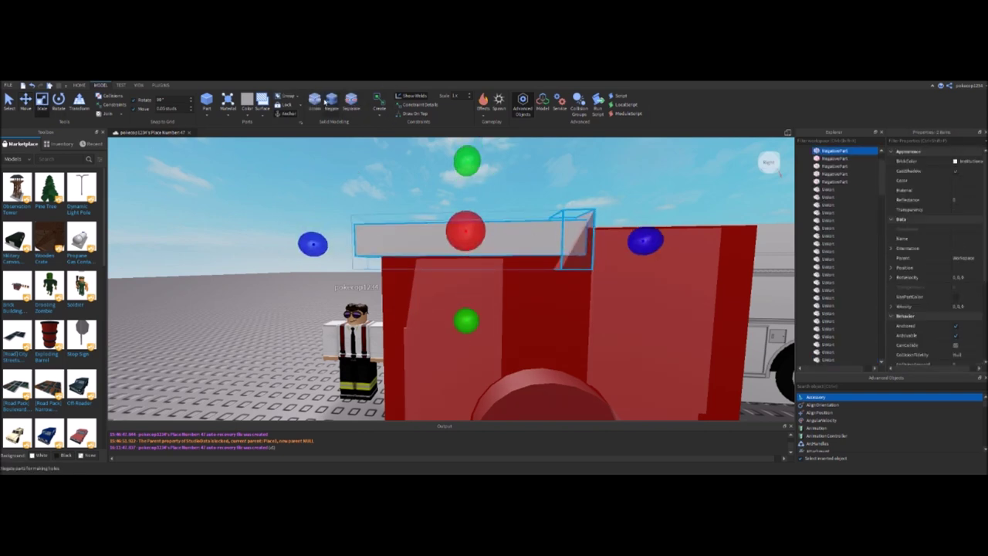
click(334, 107)
right_drag(432, 317, 490, 318)
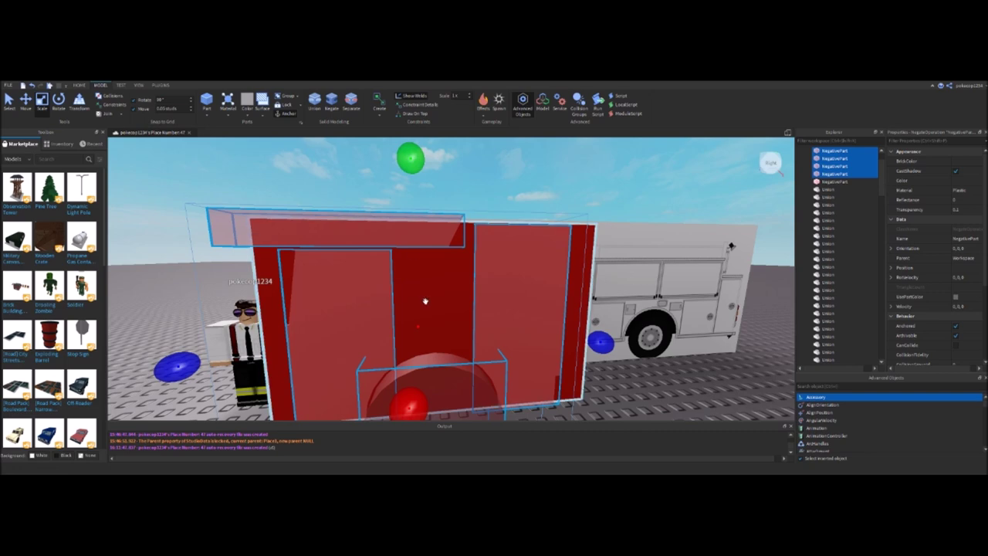
click(315, 102)
Slide the cut red side body back against the fire truck blueprint
right_drag(433, 294, 308, 301)
scroll(506, 290, up, 5)
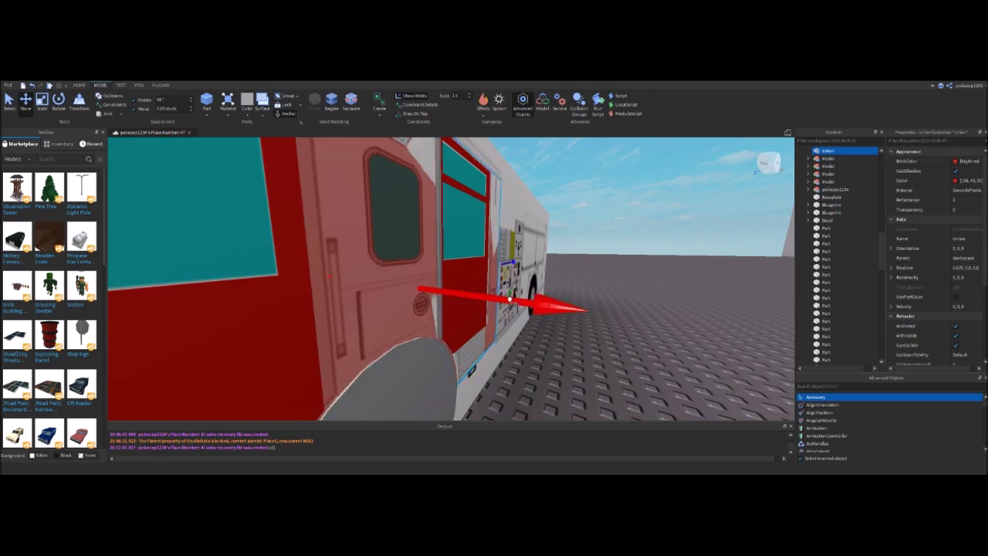
click(511, 300)
key(Delete)
Examine how closely the side body's wheel-arch edge fits around the grey wheel disc
right_drag(585, 403, 585, 399)
scroll(585, 399, down, 5)
scroll(585, 400, up, 5)
scroll(585, 400, up, 5)
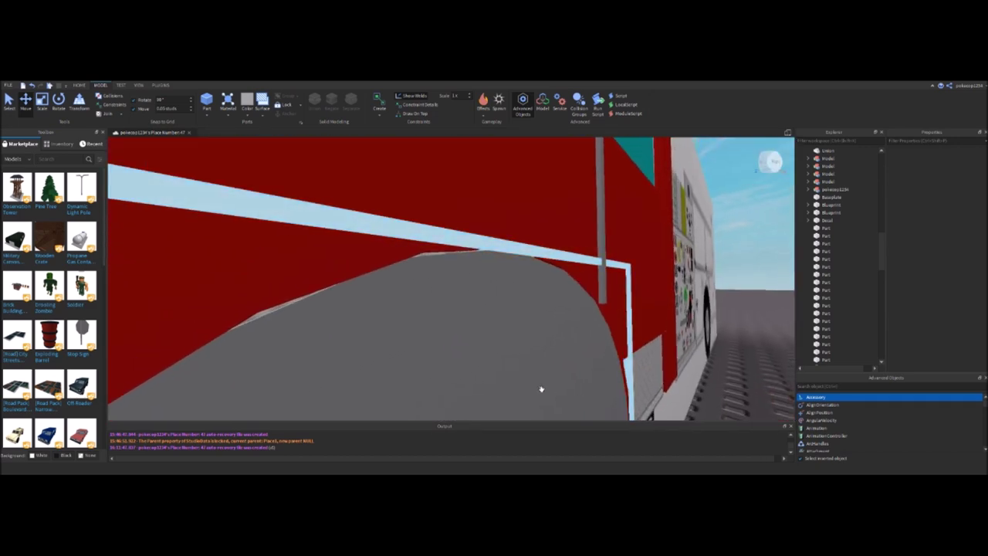
click(563, 379)
key(f)
right_drag(673, 374, 580, 277)
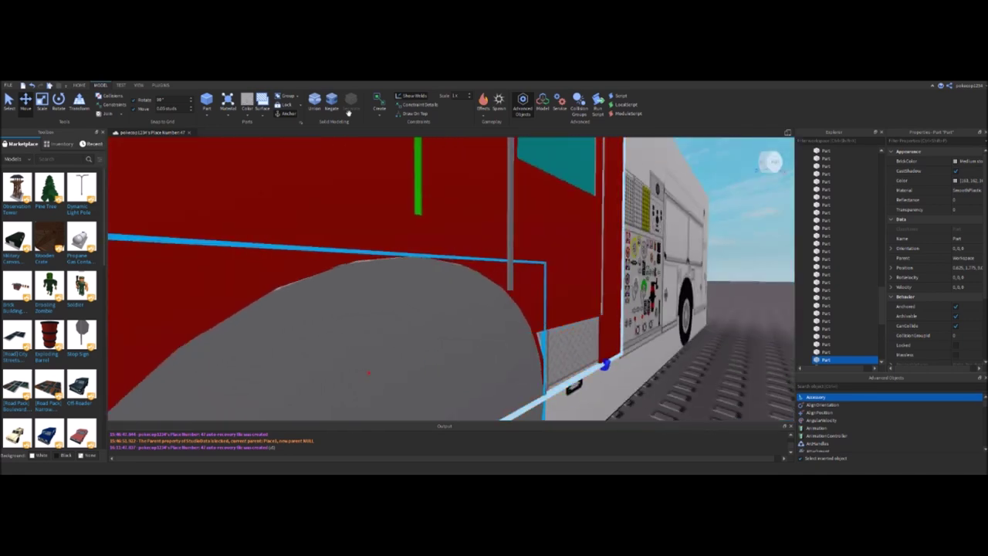
click(682, 365)
right_drag(682, 365, 702, 371)
right_drag(463, 268, 505, 301)
scroll(362, 310, up, 5)
right_drag(363, 310, 363, 310)
scroll(363, 310, down, 5)
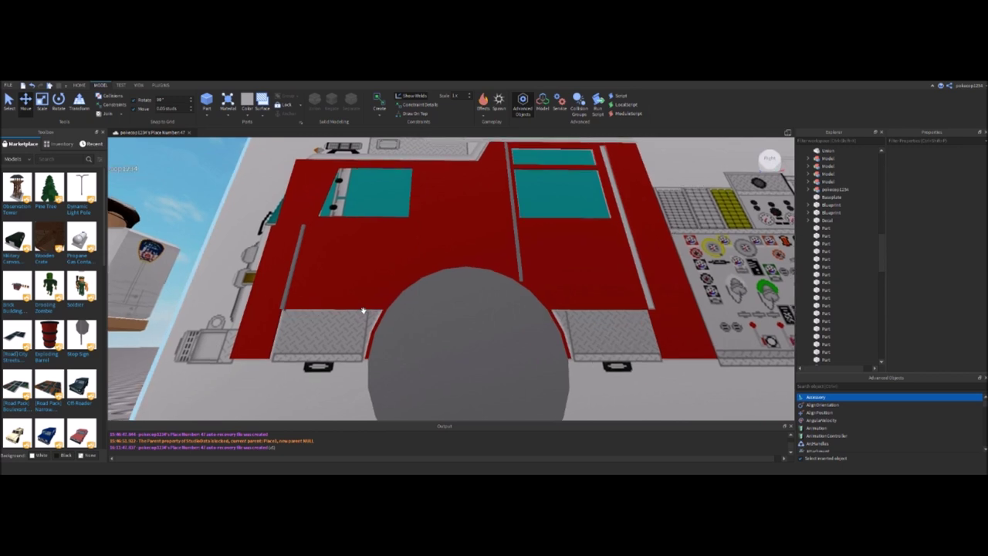
scroll(362, 310, up, 5)
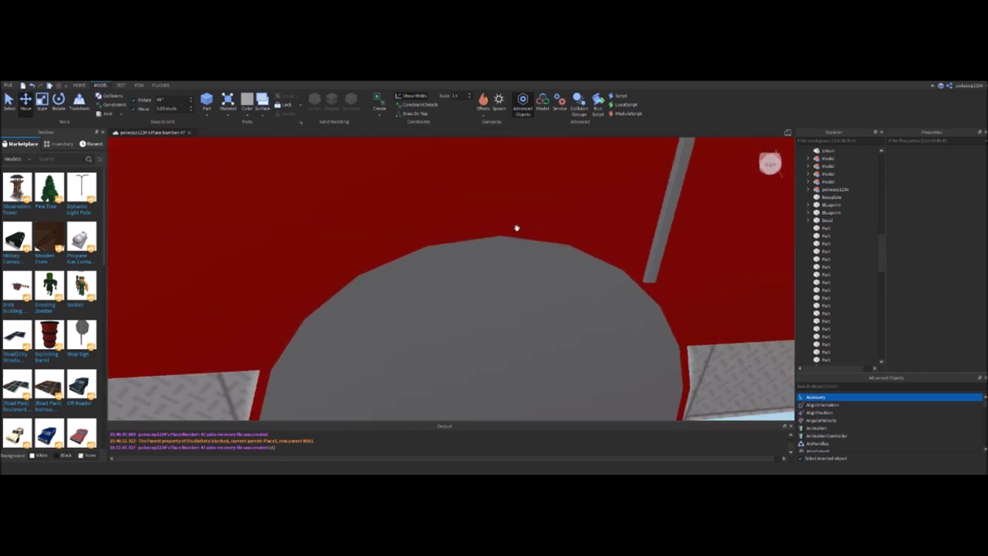
scroll(454, 246, up, 3)
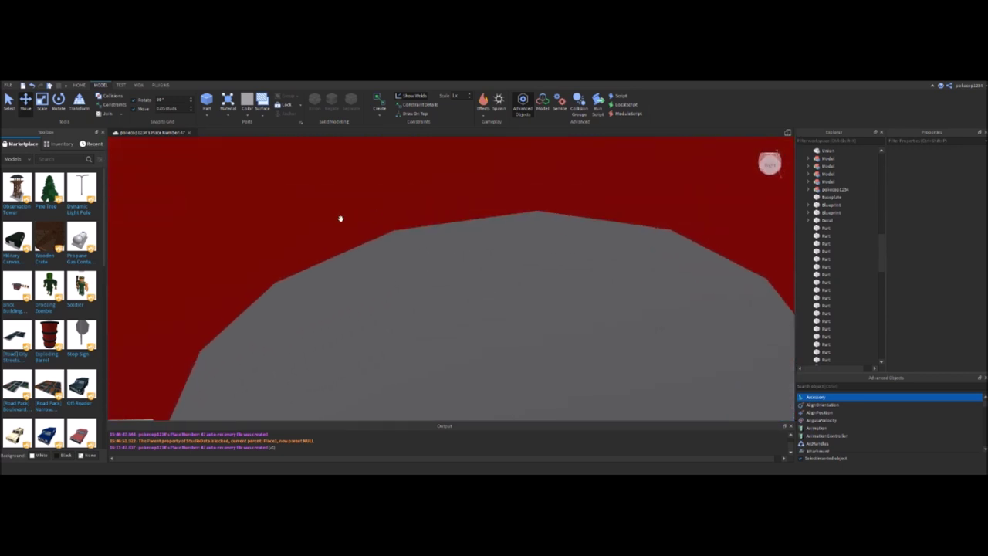
right_drag(563, 191, 502, 226)
scroll(502, 226, down, 5)
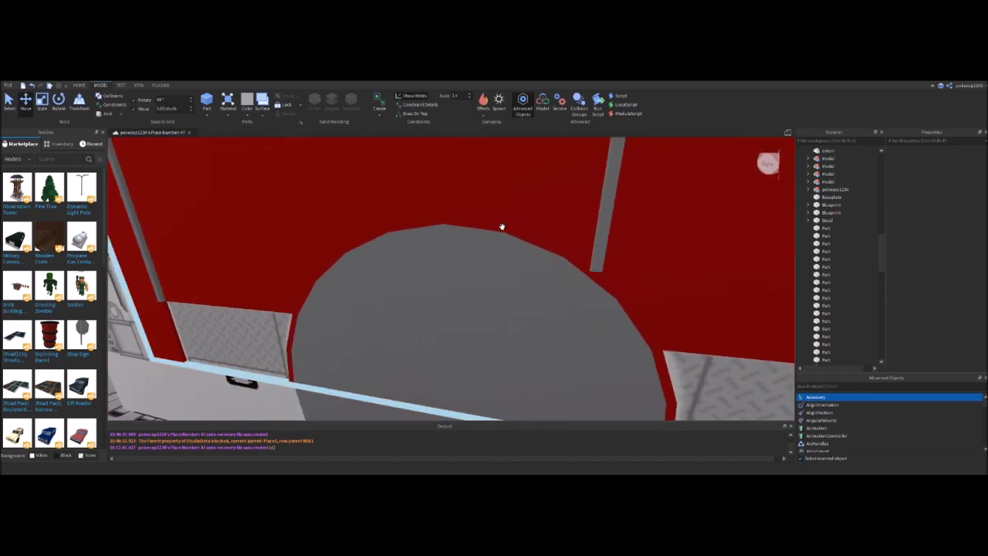
scroll(436, 227, down, 5)
scroll(247, 274, down, 3)
scroll(436, 317, up, 3)
scroll(431, 271, up, 3)
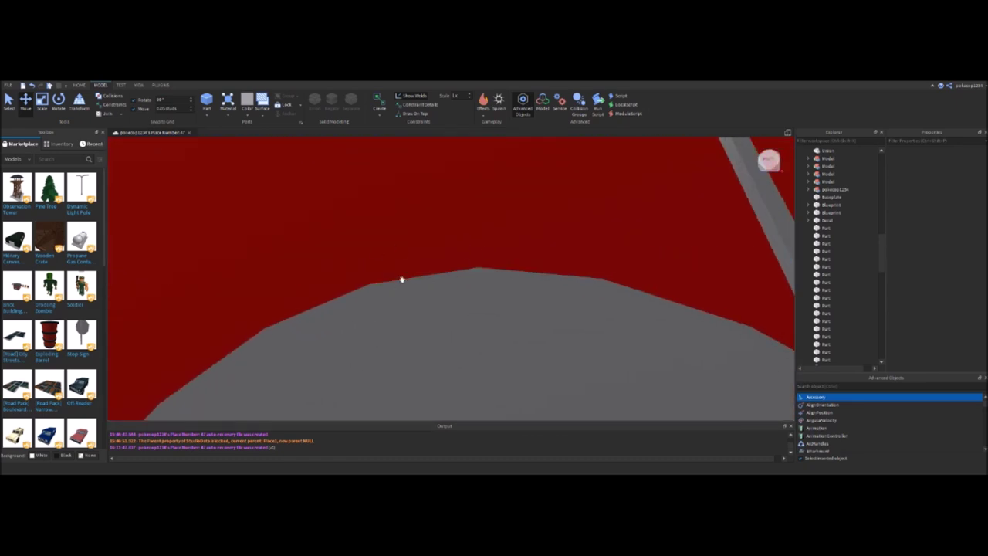
scroll(570, 298, up, 2)
scroll(540, 298, down, 2)
scroll(463, 263, up, 2)
scroll(432, 232, down, 5)
scroll(500, 226, up, 5)
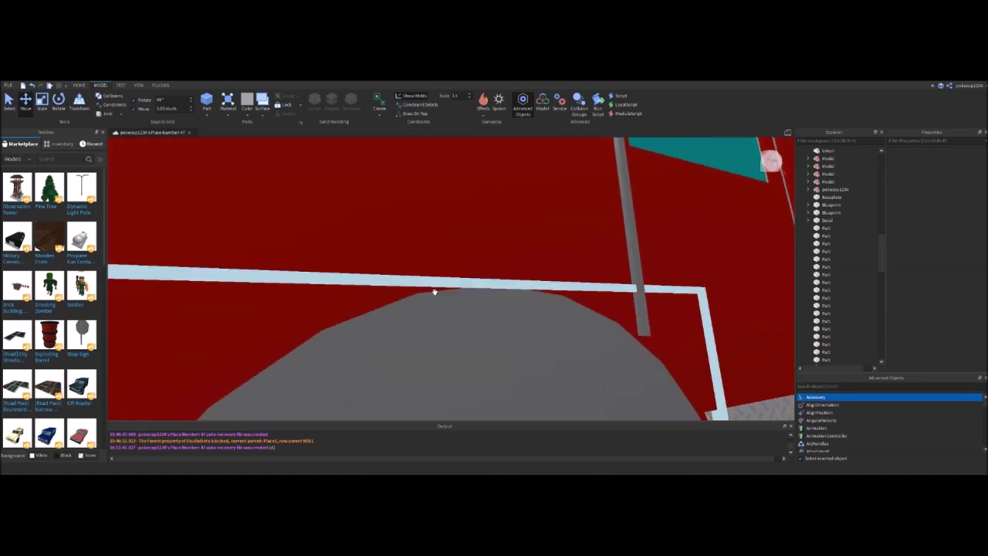
scroll(434, 292, down, 5)
Separate the fused grey wheel disc and check its edge against the wheel arch
click(466, 296)
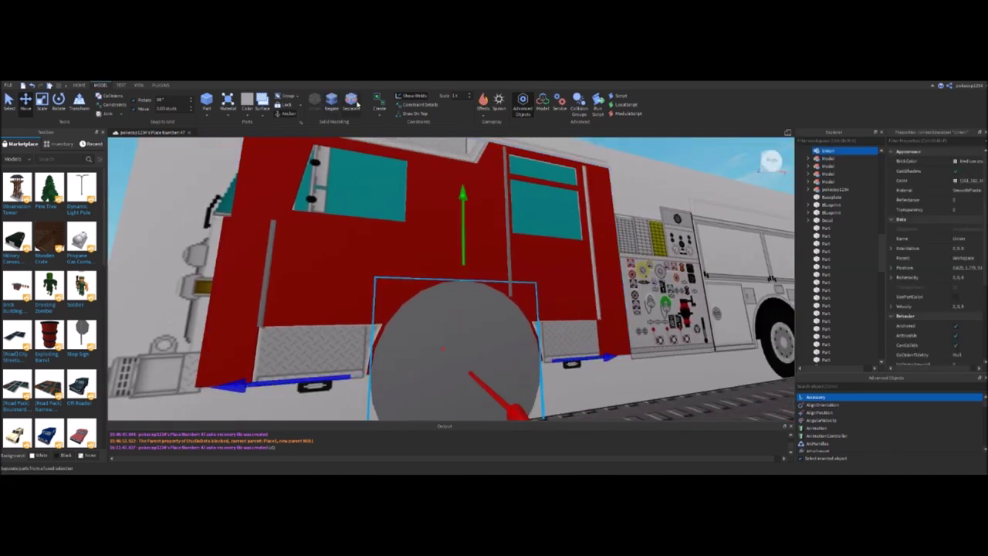
click(662, 415)
scroll(600, 402, up, 3)
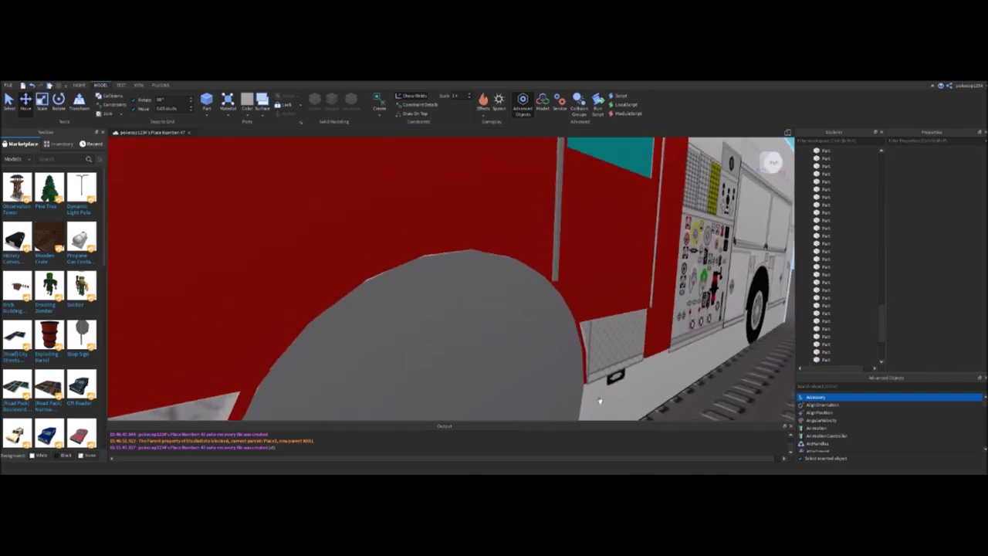
scroll(351, 254, up, 4)
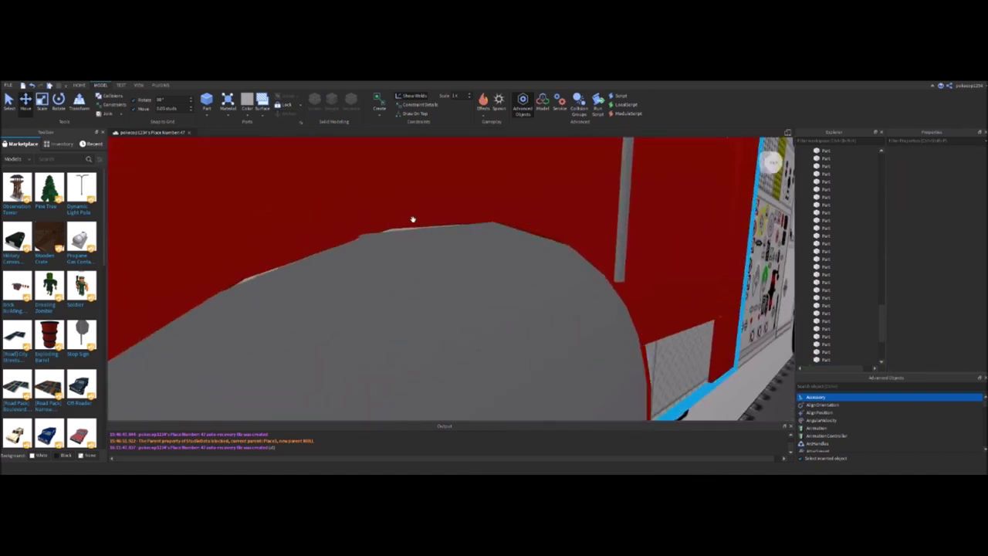
scroll(404, 229, down, 5)
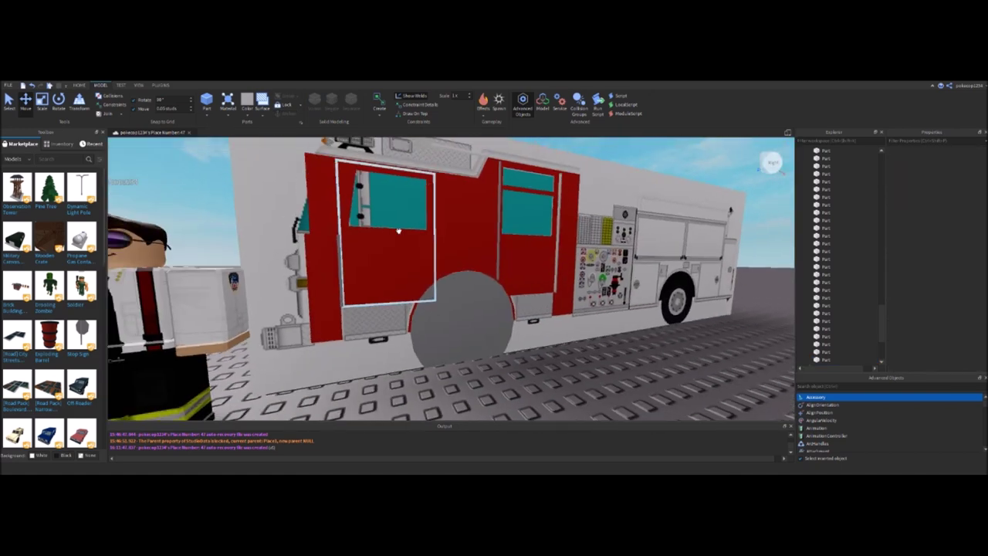
Examine the side body's lower edge from the front corner to the pump panel against the blueprint
scroll(400, 229, up, 5)
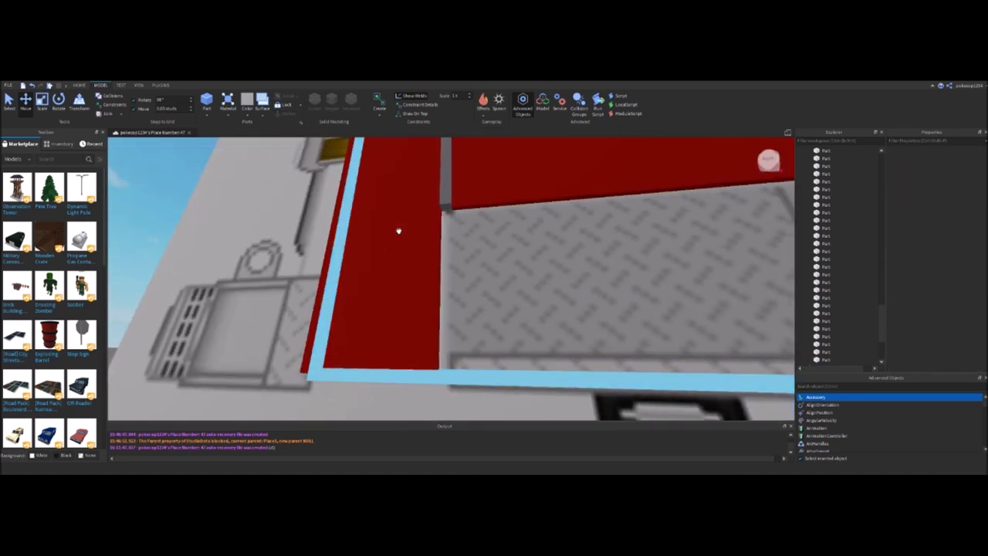
scroll(398, 230, up, 2)
right_drag(399, 230, 398, 236)
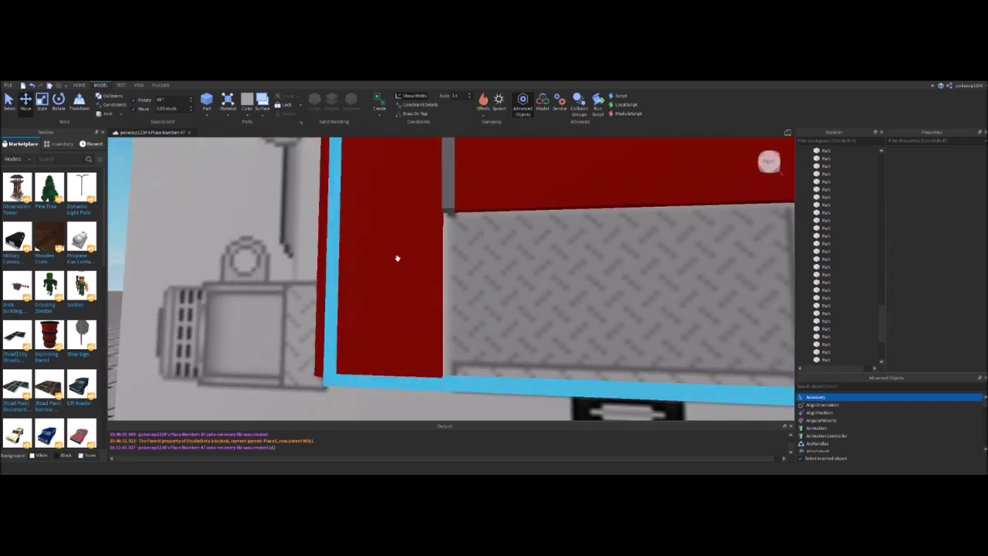
scroll(384, 259, down, 5)
scroll(384, 260, up, 1)
scroll(606, 296, up, 4)
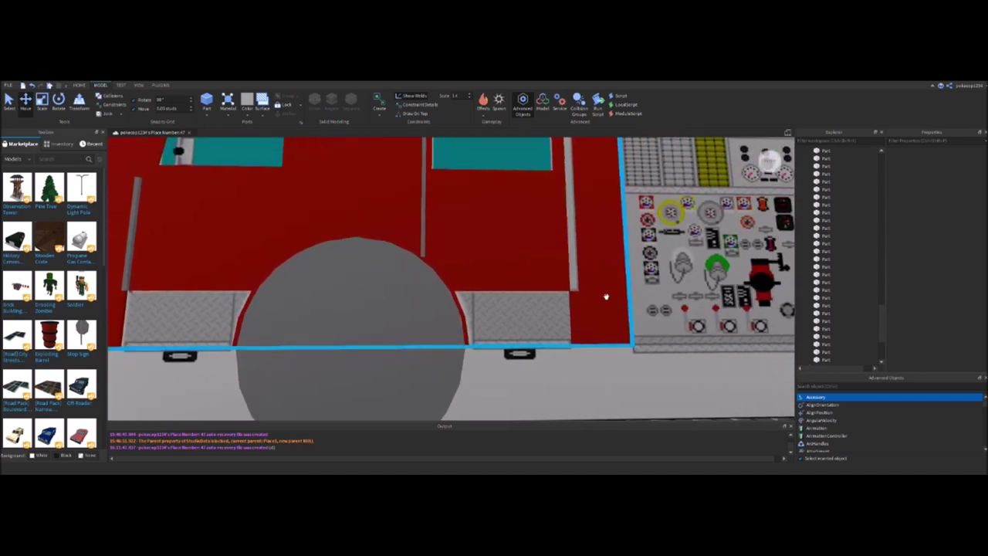
scroll(606, 297, up, 3)
Separate the side body into its solid and negative parts, and select the front door's negative part
scroll(456, 318, down, 2)
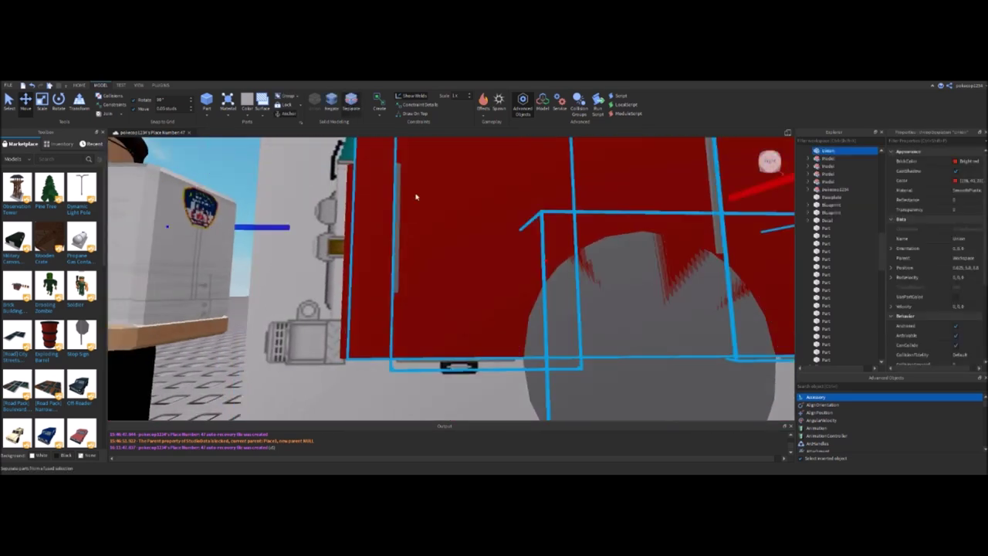
scroll(441, 232, down, 4)
scroll(461, 335, up, 5)
click(457, 323)
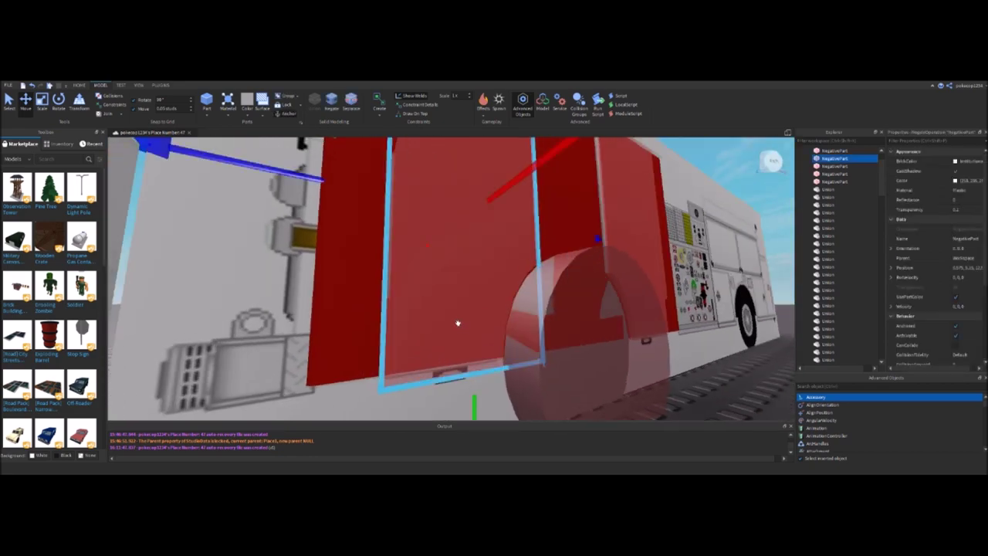
scroll(458, 323, down, 2)
scroll(448, 311, up, 6)
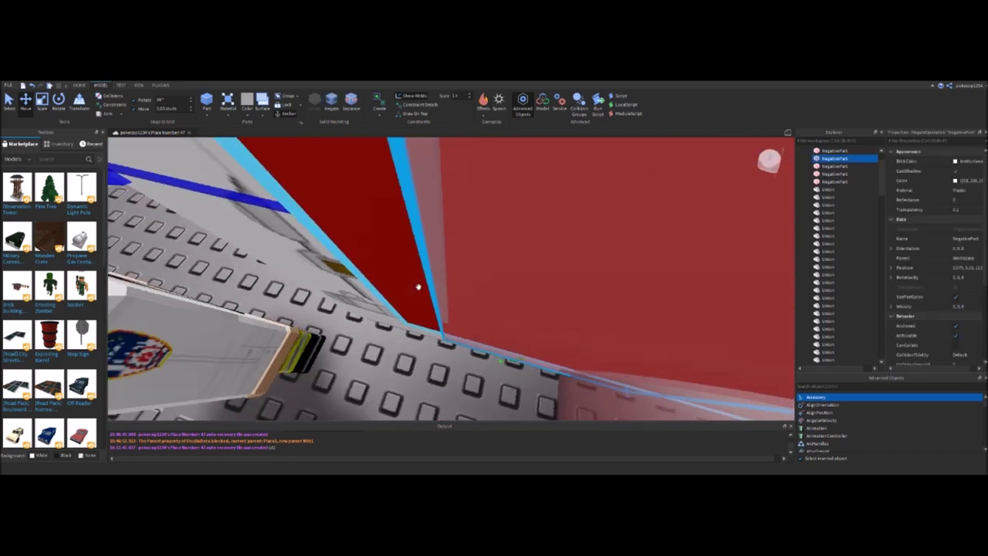
right_drag(418, 287, 407, 229)
Lower and shorten the grey strip so it lines up with the lower front edge of the front door
click(407, 229)
key(f)
scroll(438, 326, up, 5)
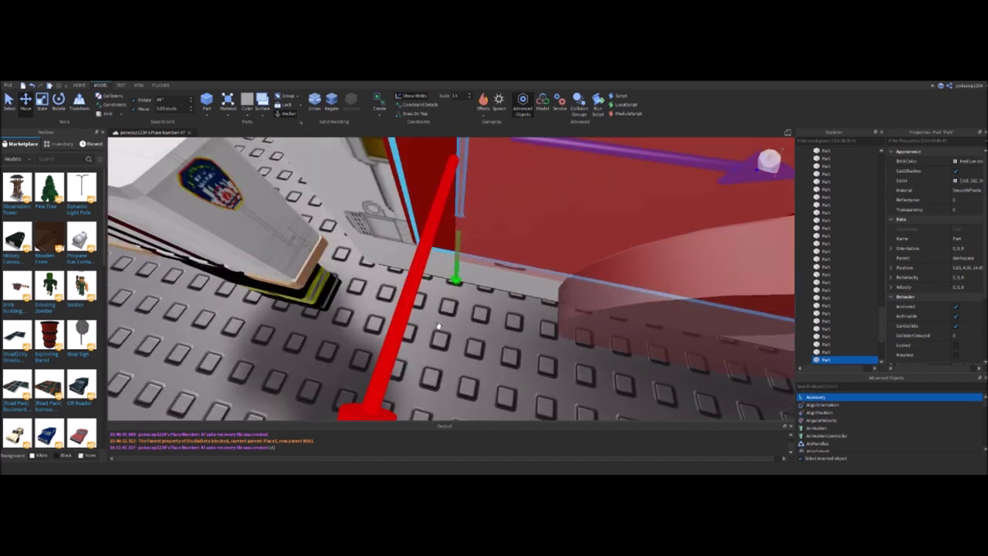
scroll(437, 325, down, 3)
right_drag(467, 308, 230, 173)
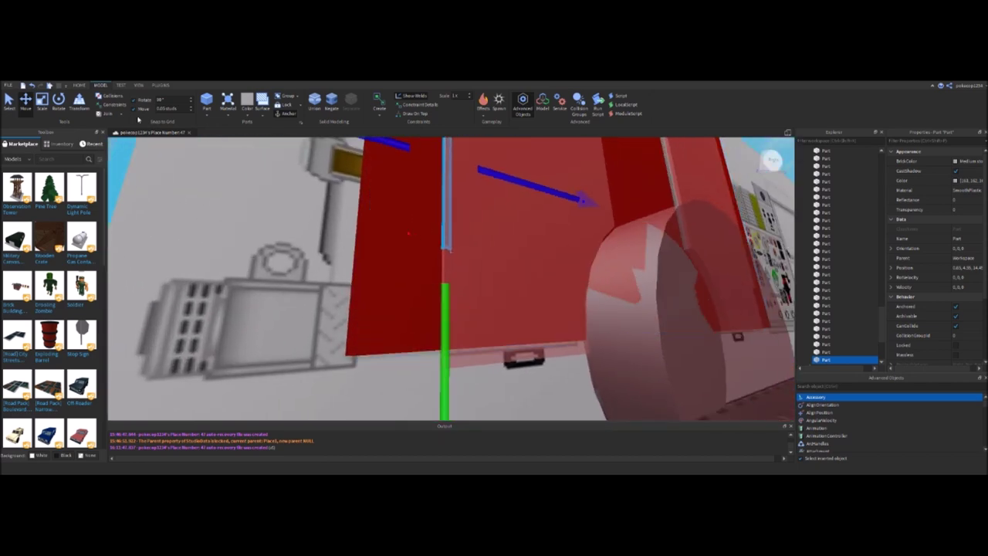
scroll(457, 370, down, 3)
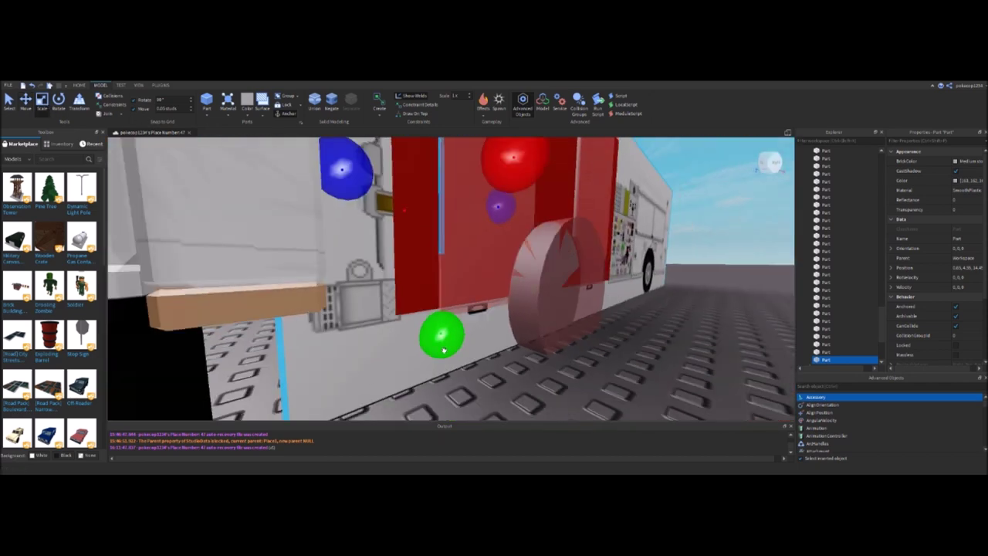
right_drag(433, 290, 464, 200)
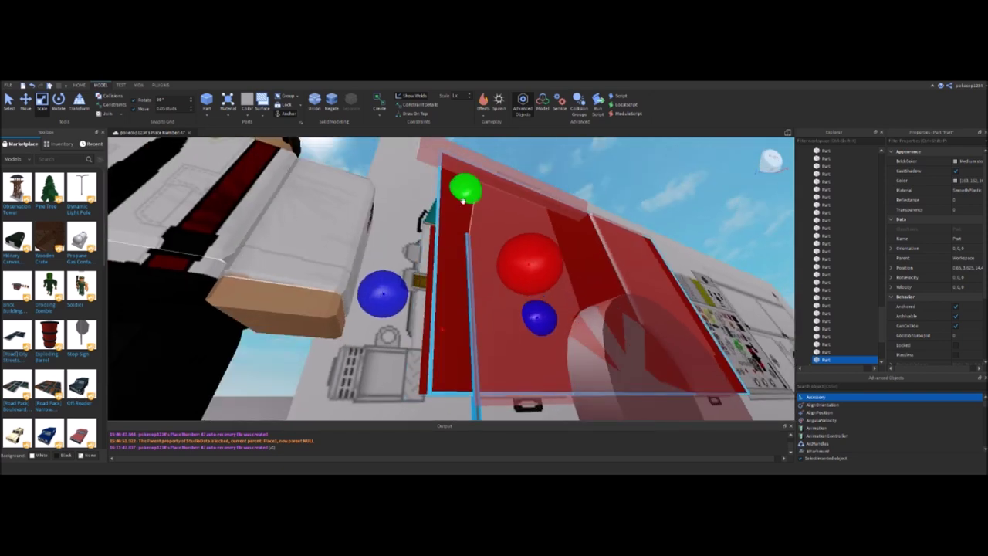
scroll(473, 243, up, 5)
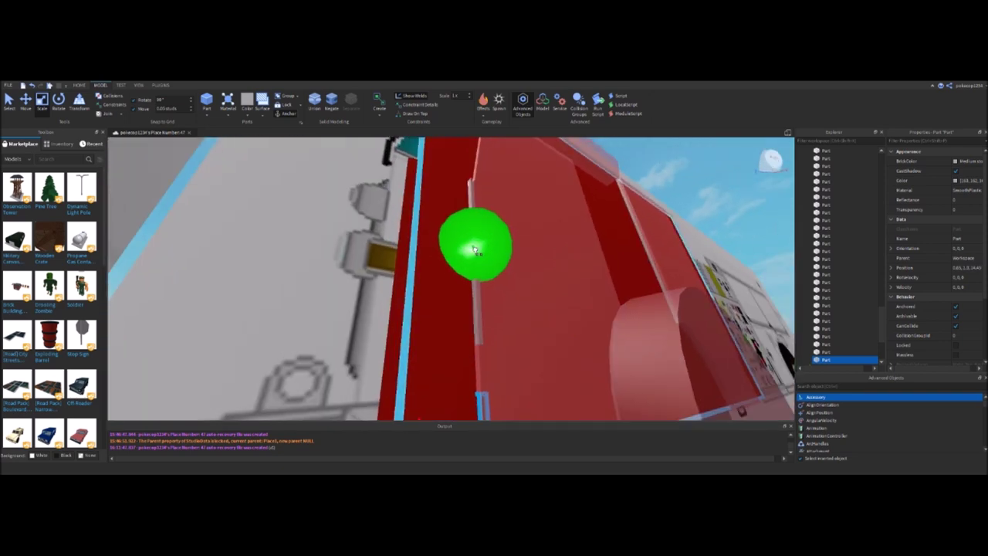
right_drag(492, 220, 404, 149)
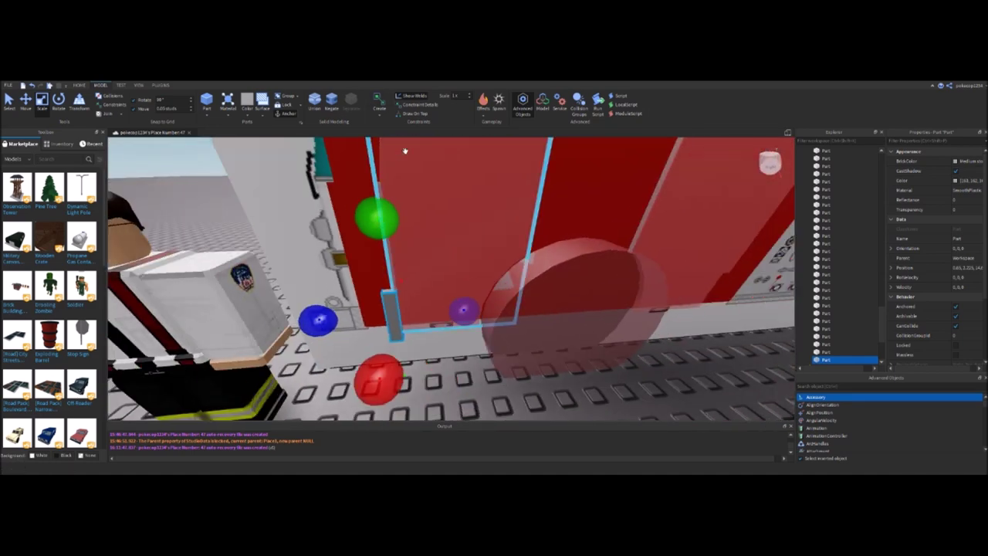
Restore the front door to a solid, negate the short grey strip and union them to cut the door's lower front edge
click(379, 263)
click(352, 100)
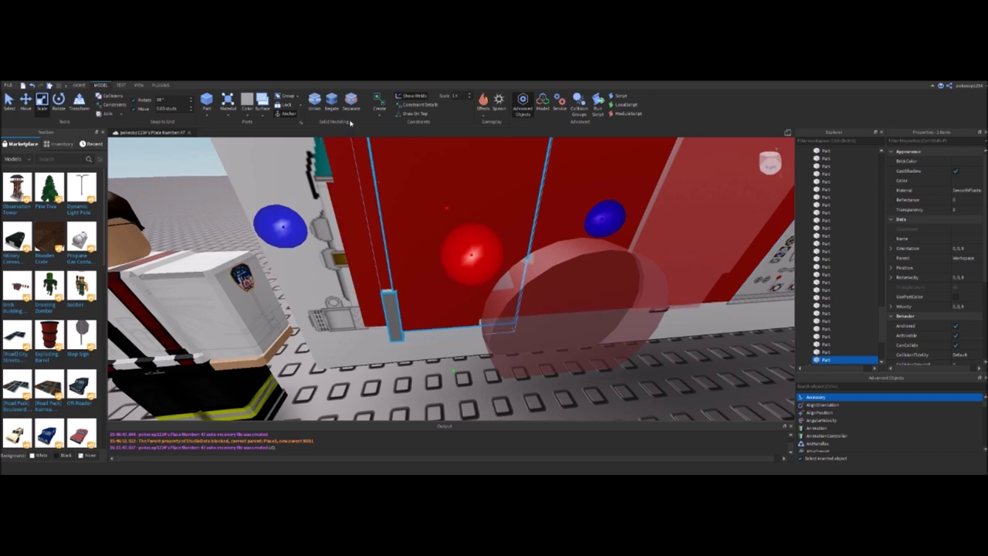
click(386, 289)
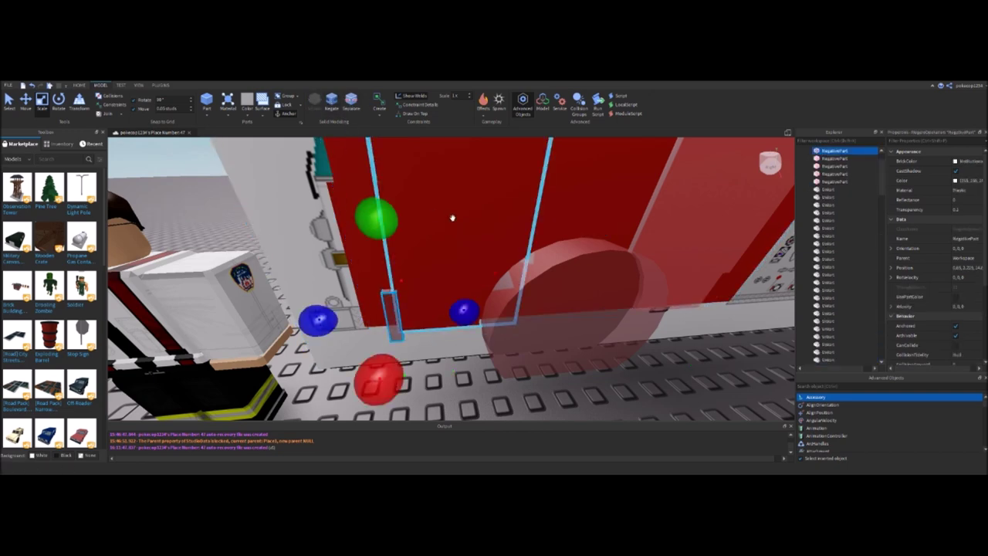
ctrl+click(433, 199)
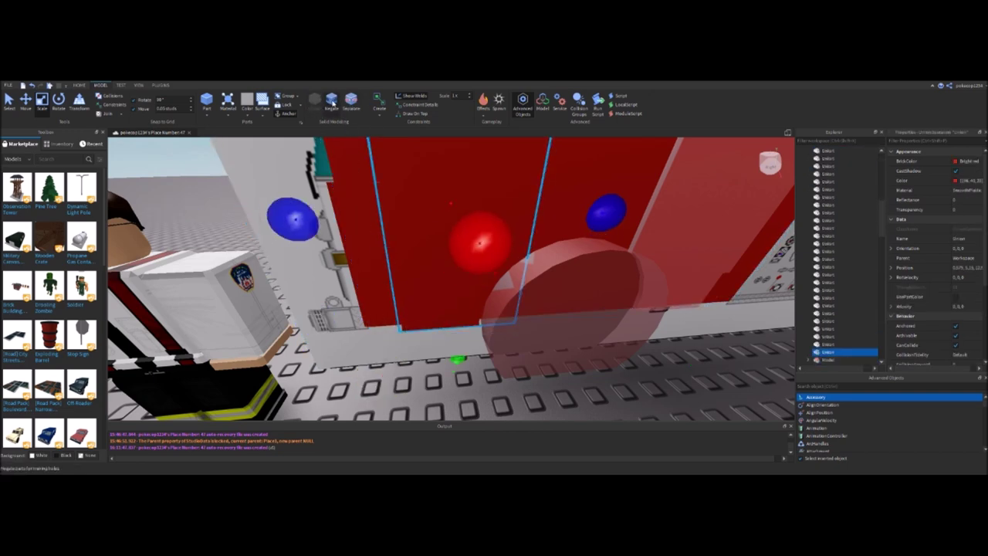
Select the side body with its door, roof and wheel-arch cutters and union them into the finished red side
right_drag(434, 253, 530, 349)
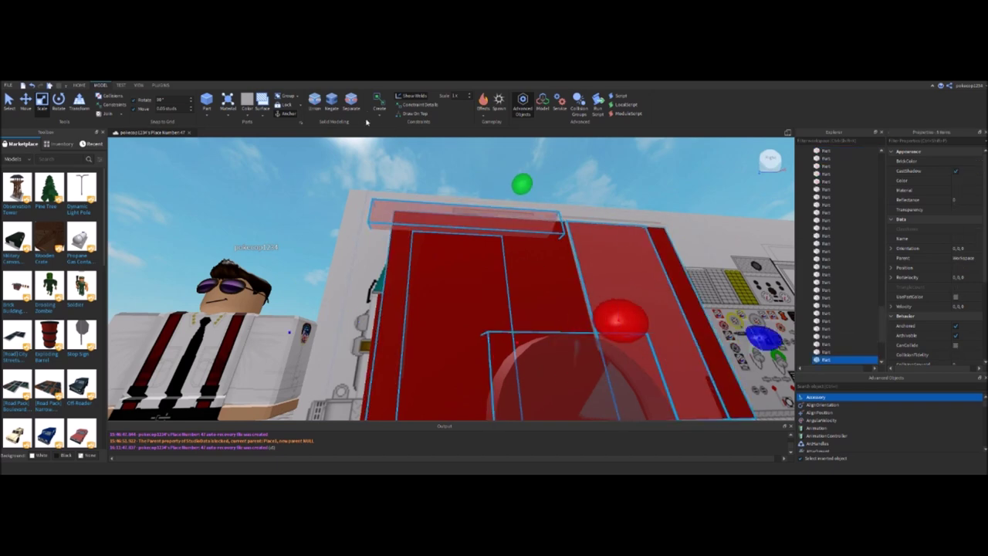
right_drag(305, 212, 305, 217)
key(w)
right_drag(304, 216, 304, 216)
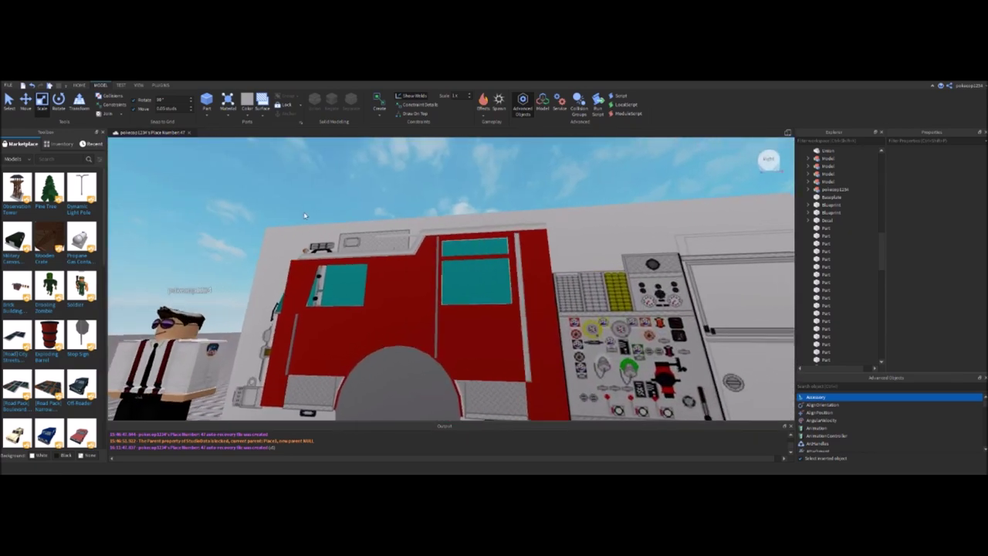
Examine the recombined side body's wheel arch, lower panels and door edges against the blueprint
key(w)
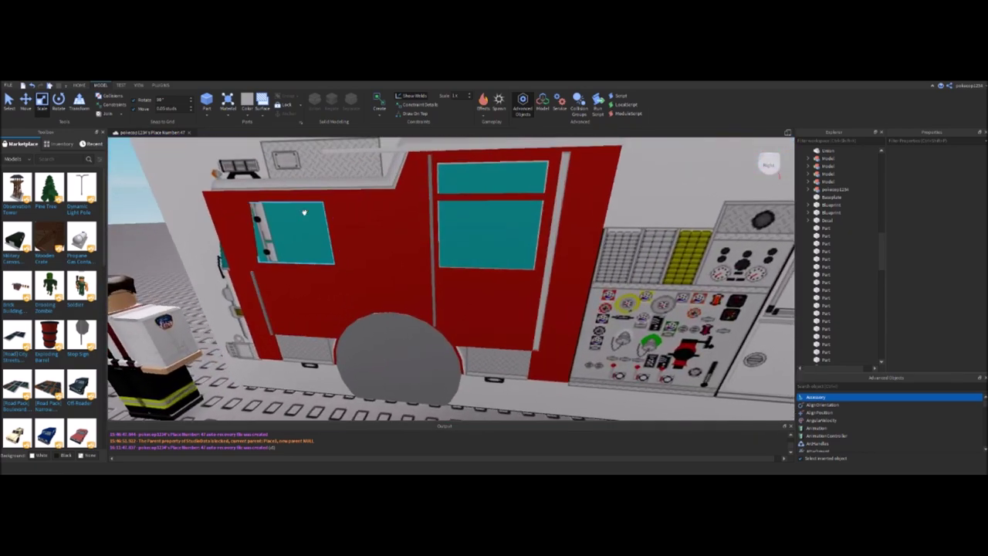
scroll(304, 213, down, 5)
key(w)
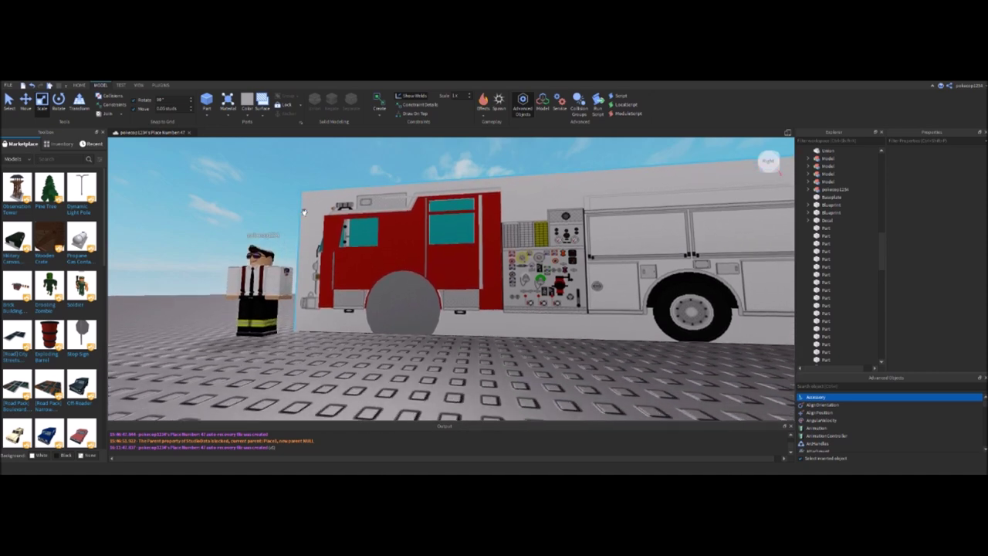
key(w)
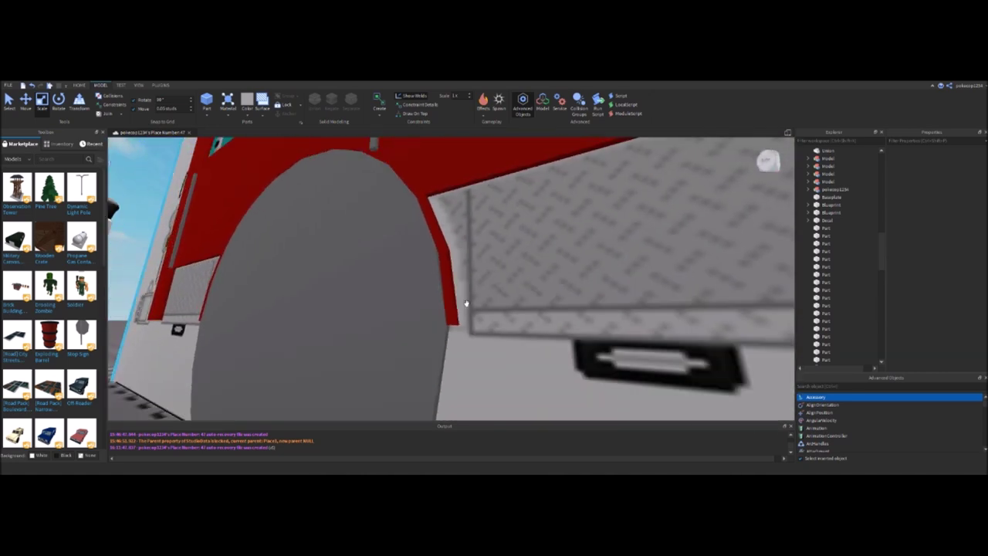
key(d)
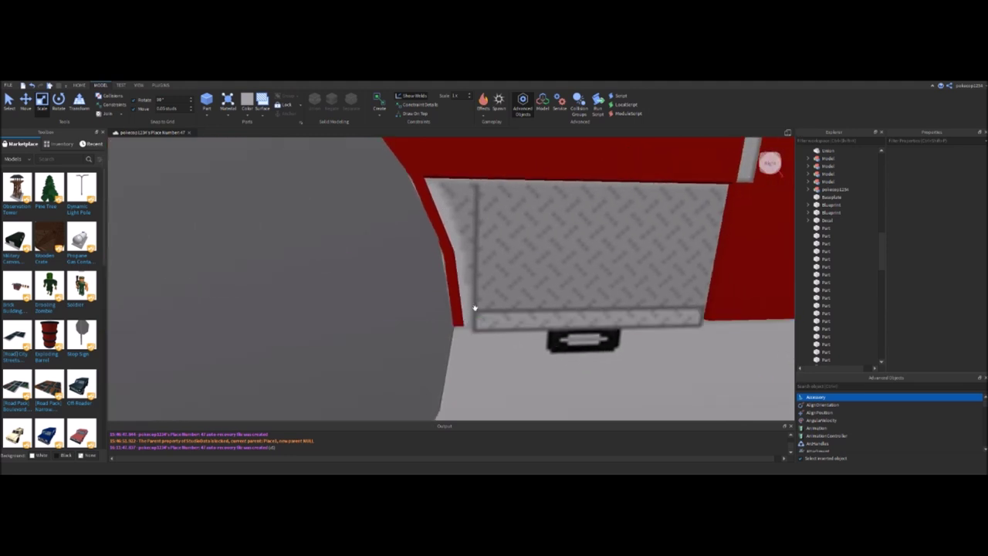
right_drag(431, 191, 431, 192)
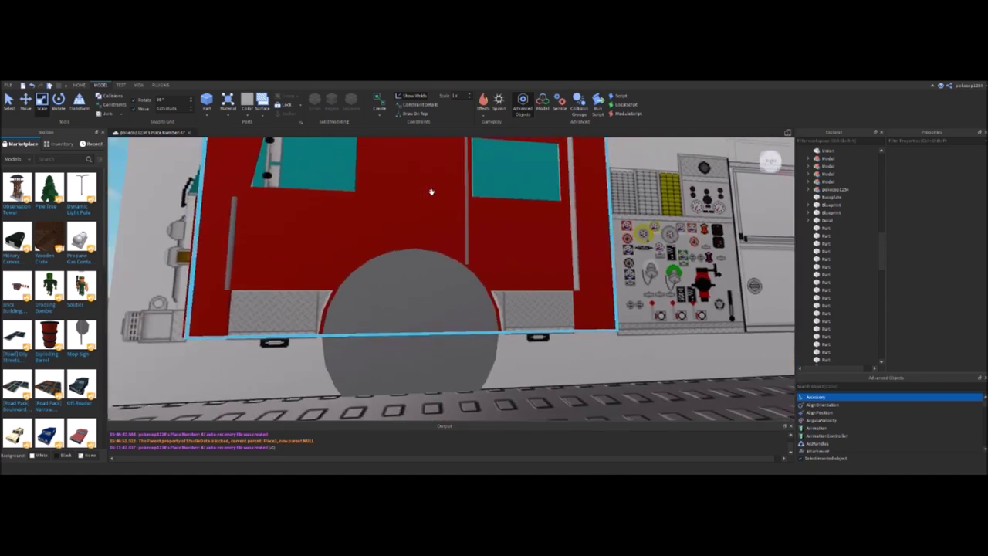
key(w)
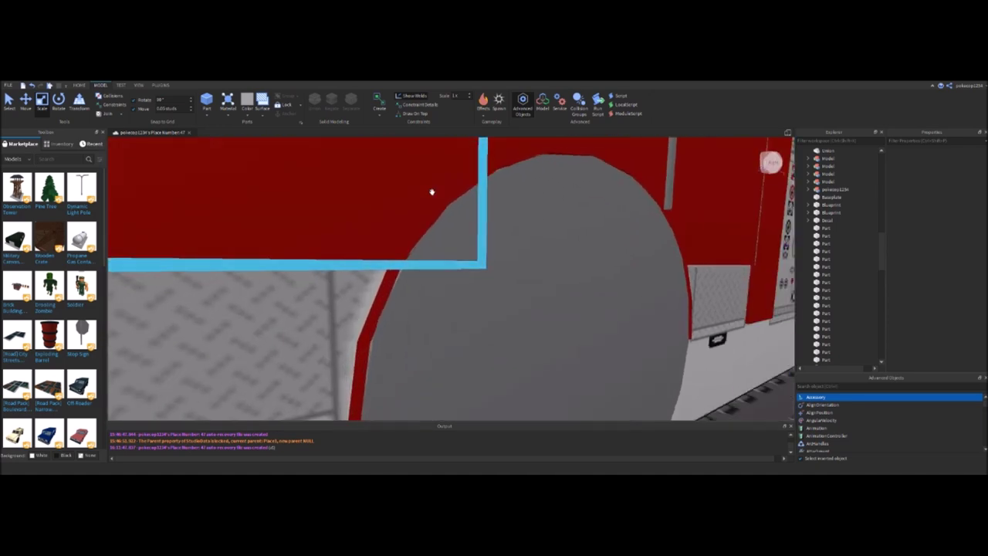
key(s)
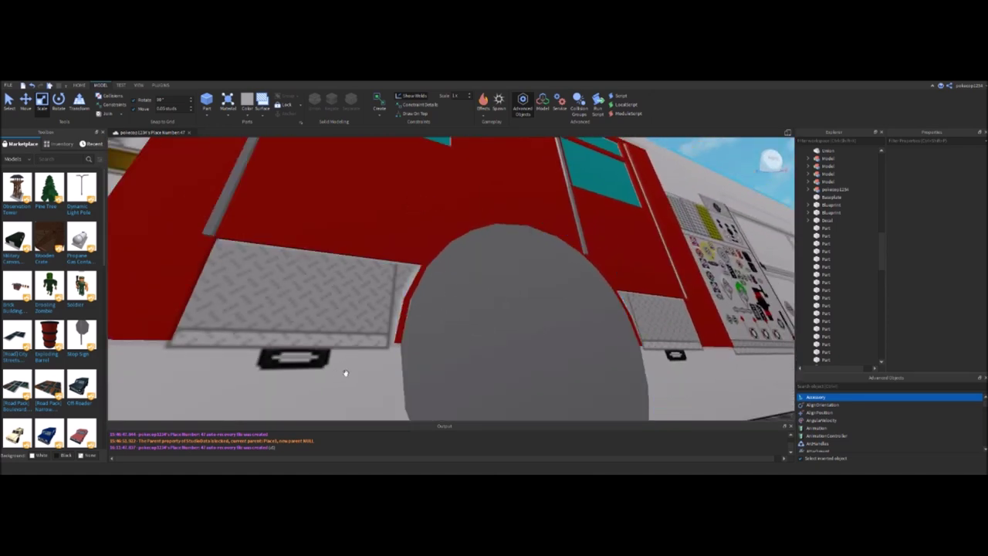
key(s)
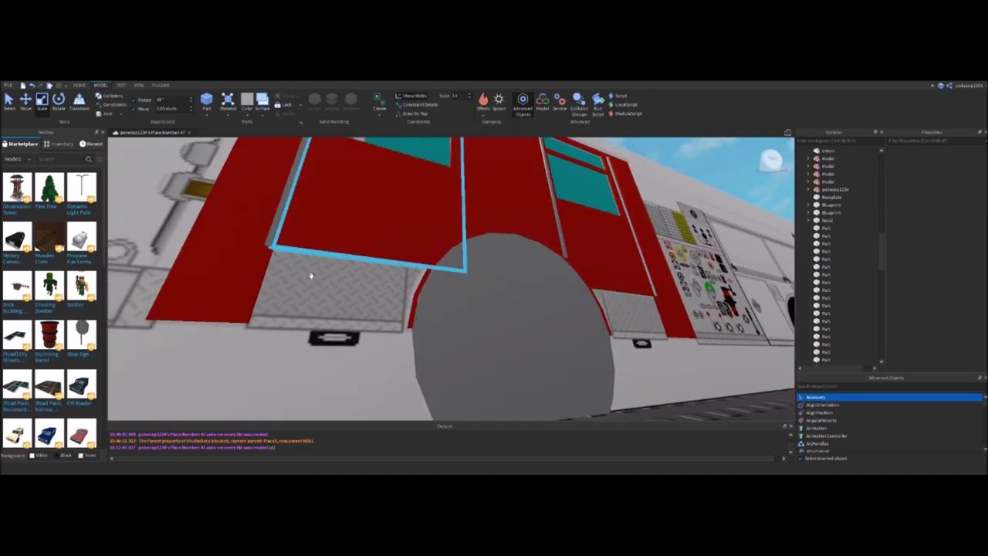
right_drag(424, 253, 424, 253)
key(s)
key(s)
key(s)
key(w)
key(w)
key(w)
Move the side blueprint back, away from the red side body, and clear the selection
click(364, 273)
key(f)
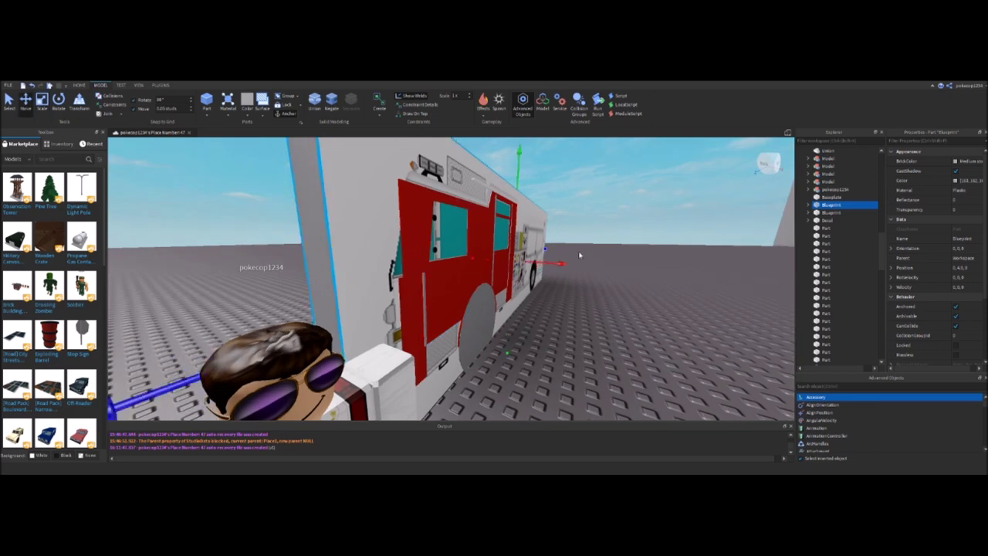
key(s)
key(s)
click(641, 325)
Examine the side body's roofline, window openings and overall shape in front of the moved blueprint
right_drag(640, 325, 642, 320)
key(w)
key(w)
right_drag(492, 316, 485, 289)
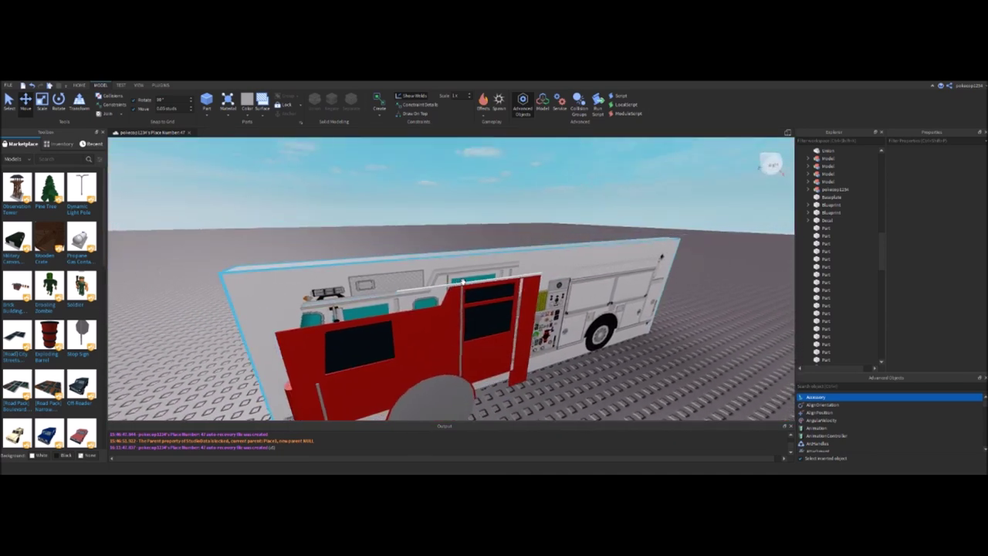
right_drag(556, 331, 556, 329)
scroll(556, 330, down, 10)
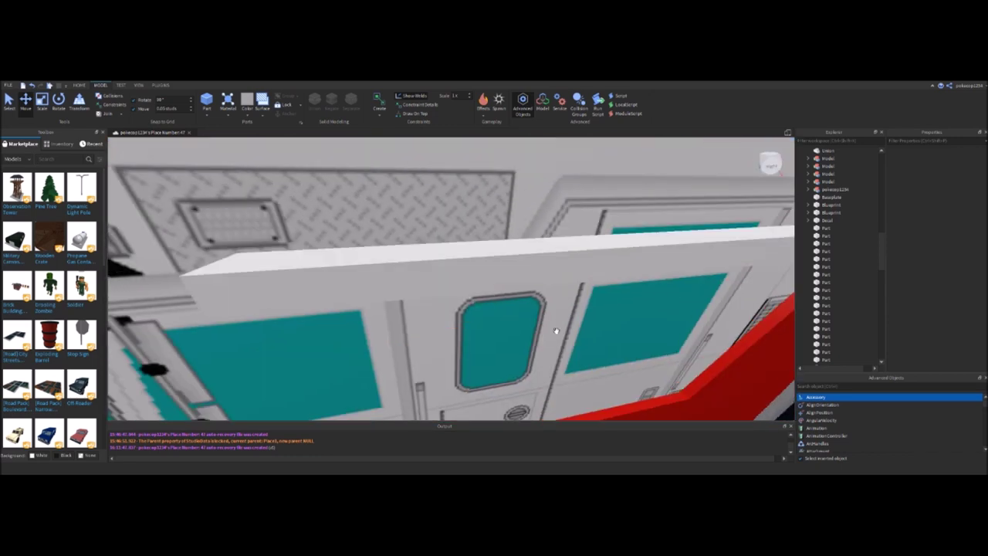
scroll(508, 304, down, 3)
scroll(503, 267, up, 10)
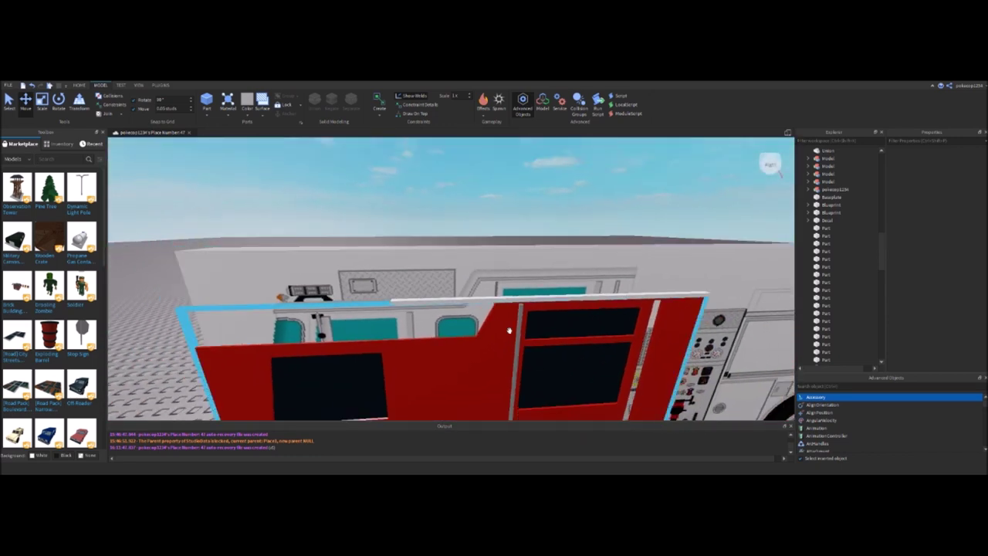
right_drag(449, 322, 449, 322)
scroll(561, 269, up, 5)
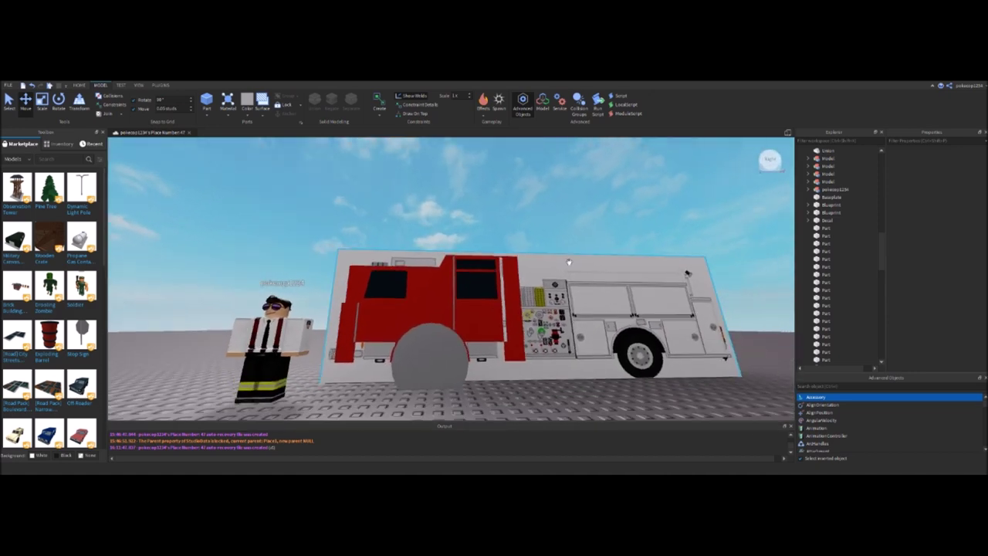
scroll(569, 264, up, 1)
scroll(569, 264, up, 1)
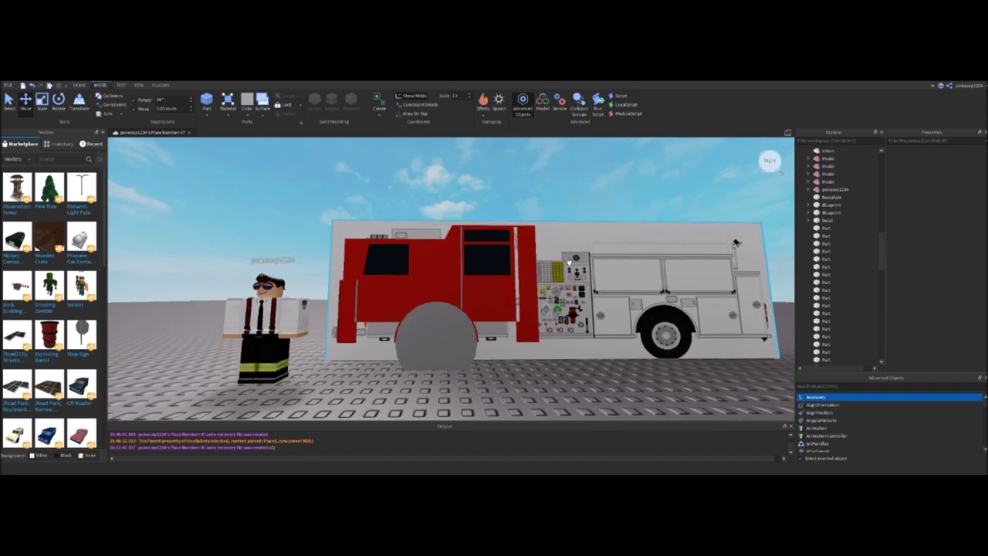
scroll(569, 263, up, 2)
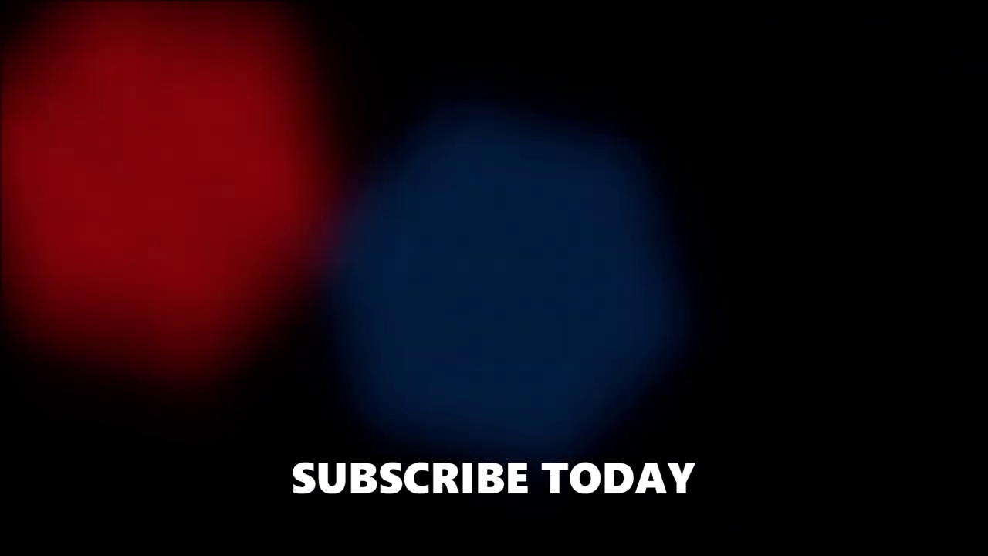